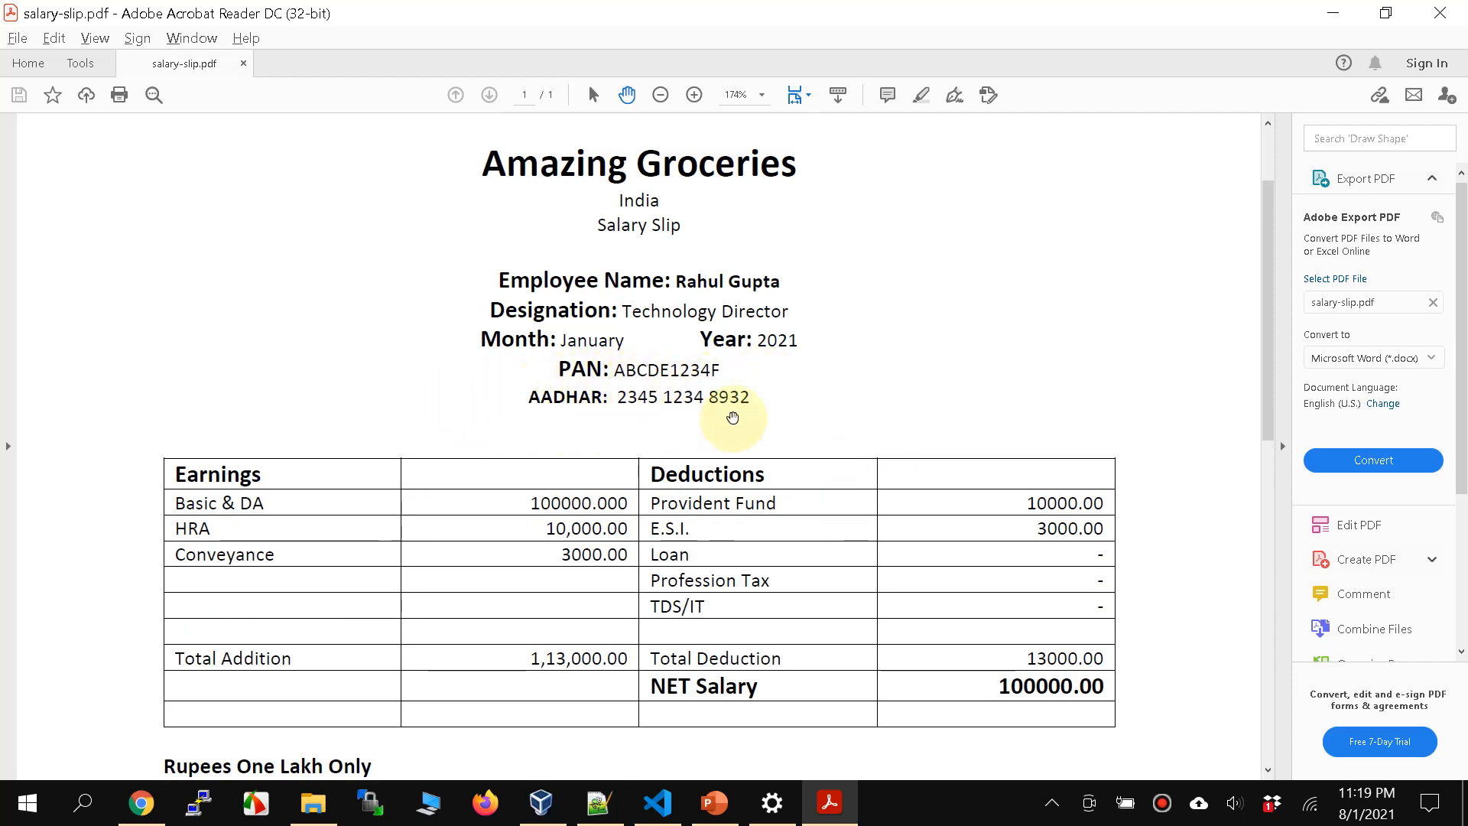
Step: Switch to Notepad++ and review the sample passport numbers listed in visa_applicants.txt
left_click(598, 803)
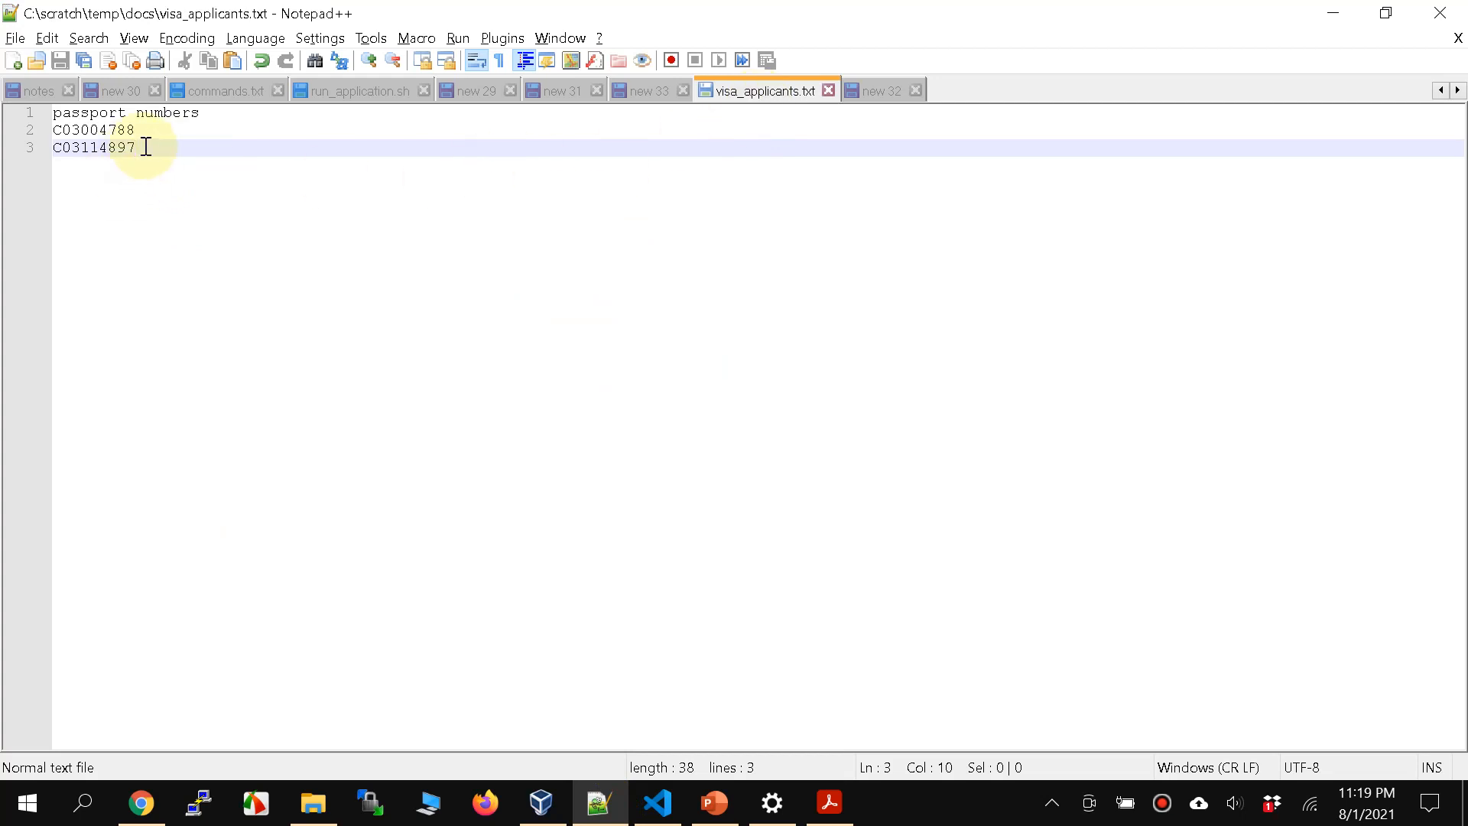
left_click(176, 149)
left_click_drag(135, 151, 29, 130)
left_click(203, 177)
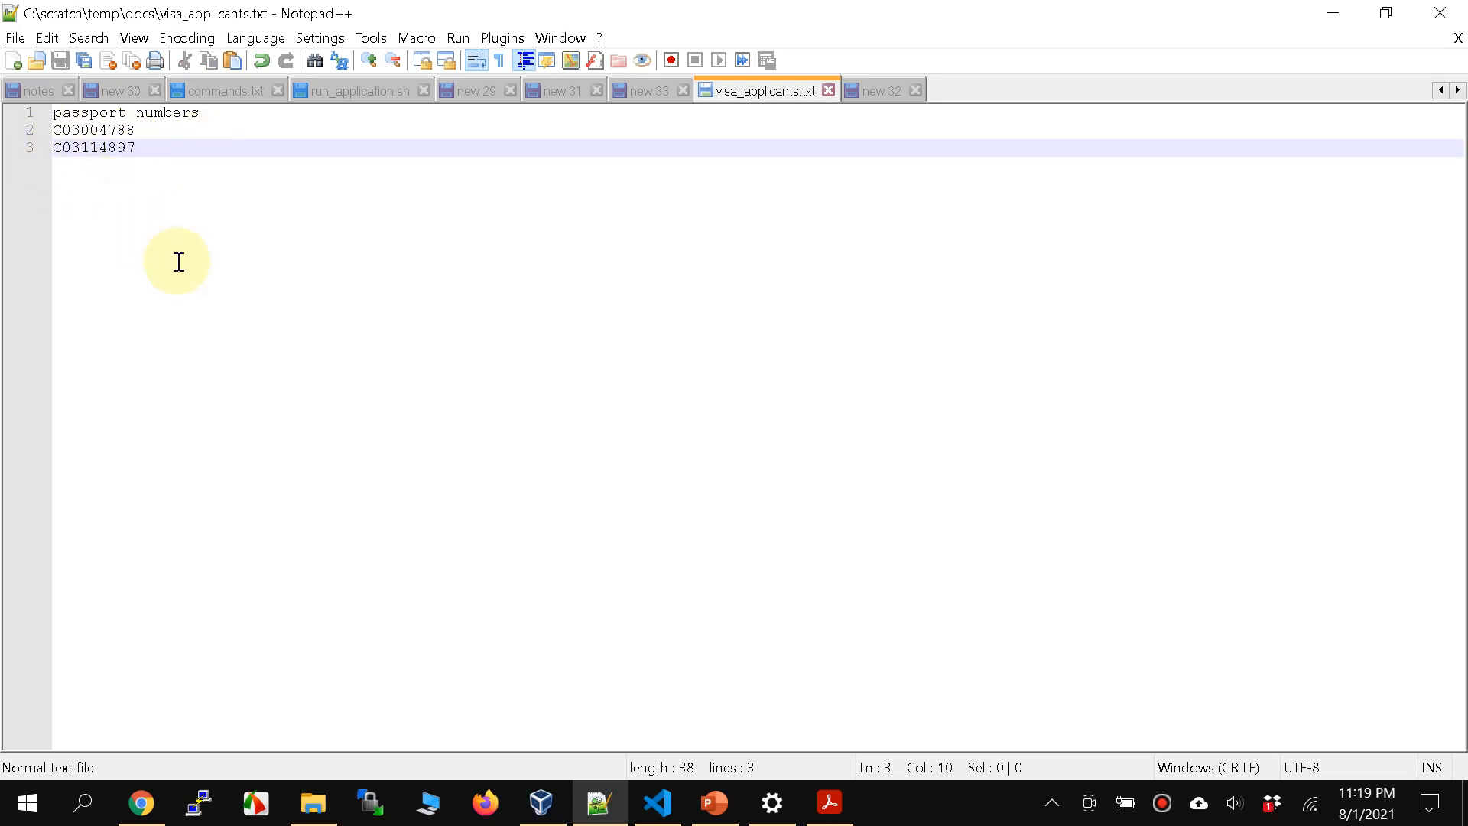
Step: Switch to Chrome and review the name and stored objects of the S3 bucket aws-macie-test-08012021
left_click(141, 803)
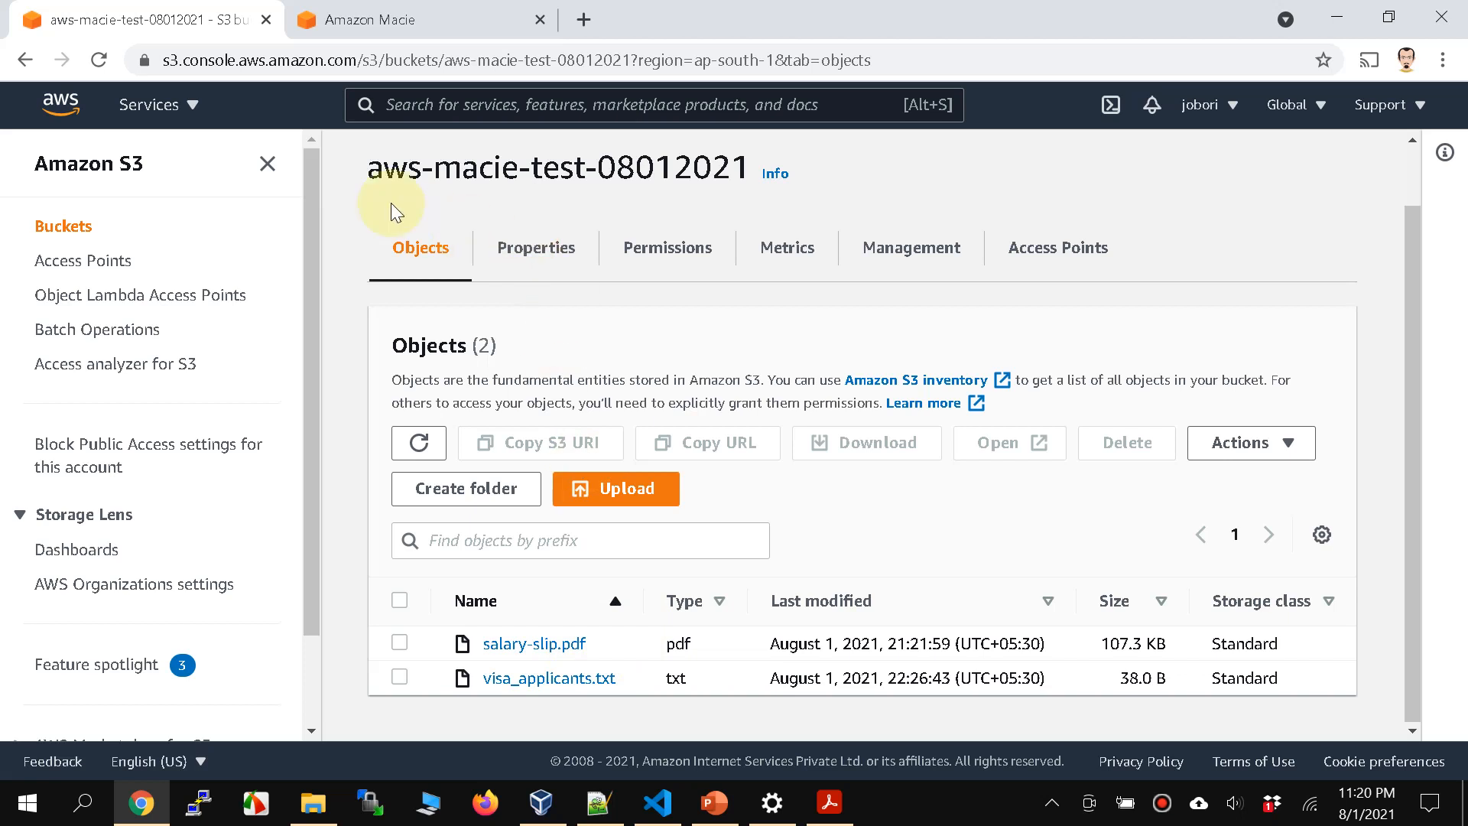
left_click_drag(365, 168, 772, 174)
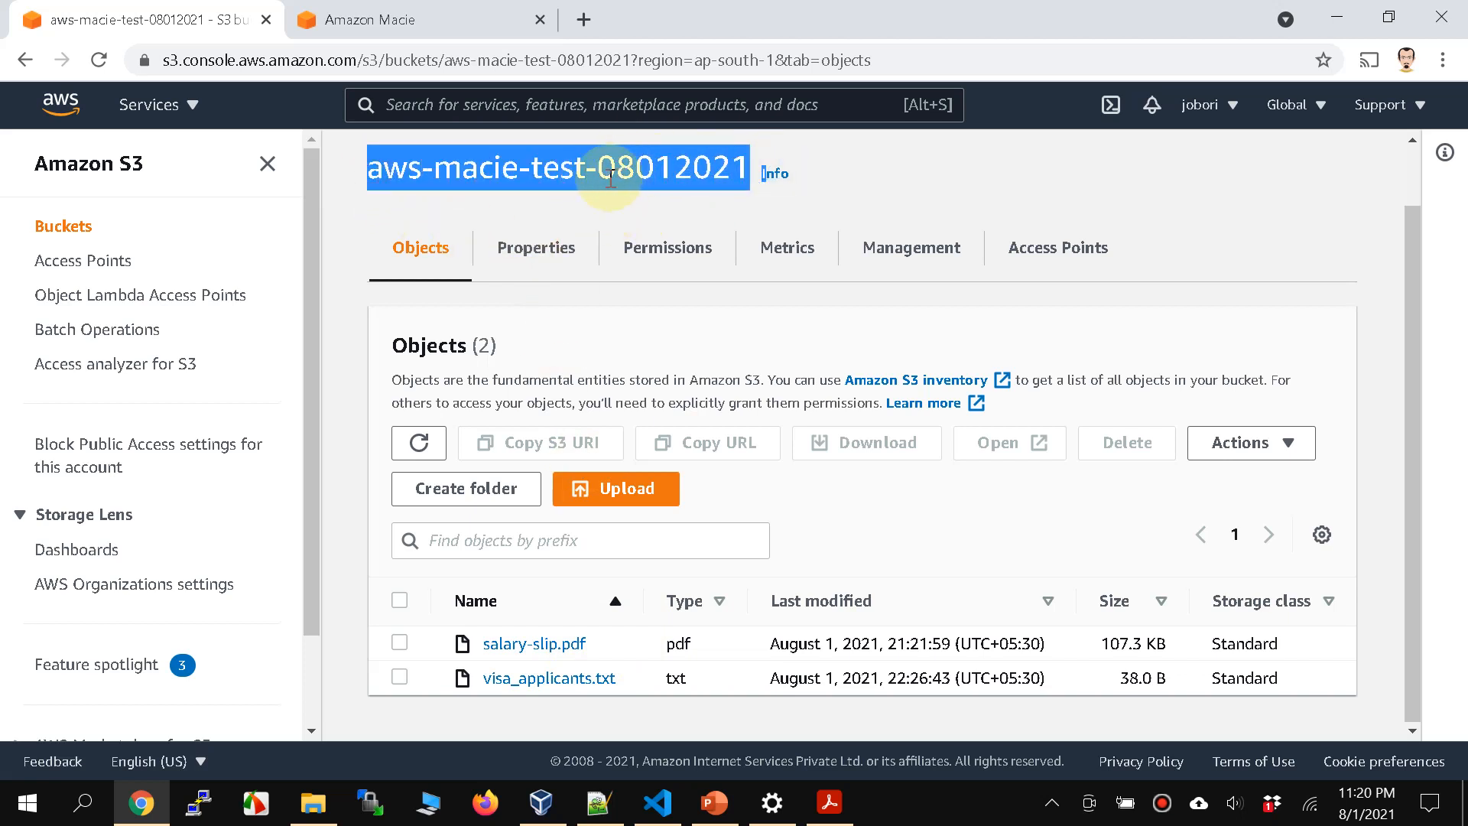
double_click(651, 172)
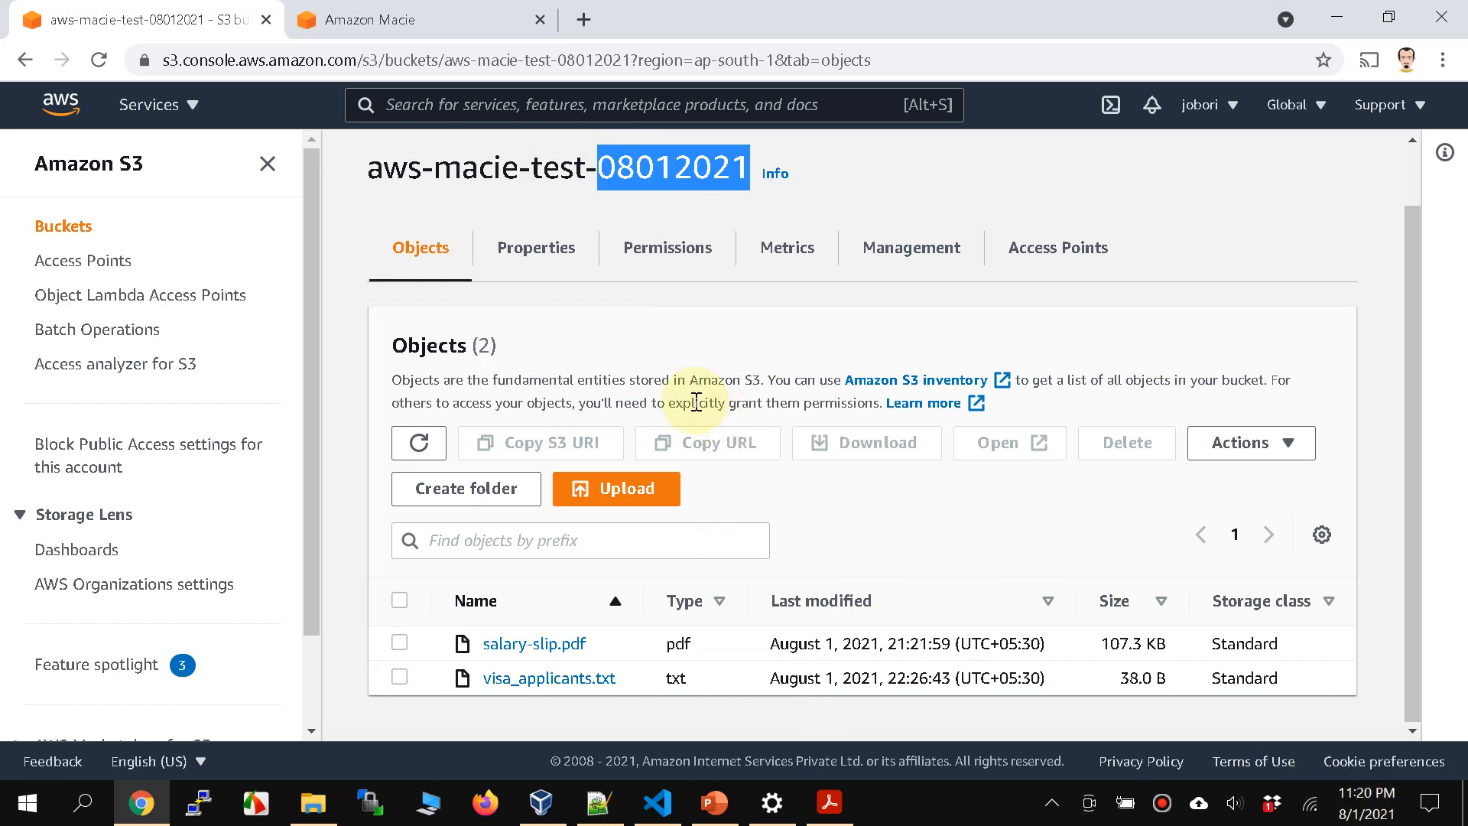
triple_click(496, 178)
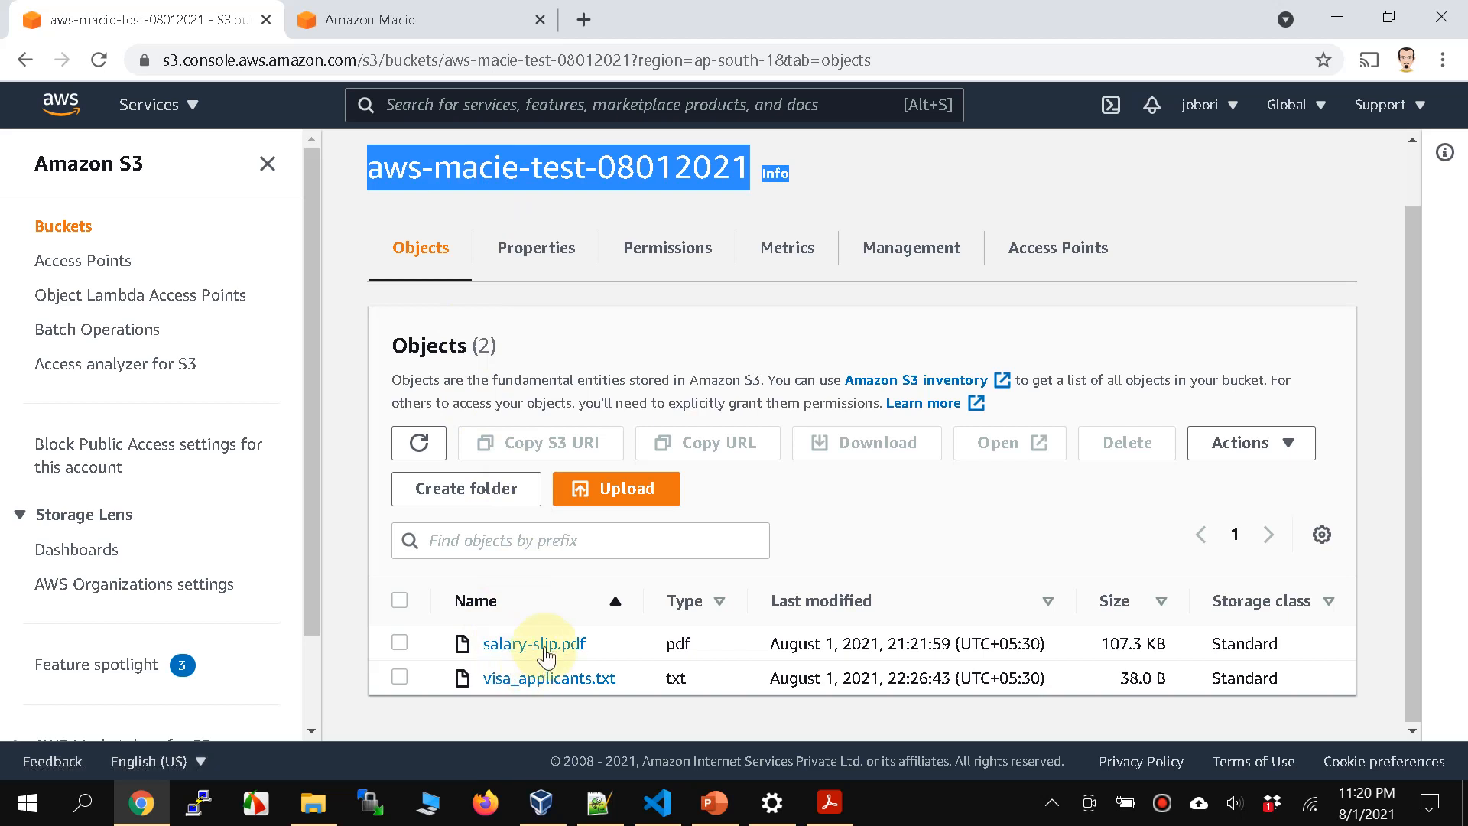
Step: Go to the open Amazon Macie page and search the AWS services for "macie", then dismiss the results
left_click(398, 22)
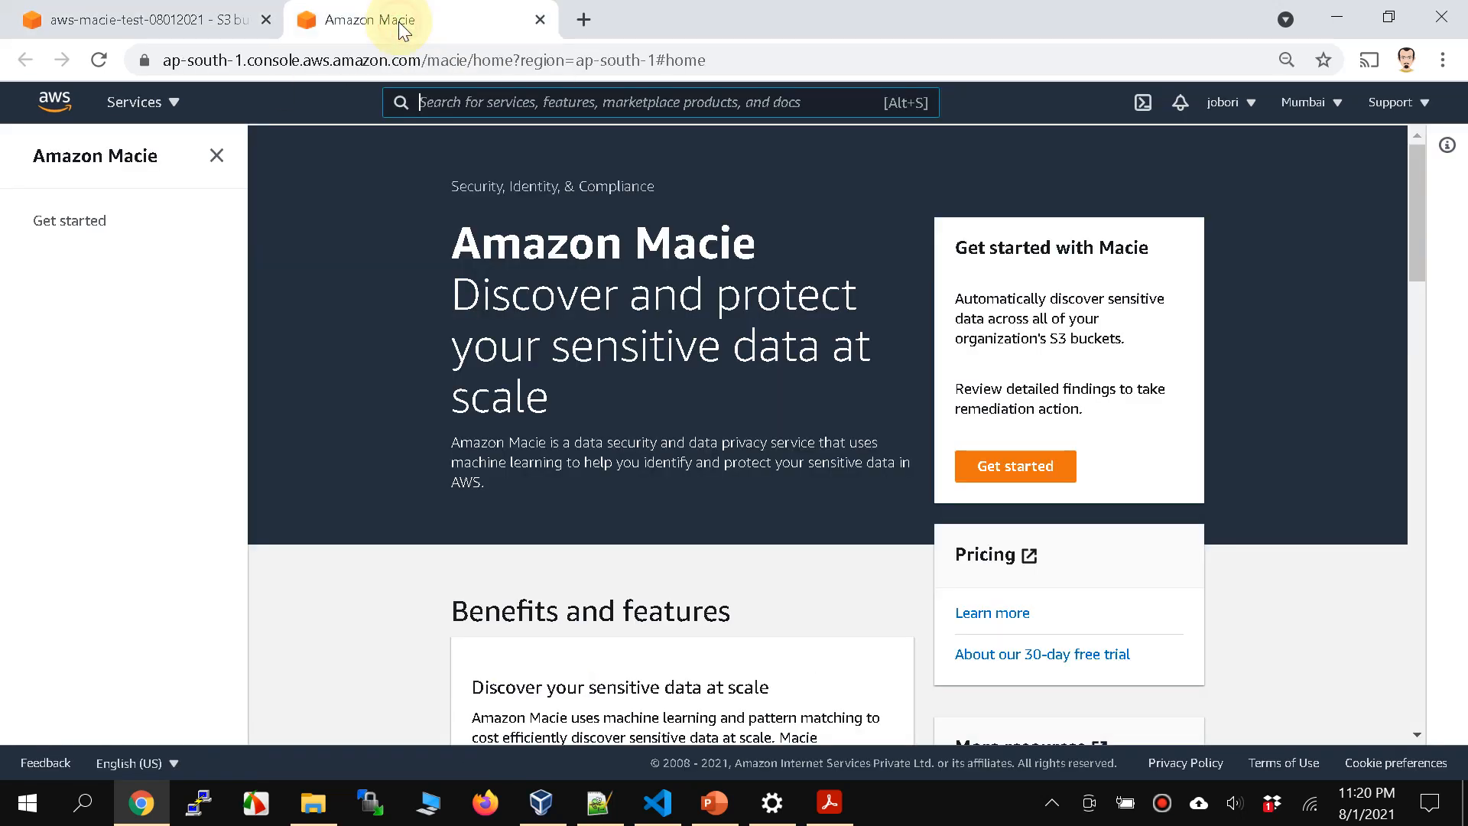
left_click(456, 106)
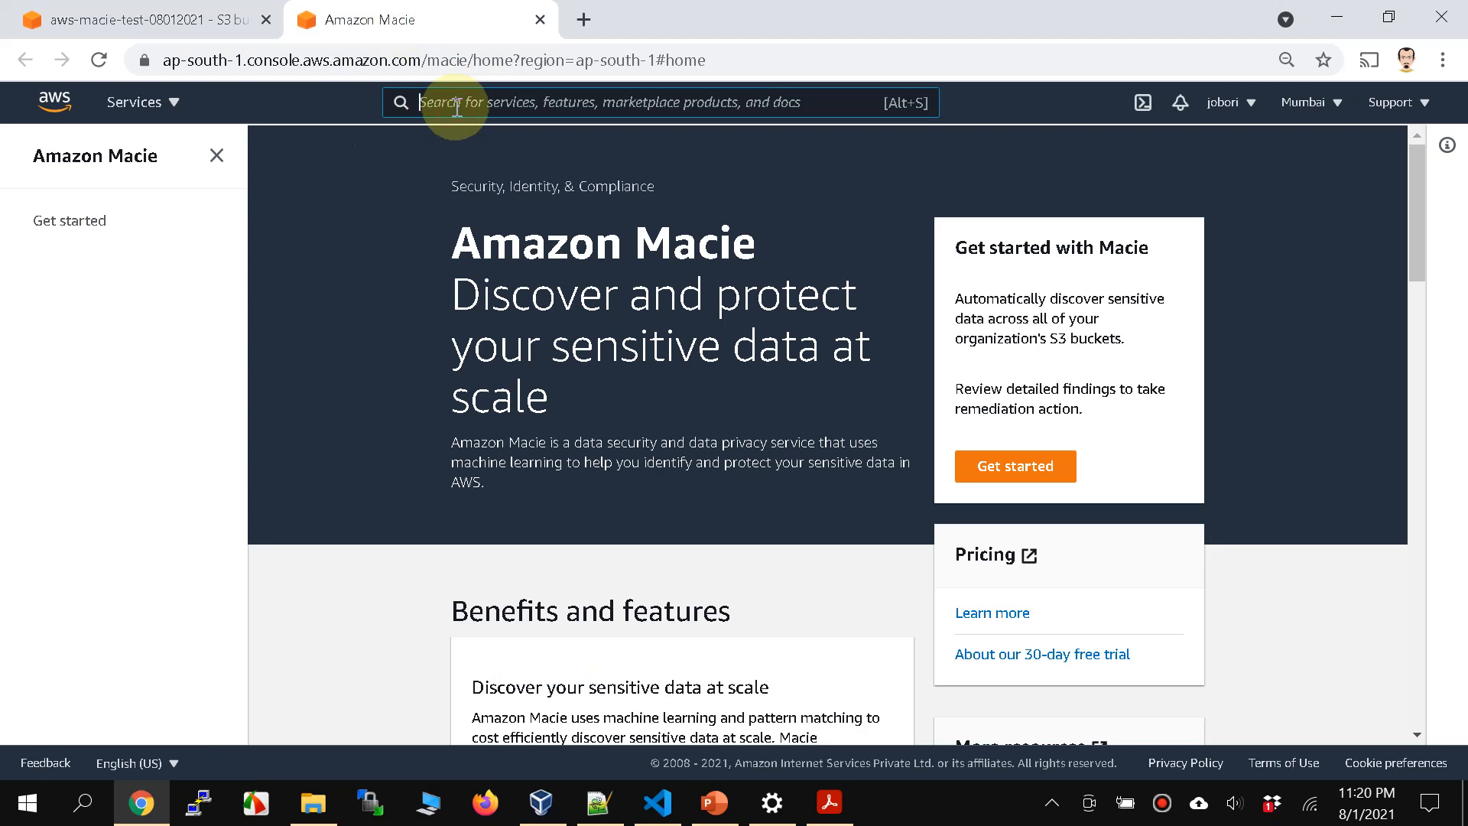
type("machine")
type("ie")
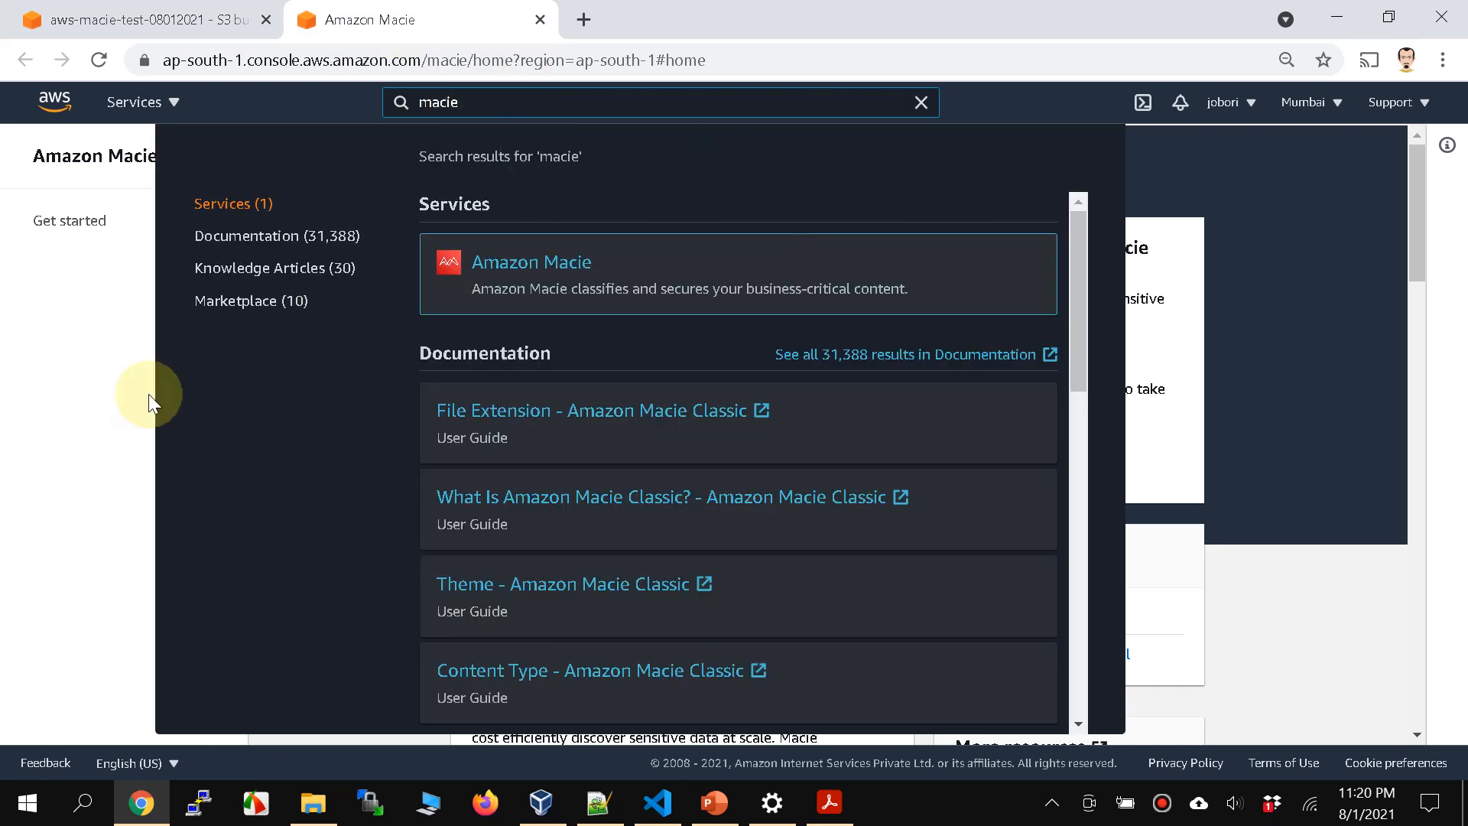
left_click(93, 450)
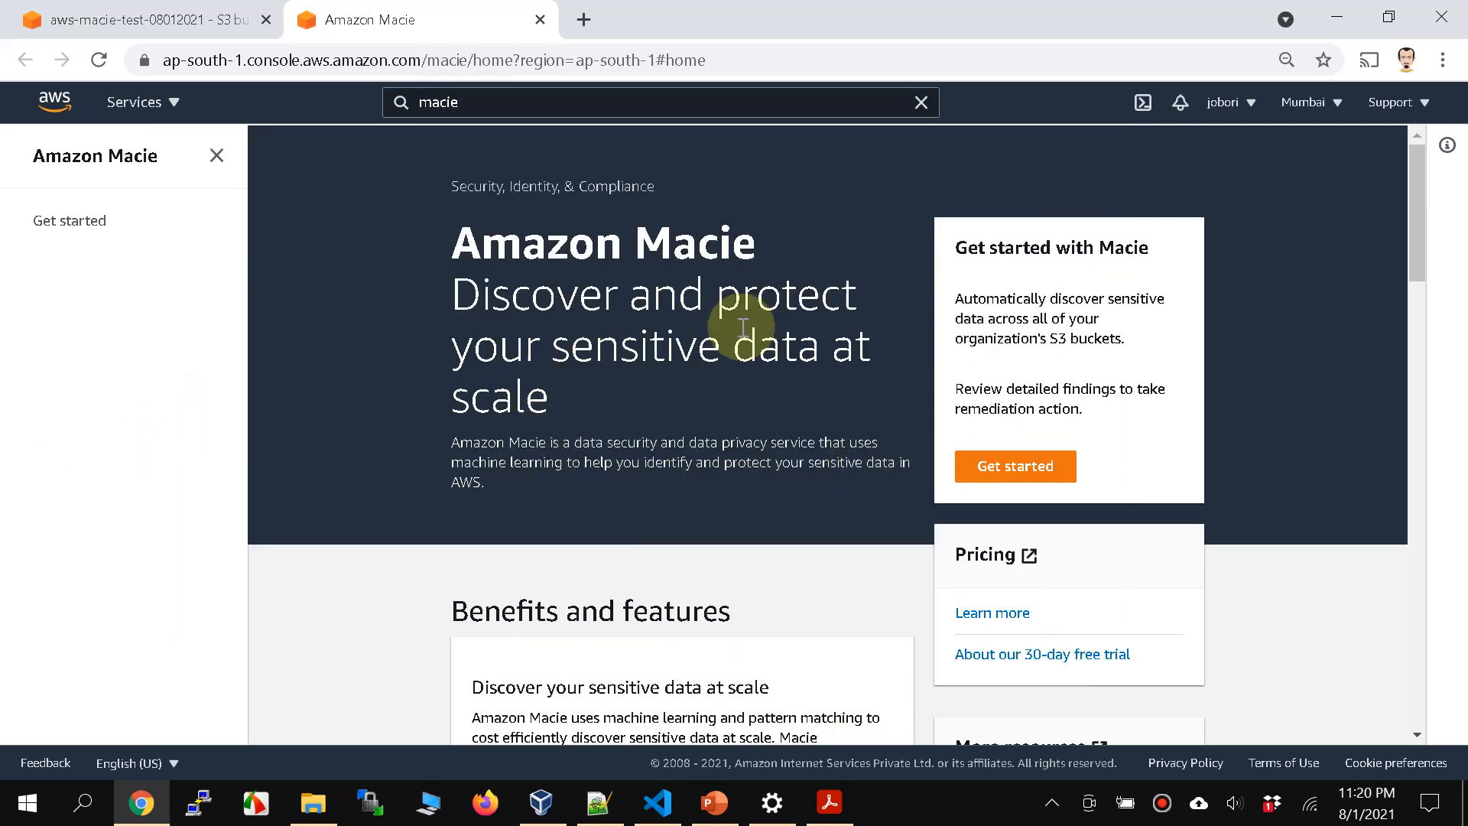
Step: Get started with Amazon Macie from its landing page and enable the service for the account
left_click(455, 293)
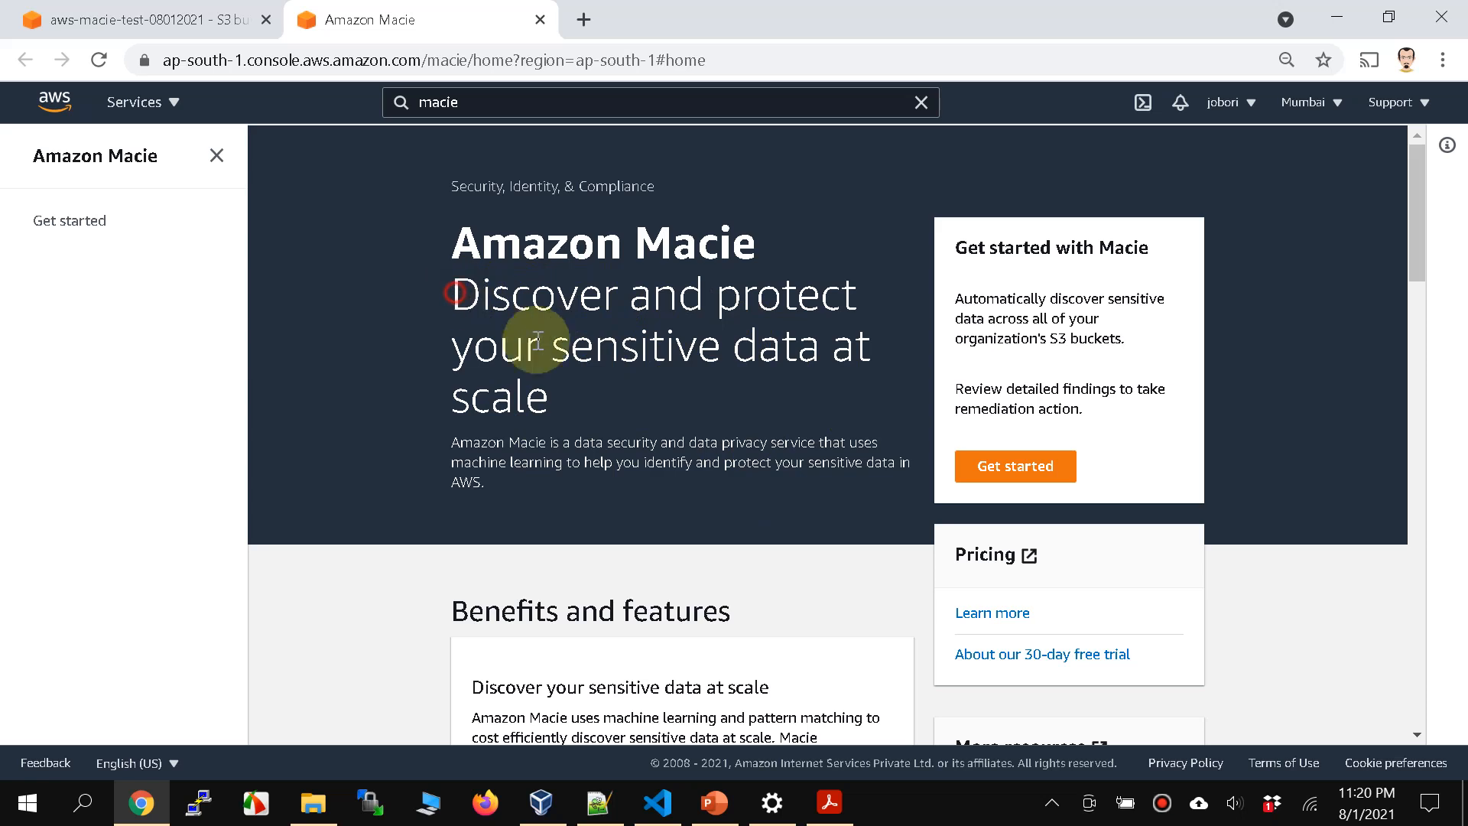
left_click_drag(537, 340, 599, 411)
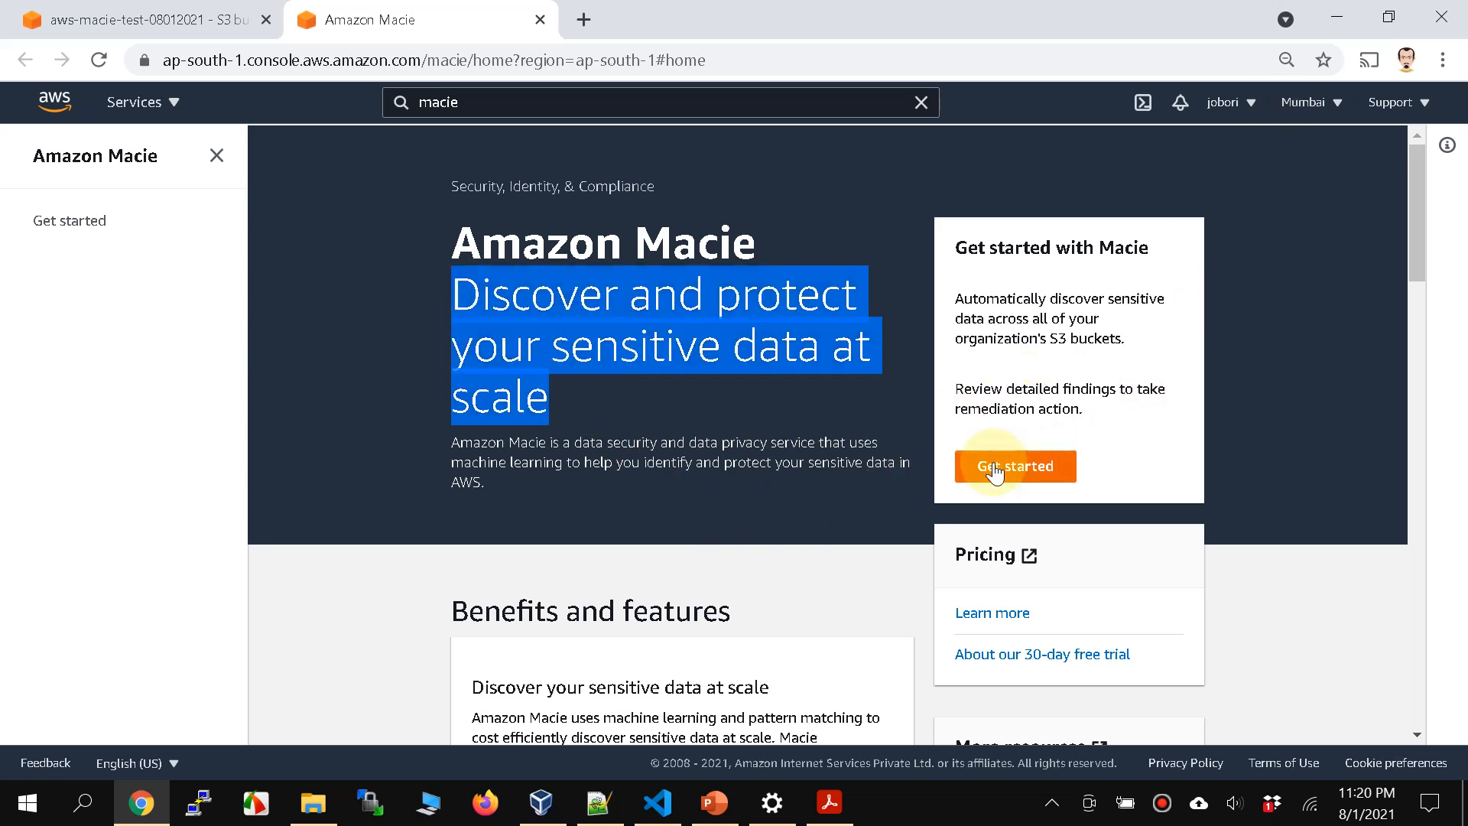
left_click(963, 456)
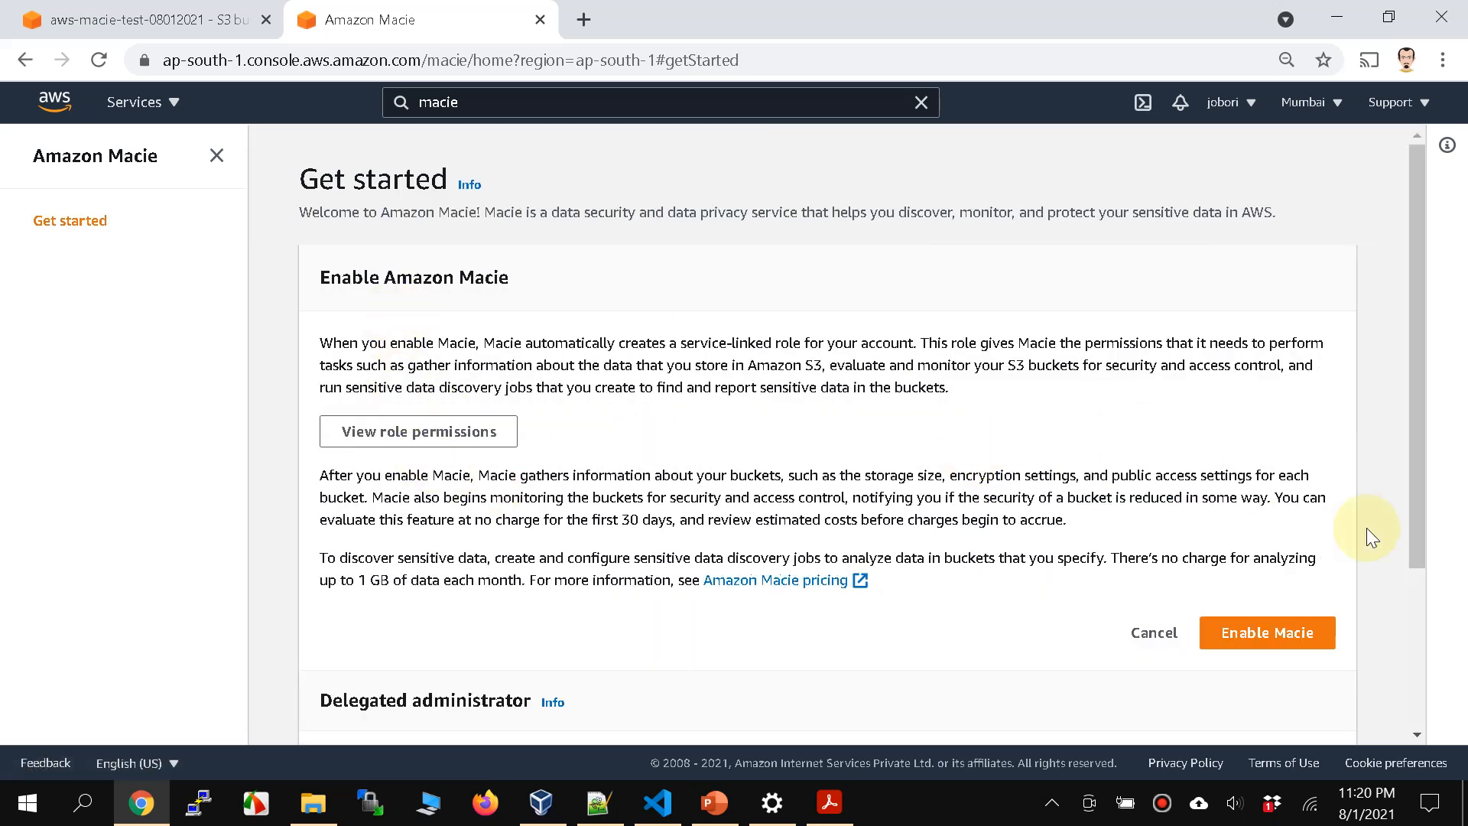
left_click(1264, 637)
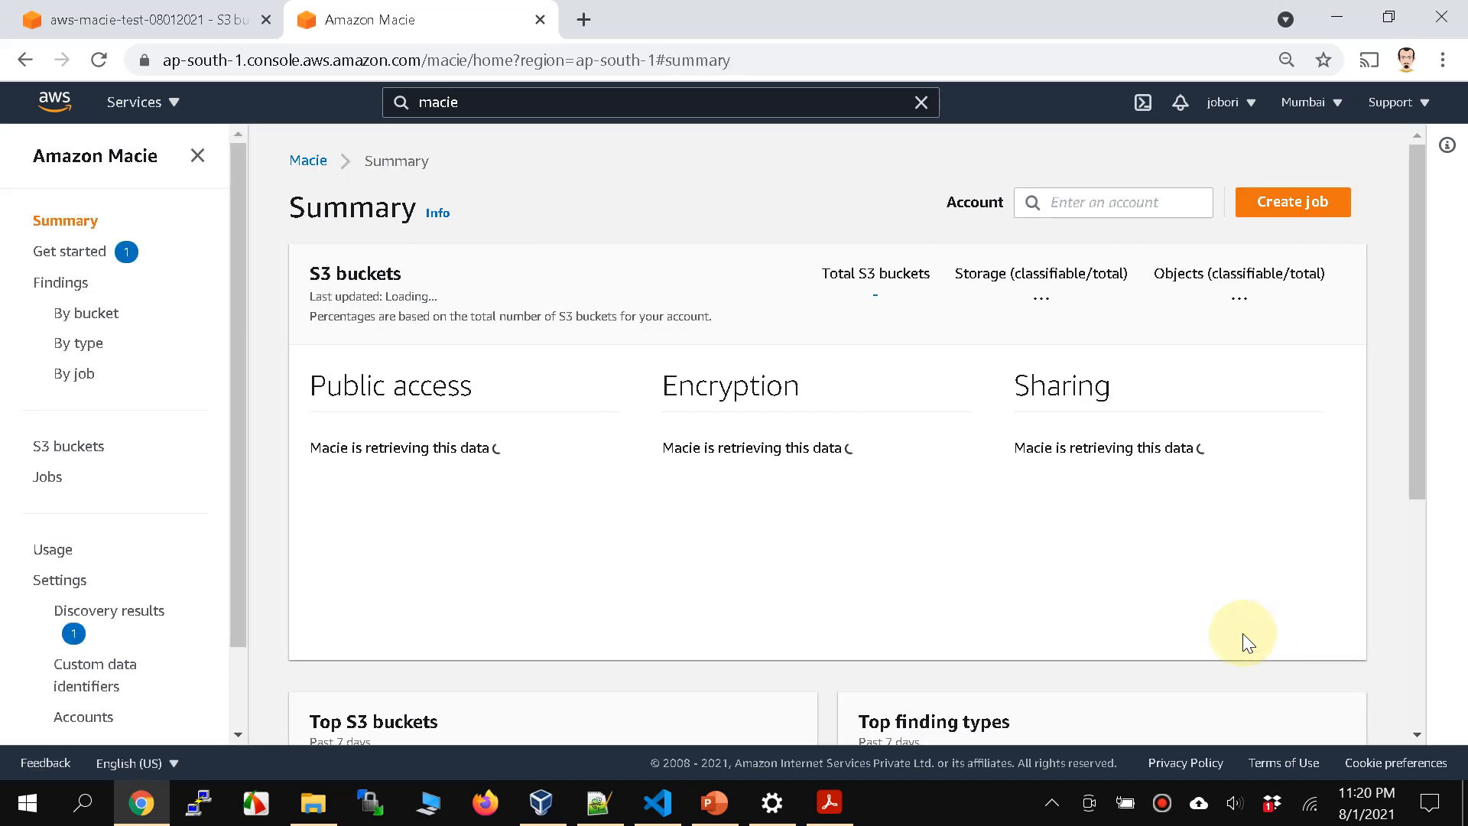
Step: Examine the Macie Summary page, the Jobs list and the available navigation sections
scroll(771, 517, "down", 5)
scroll(771, 516, "up", 5)
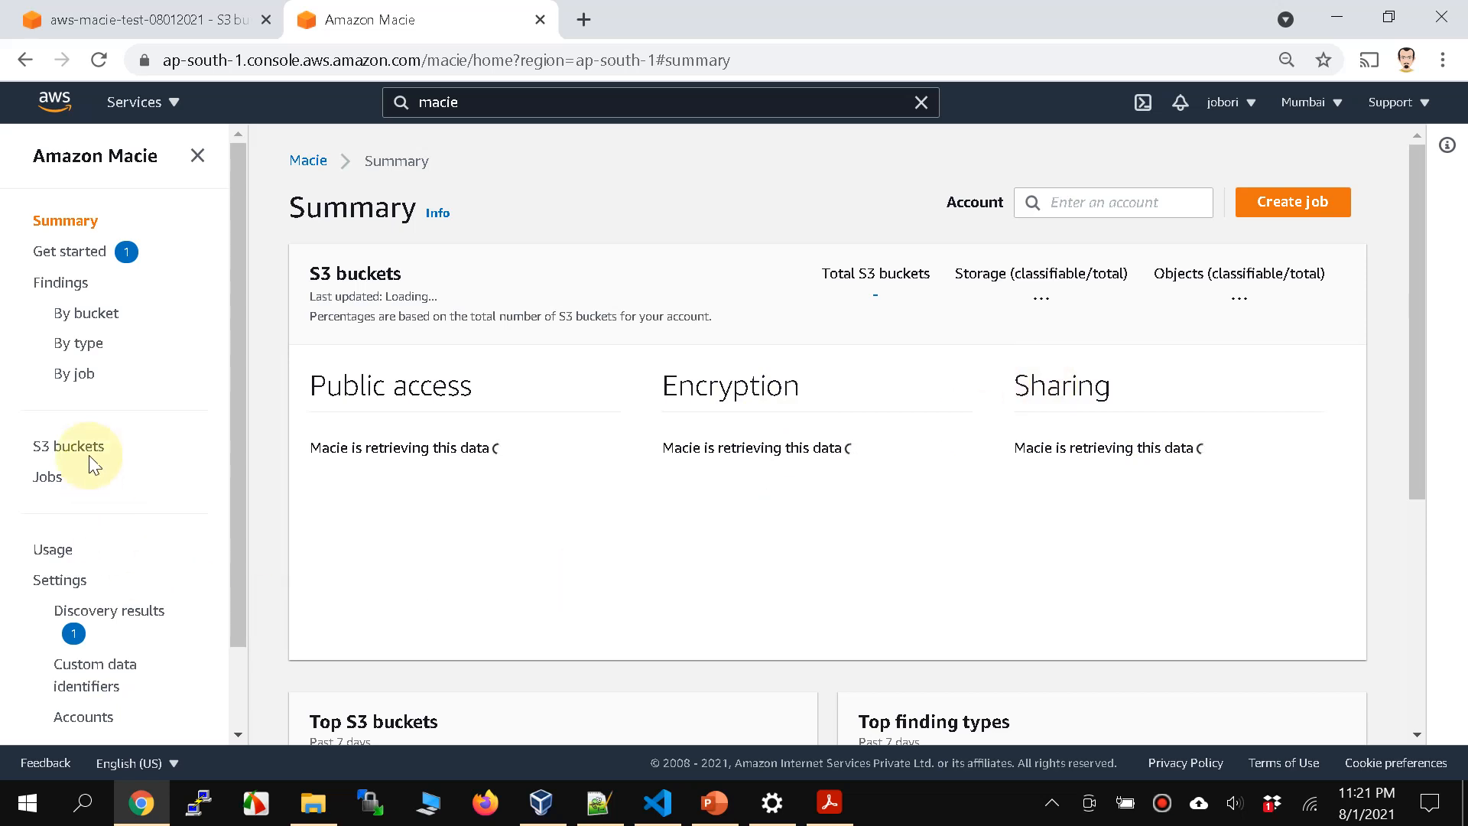
left_click(59, 476)
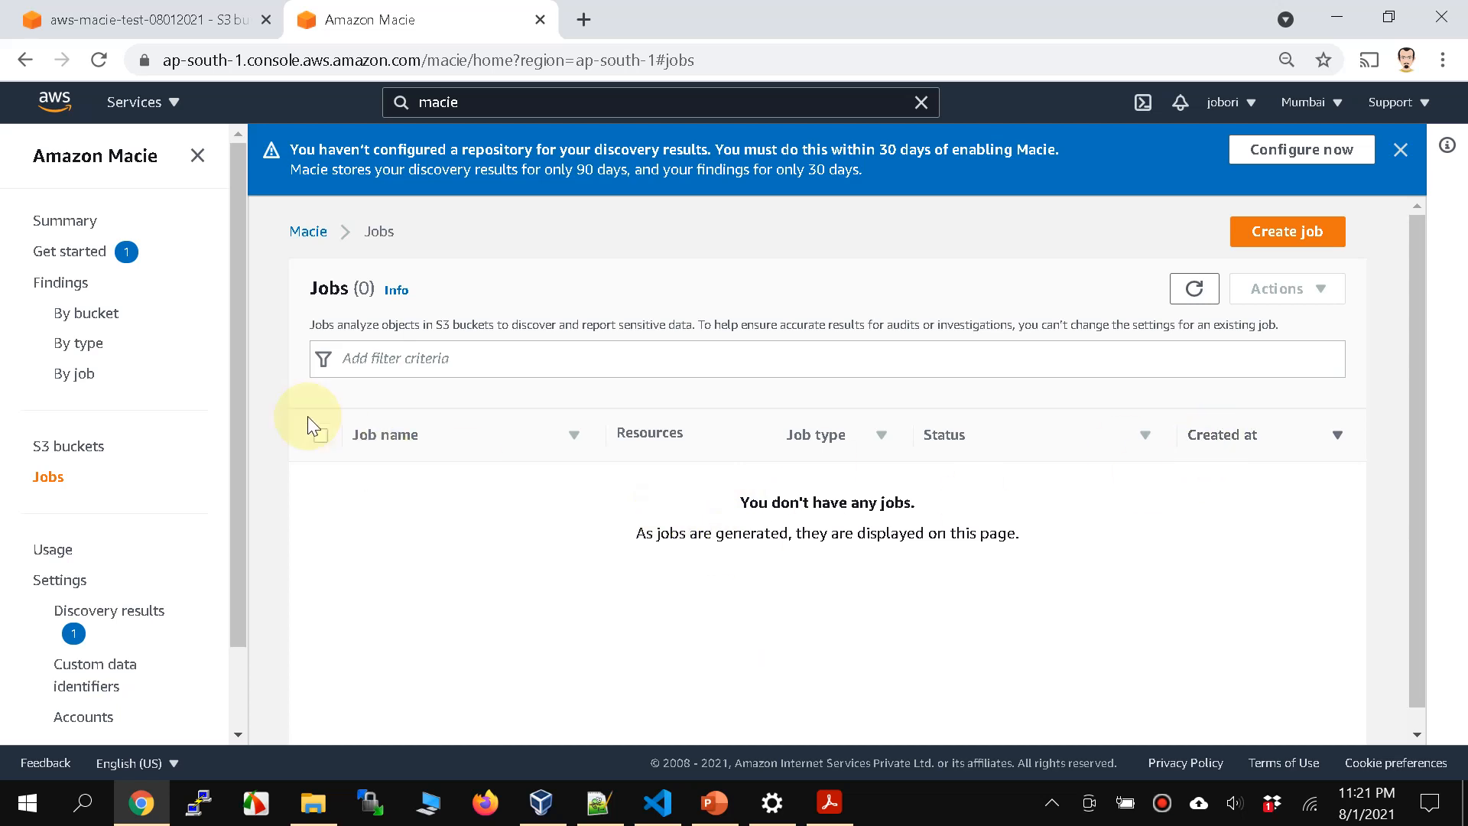
left_click_drag(243, 338, 241, 461)
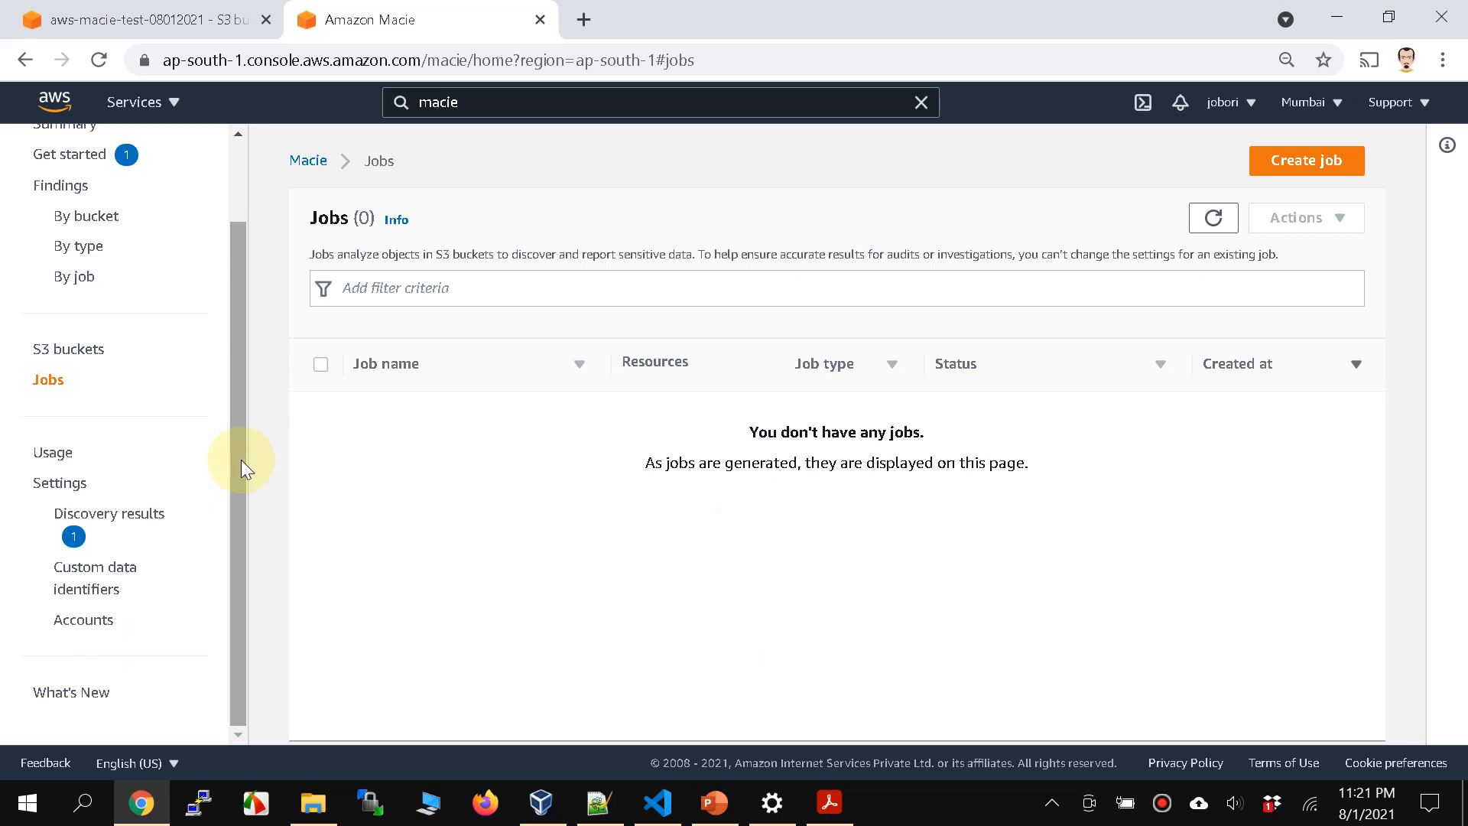
scroll(197, 451, "up", 2)
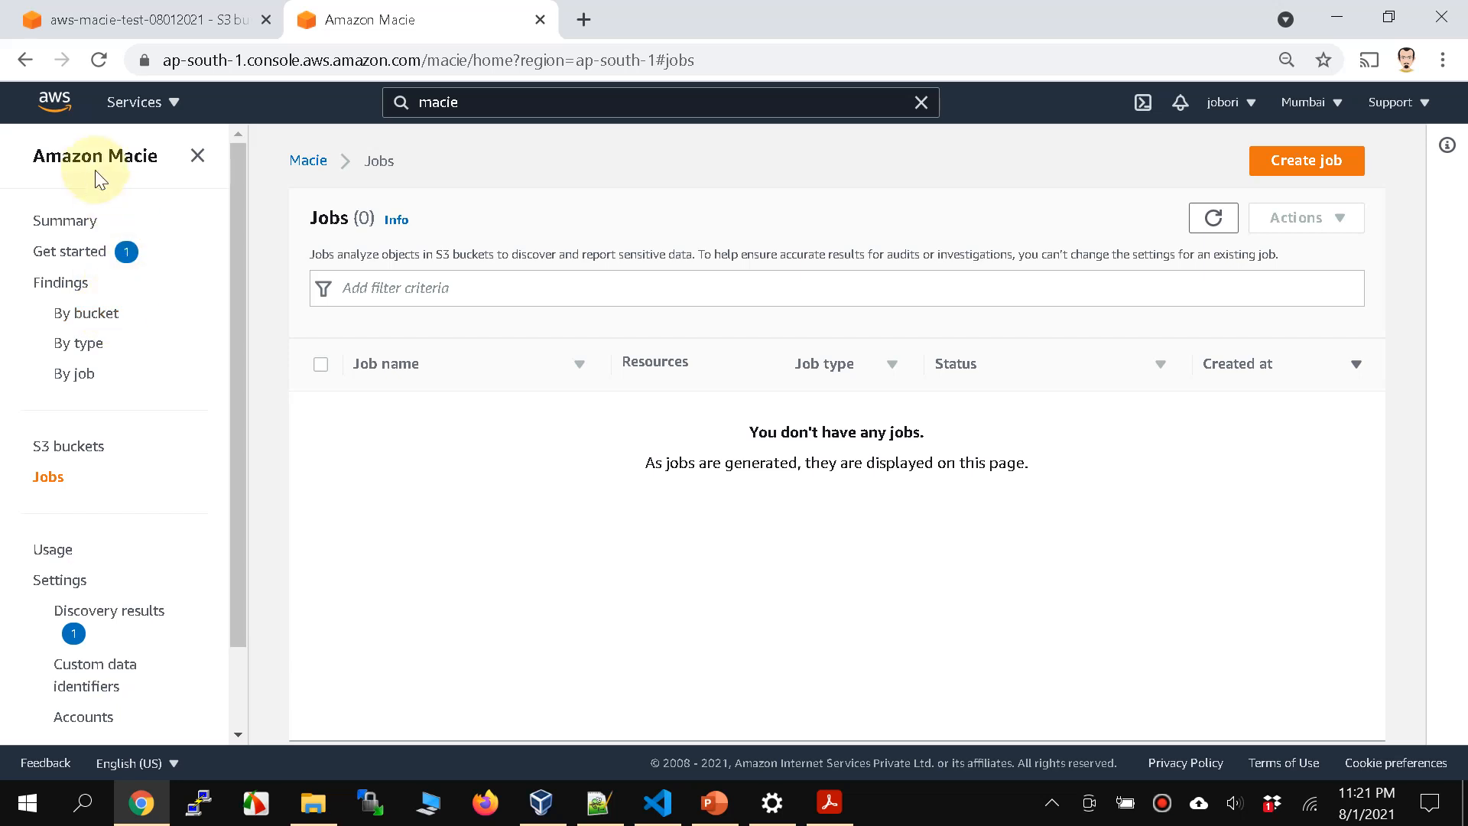
Step: Start a new custom data identifier in Macie and name it PAN CARD
scroll(242, 506, "down", 2)
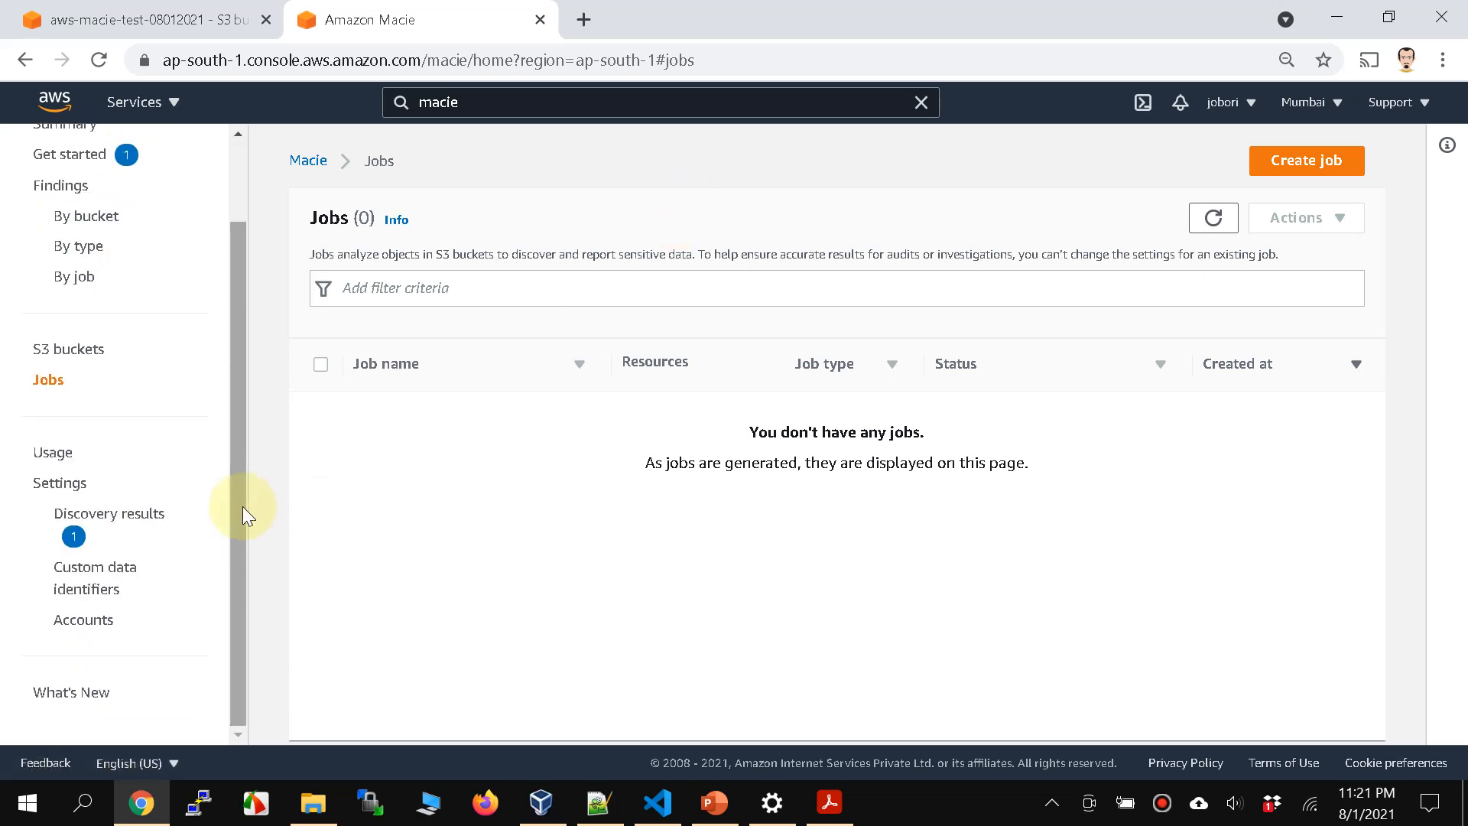
left_click(112, 600)
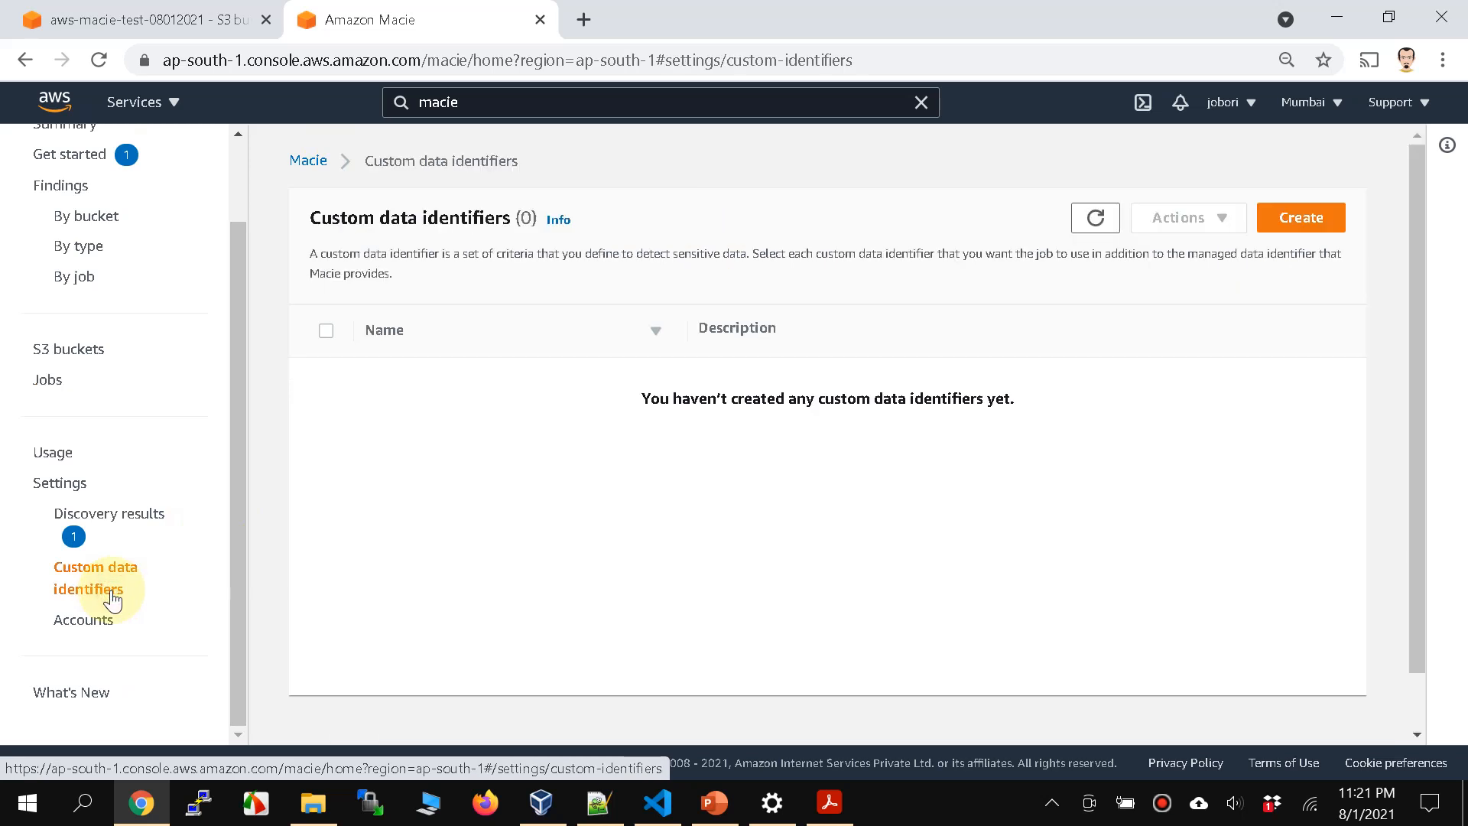
left_click(1301, 222)
left_click(542, 344)
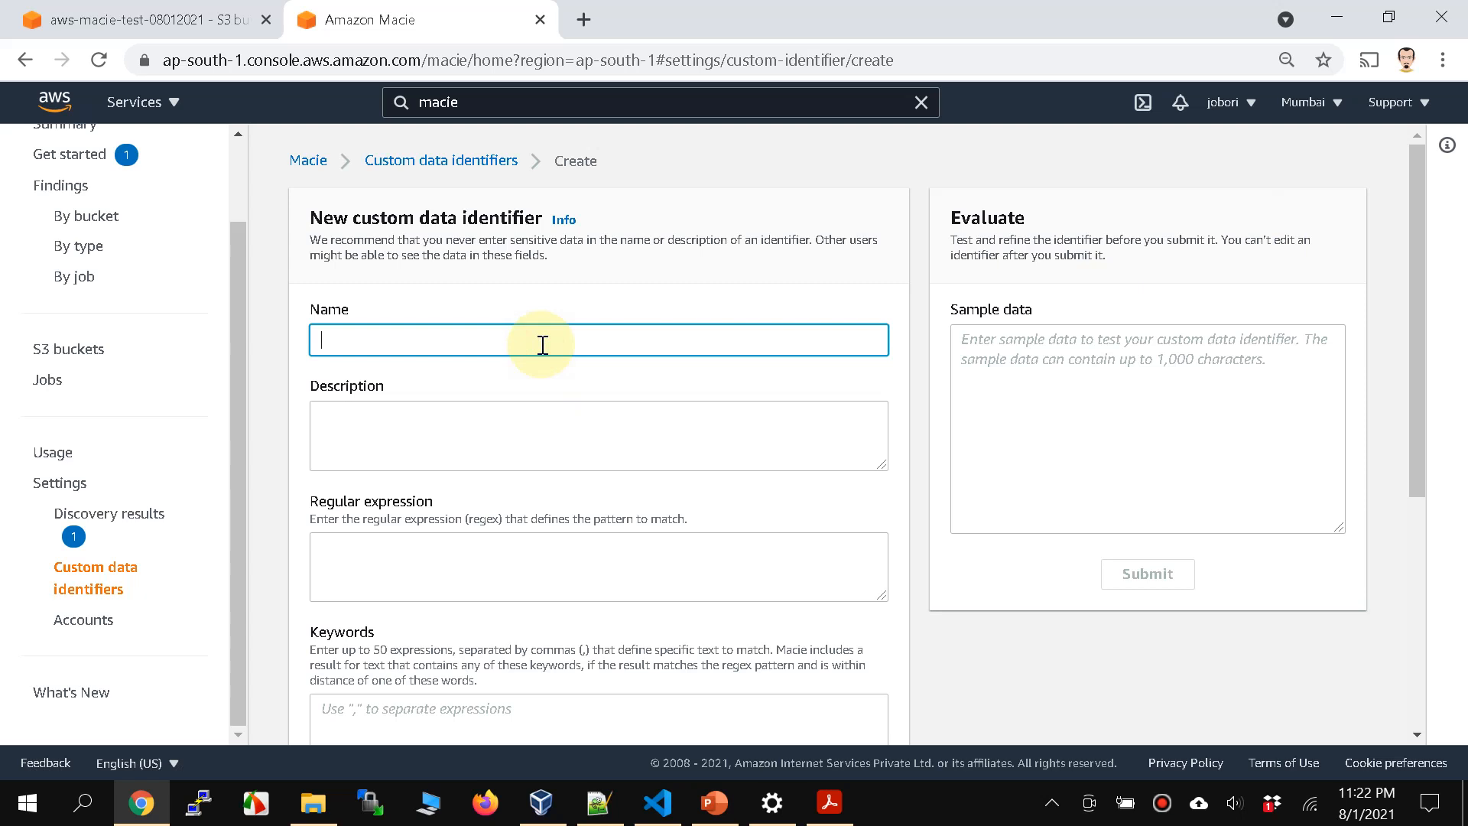
type("PAN CARD")
scroll(542, 345, "down", 4)
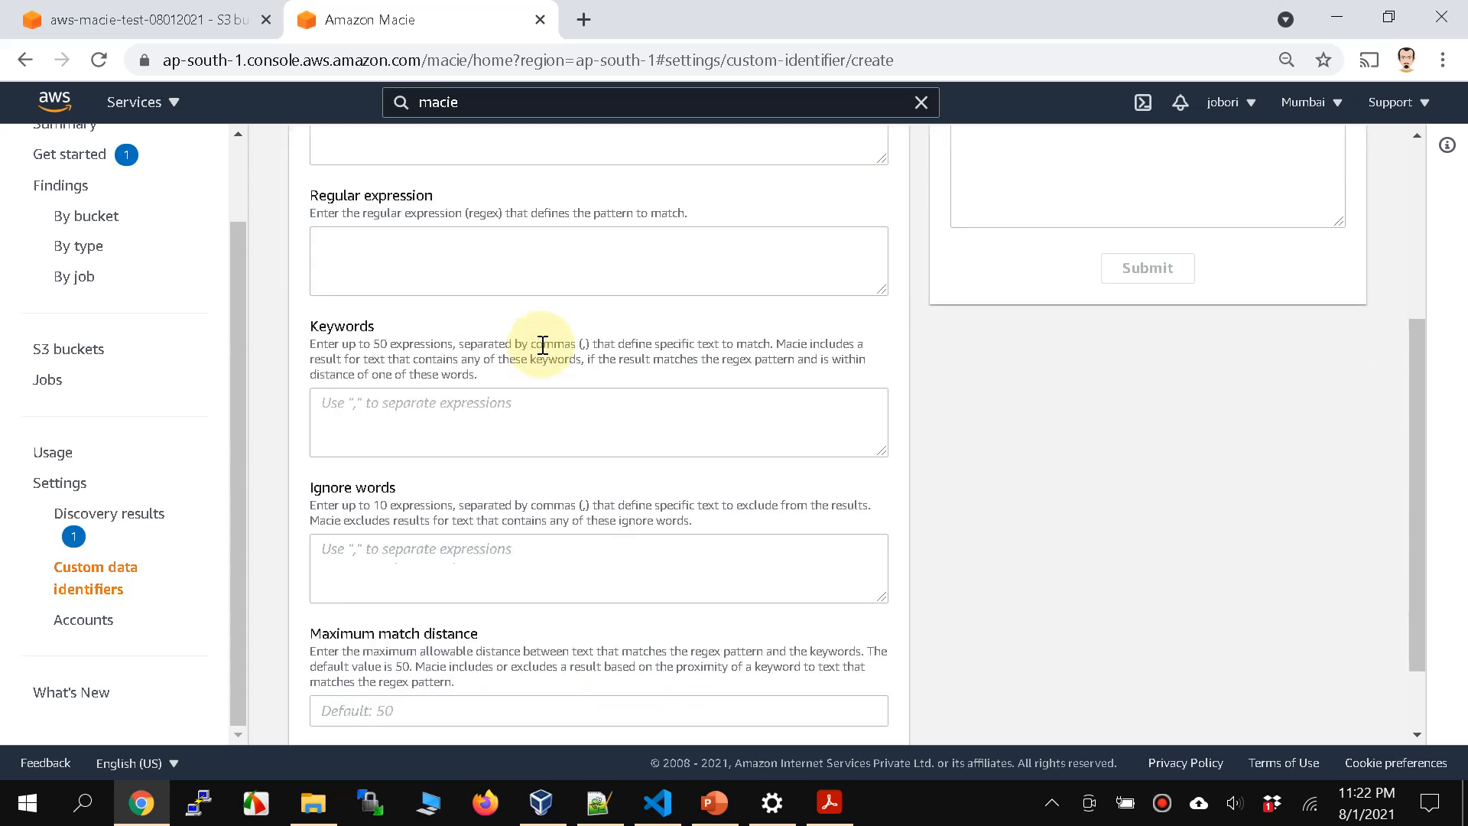
scroll(384, 306, "up", 3)
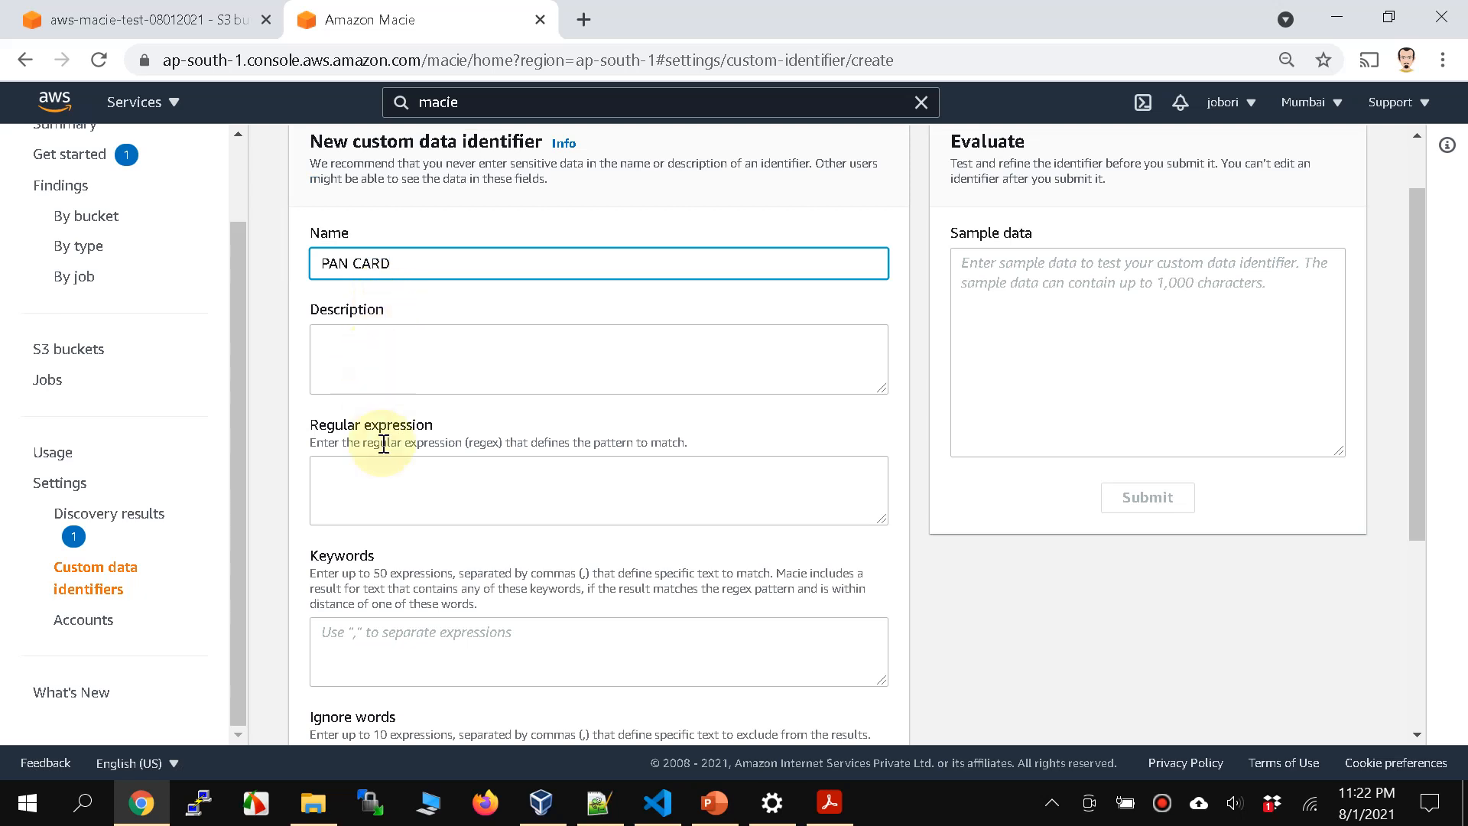
Step: Copy the regular expression [A-Z]{5}[0-9]{4}[A-Z]{1} from the Notepad++ file new 32 into the PAN CARD identifier's regular expression
left_click(379, 482)
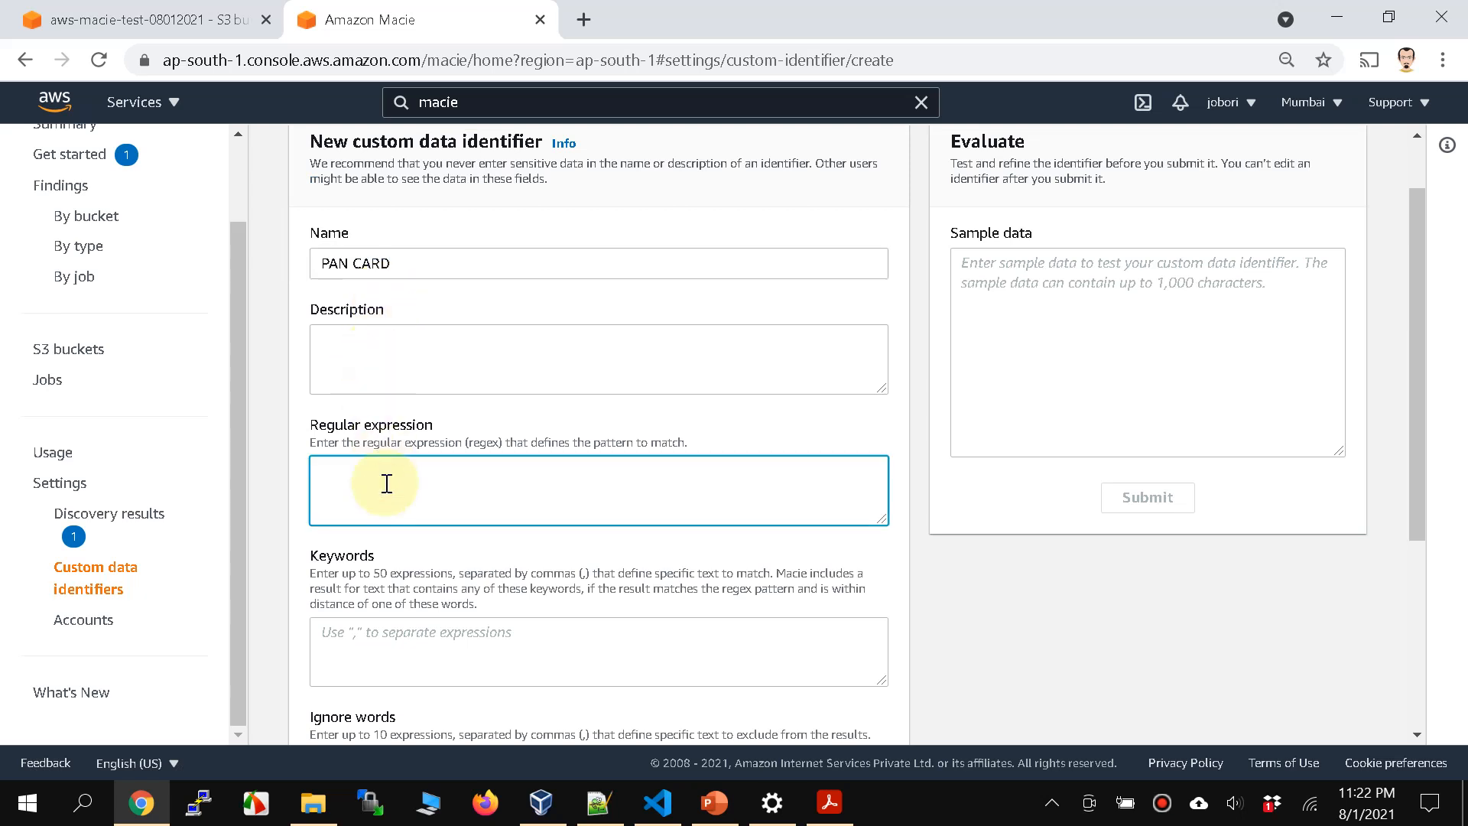
left_click(599, 803)
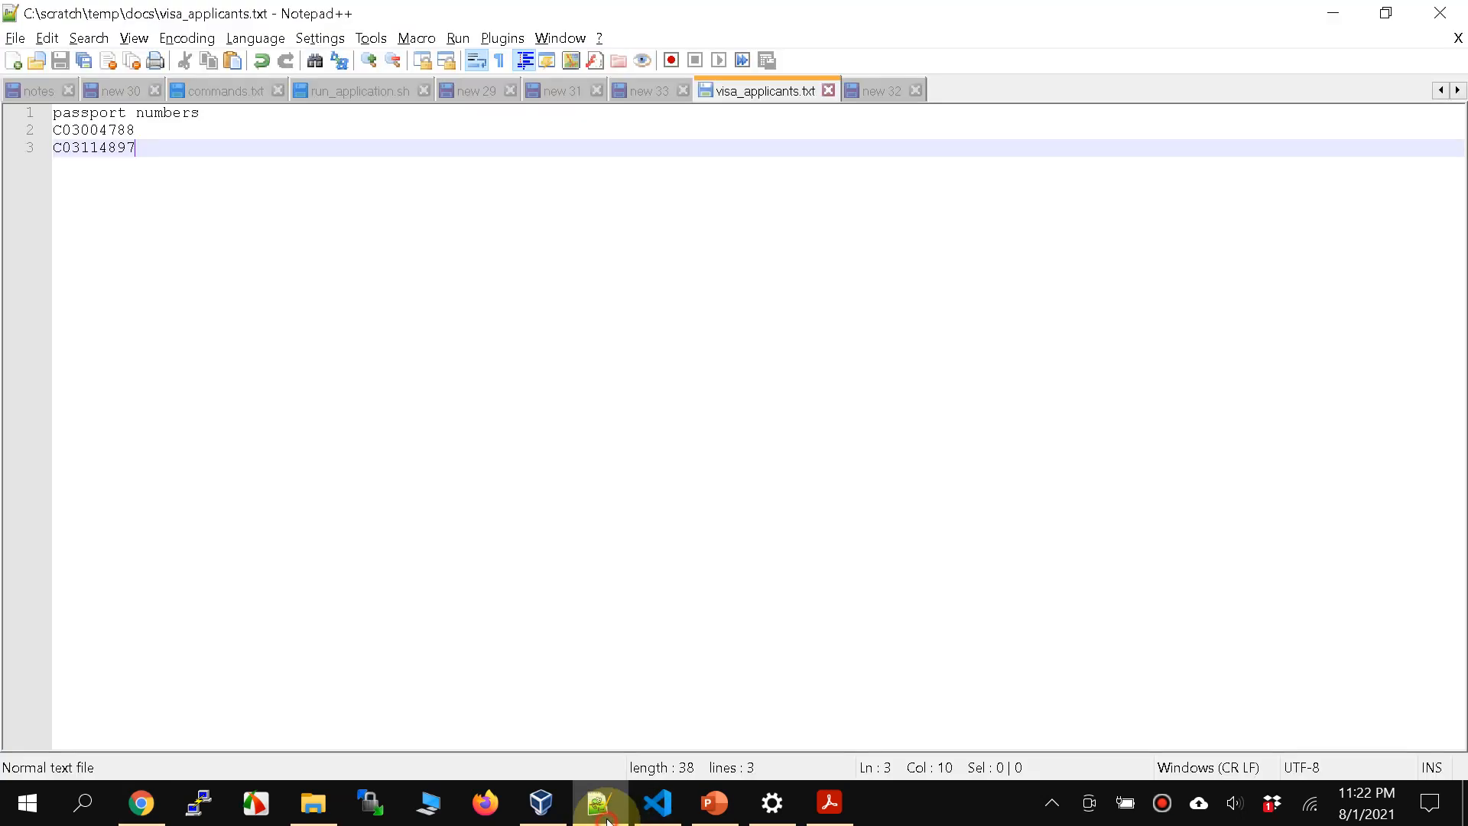
left_click(873, 91)
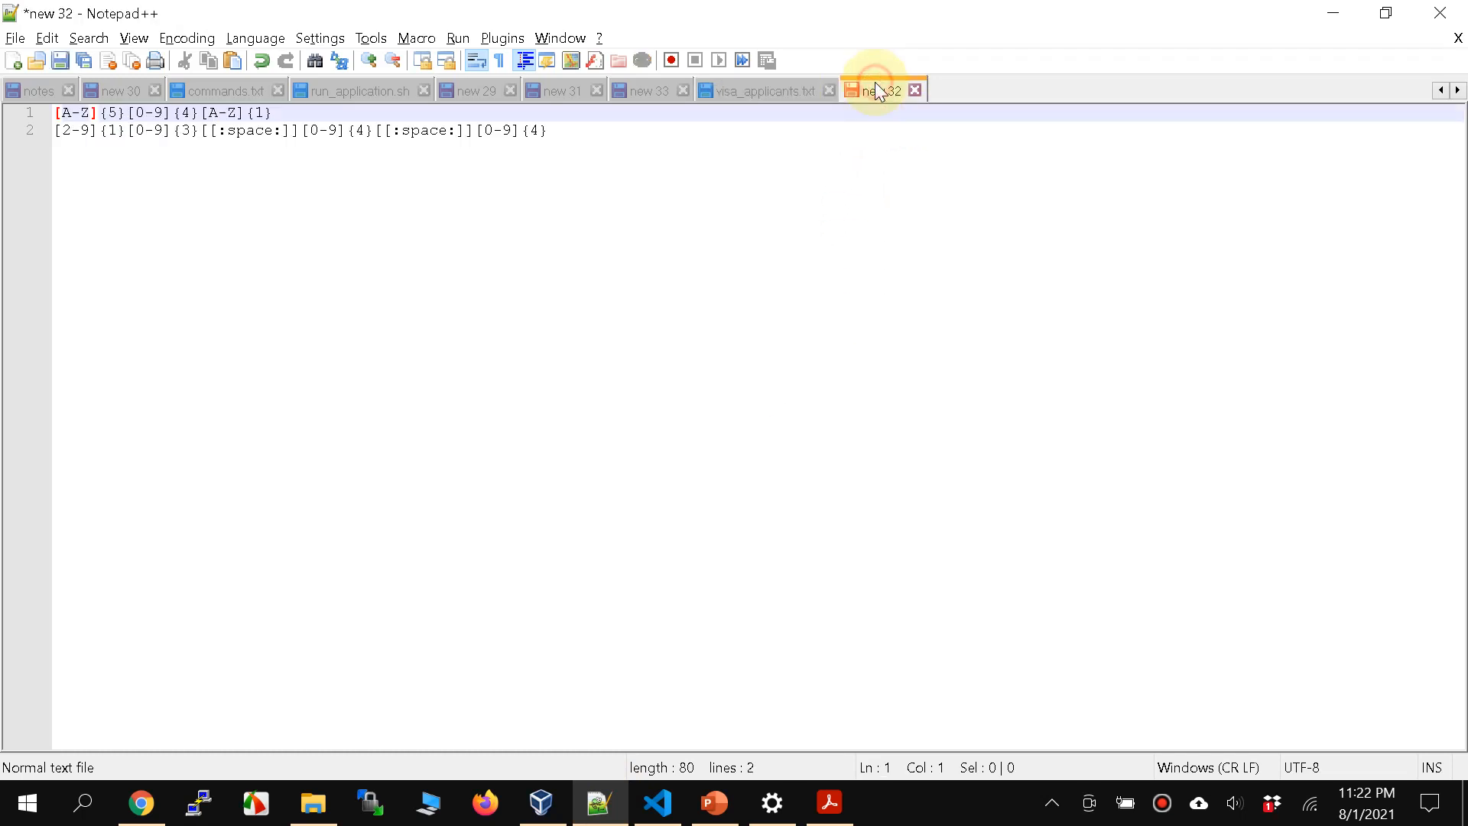
left_click_drag(296, 114, 57, 111)
key("ctrl+c")
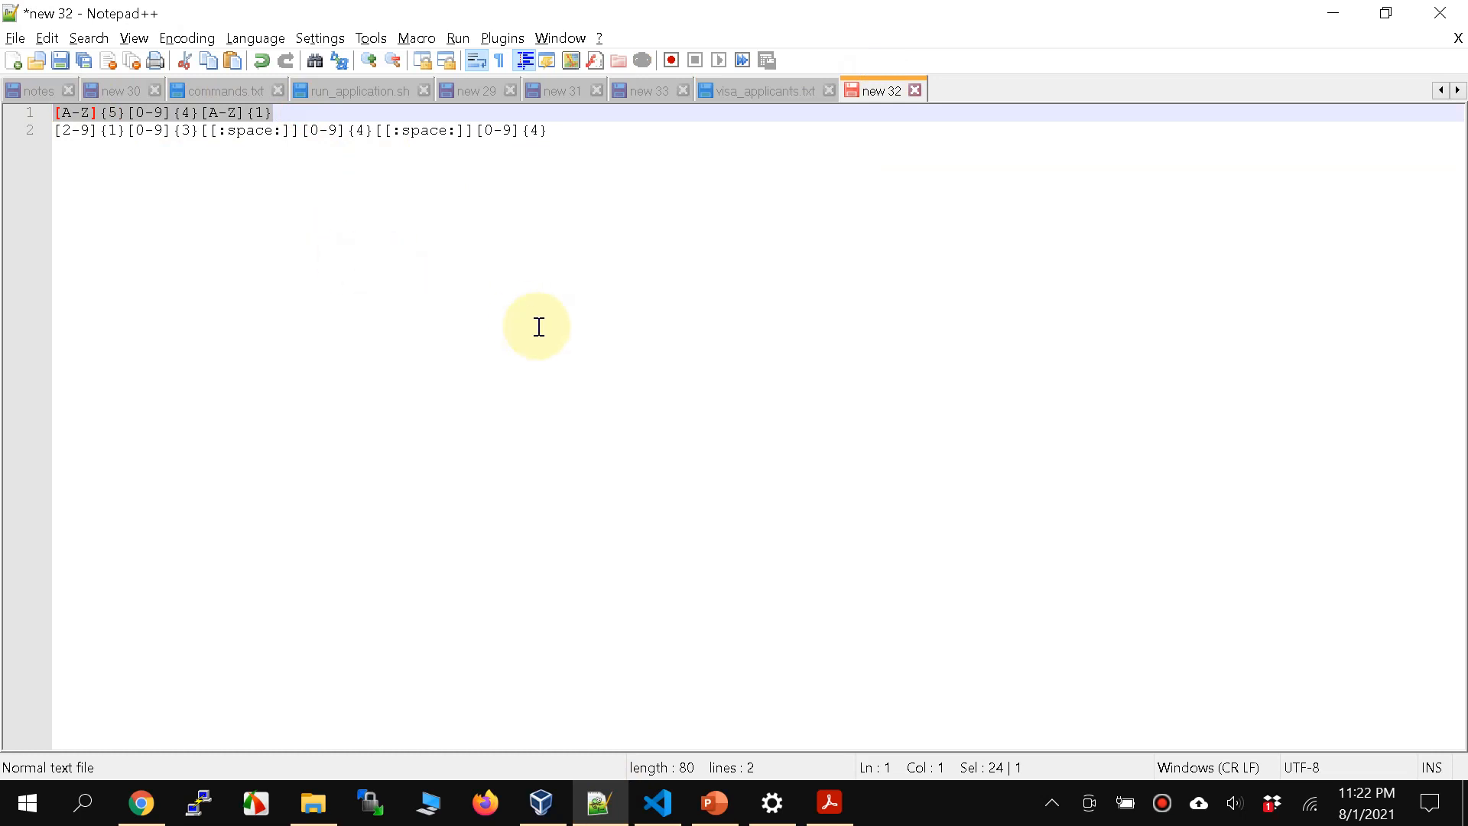
left_click(141, 803)
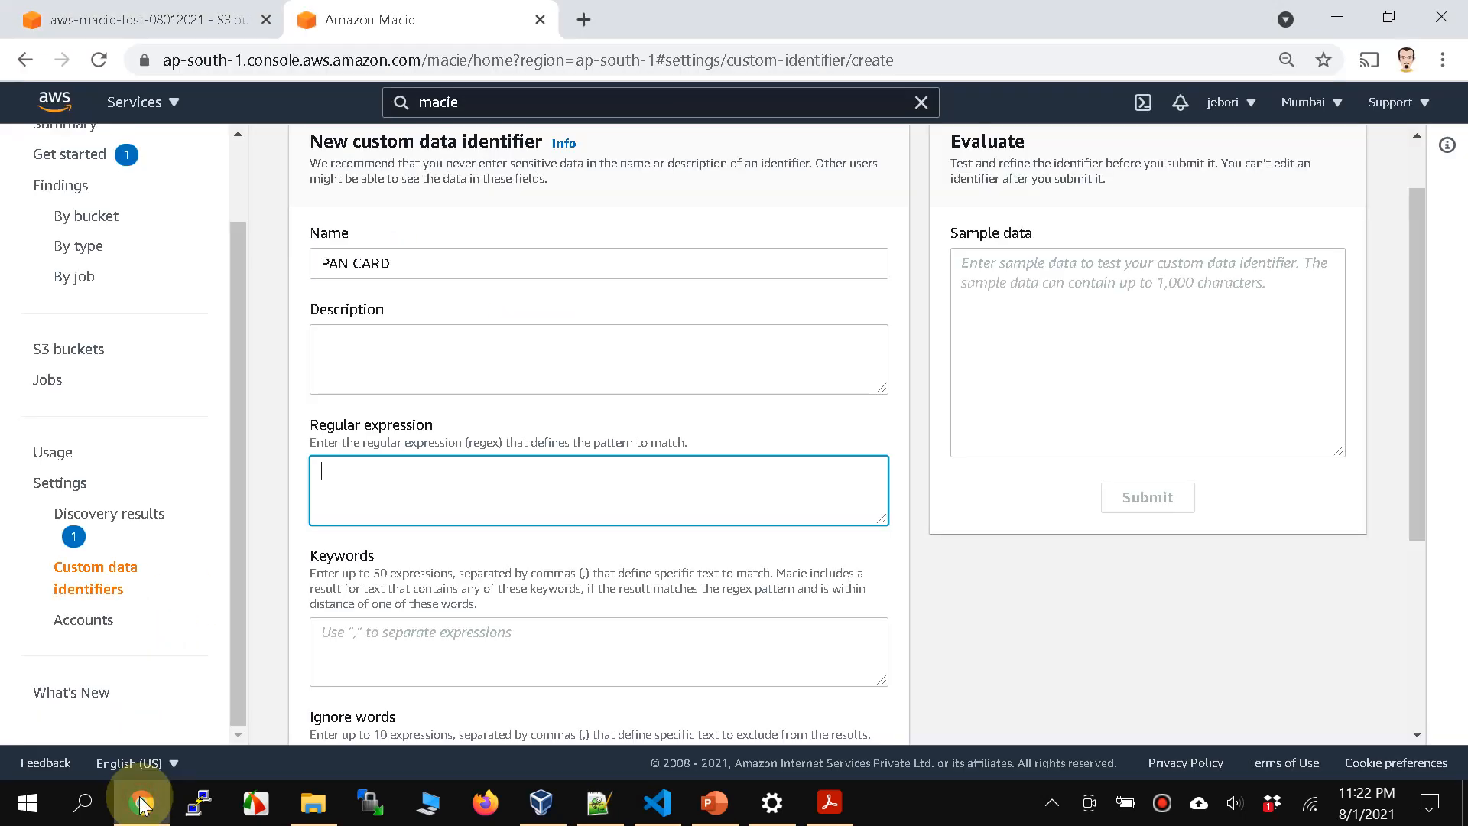
left_click(354, 507)
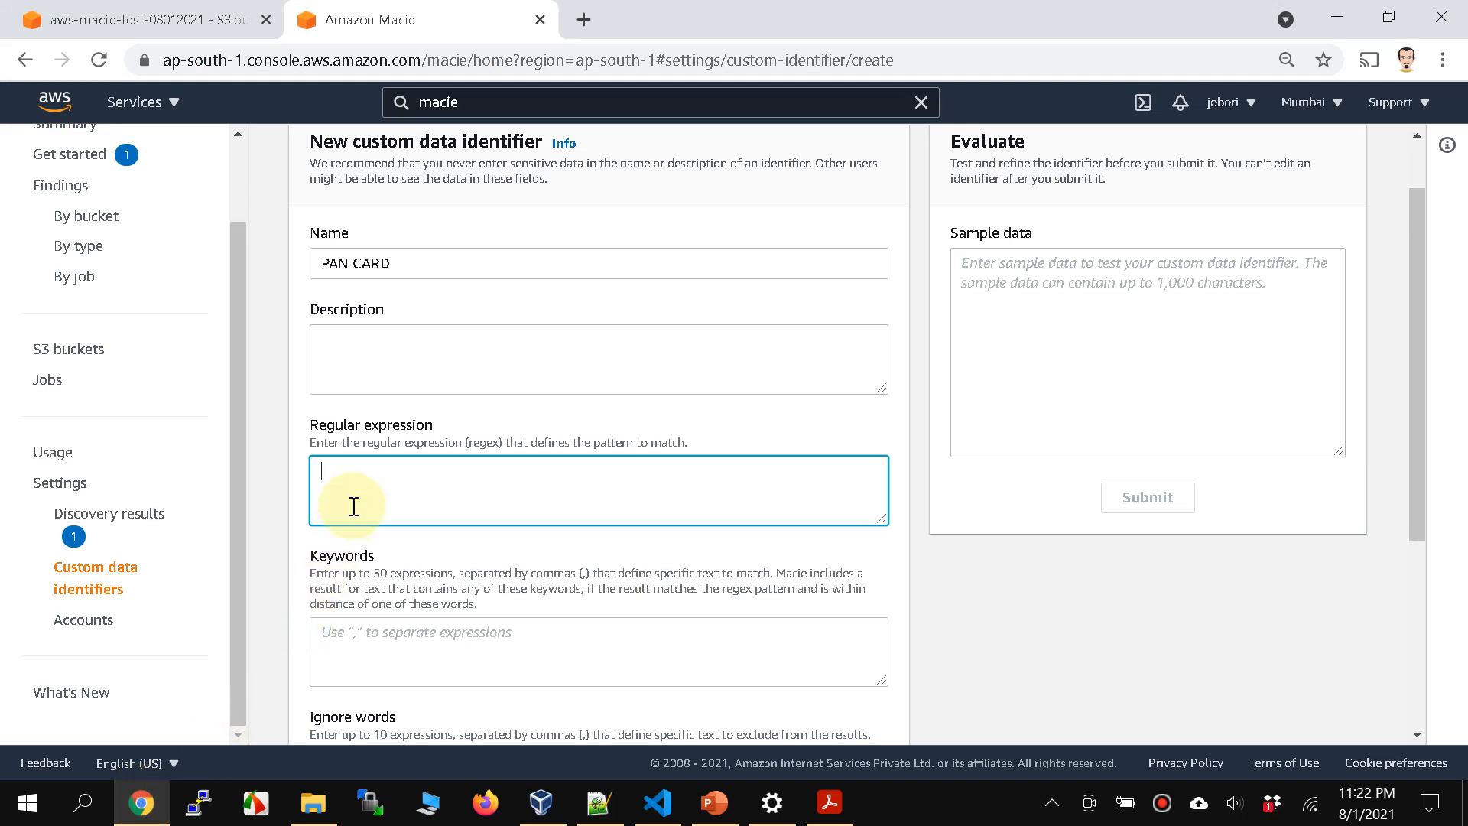
key("ctrl+v")
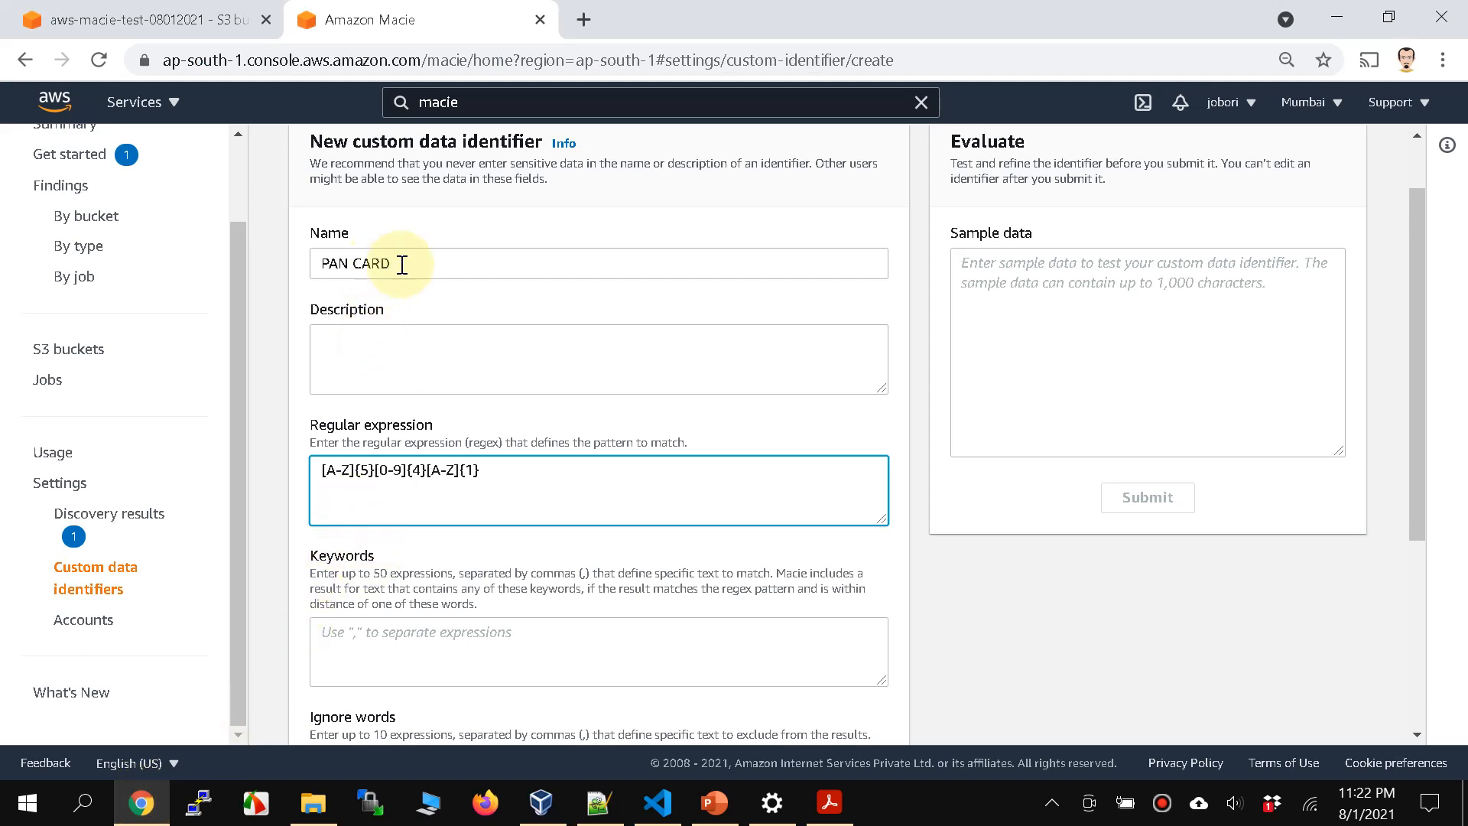
Step: Examine each letter and digit group in the PAN CARD identifier's regular expression
mouse_move(373, 470)
left_mouse_down()
mouse_move(319, 474)
mouse_move(352, 468)
left_mouse_up()
left_click(325, 492)
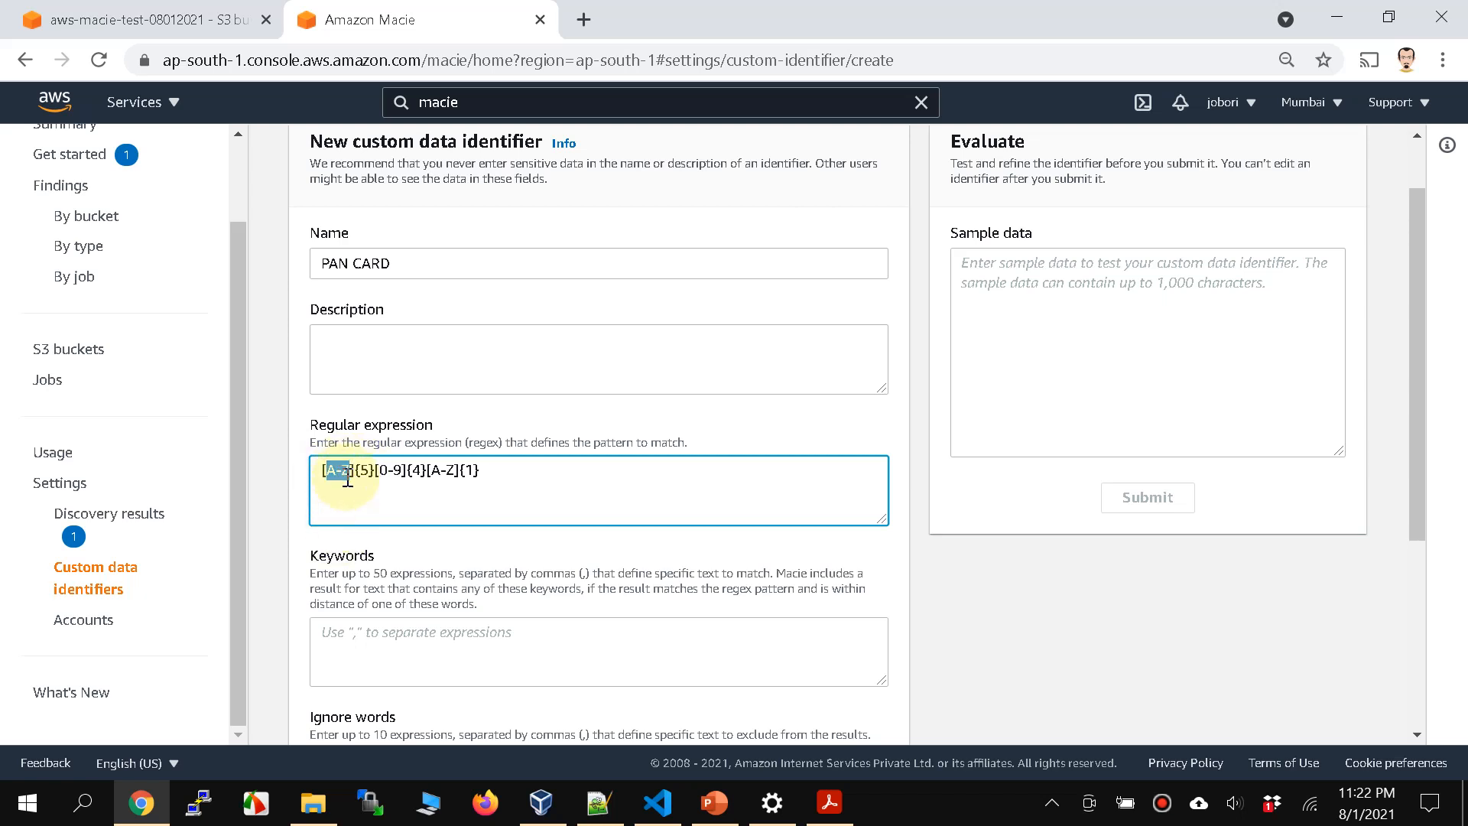
left_click(372, 494)
left_click_drag(380, 472, 422, 476)
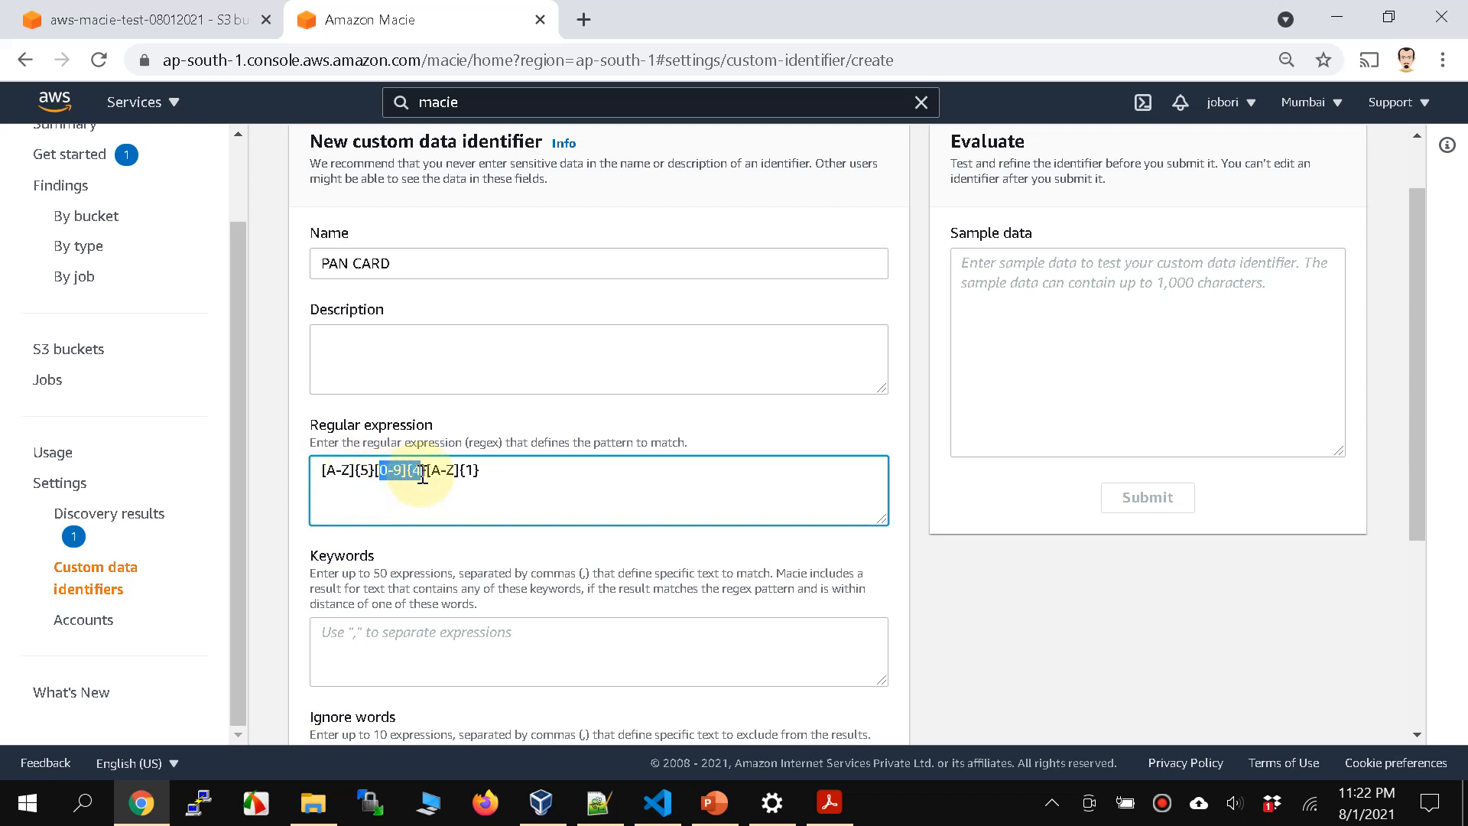
left_click_drag(431, 476, 456, 475)
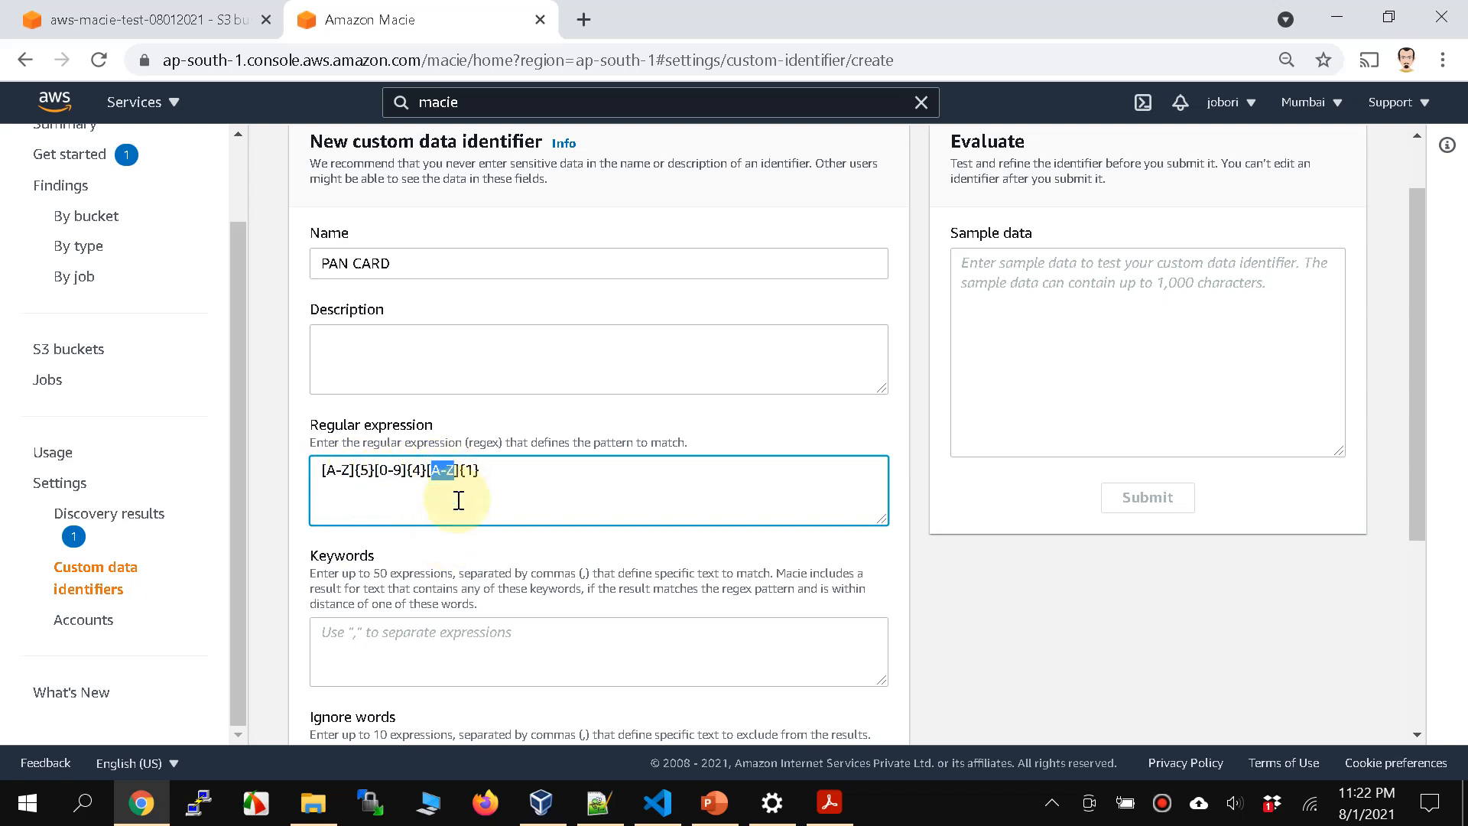
left_click(508, 480)
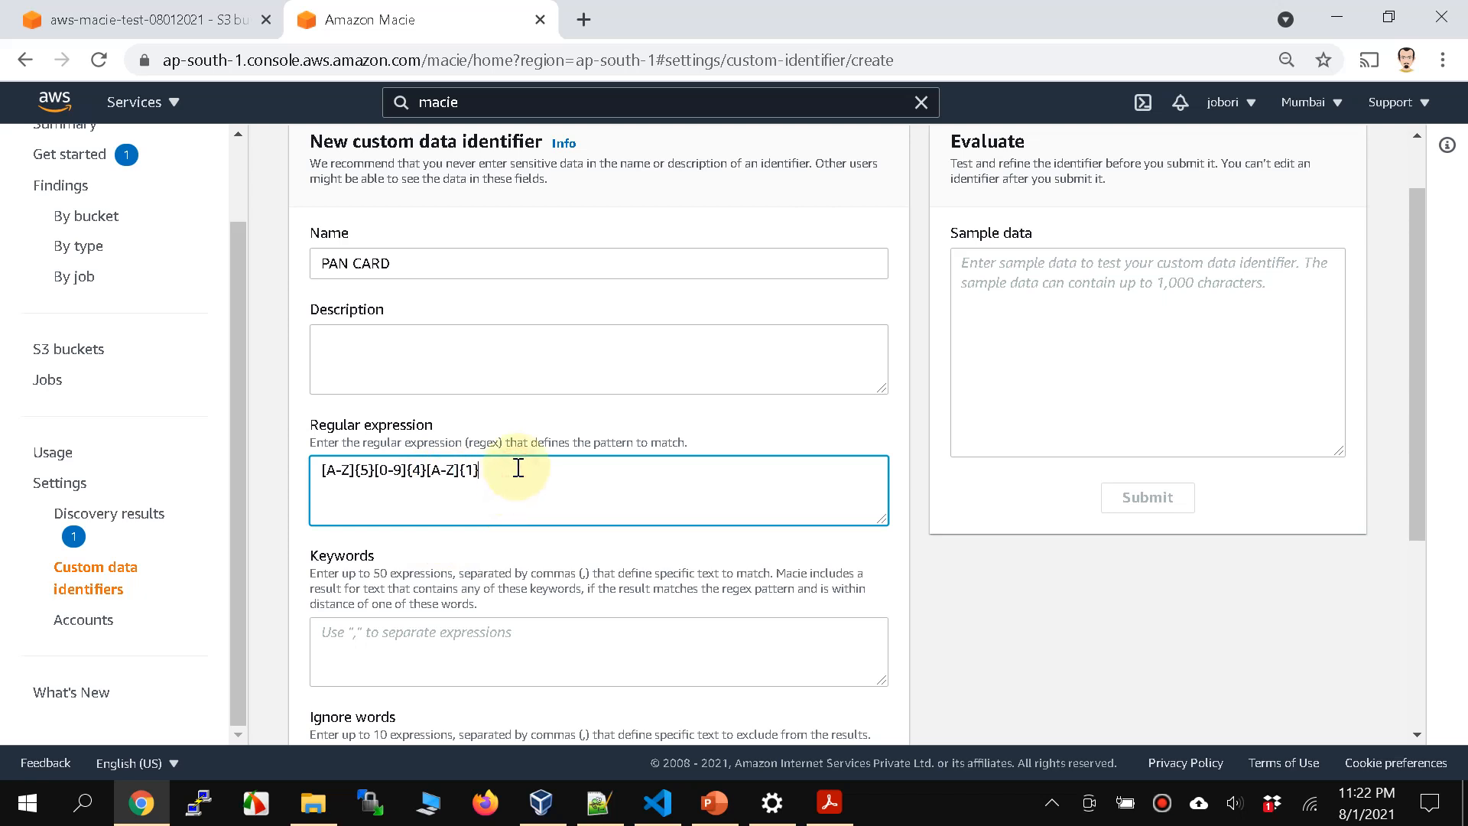
left_click(454, 475)
left_click_drag(440, 480, 429, 475)
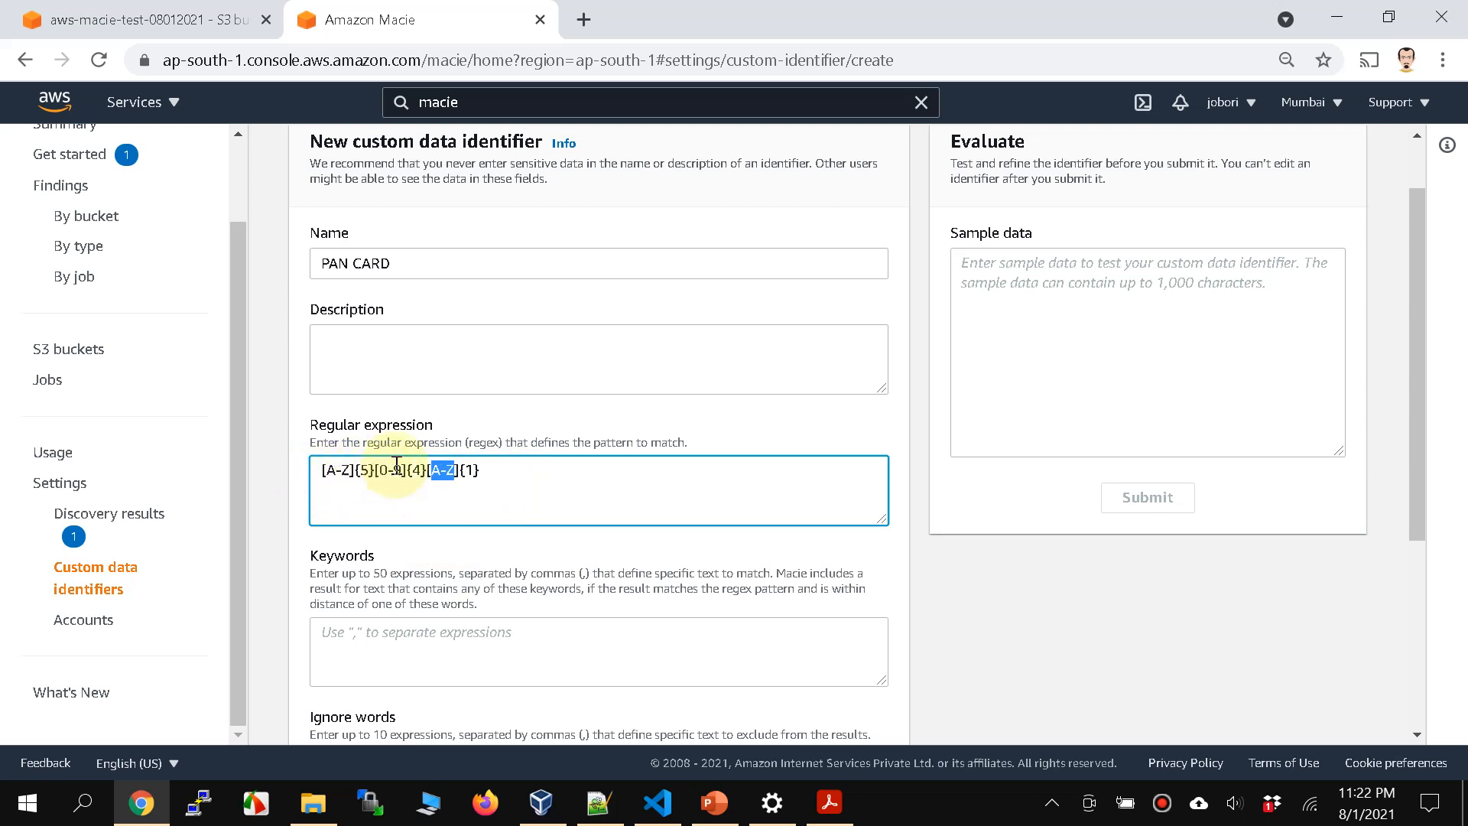
Step: Enter PAN, PAN NUMBER as the keywords of the PAN CARD identifier
scroll(488, 483, "down", 2)
left_click(488, 483)
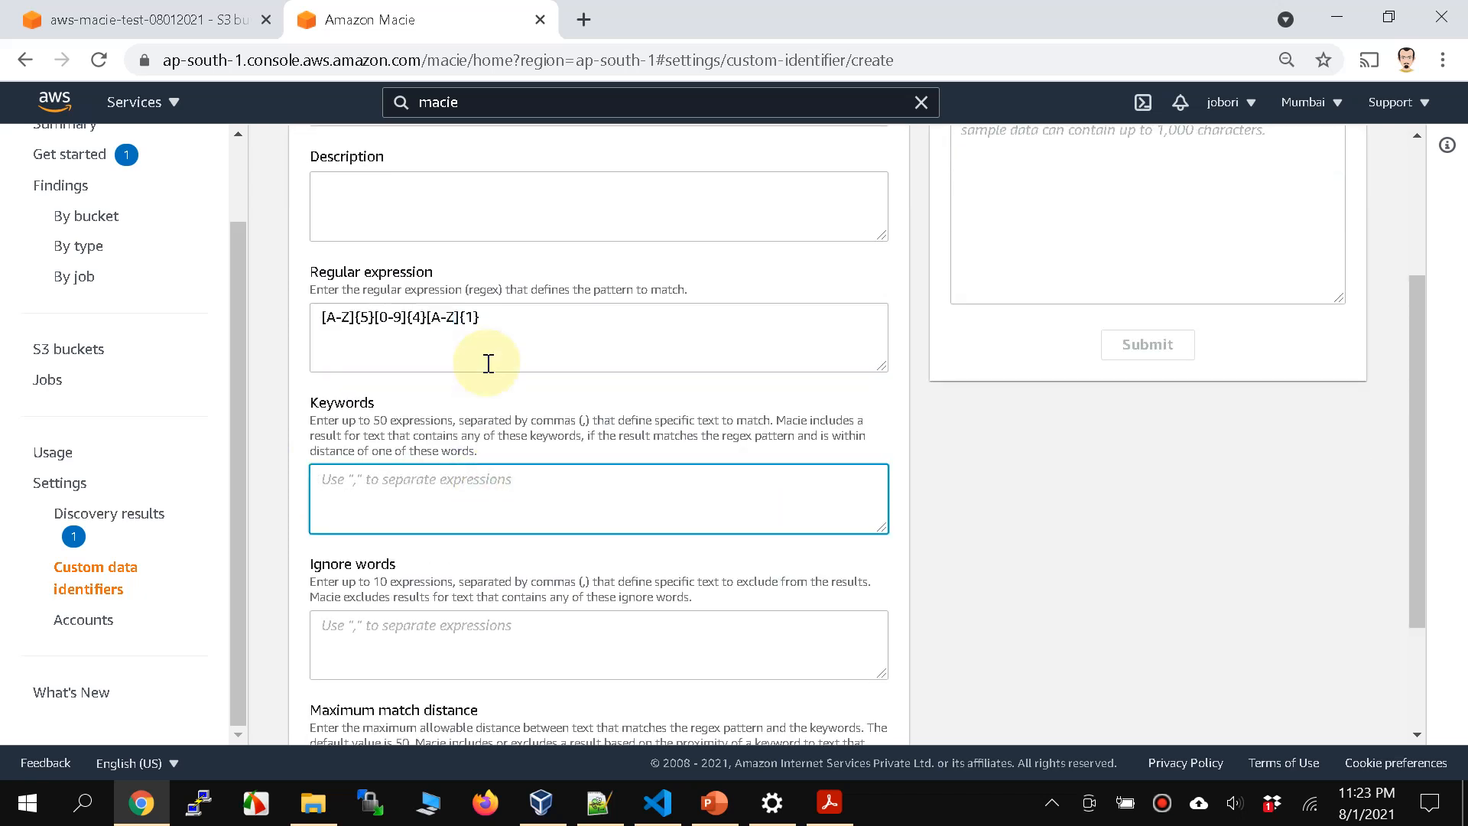
left_click_drag(498, 318, 259, 312)
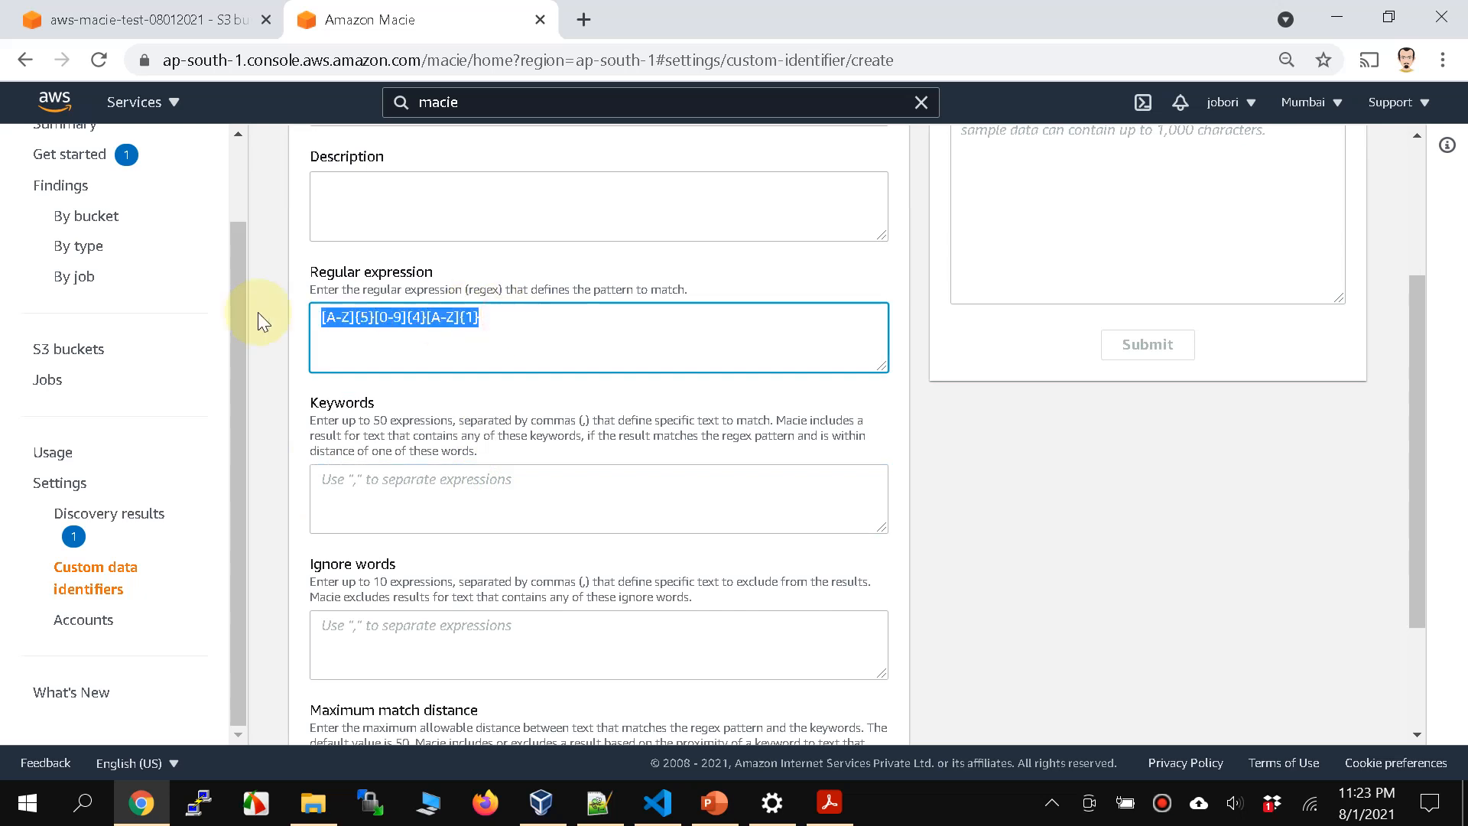
left_click(519, 509)
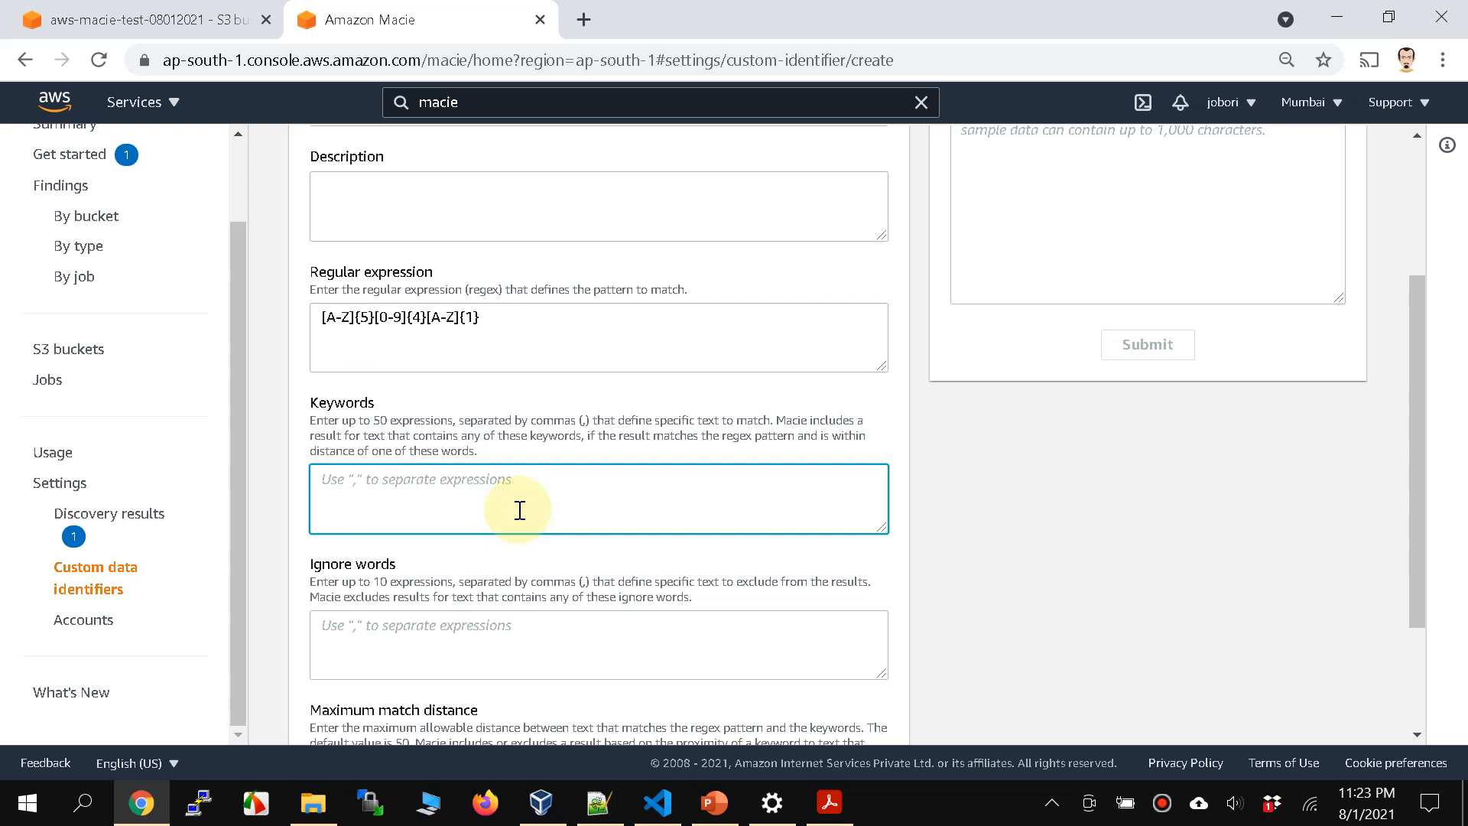
left_click_drag(508, 327, 259, 323)
left_click(604, 495)
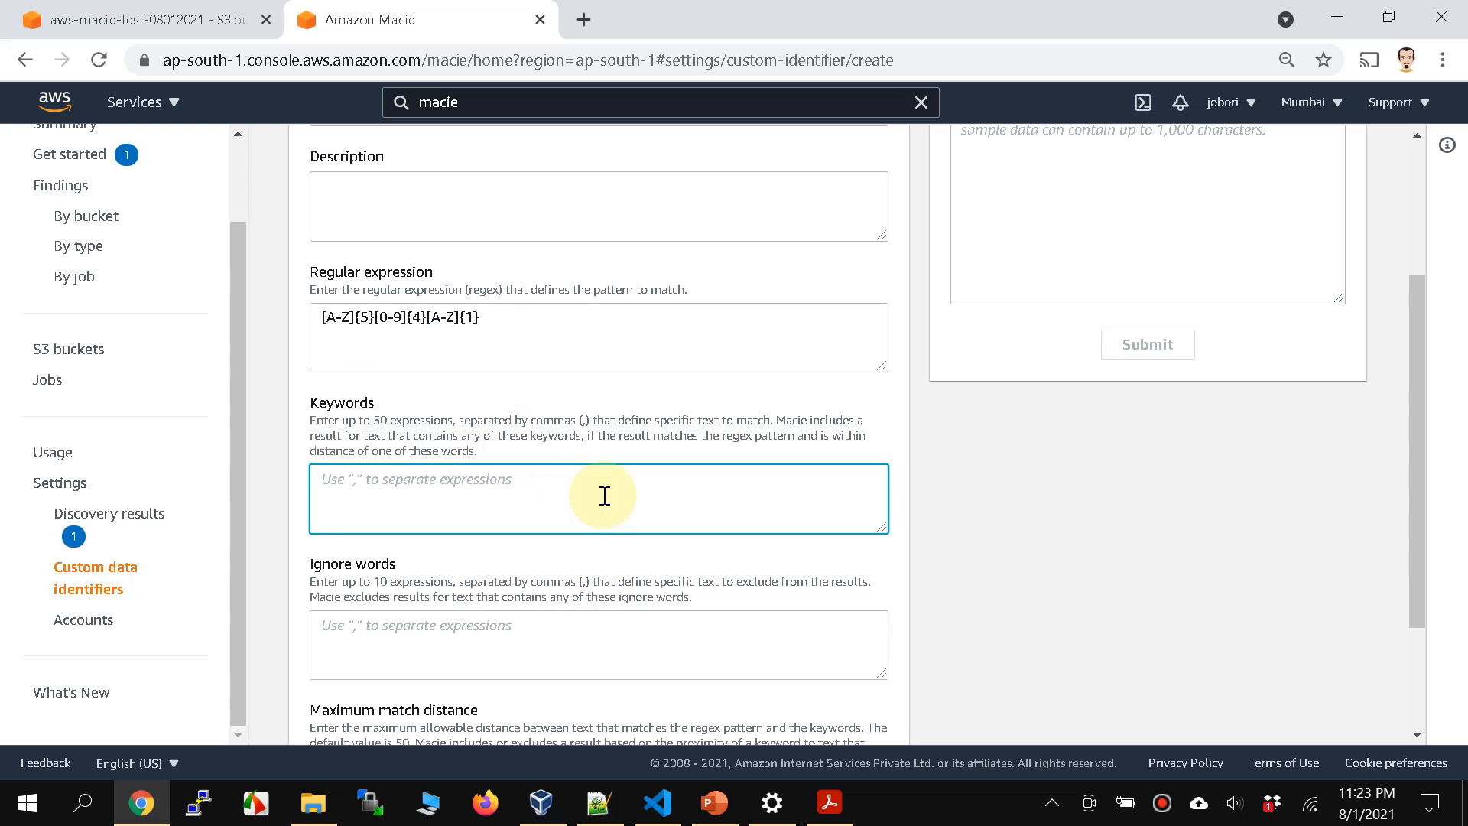
type("PAN")
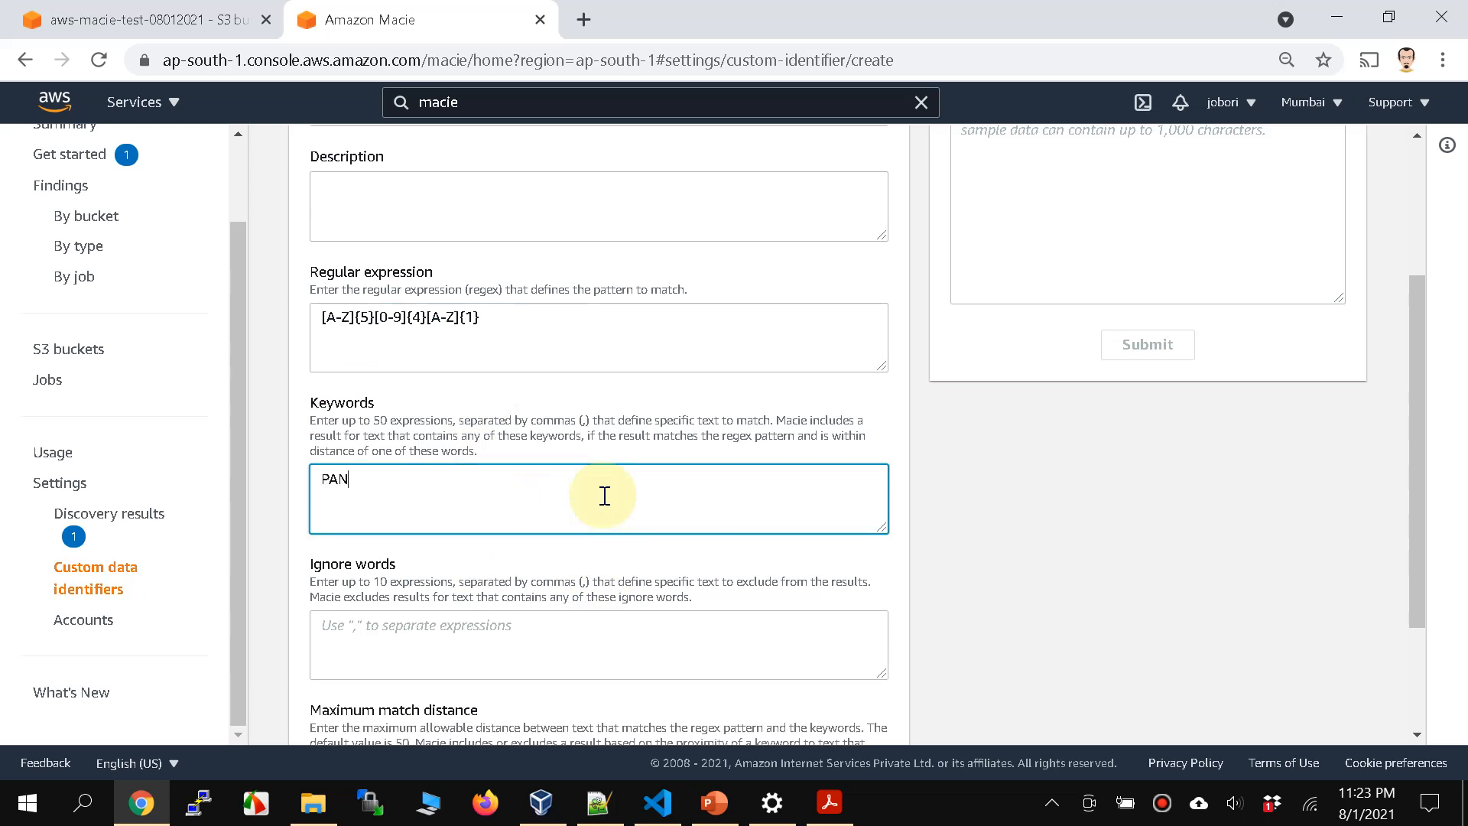
type(", PAN NUMBER, PA")
key("BackSpace")
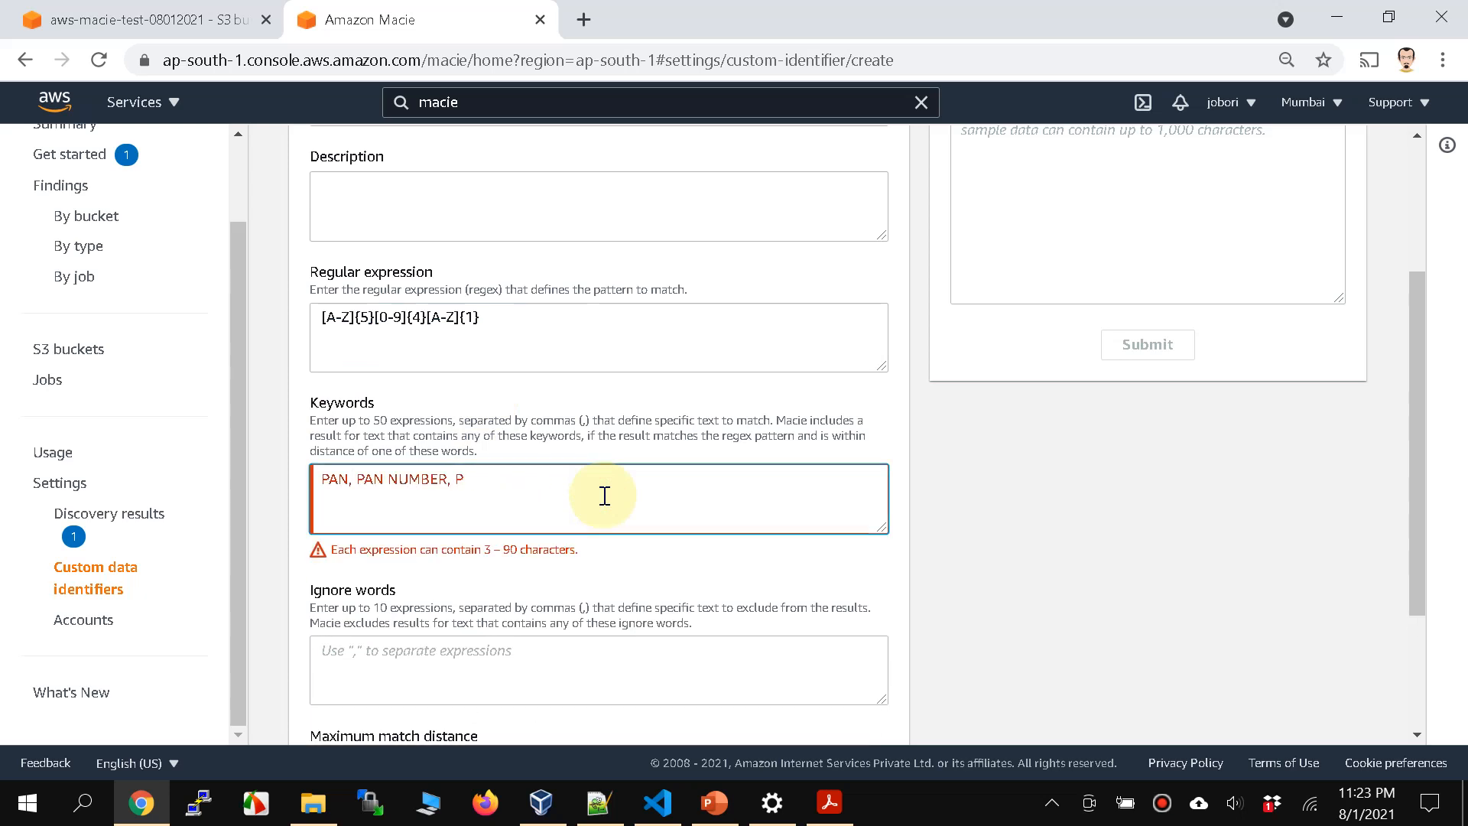
key("BackSpace")
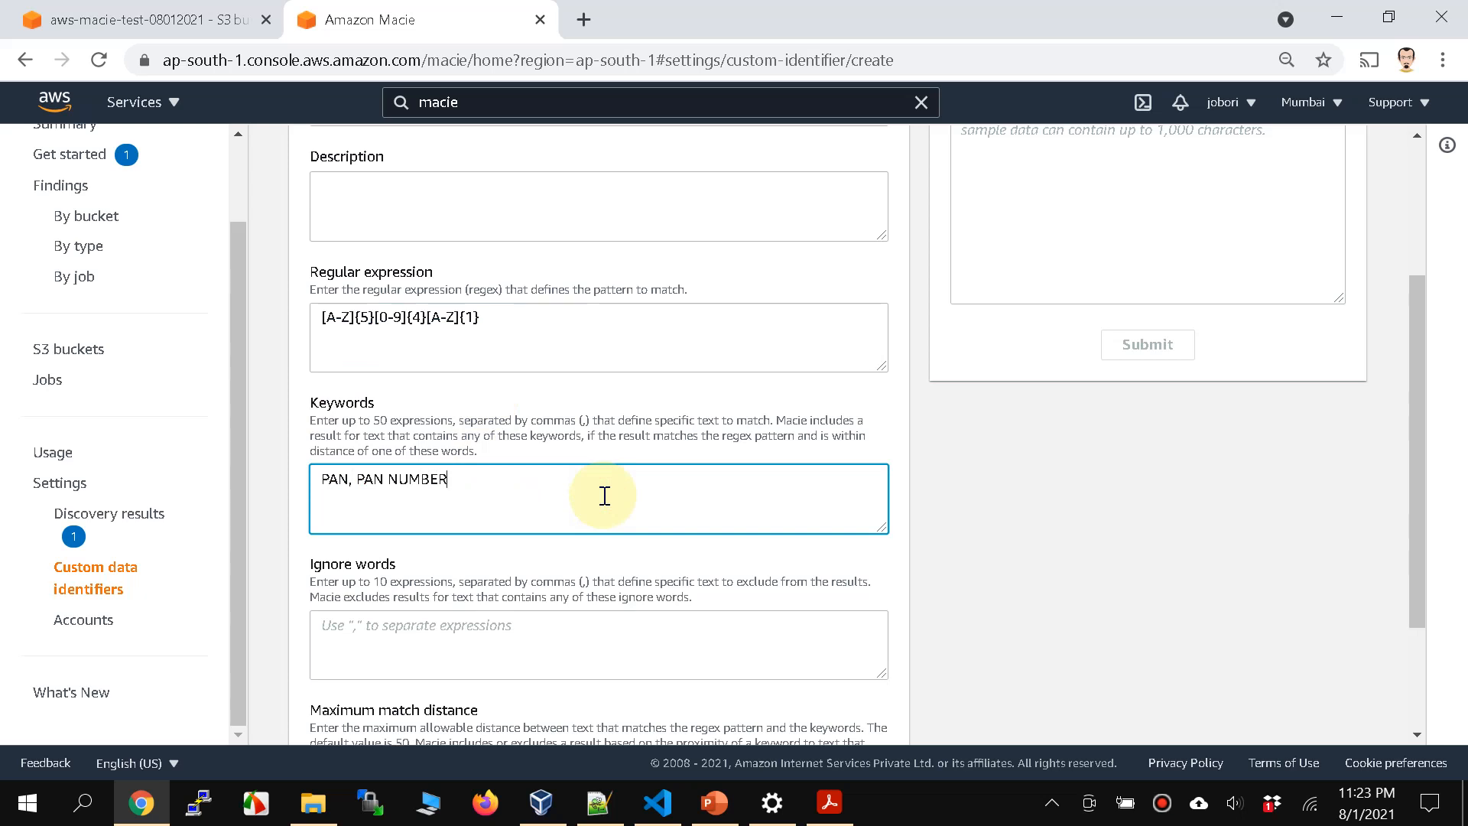
Step: Remove the space after the comma so that the identifier's keywords read PAN,PAN NUMBER
scroll(604, 496, "down", 2)
left_click(406, 491)
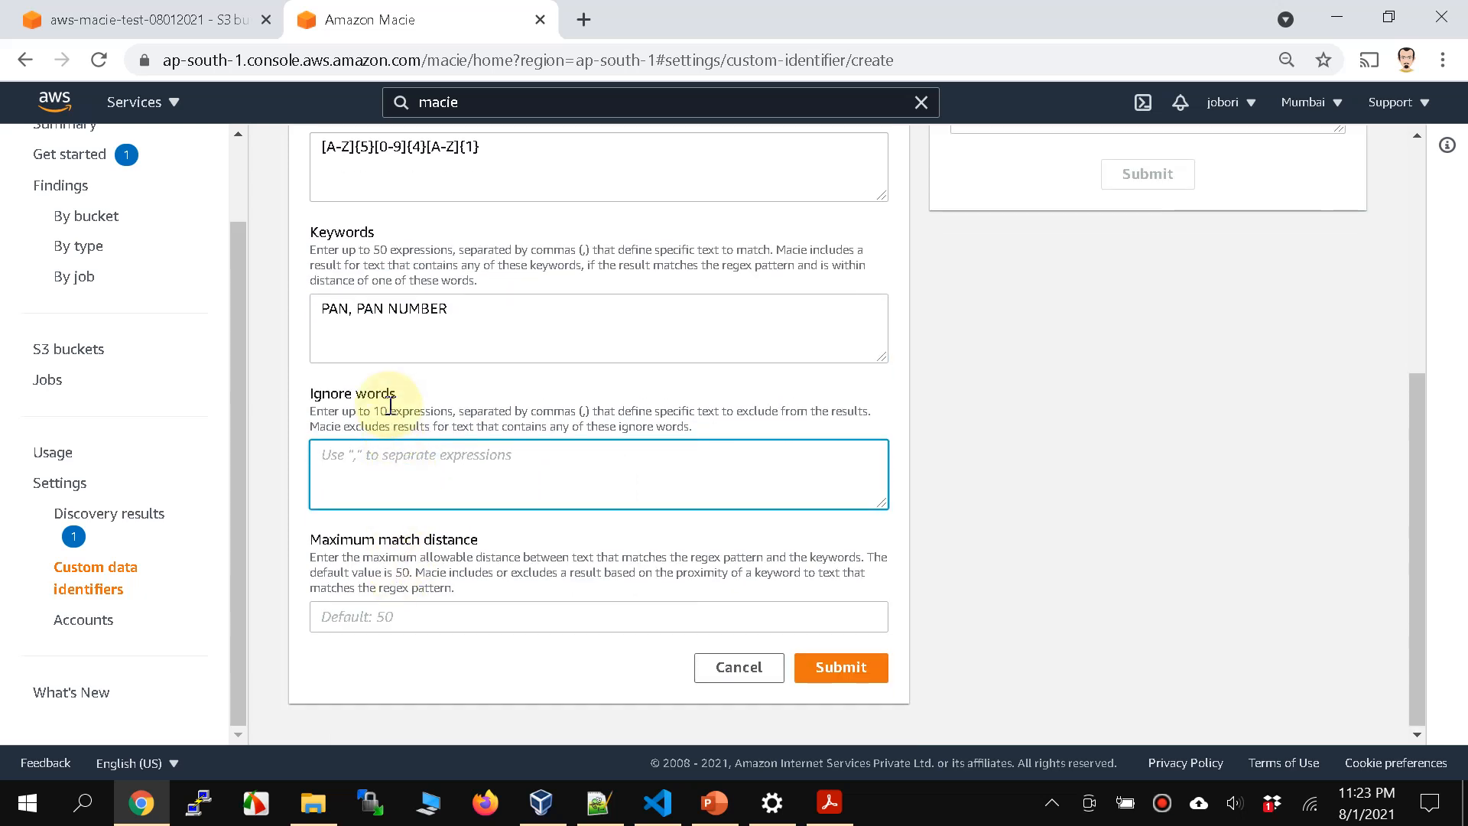
left_click(391, 615)
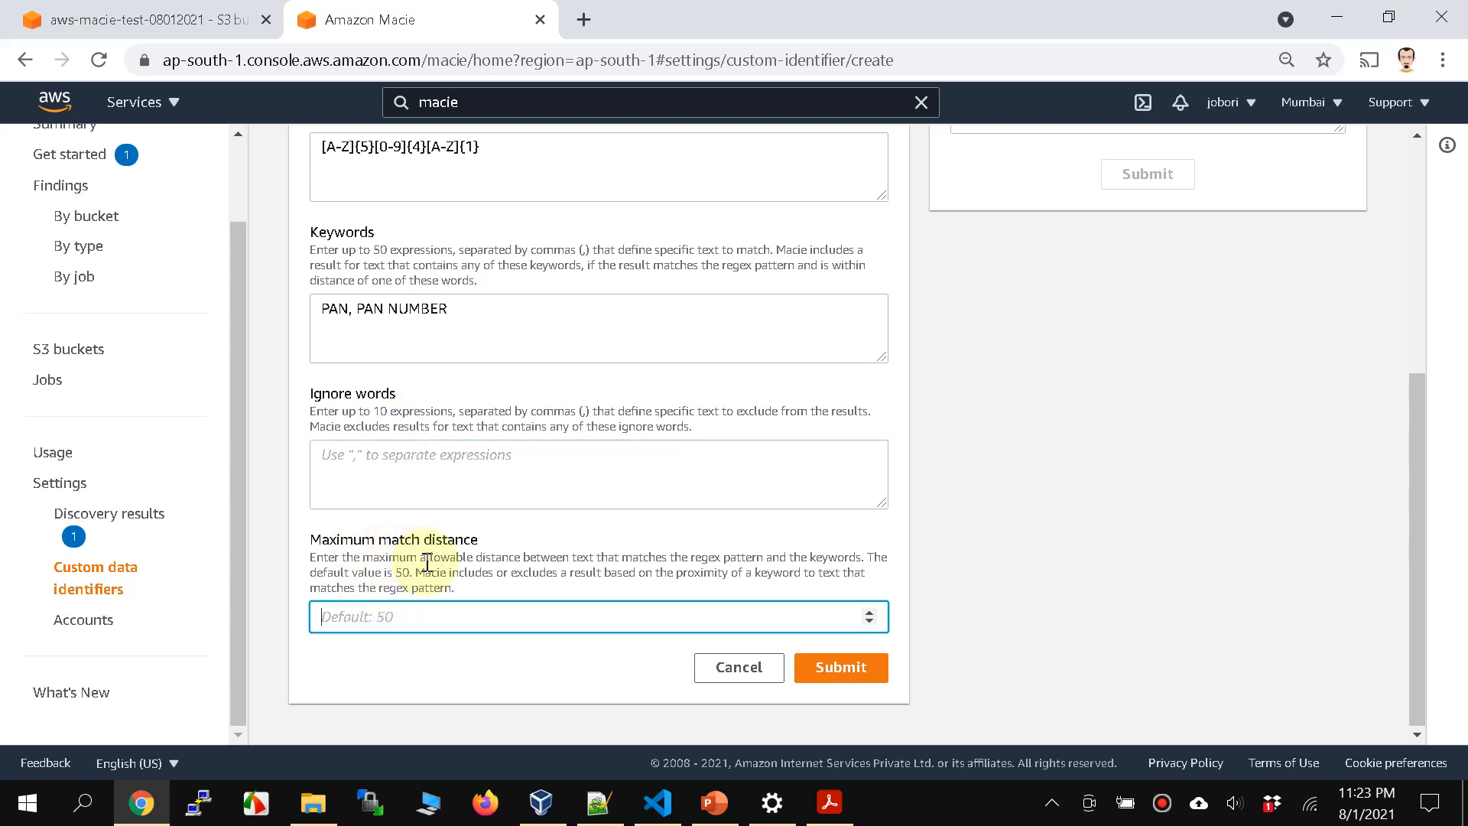
left_click_drag(354, 310, 452, 311)
scroll(446, 482, "up", 1)
scroll(445, 484, "down", 1)
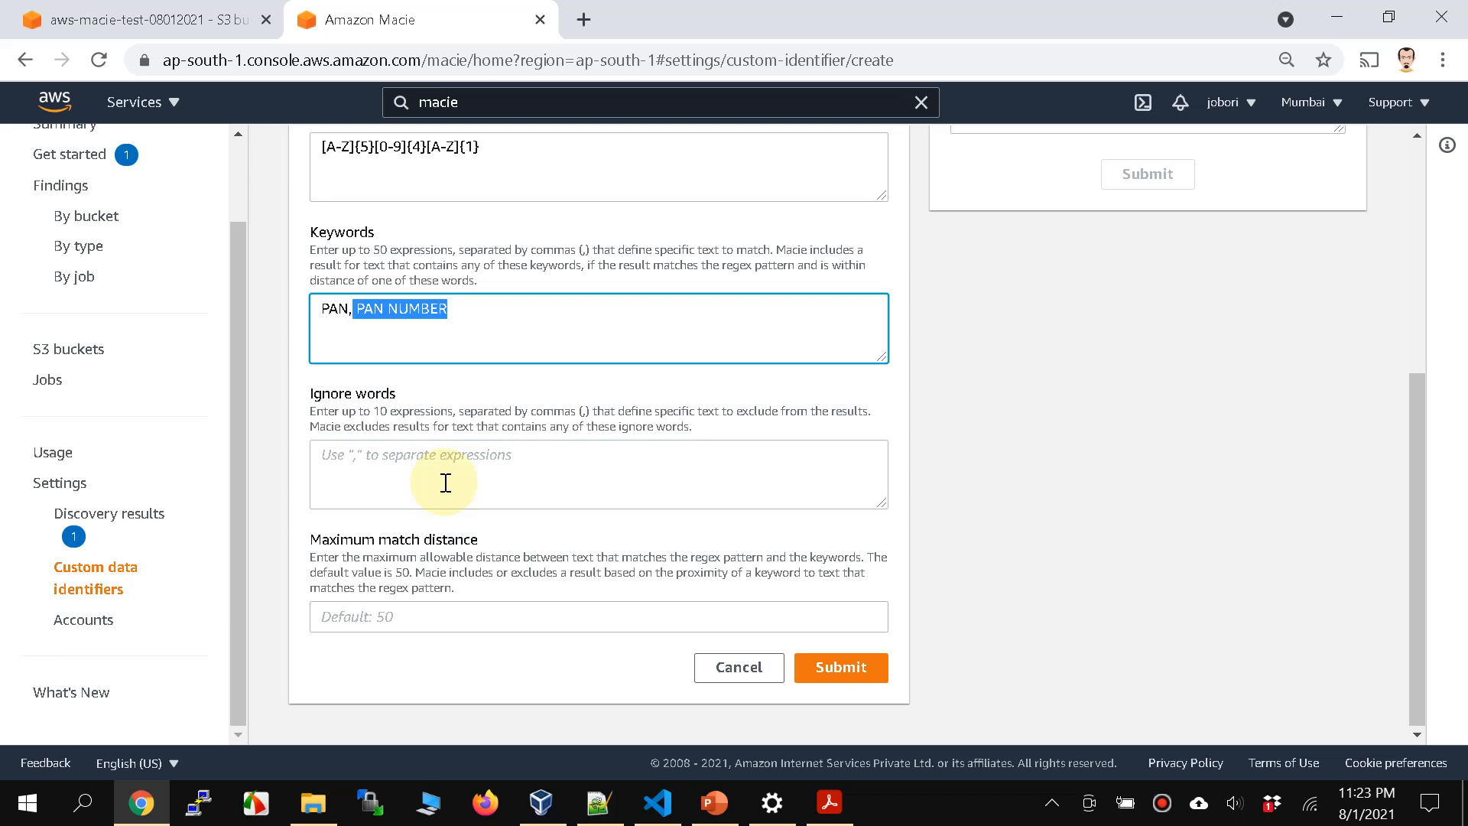
left_click(366, 310)
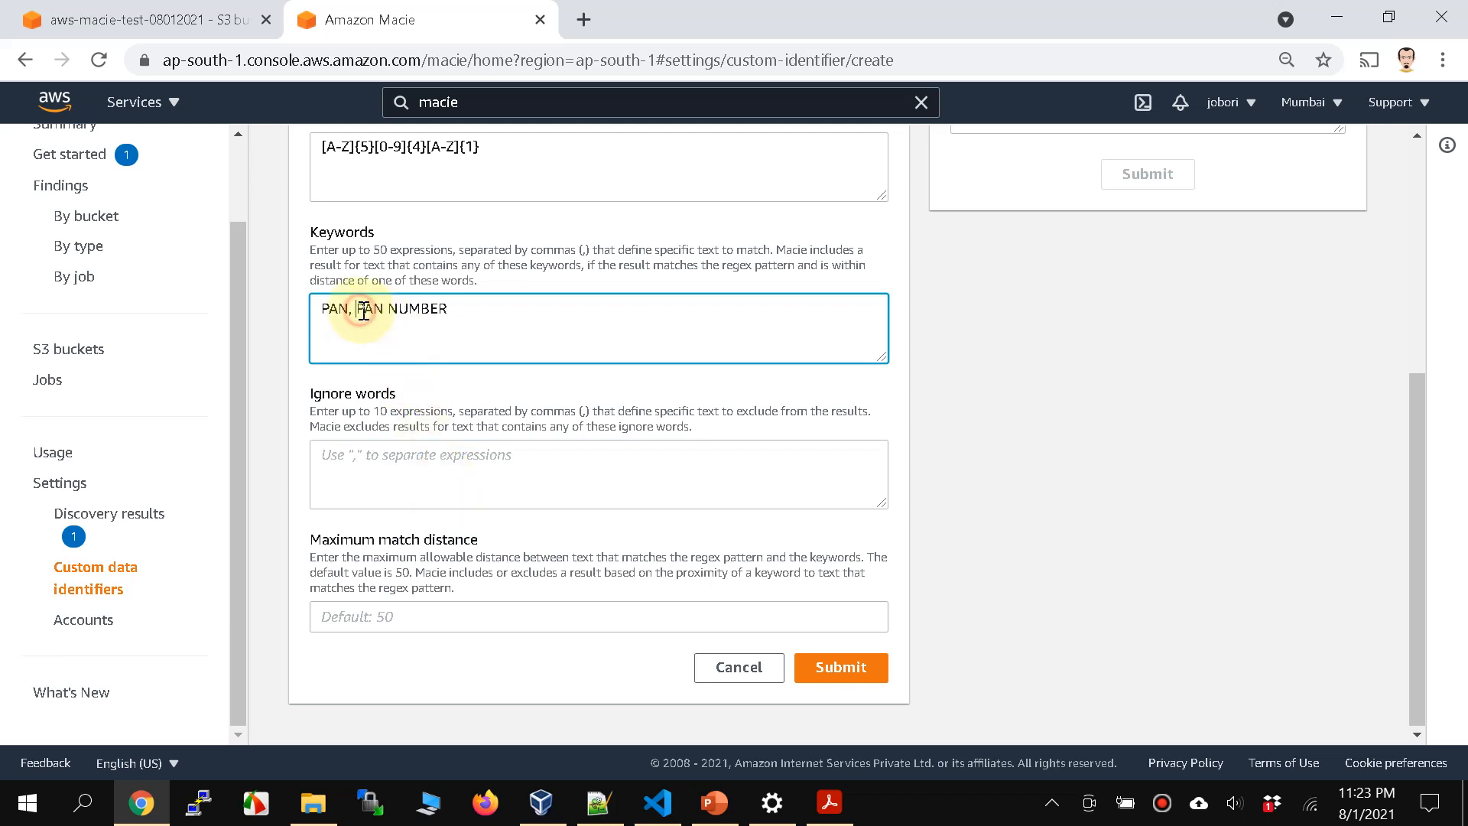
key("BackSpace")
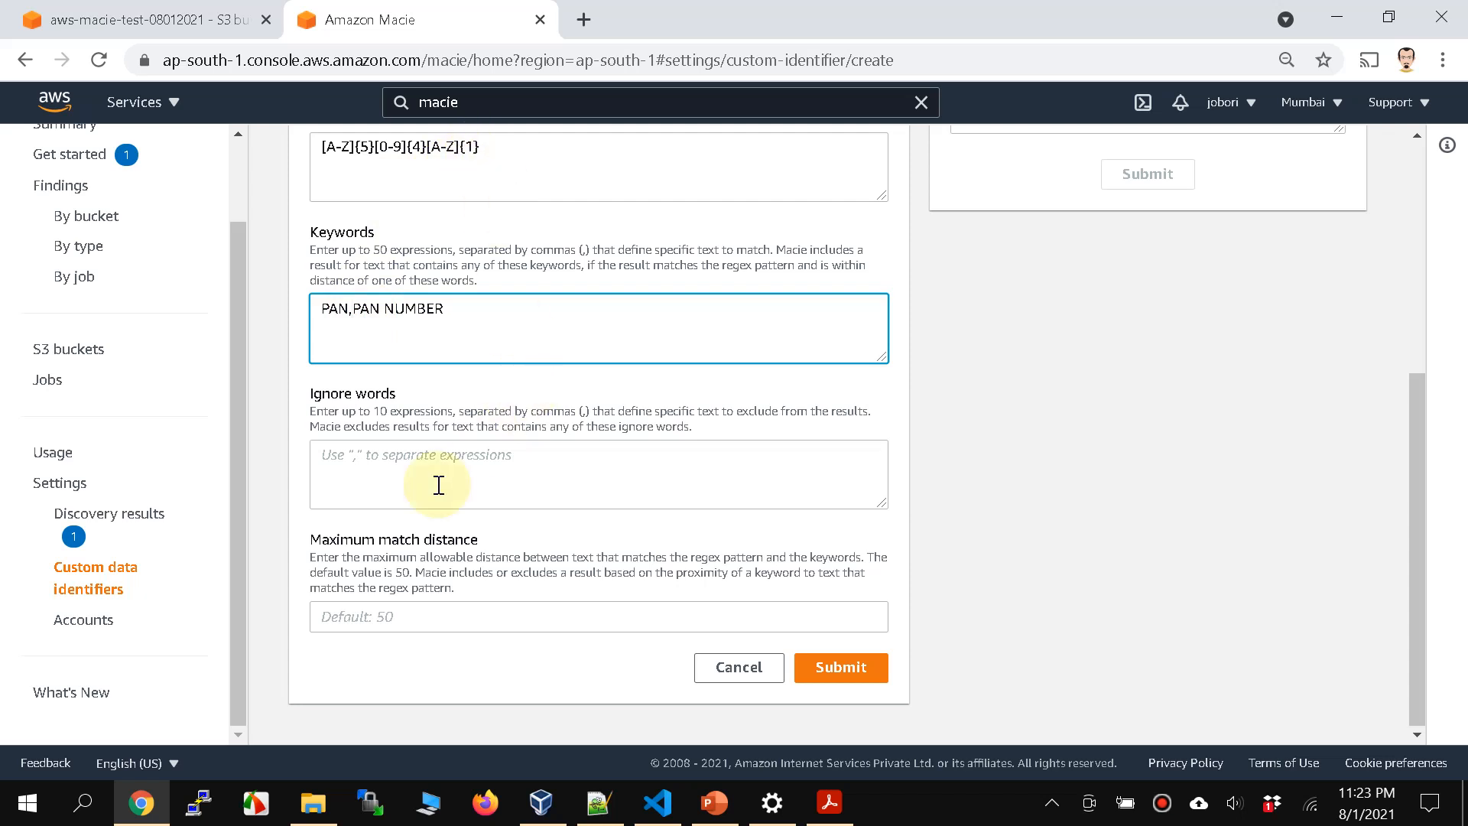
Step: Set the PAN CARD identifier's maximum match distance to 50
left_click(387, 624)
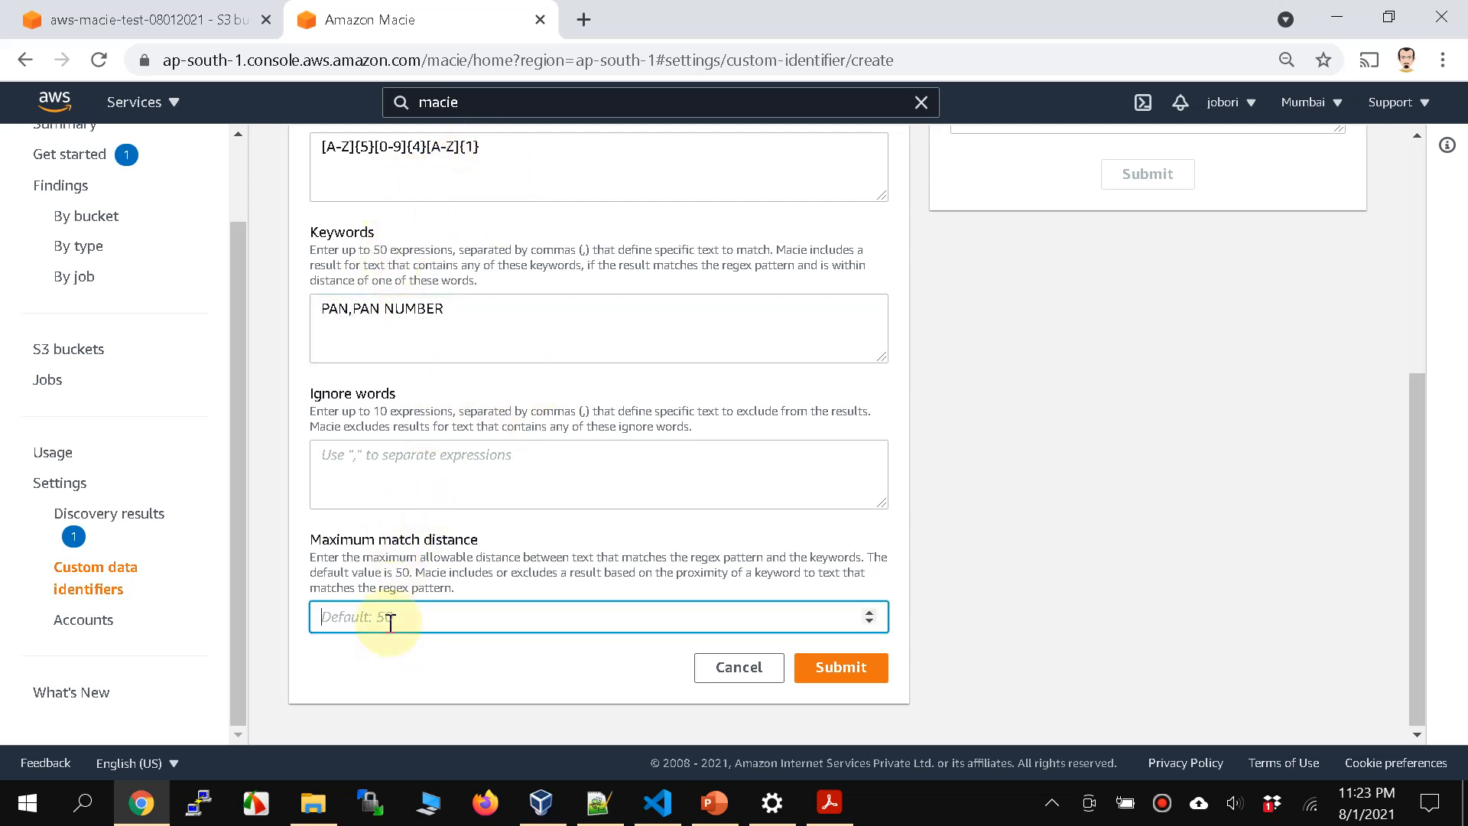
type("50")
scroll(963, 644, "up", 4)
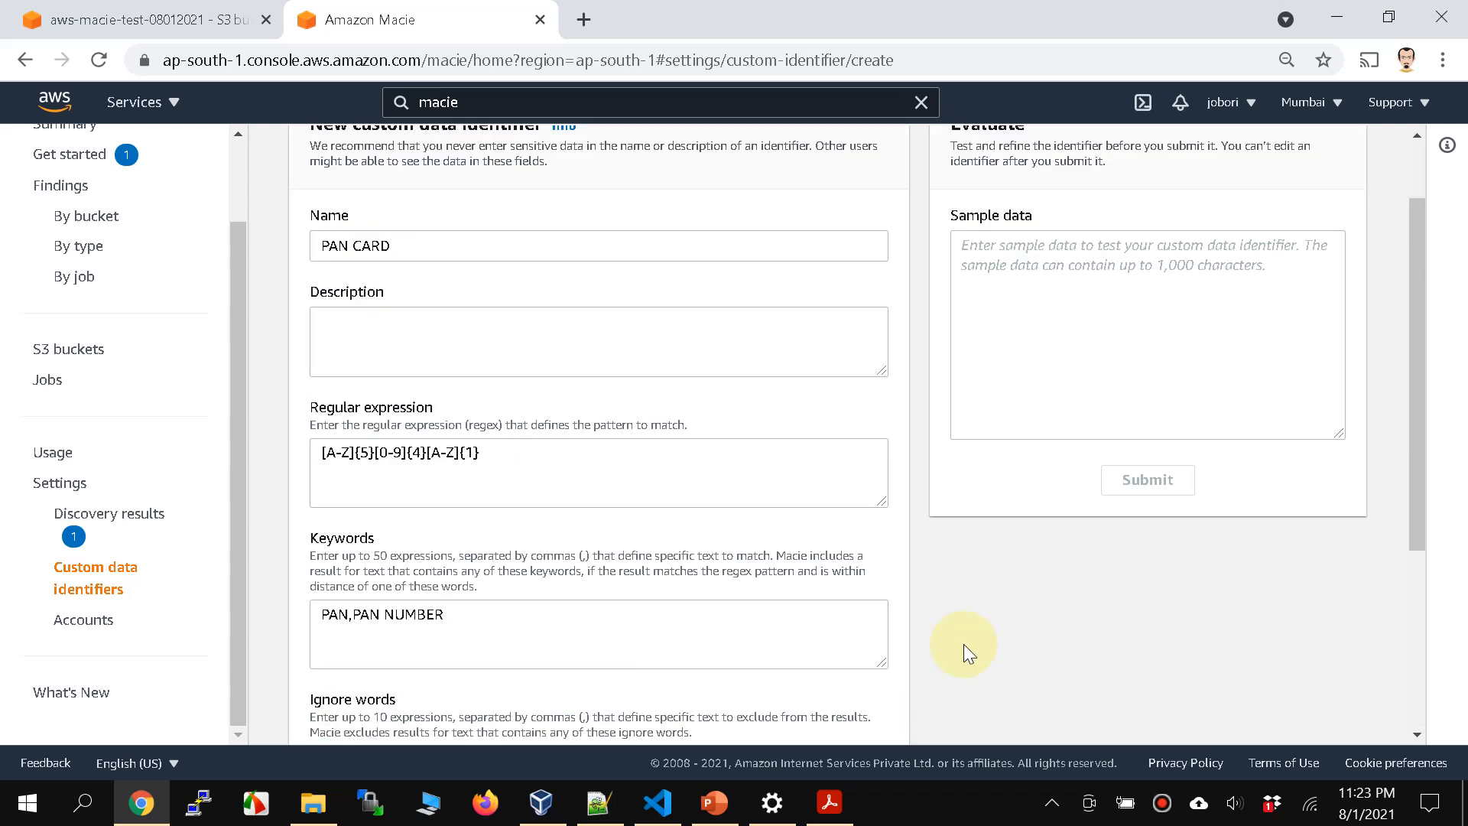
scroll(963, 644, "down", 4)
scroll(963, 644, "up", 2)
left_click(489, 300)
scroll(1078, 422, "up", 2)
Step: Evaluate the identifier against sample data containing only a dummy PAN card number, without any keyword
left_click(1166, 370)
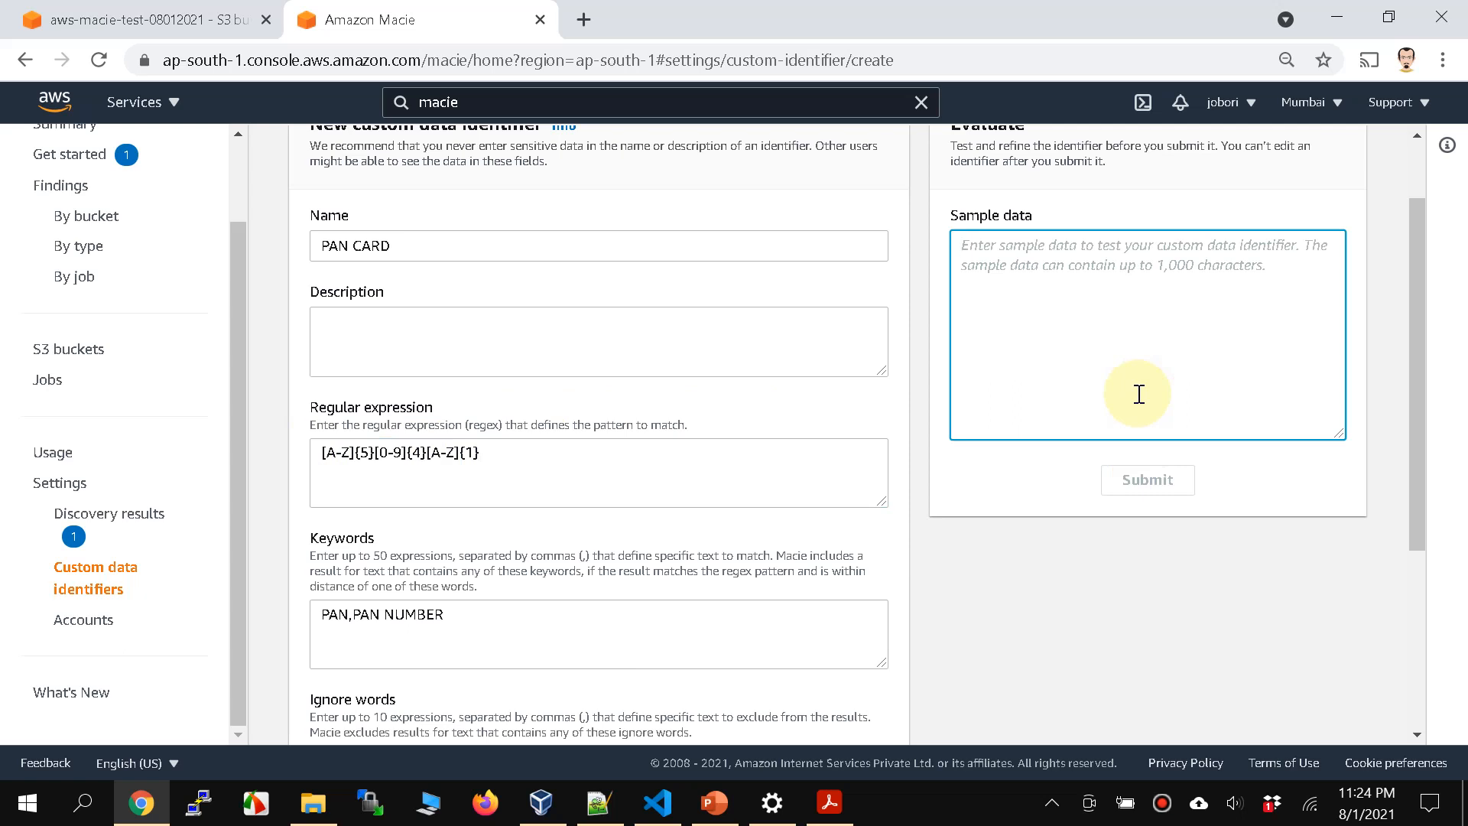
type("AB")
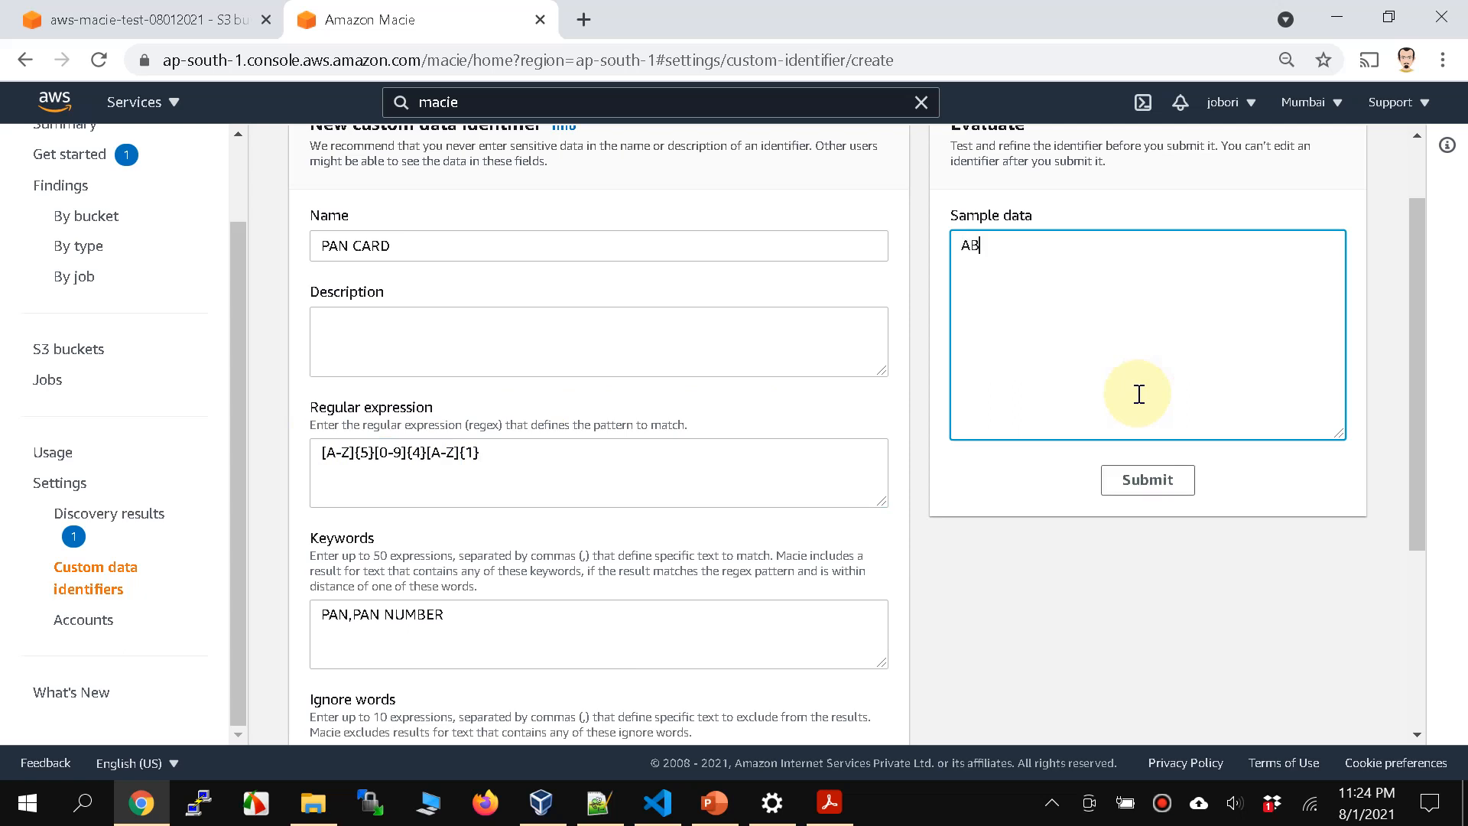
type("CDE1234A")
left_click(1142, 481)
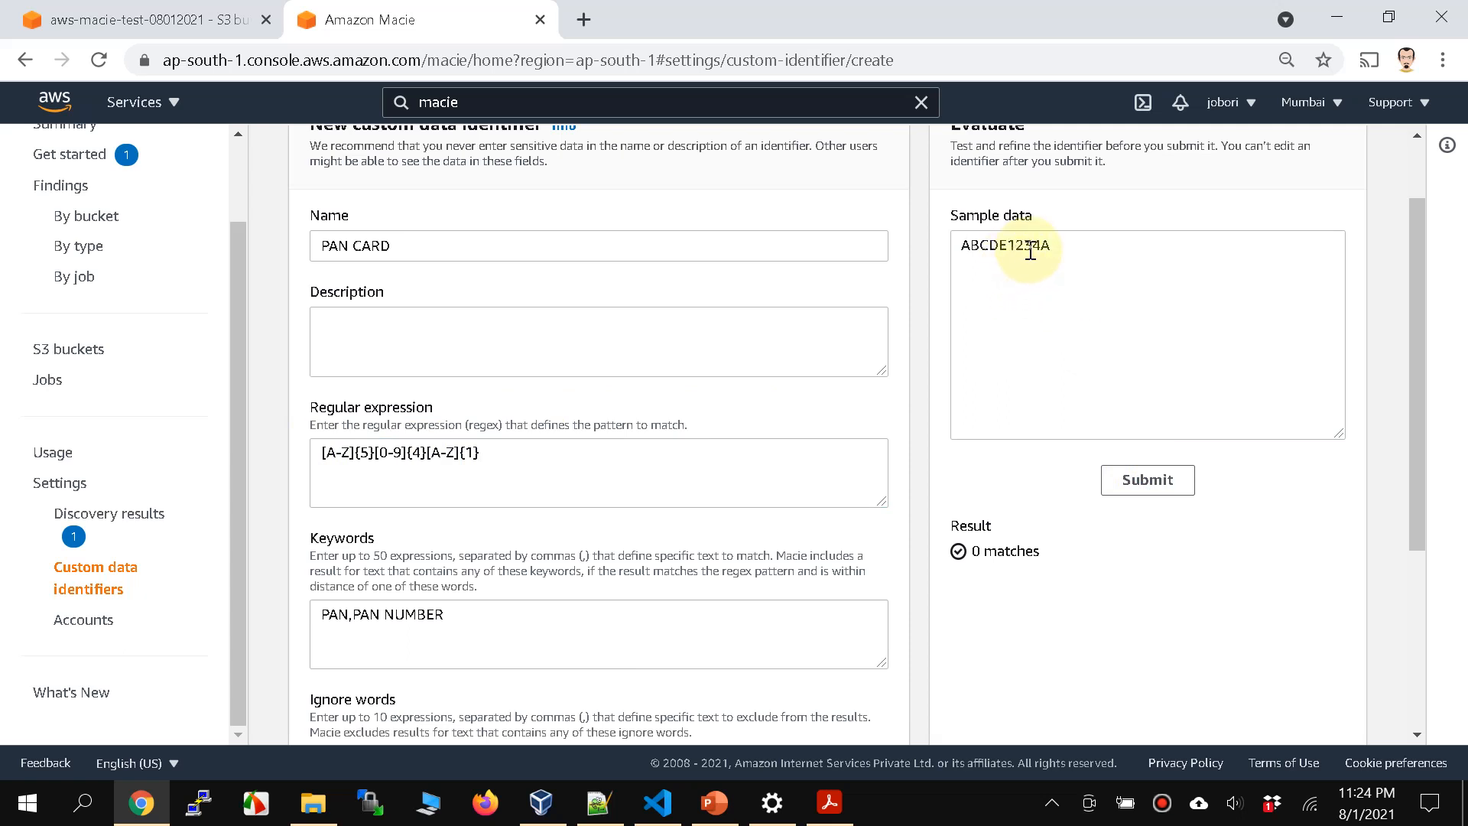
Step: Add the keyword PAN NUMBER in front of the number in the sample data and evaluate the identifier again
left_click(516, 463)
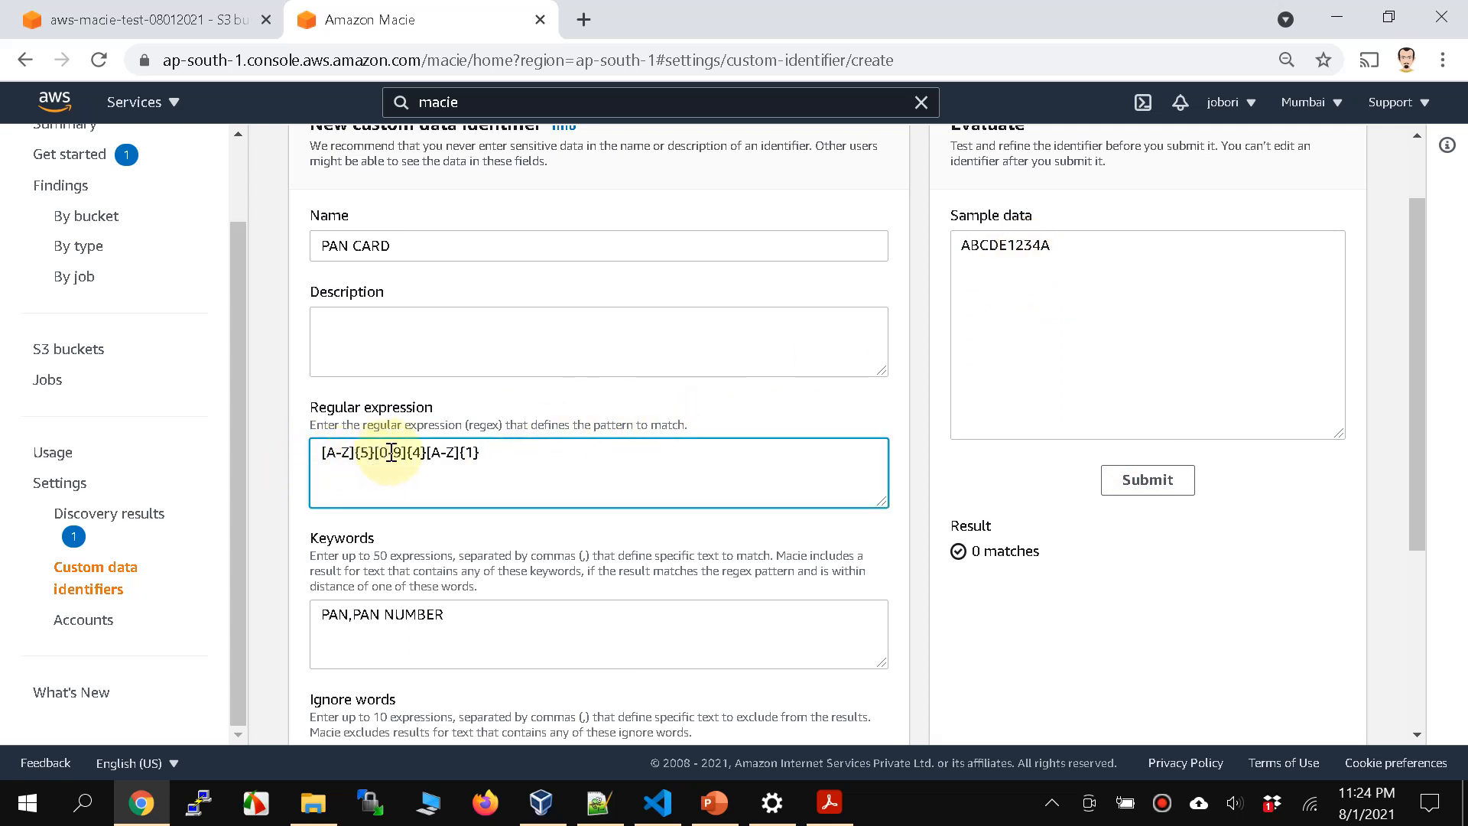
left_click(1092, 242)
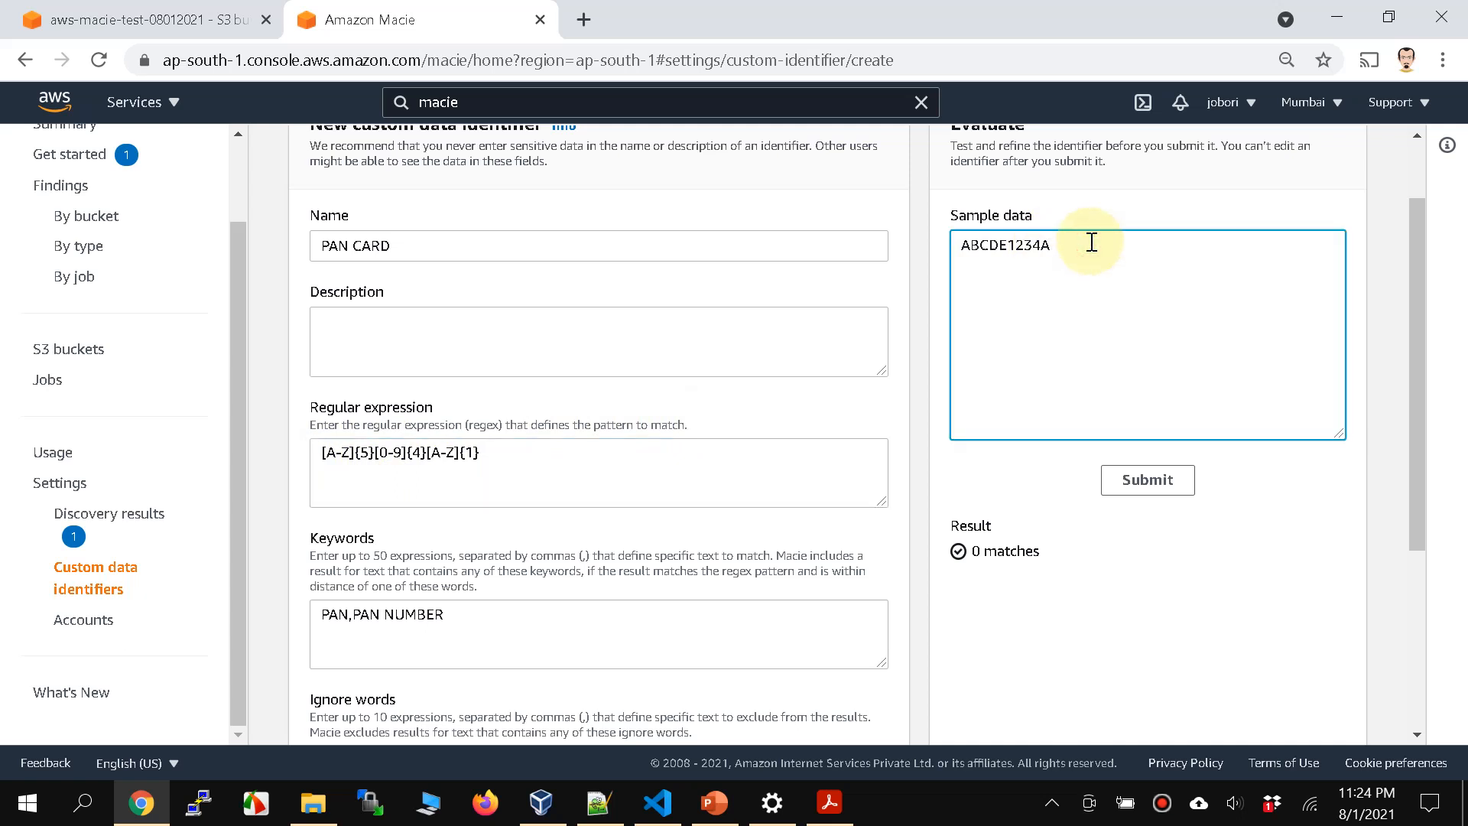
key("Home")
type("PAN NUMBER")
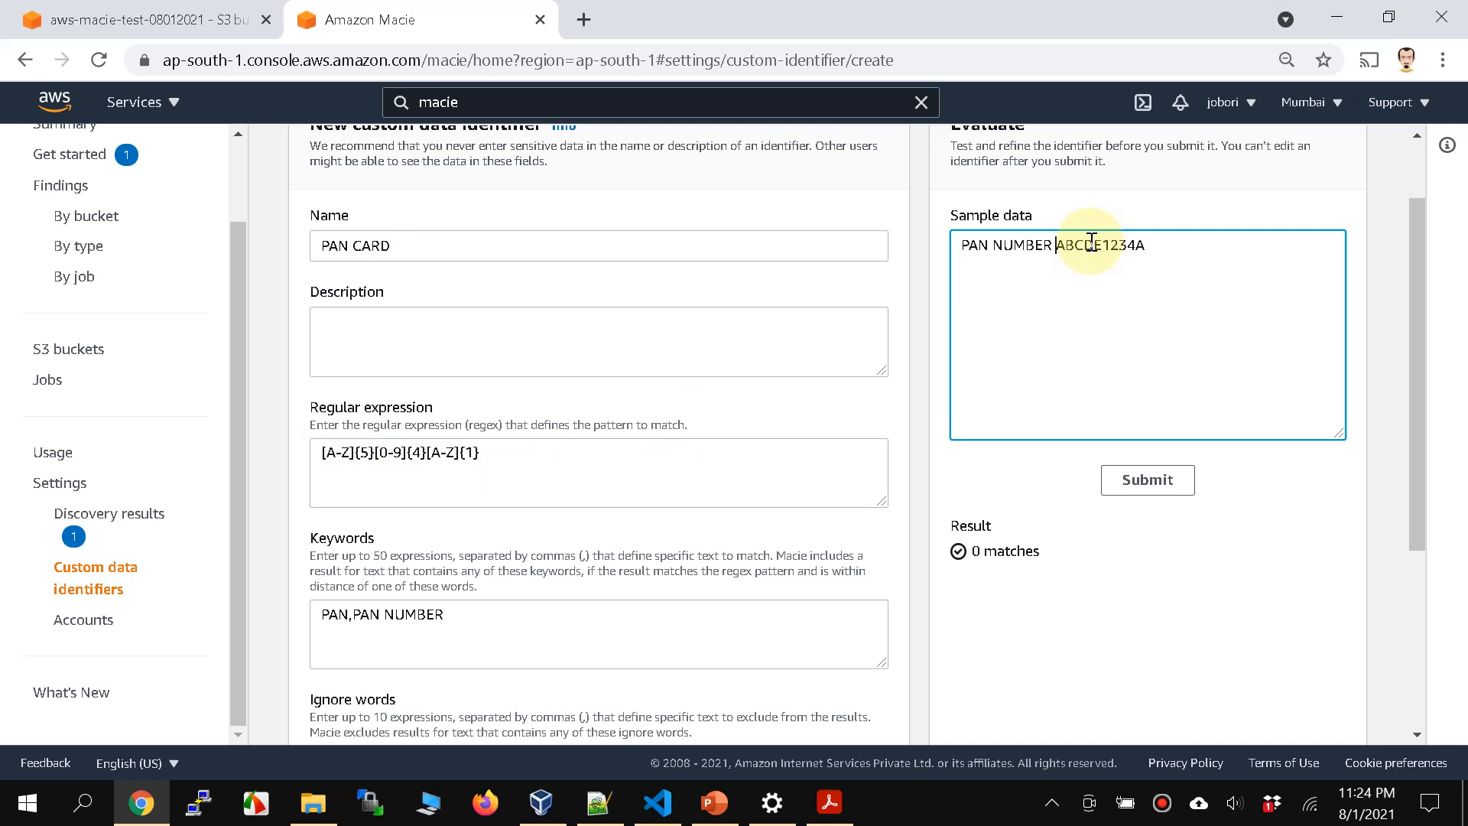
left_click(1131, 479)
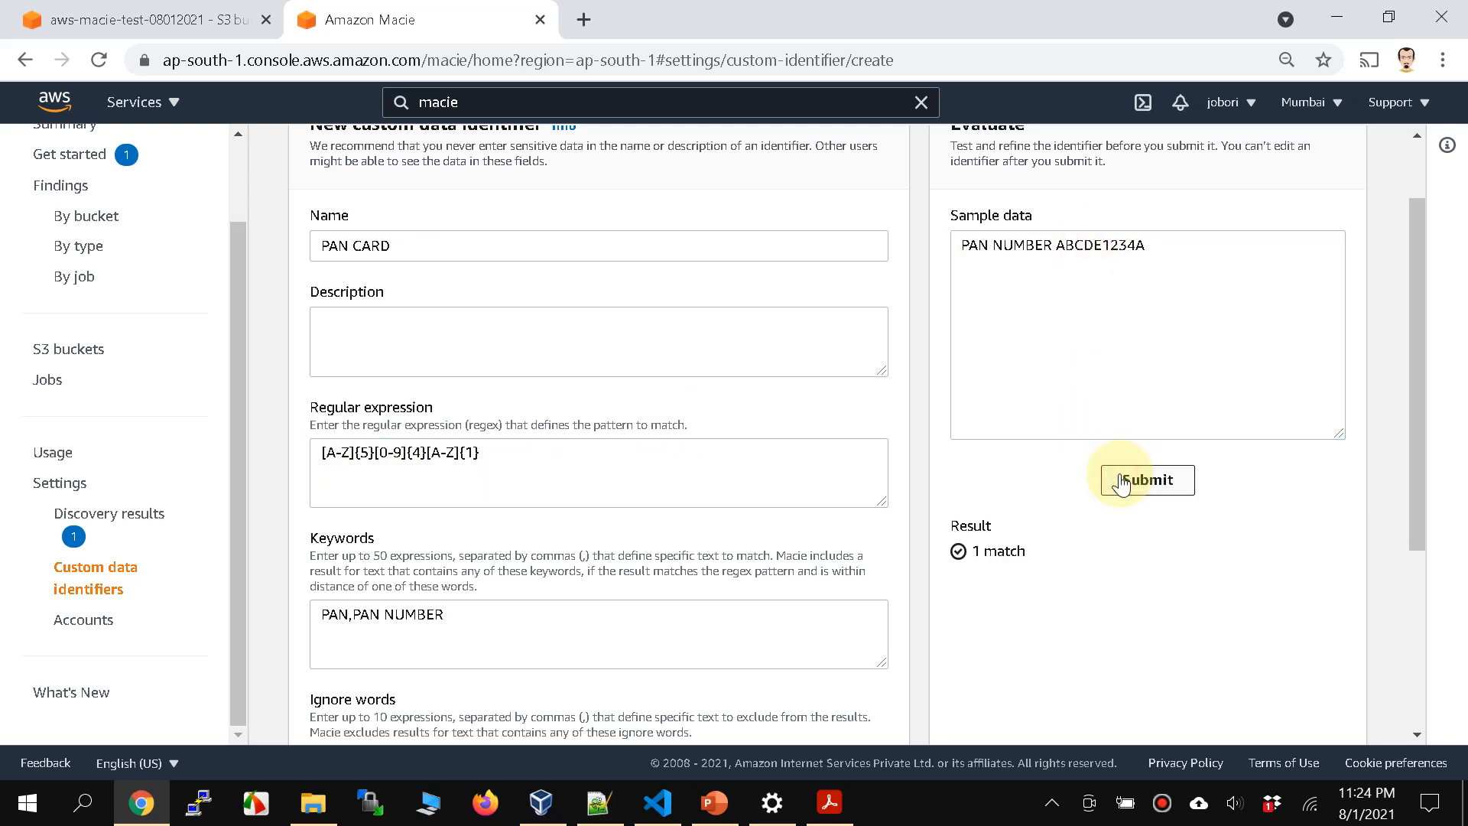
double_click(998, 547)
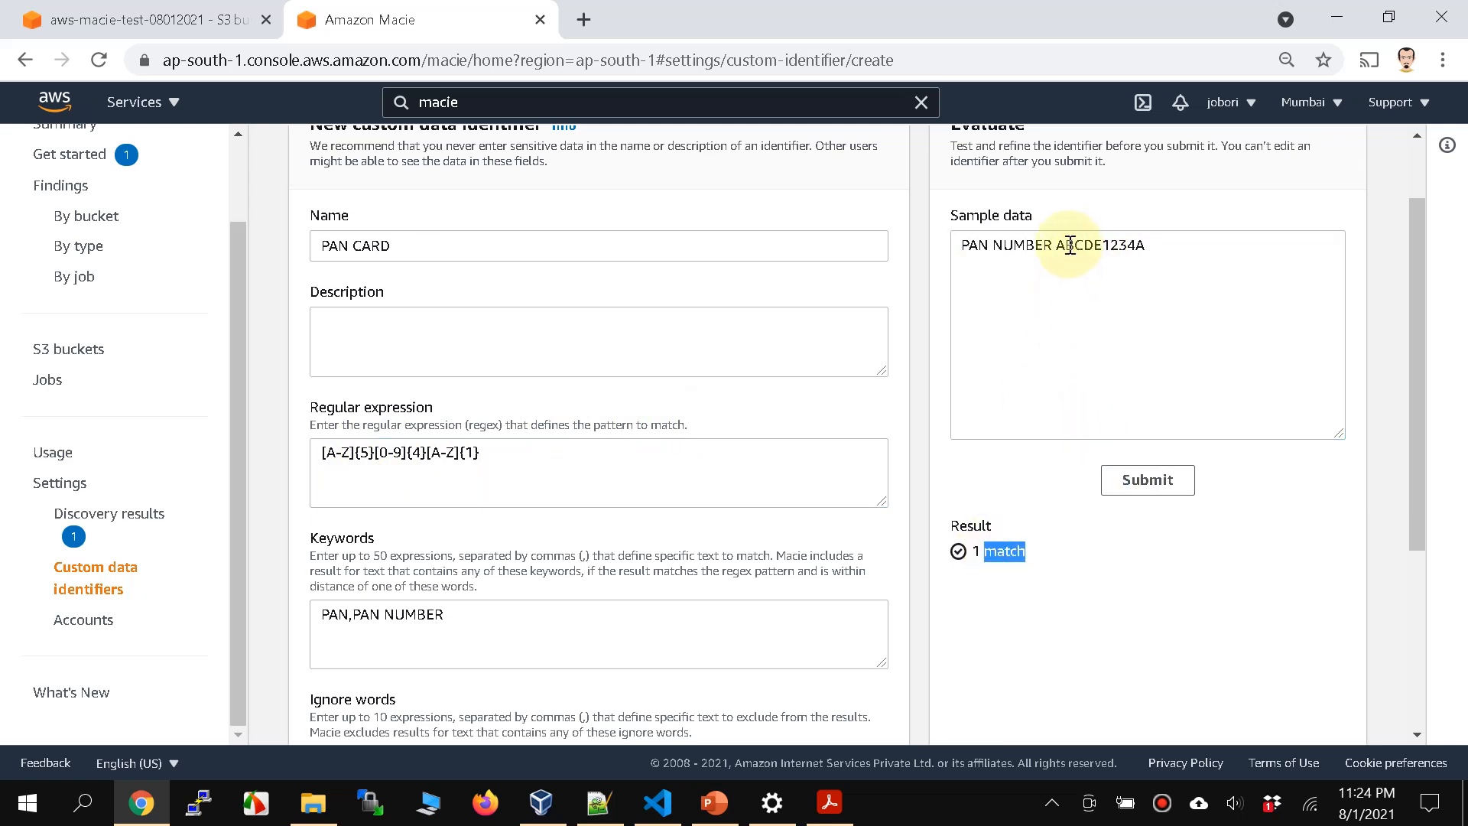
Step: Shorten the keyword in the sample data to PAN and re-evaluate the identifier
double_click(1034, 245)
key("BackSpace")
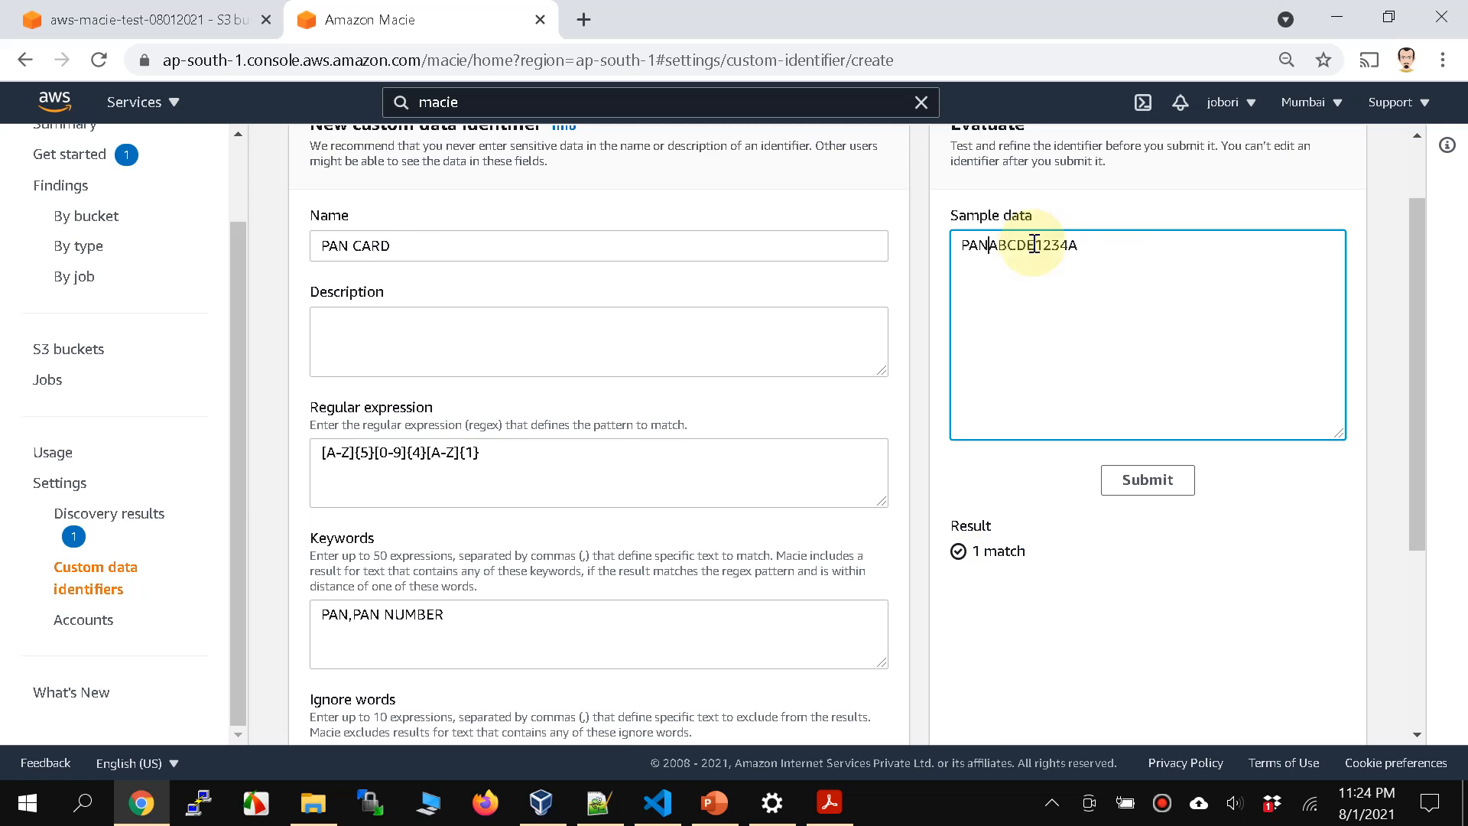
left_click(1113, 480)
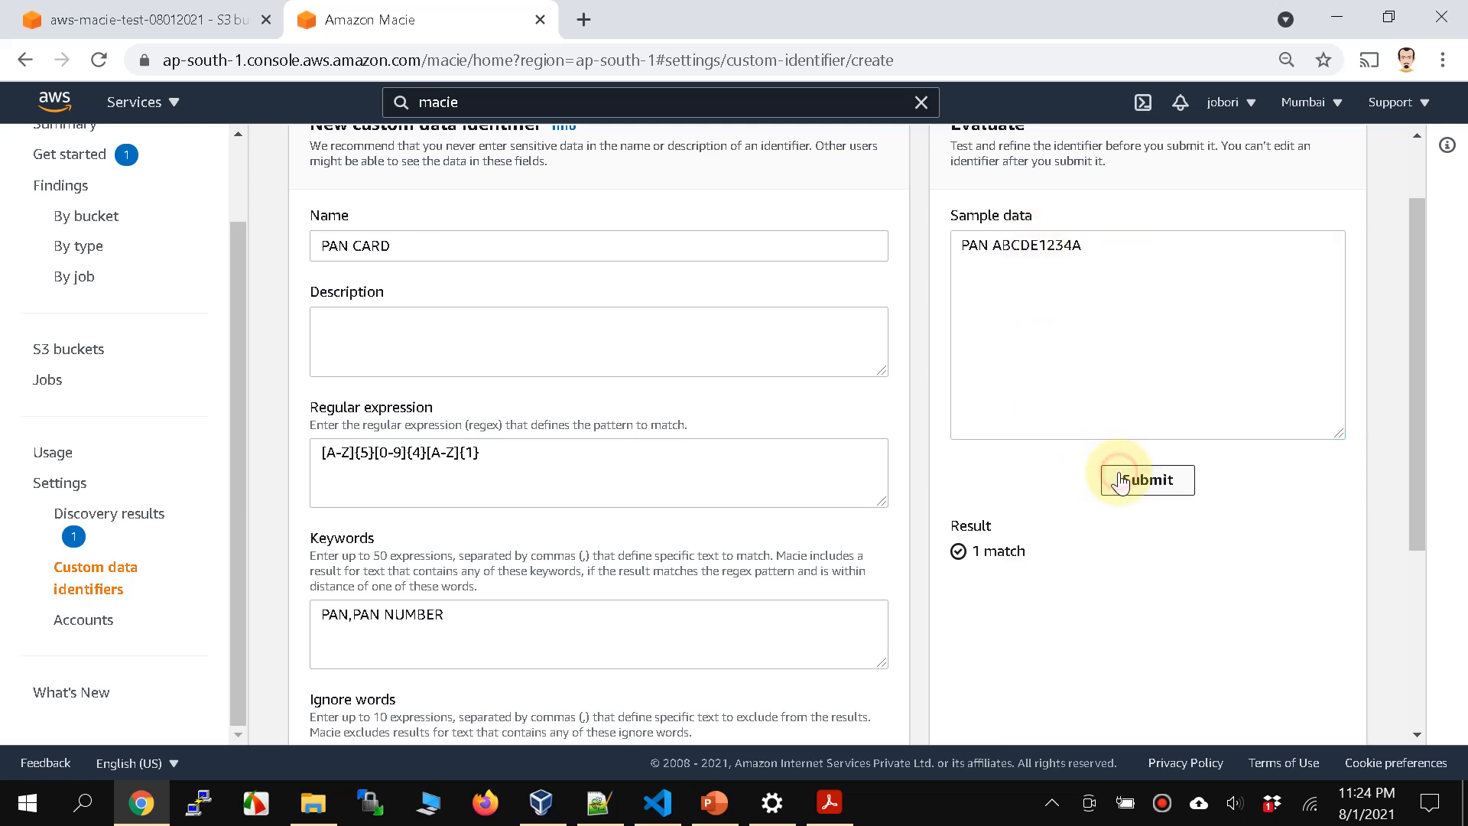
double_click(1015, 252)
Step: Review the completed PAN CARD form and submit it to create the custom data identifier
scroll(604, 478, "down", 3)
scroll(604, 478, "up", 3)
scroll(604, 474, "down", 3)
scroll(604, 474, "up", 3)
scroll(604, 474, "down", 3)
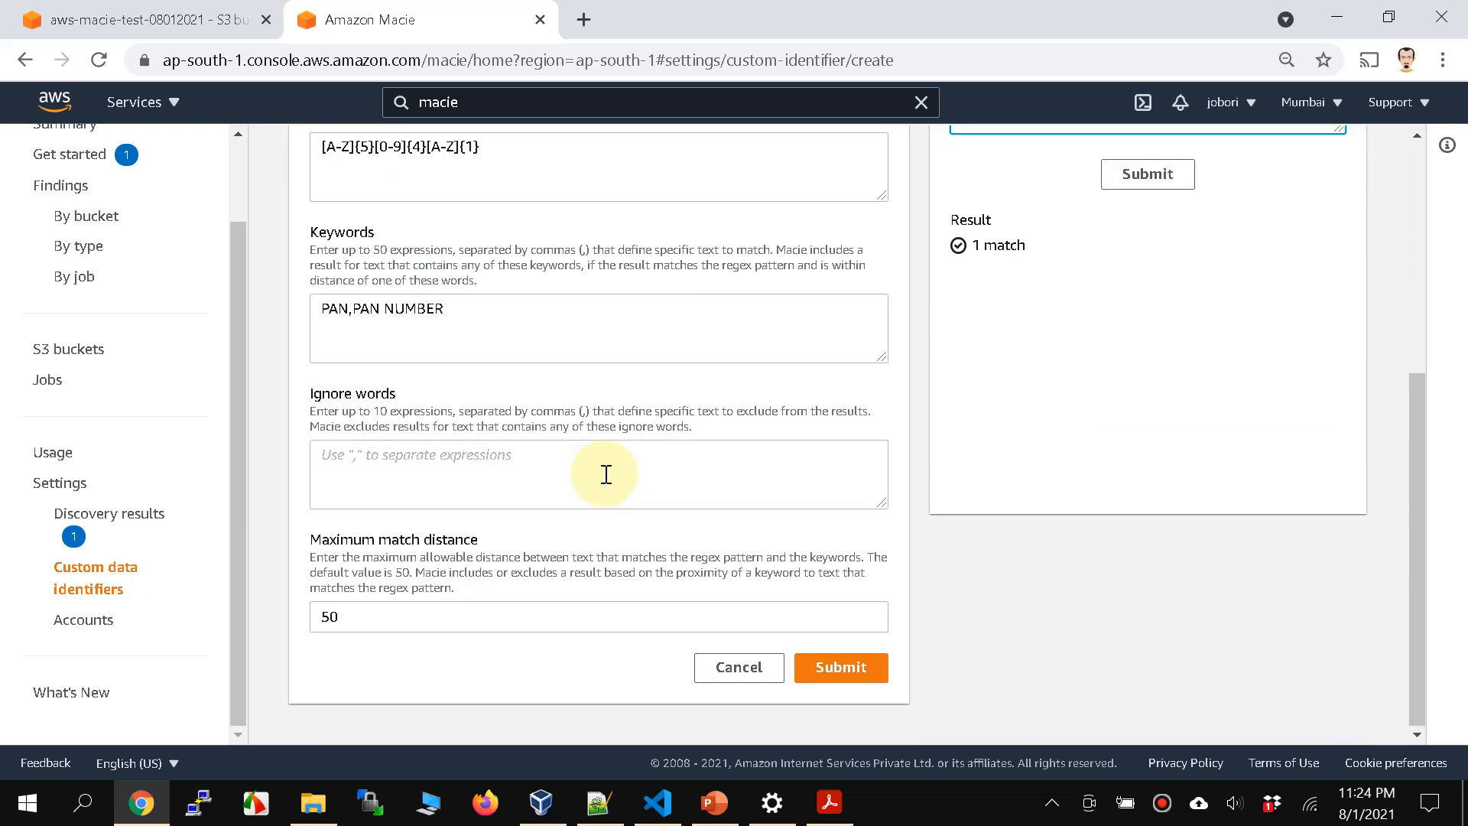
left_click(815, 668)
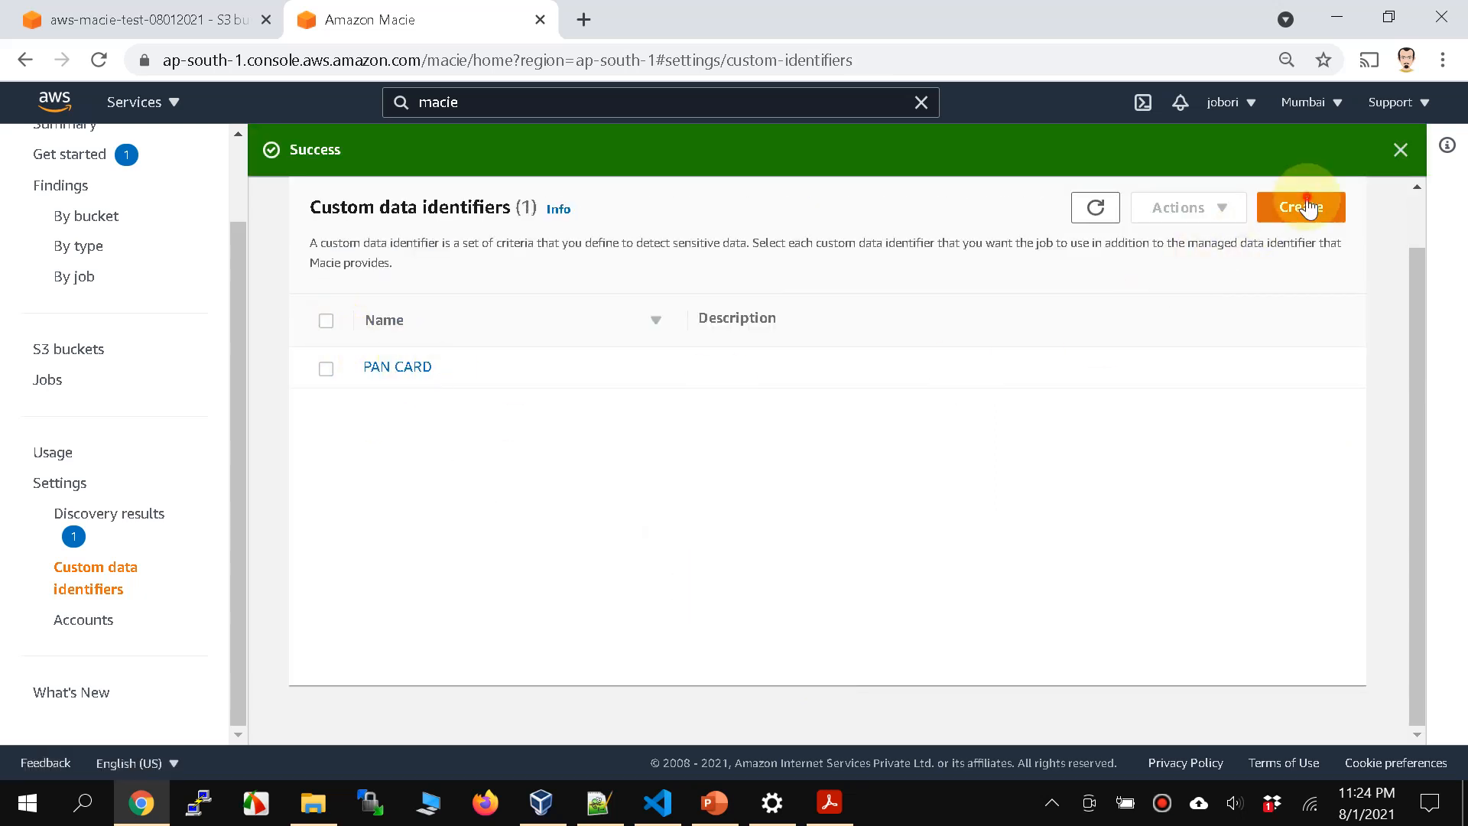
Step: Start another custom data identifier and name it AADHAR CARD NUMBER
left_click(1302, 207)
left_click(410, 278)
type("AADHAR CARD NUMBER")
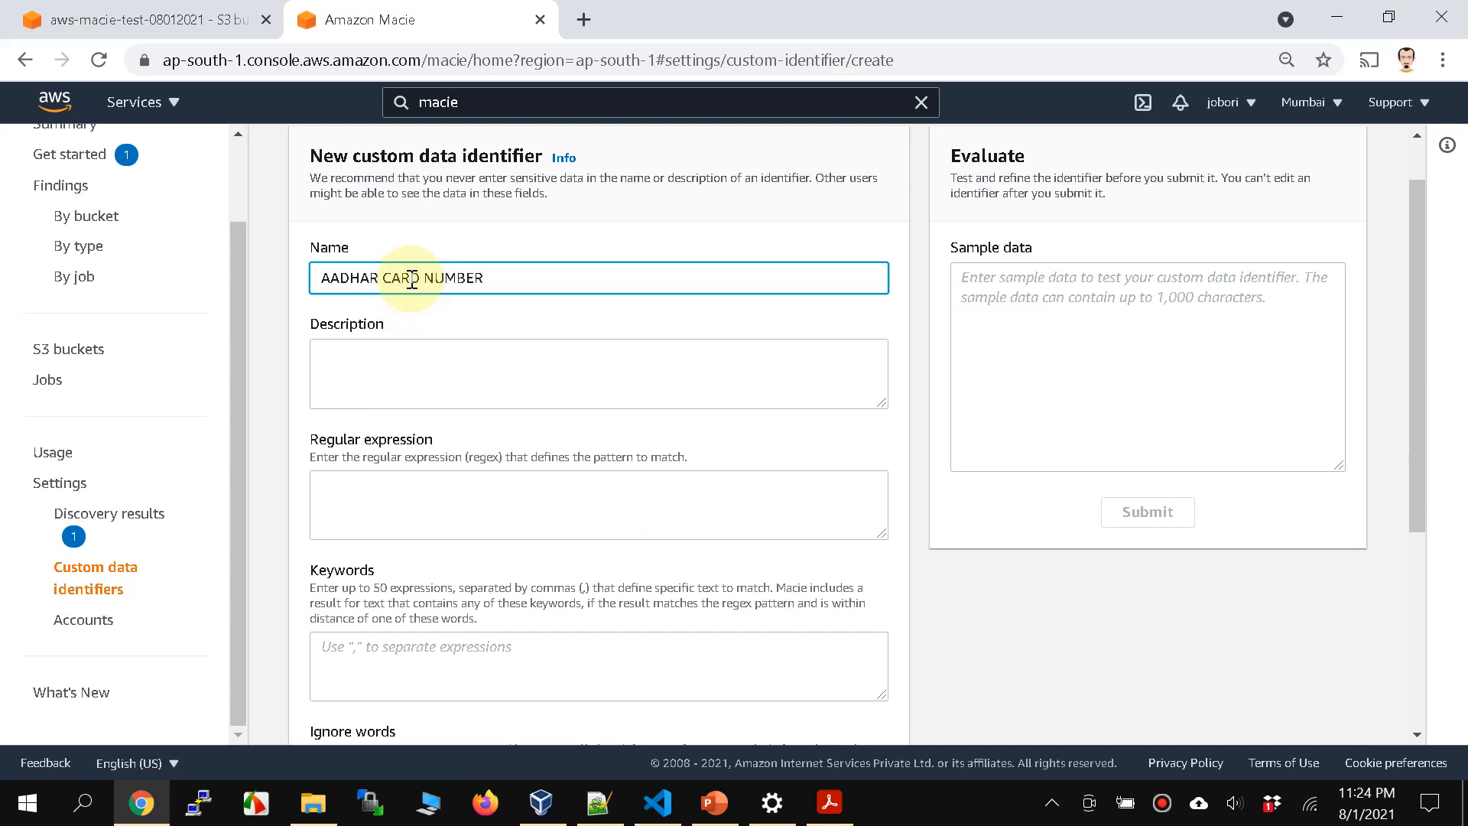
Step: Copy [2-9]{1}[0-9]{3}[[:space:]][0-9]{4}[[:space:]][0-9]{4} from Notepad++ into the AADHAR CARD NUMBER identifier's regular expression and examine its digit groups
scroll(410, 278, "down", 4)
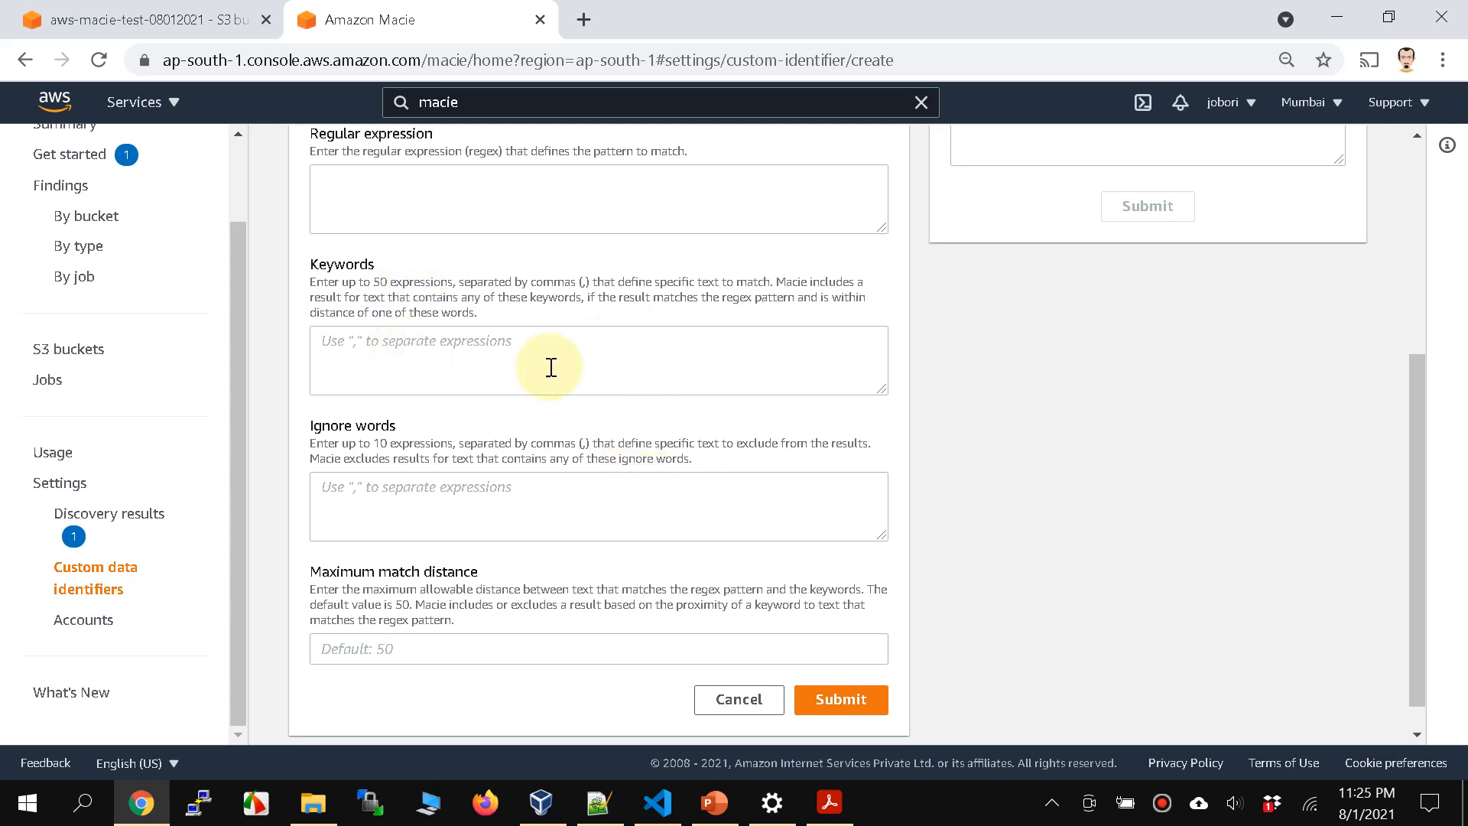
scroll(436, 214, "up", 3)
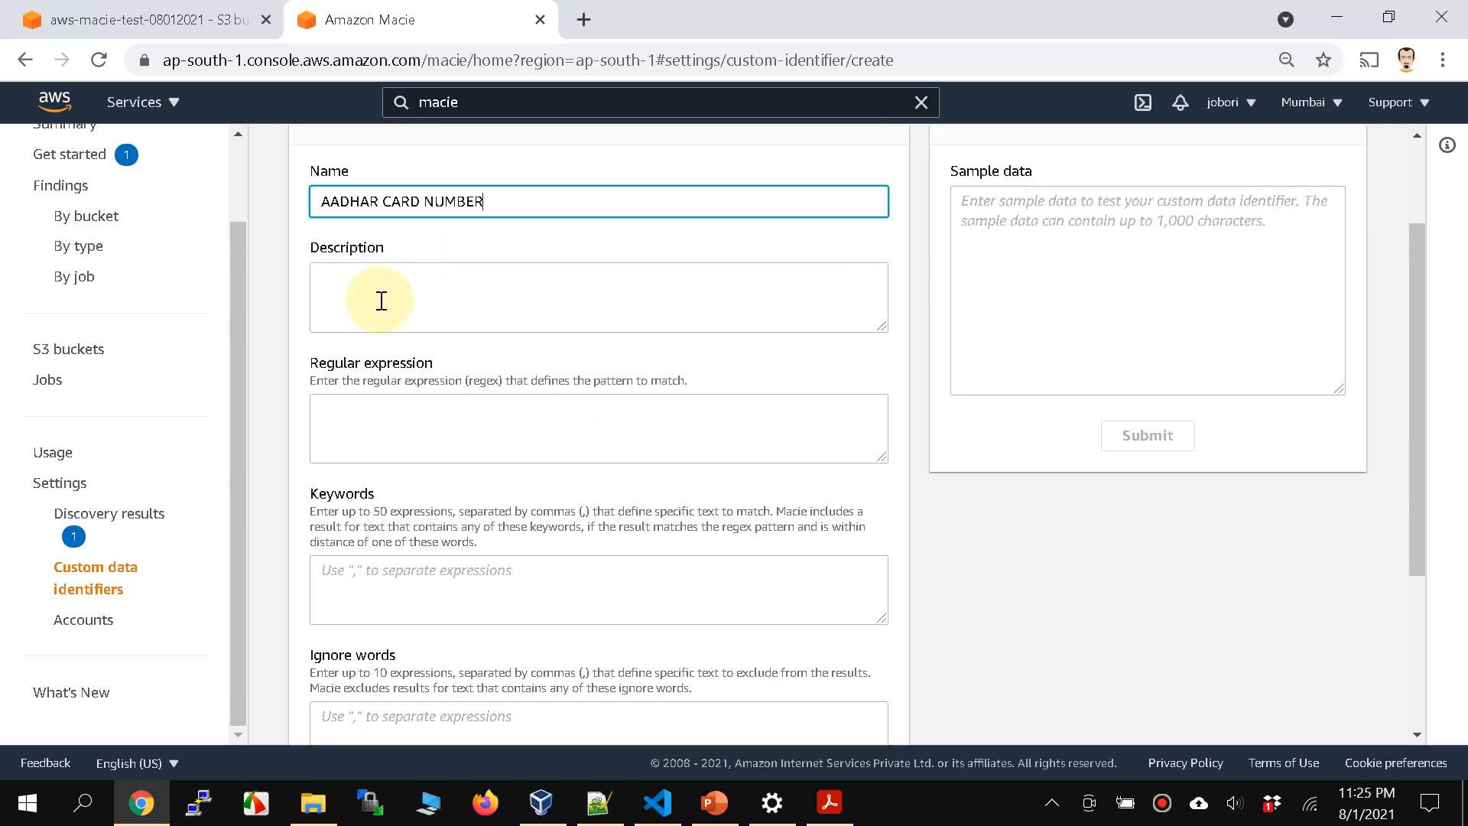
left_click(596, 803)
left_click_drag(546, 131, 44, 147)
key("ctrl+c")
key("alt+Tab")
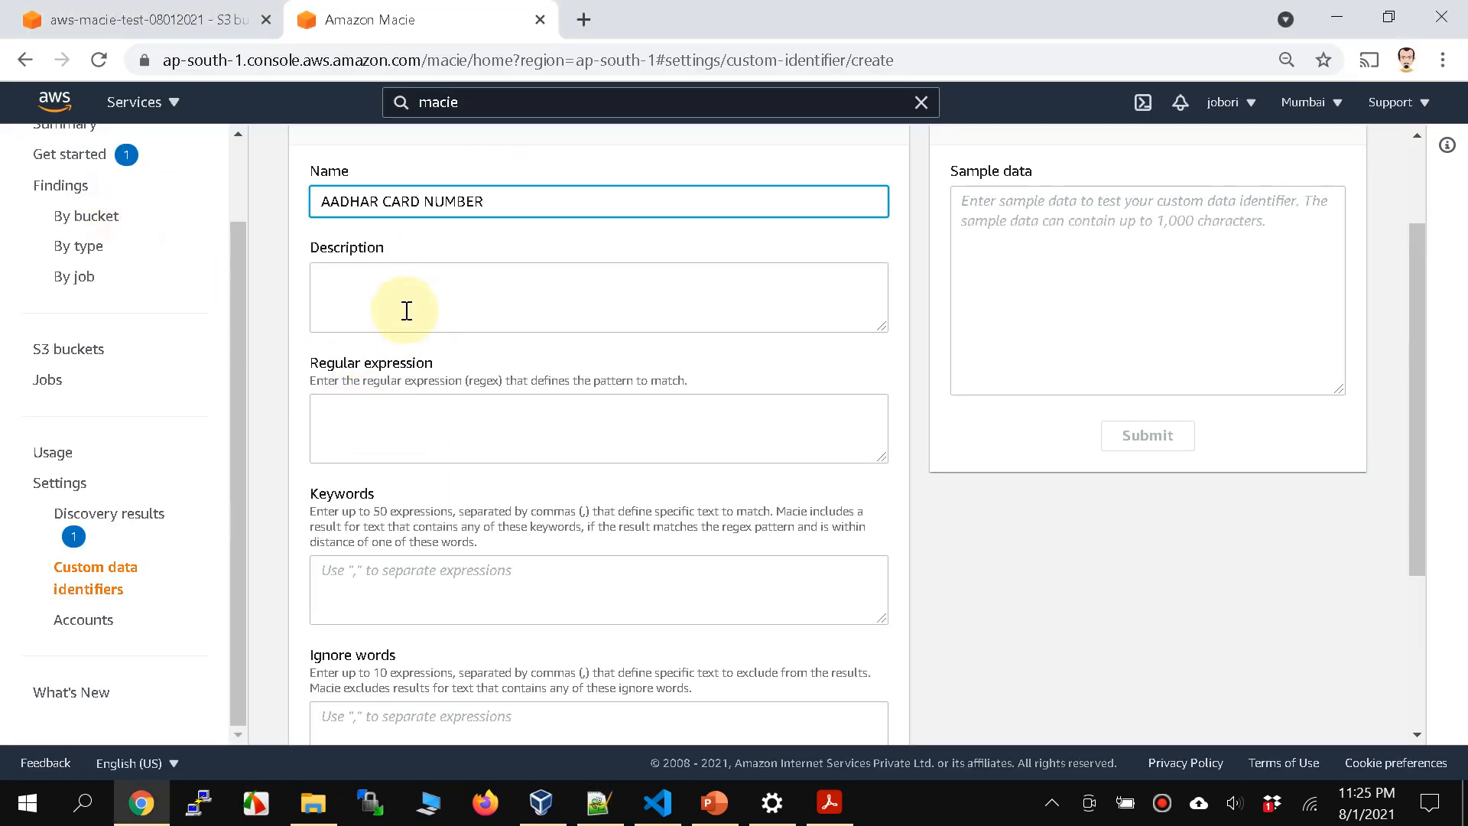
left_click(391, 432)
key("ctrl+v")
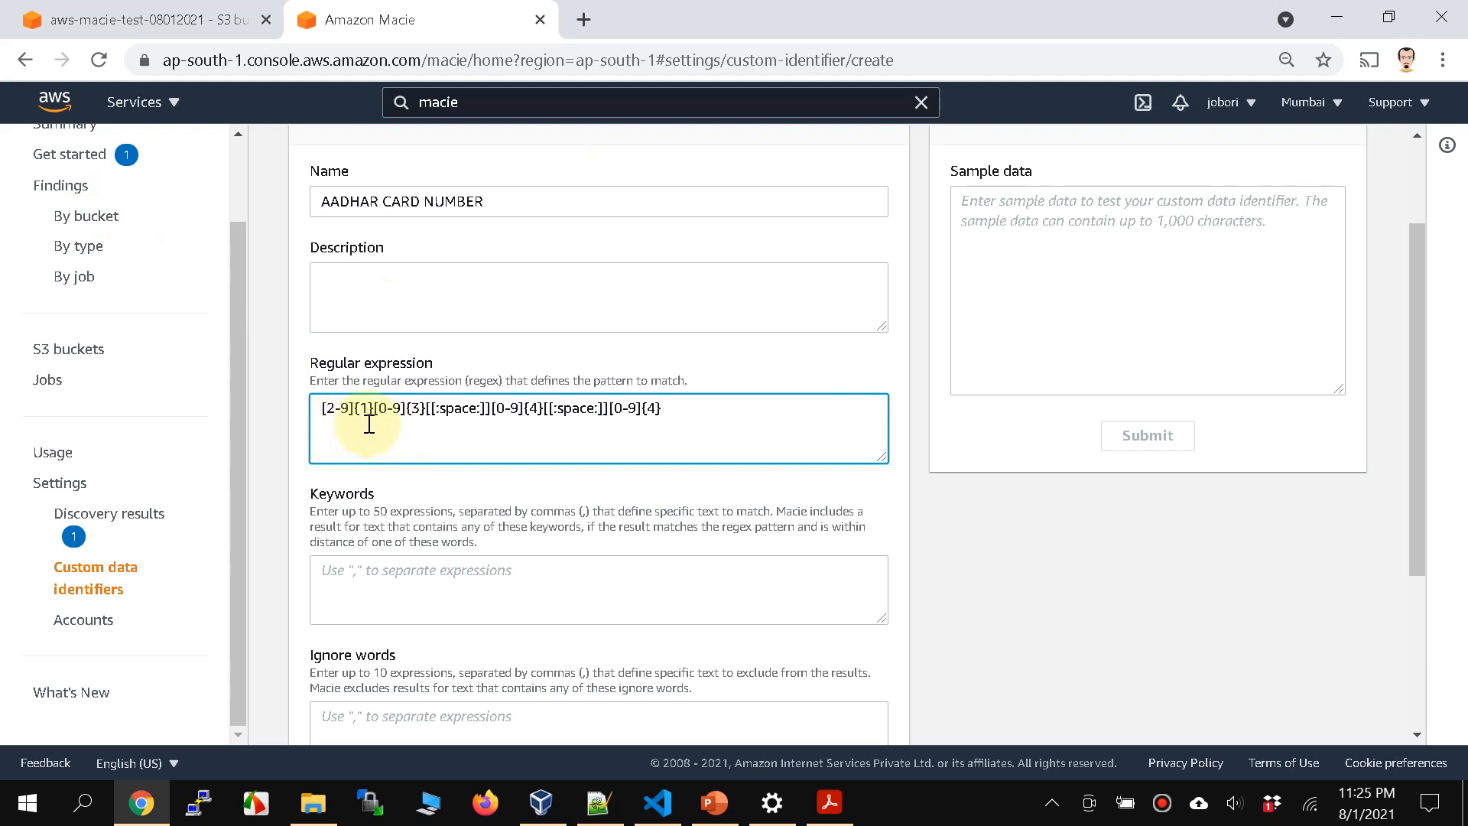
left_click_drag(373, 411, 341, 419)
left_click(360, 429)
left_click_drag(373, 410, 425, 417)
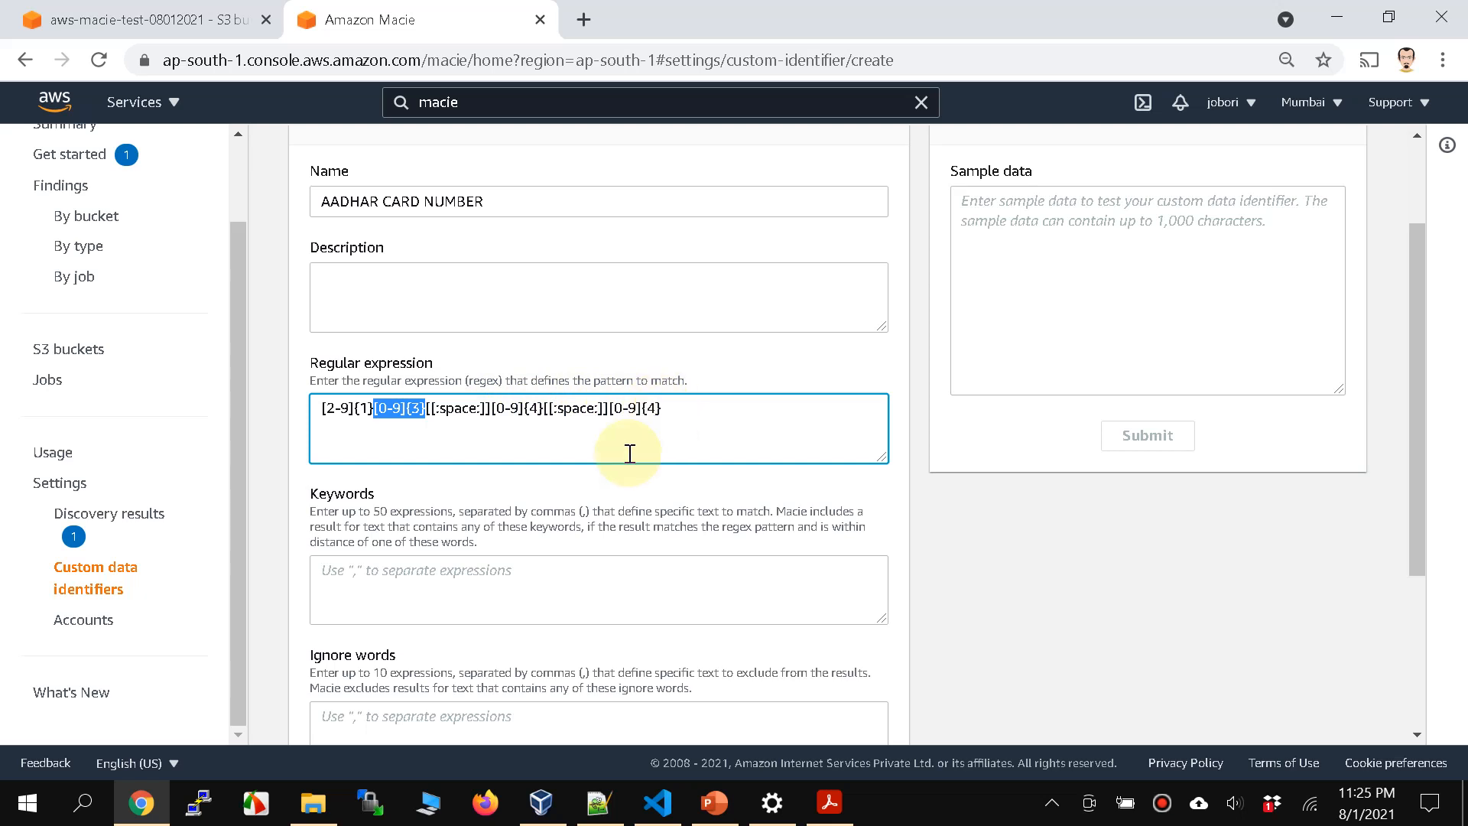
Step: Enter the keywords AADHAR, AADHAR NUMBER, AADHAR CARD NUBER and set the maximum match distance to 50
left_click(471, 588)
scroll(472, 588, "down", 3)
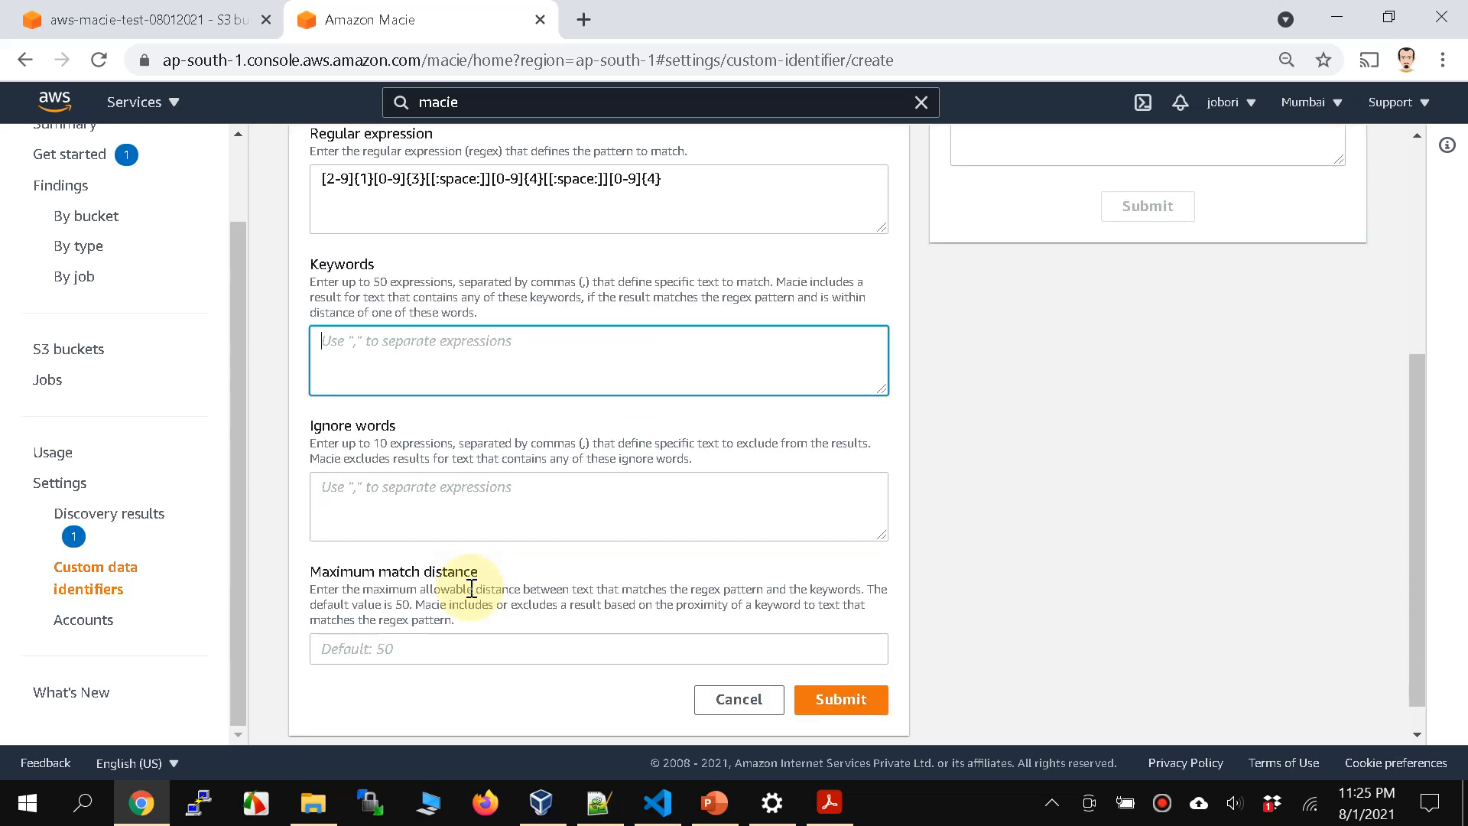
type("AADHAR, AADHAR")
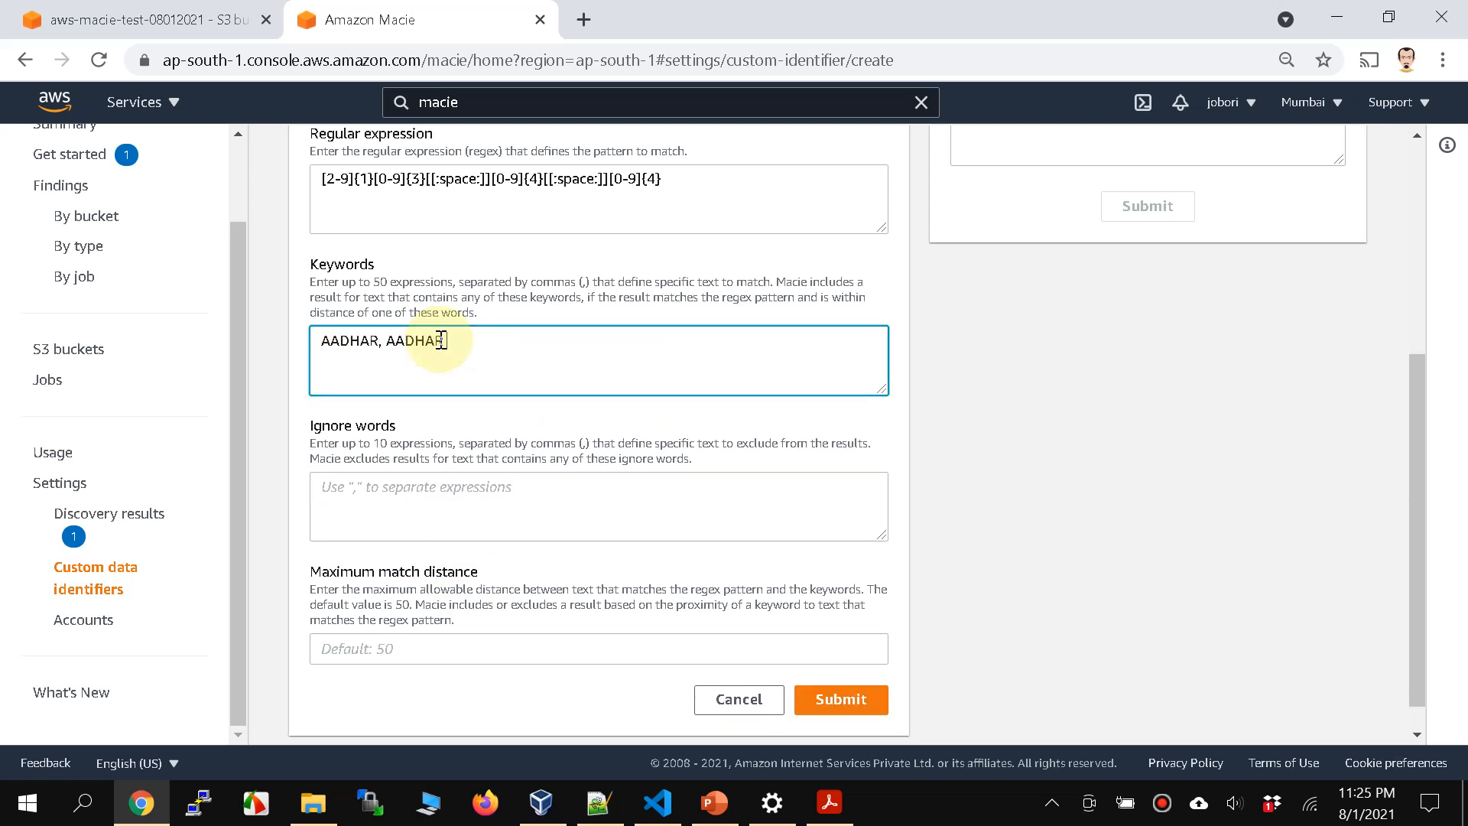
type(" NUMBER, AASHAR CARD NUBER")
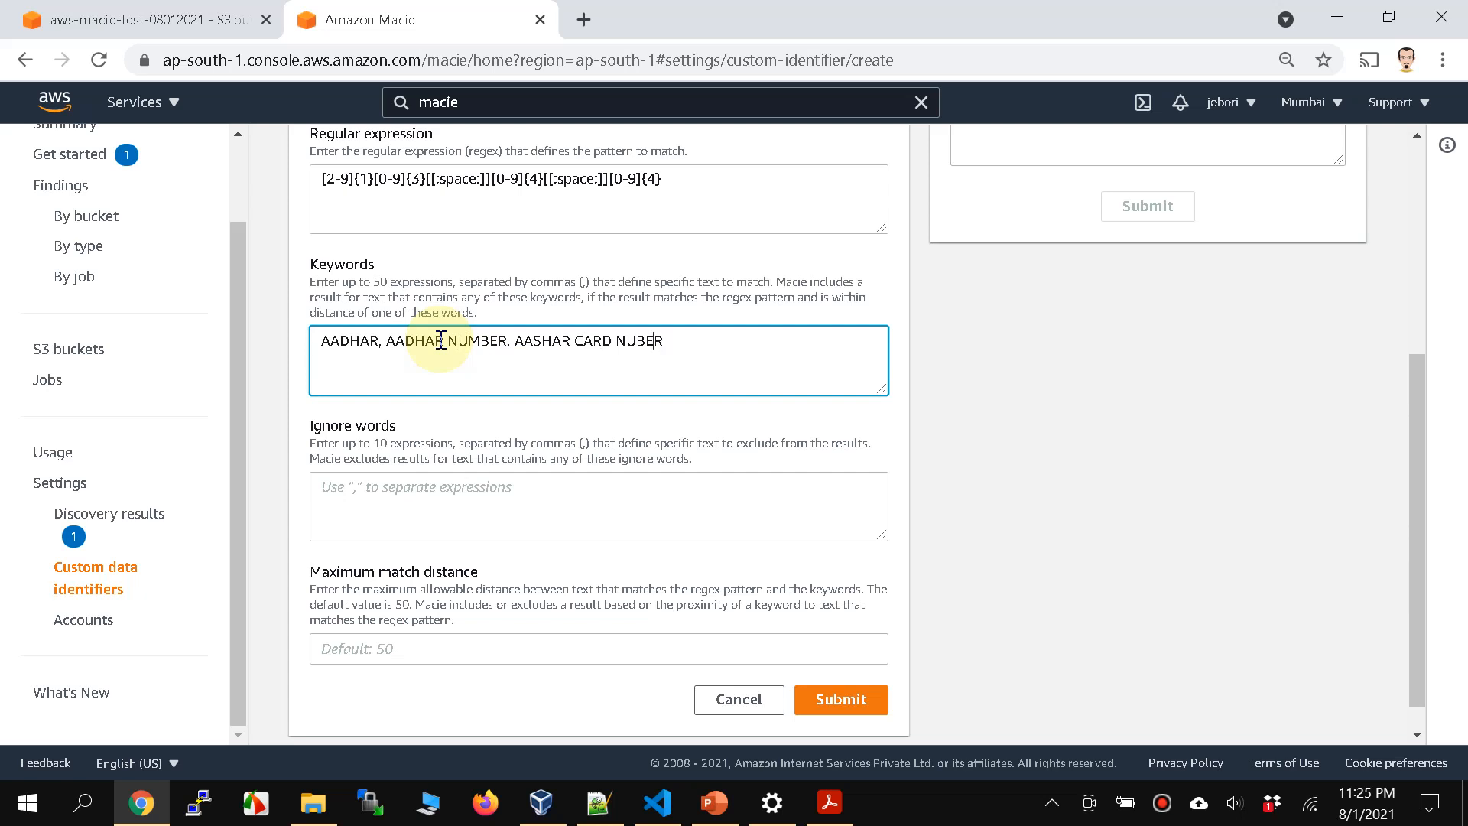
key("Delete")
type("D")
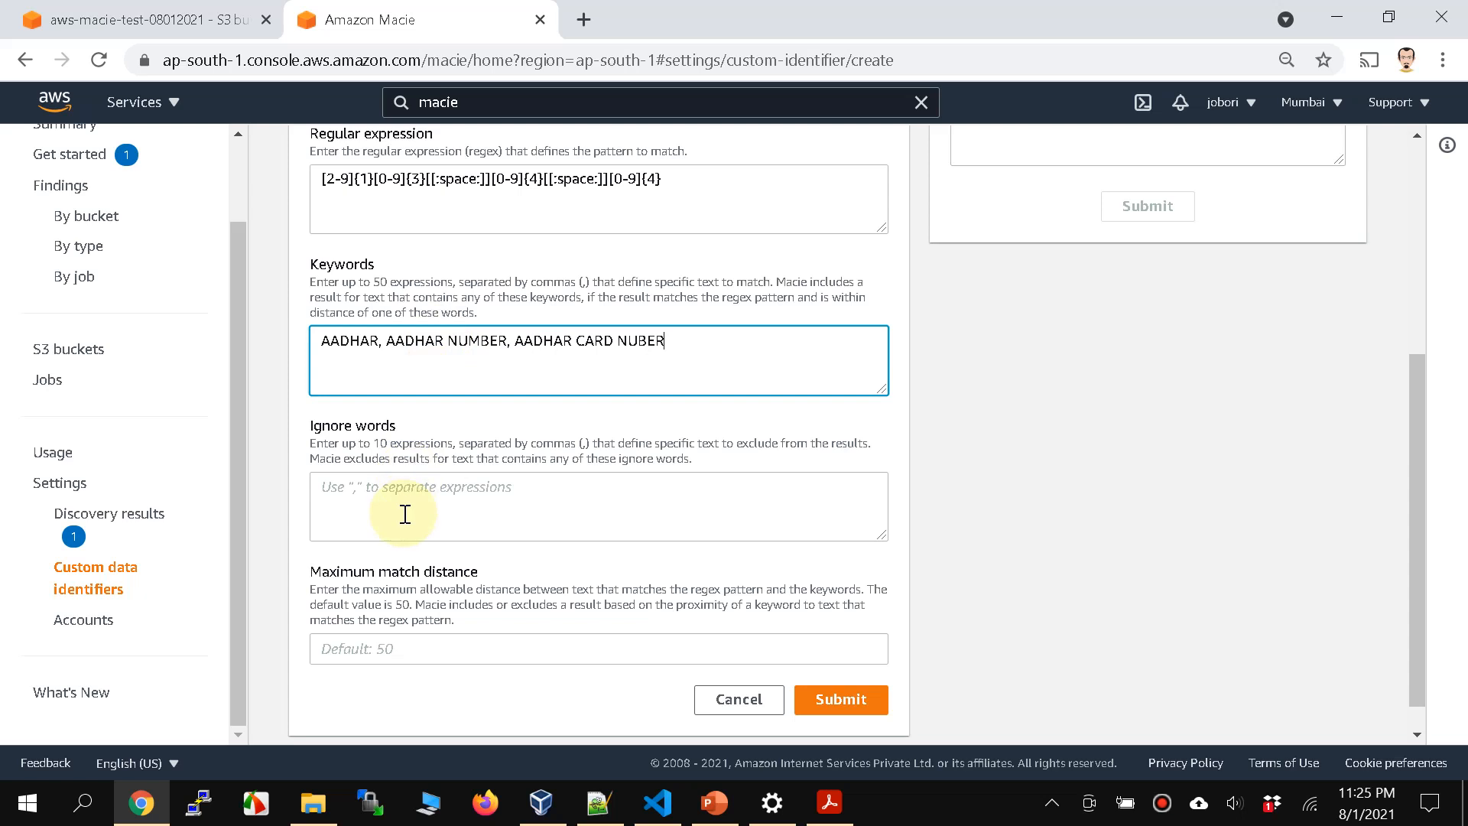
left_click(411, 648)
type("50")
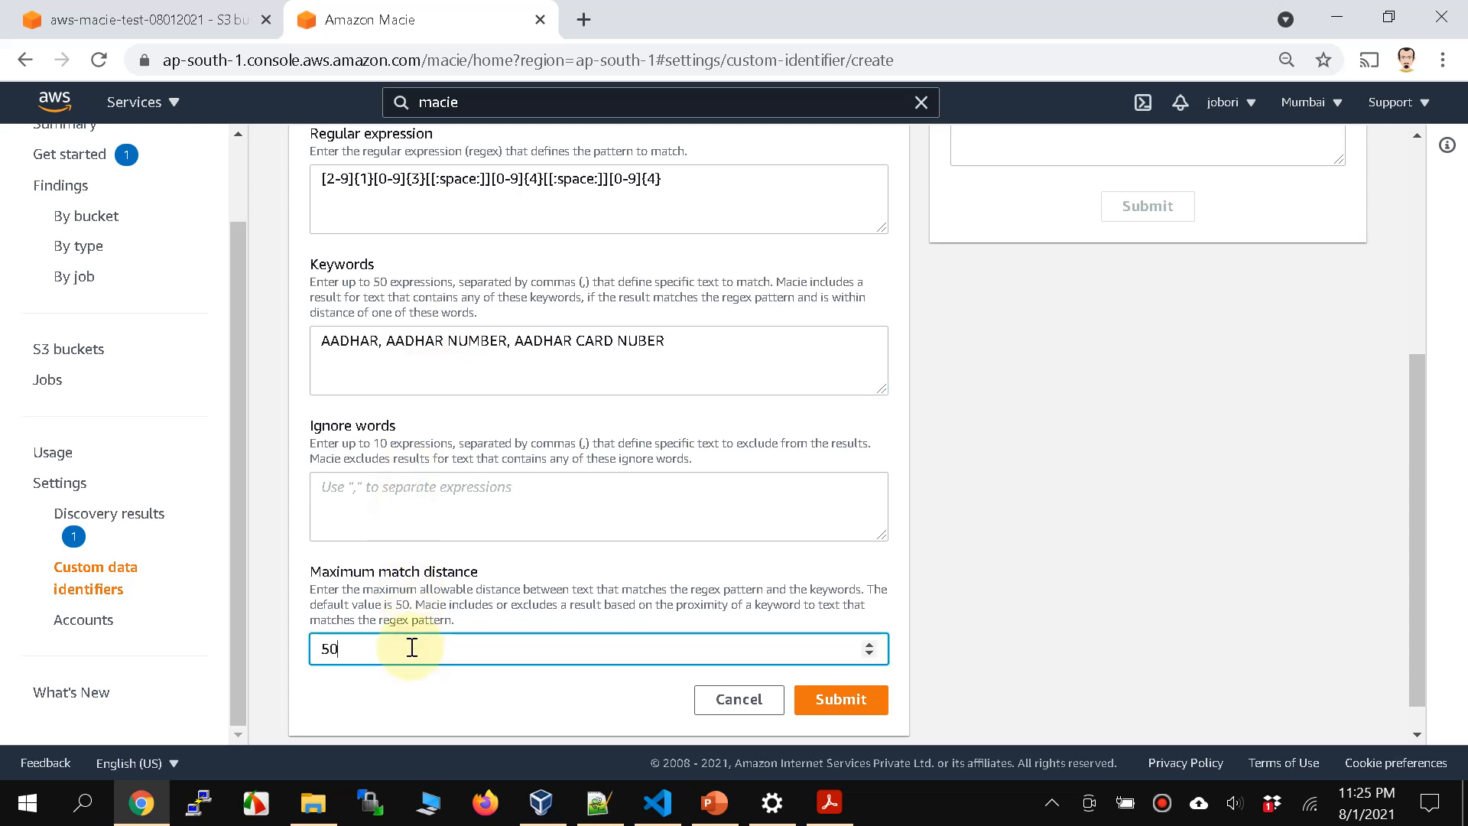
Step: Begin the sample data with AADHAR: and copy the Aadhaar number from salary-slip.pdf in Acrobat Reader
scroll(1017, 245, "up", 4)
left_click(1043, 333)
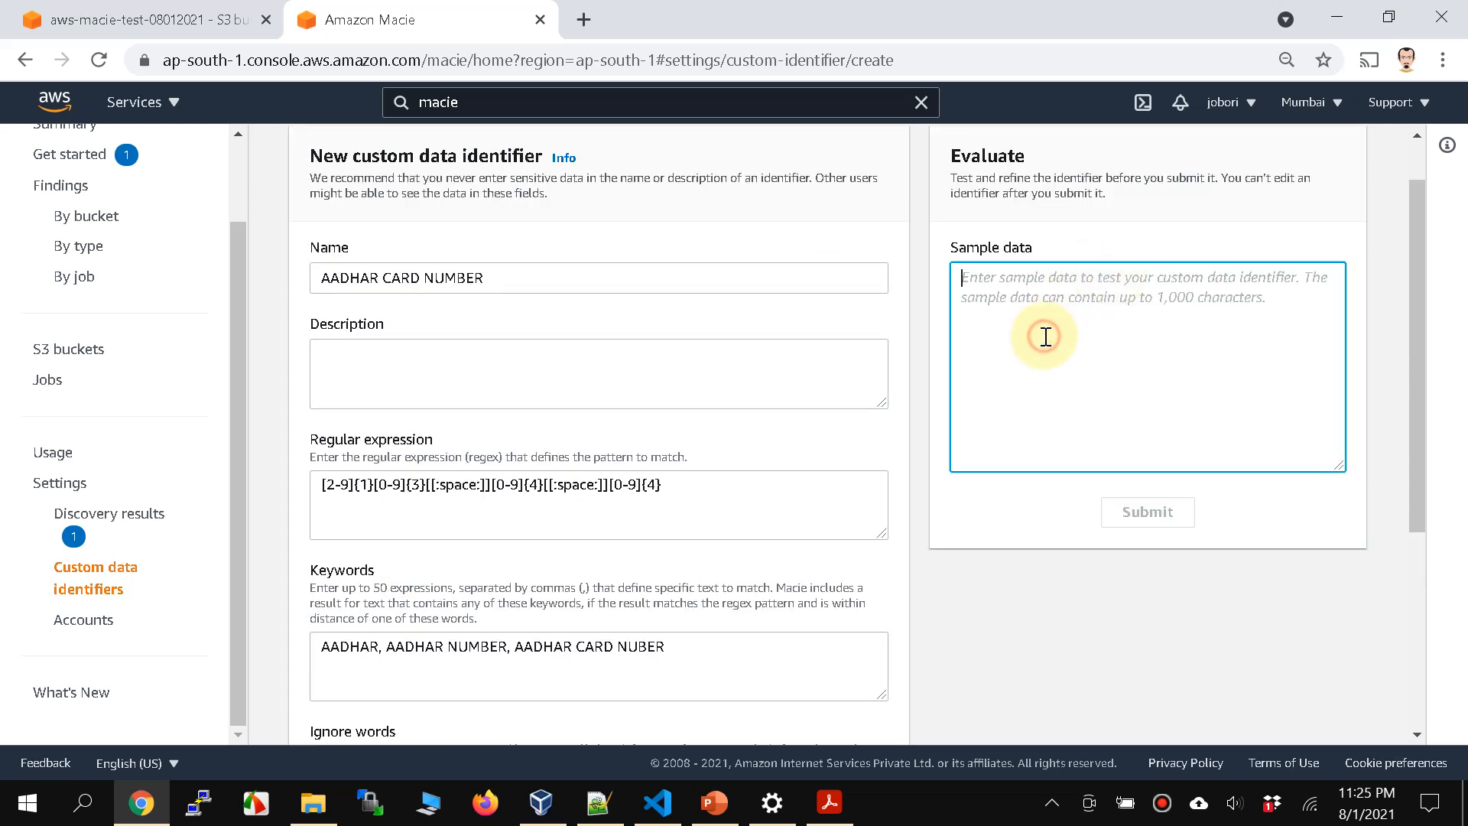
type("AADHAR:")
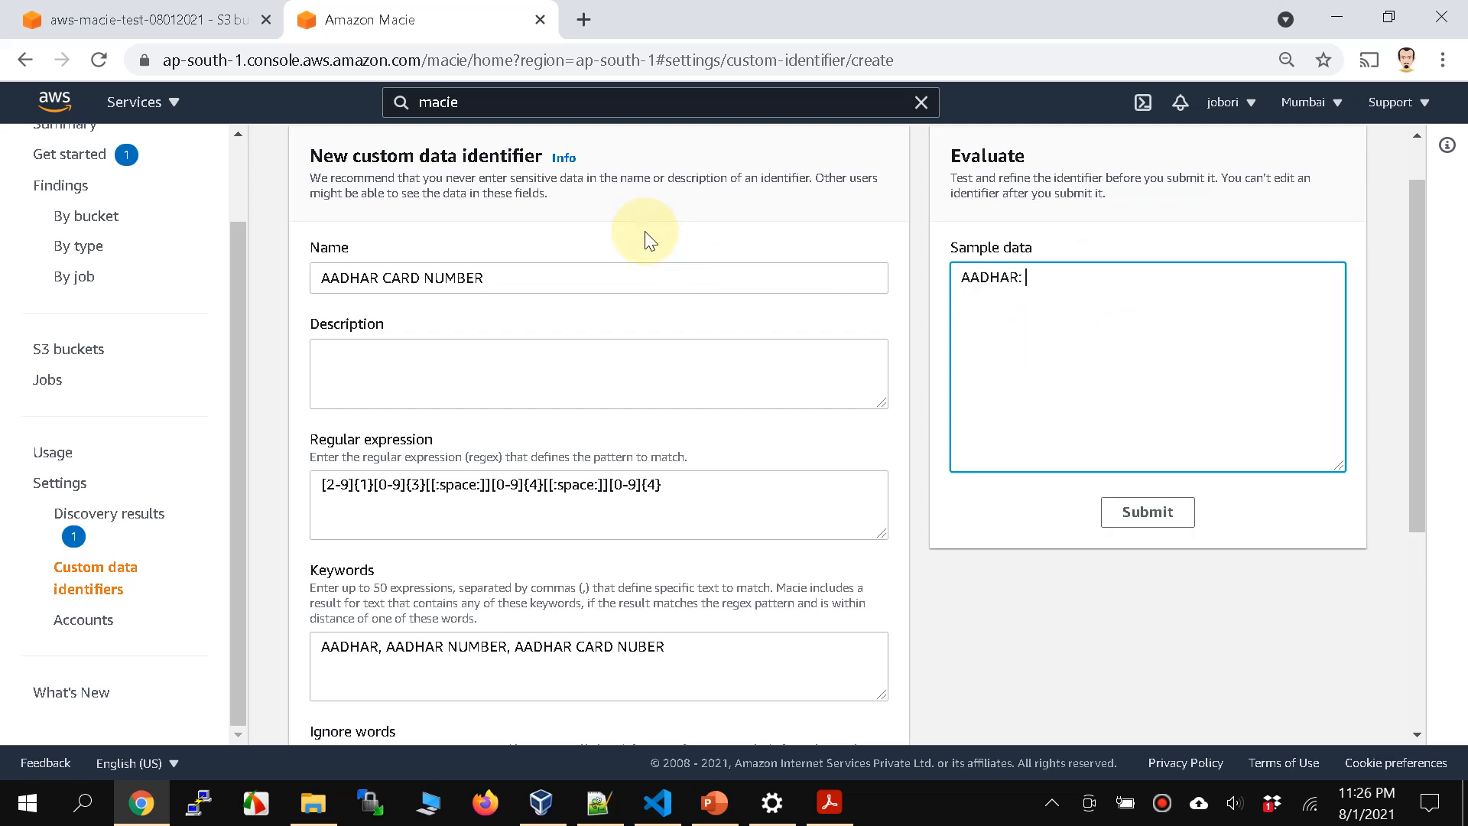
left_click(830, 802)
left_click_drag(618, 401, 716, 395)
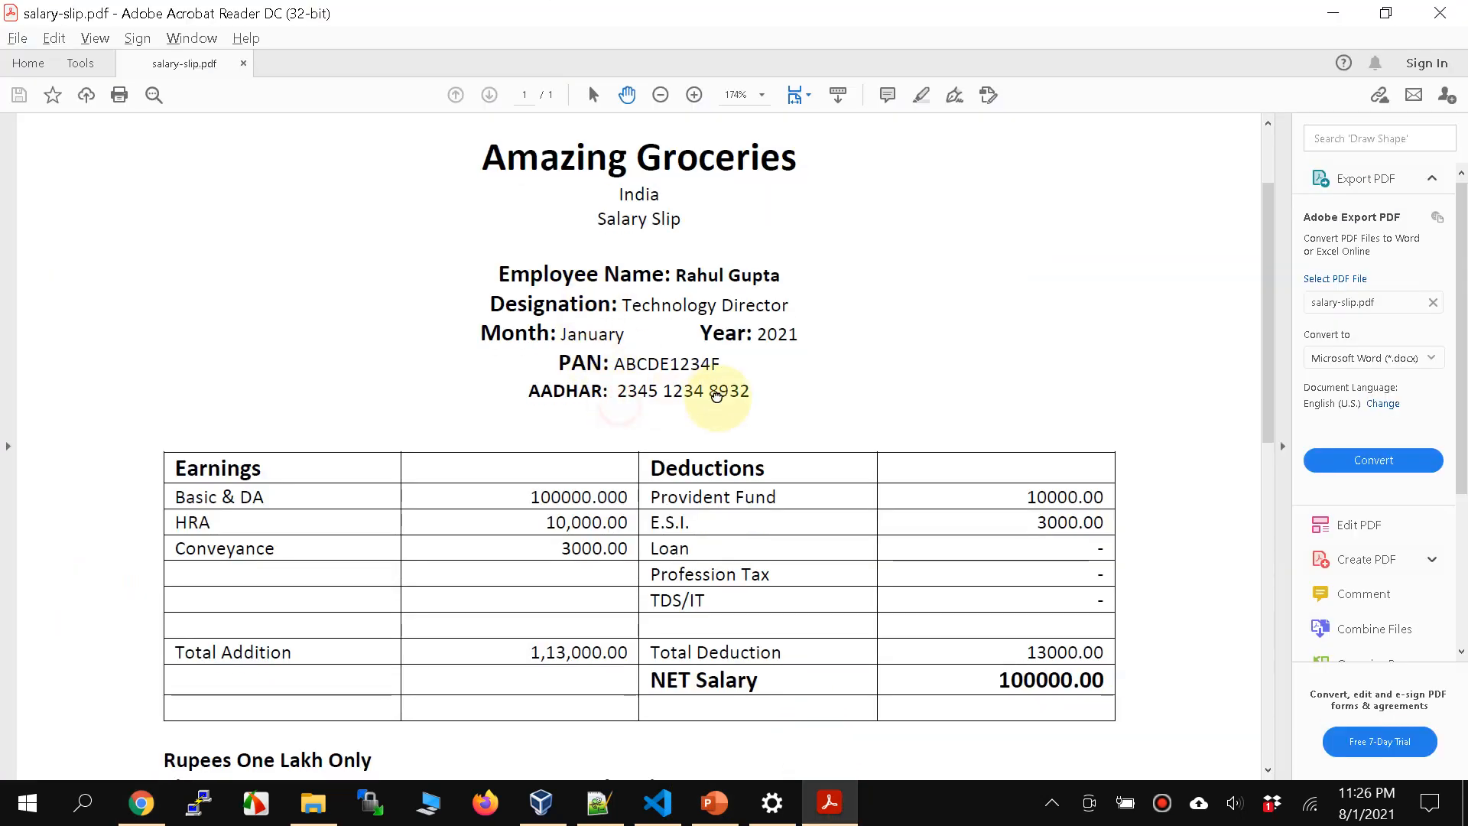
double_click(718, 397)
left_click(718, 393)
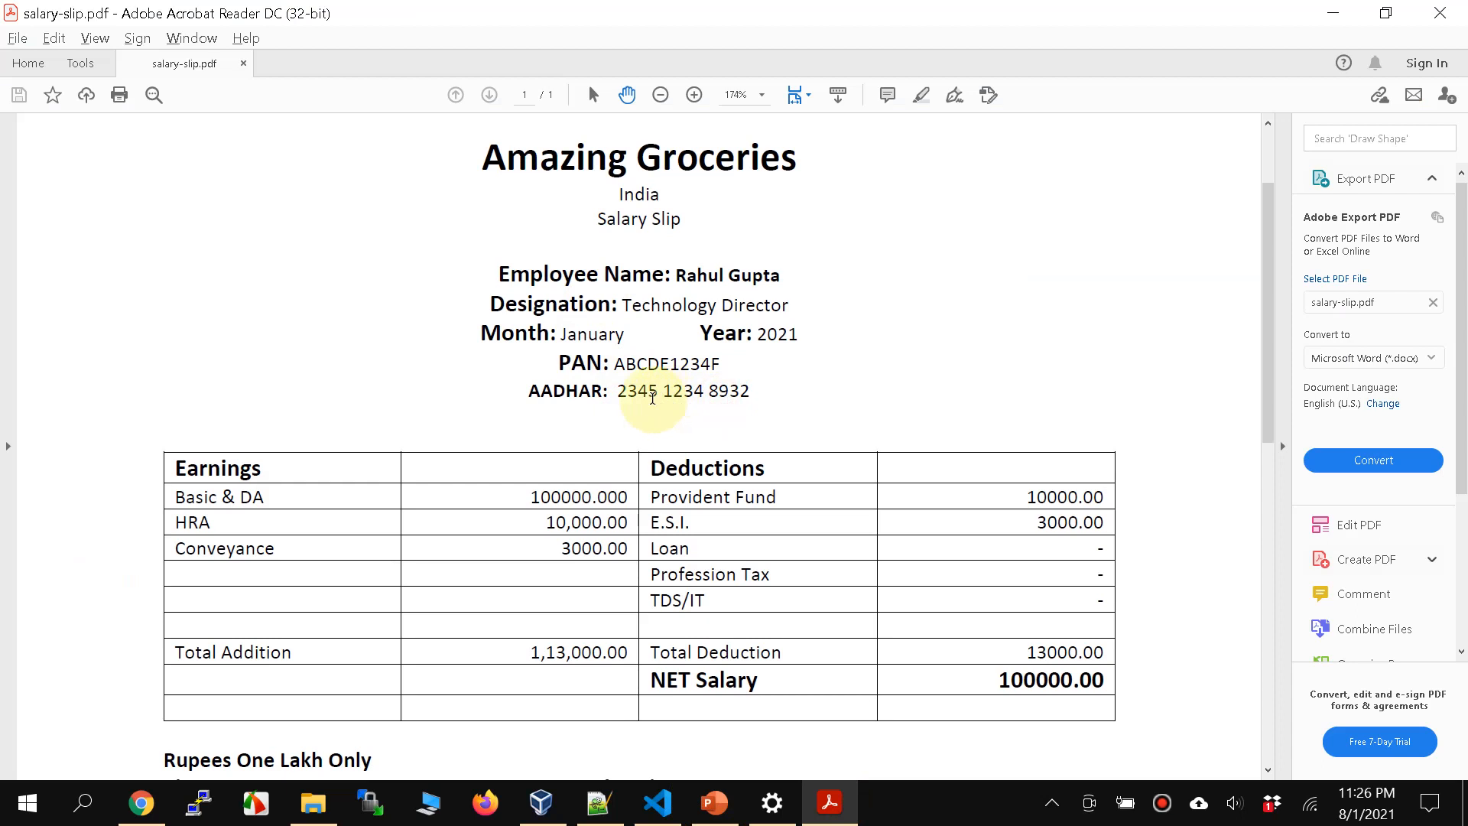
left_click_drag(608, 392, 749, 396)
key("ctrl+c")
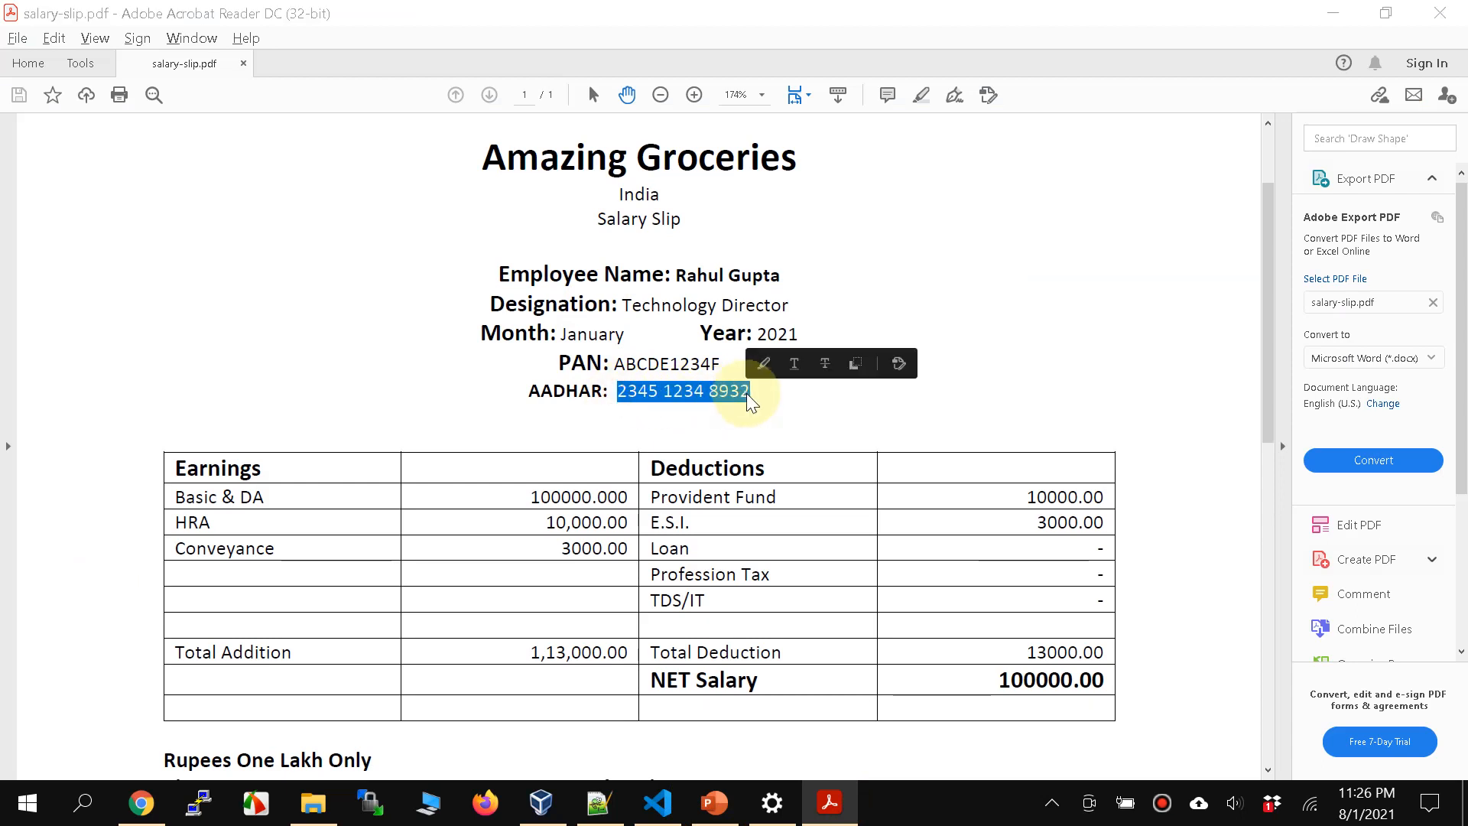
Step: Evaluate the identifier in Macie with the copied Aadhaar number as sample data, and submit the form to create it
key("alt+Tab")
key("ctrl+v")
left_click(1130, 509)
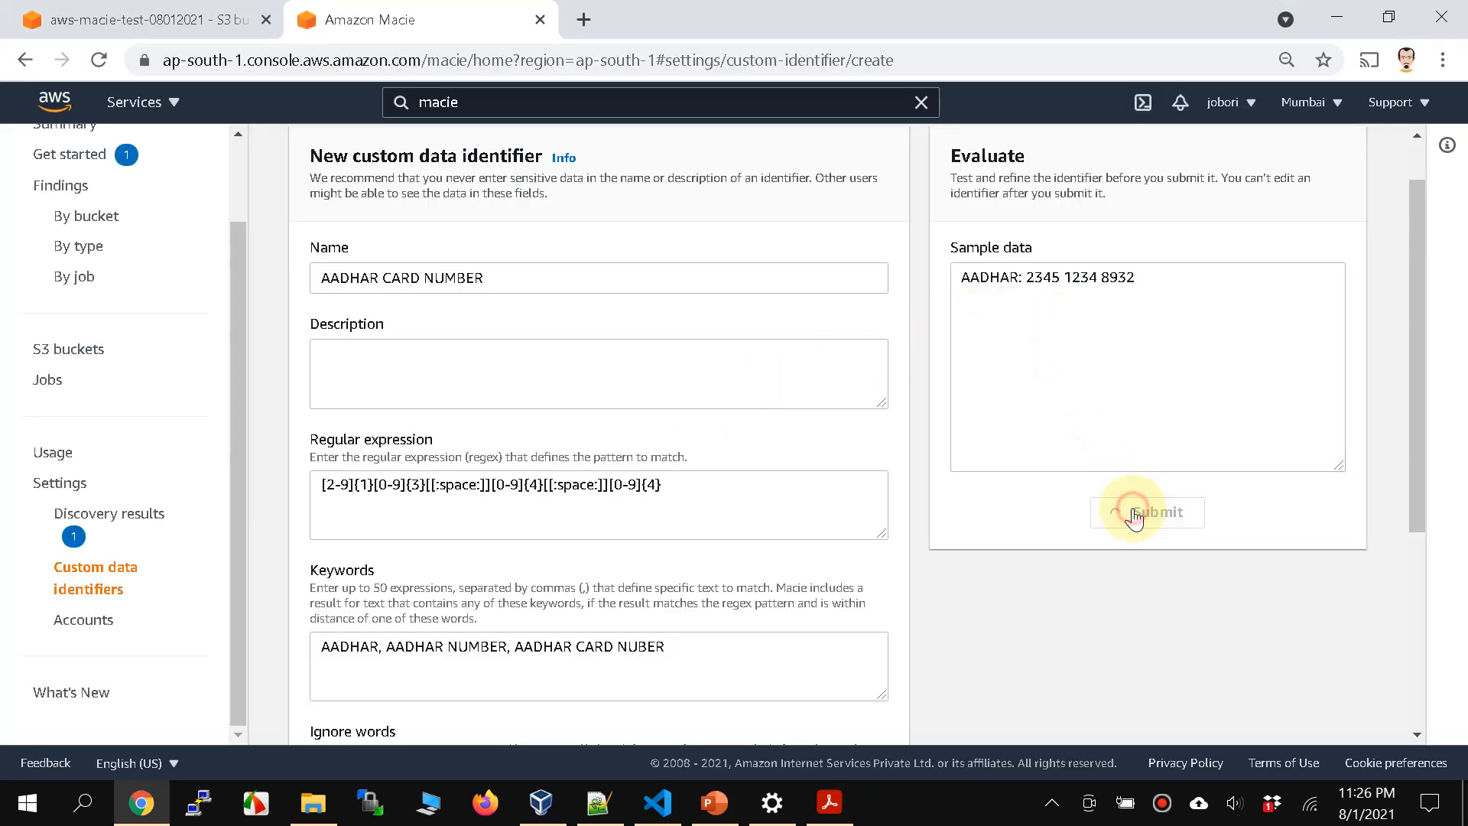
scroll(989, 584, "down", 5)
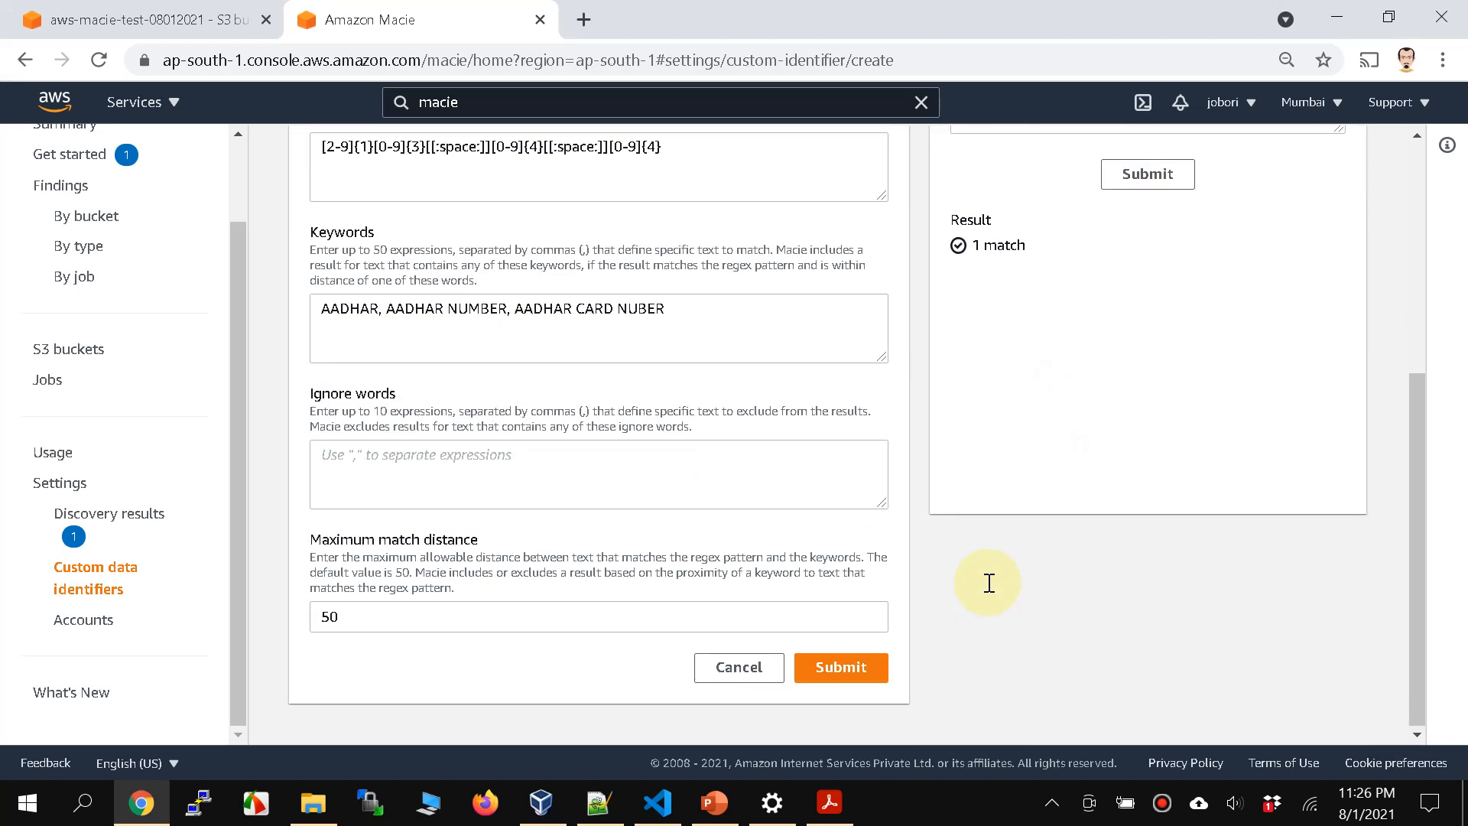
left_click(838, 667)
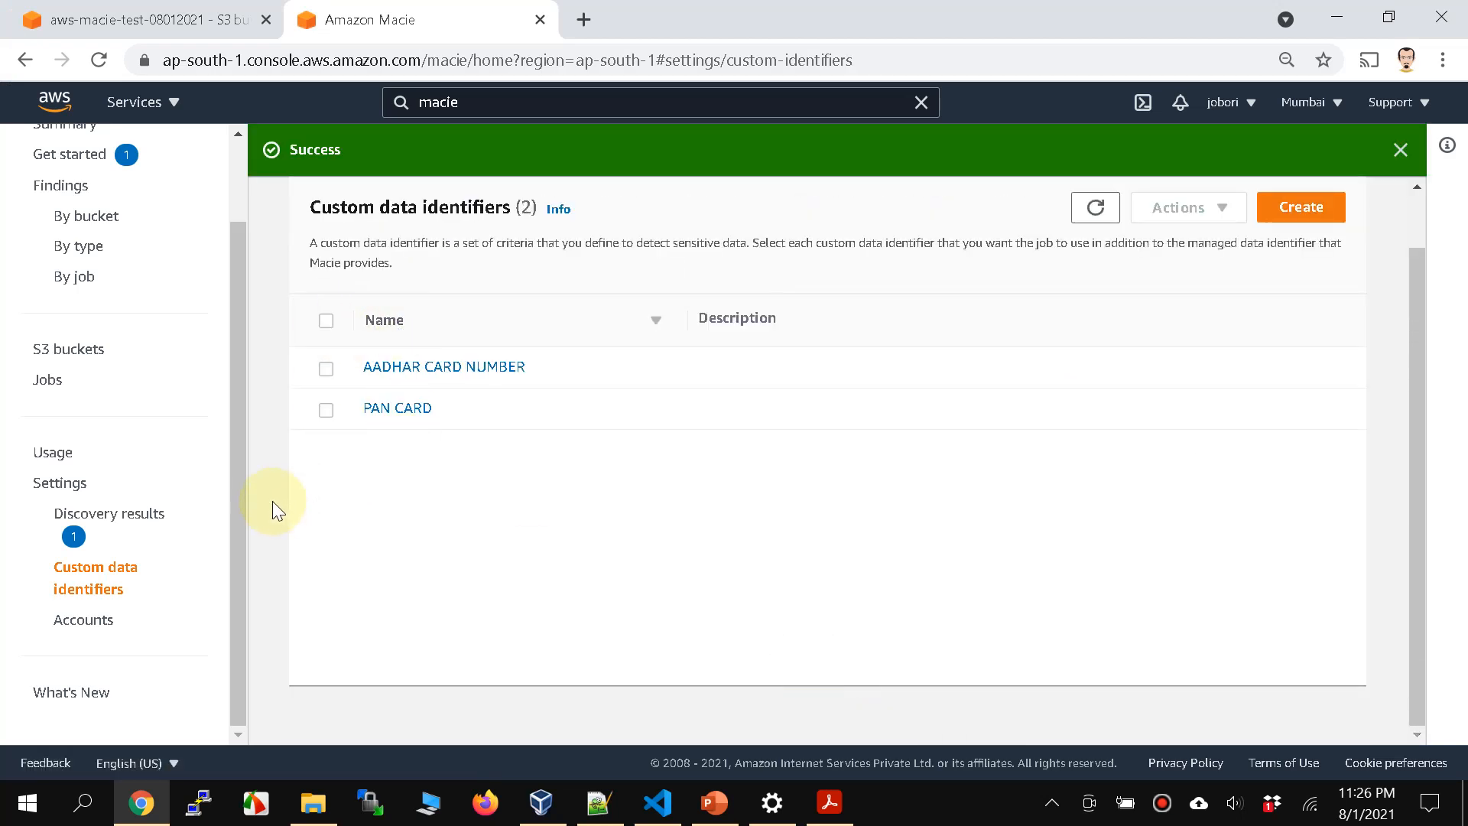
Step: Examine the Macie Summary for the S3 buckets' public access, encryption, sharing, top buckets, finding types and policy findings
scroll(115, 462, "up", 2)
left_click(73, 222)
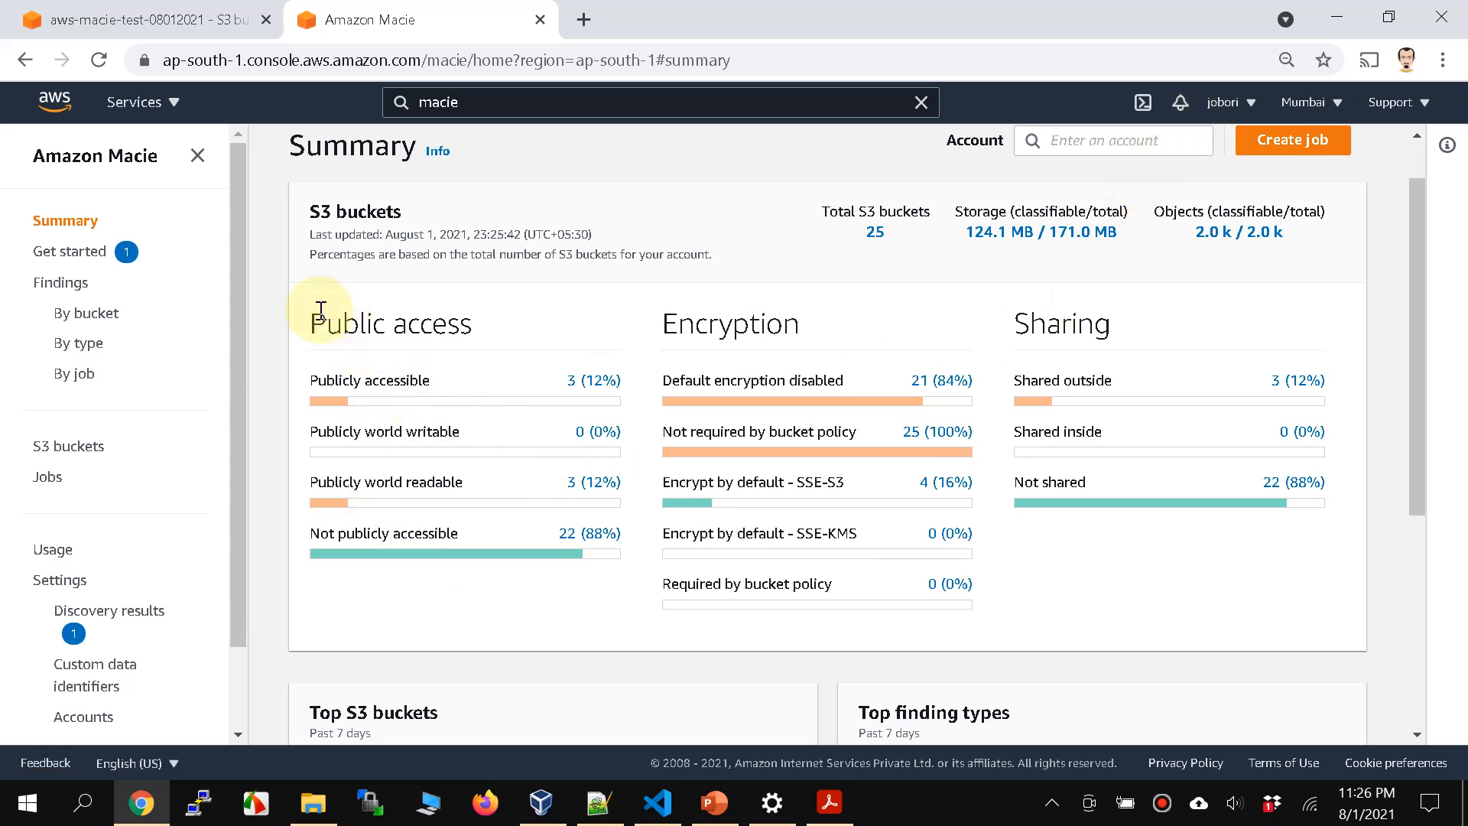
left_click_drag(317, 315, 473, 322)
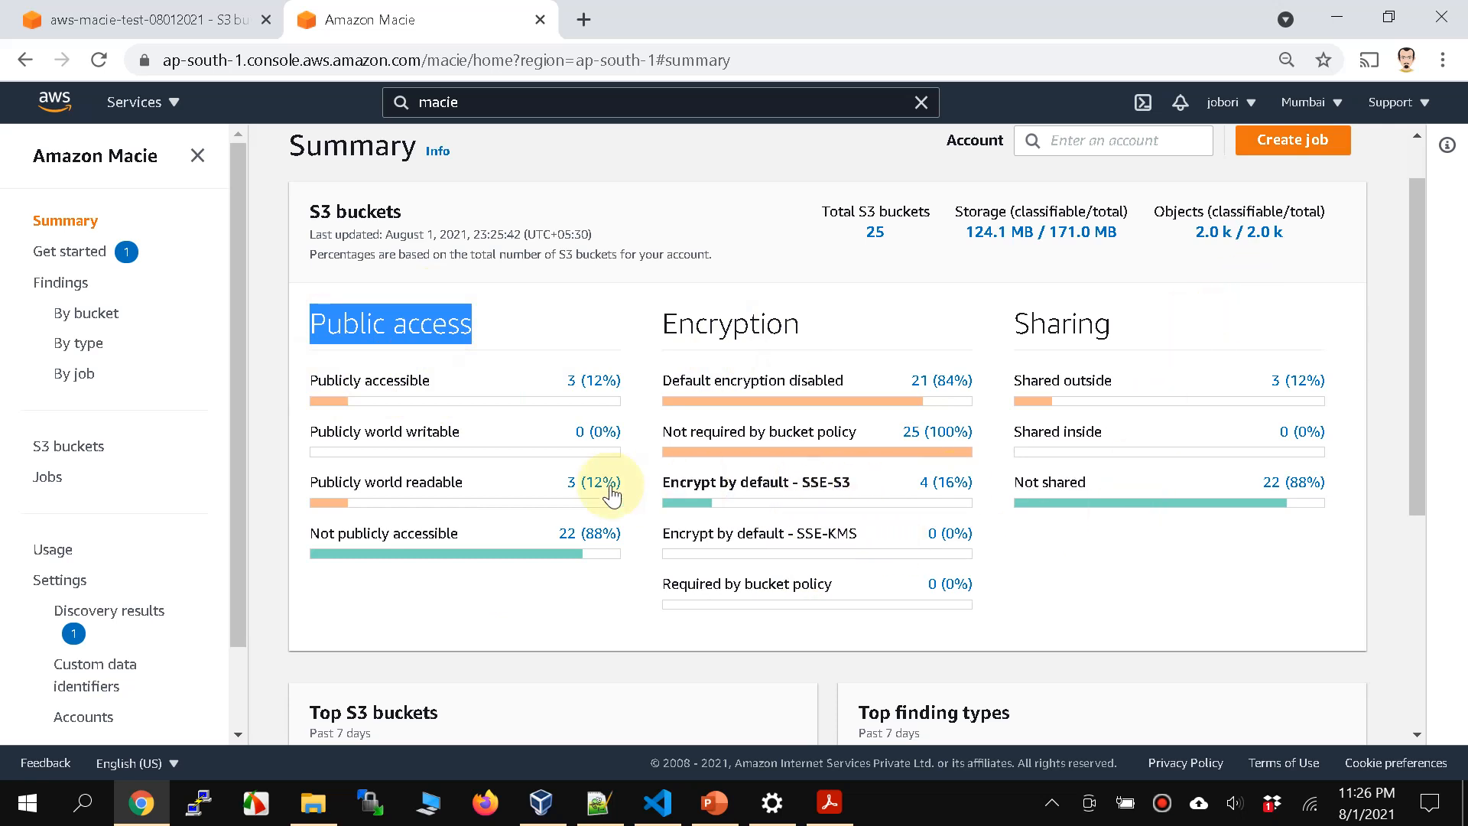
scroll(652, 495, "down", 2)
scroll(589, 491, "up", 3)
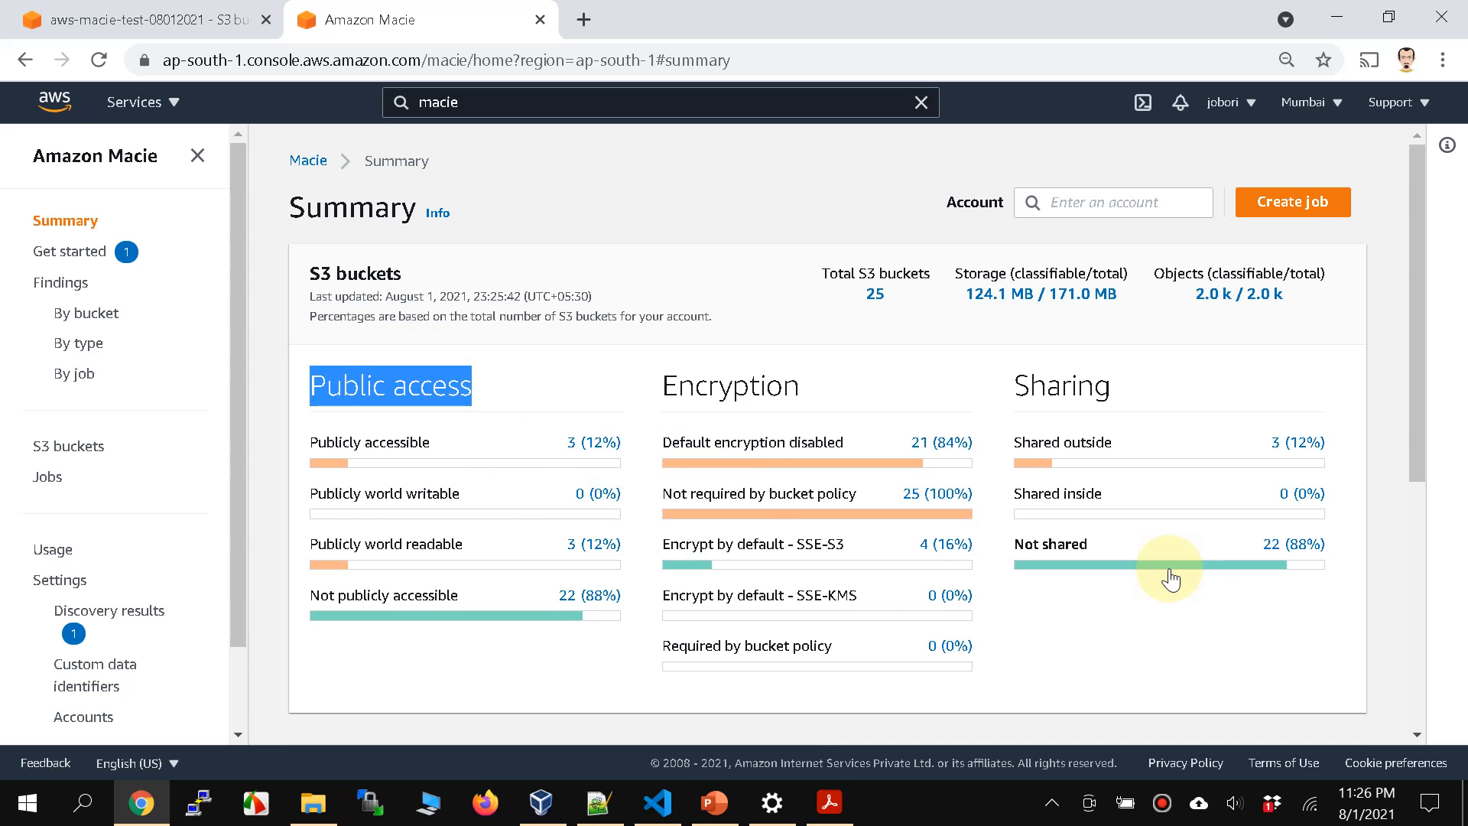
scroll(1181, 656, "down", 4)
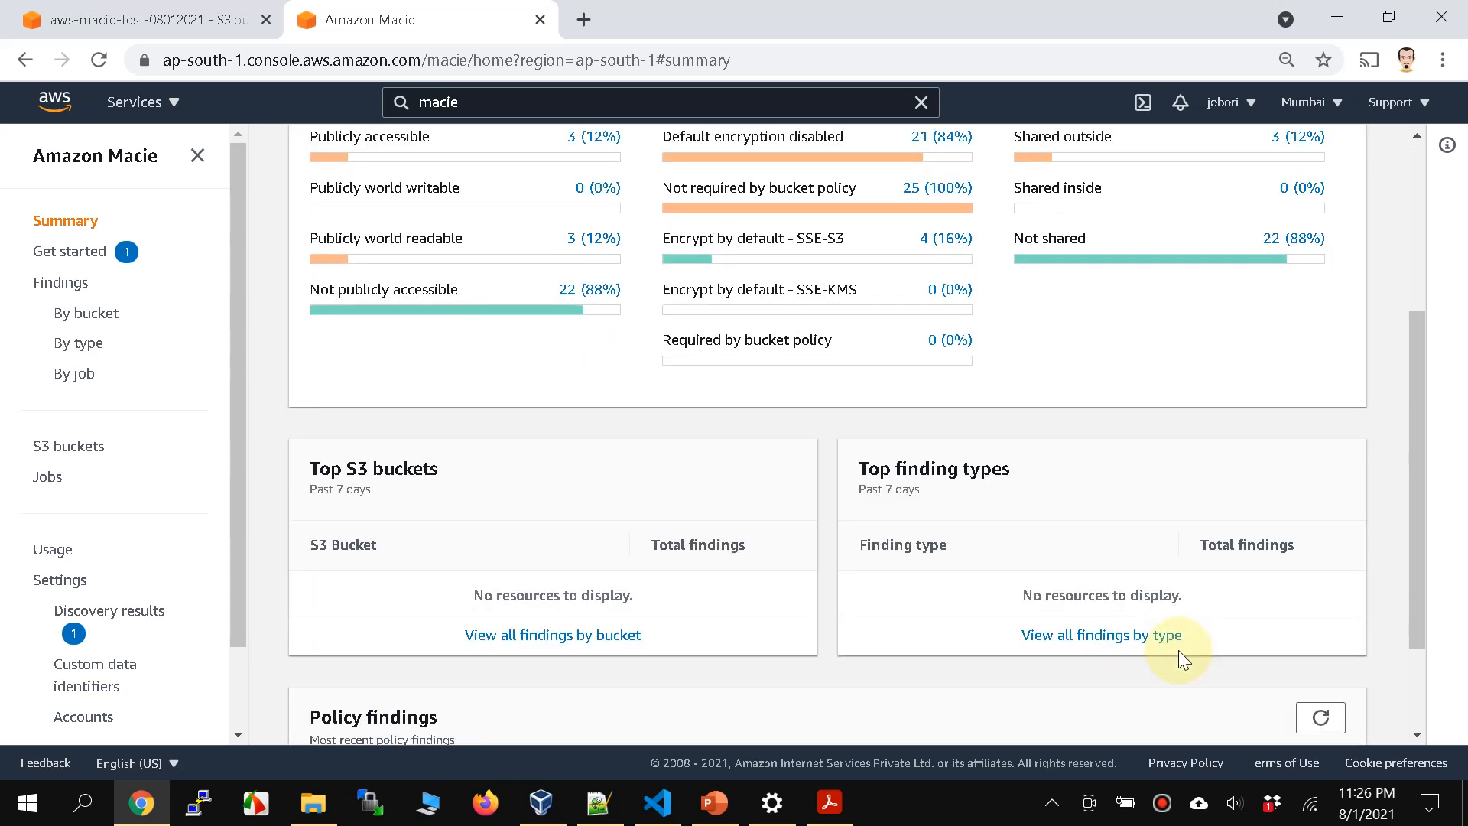
scroll(1177, 650, "down", 2)
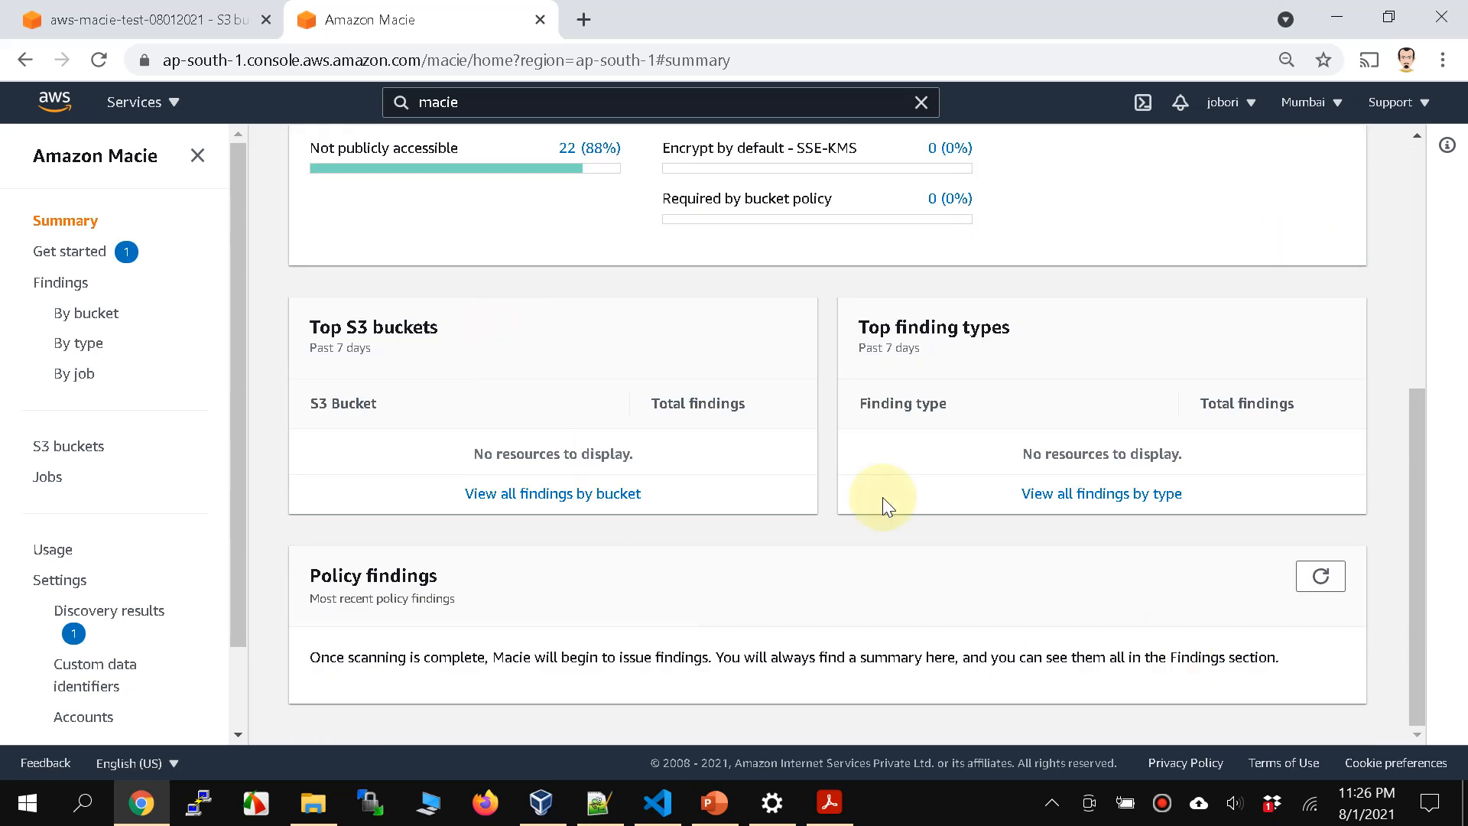
scroll(780, 443, "up", 6)
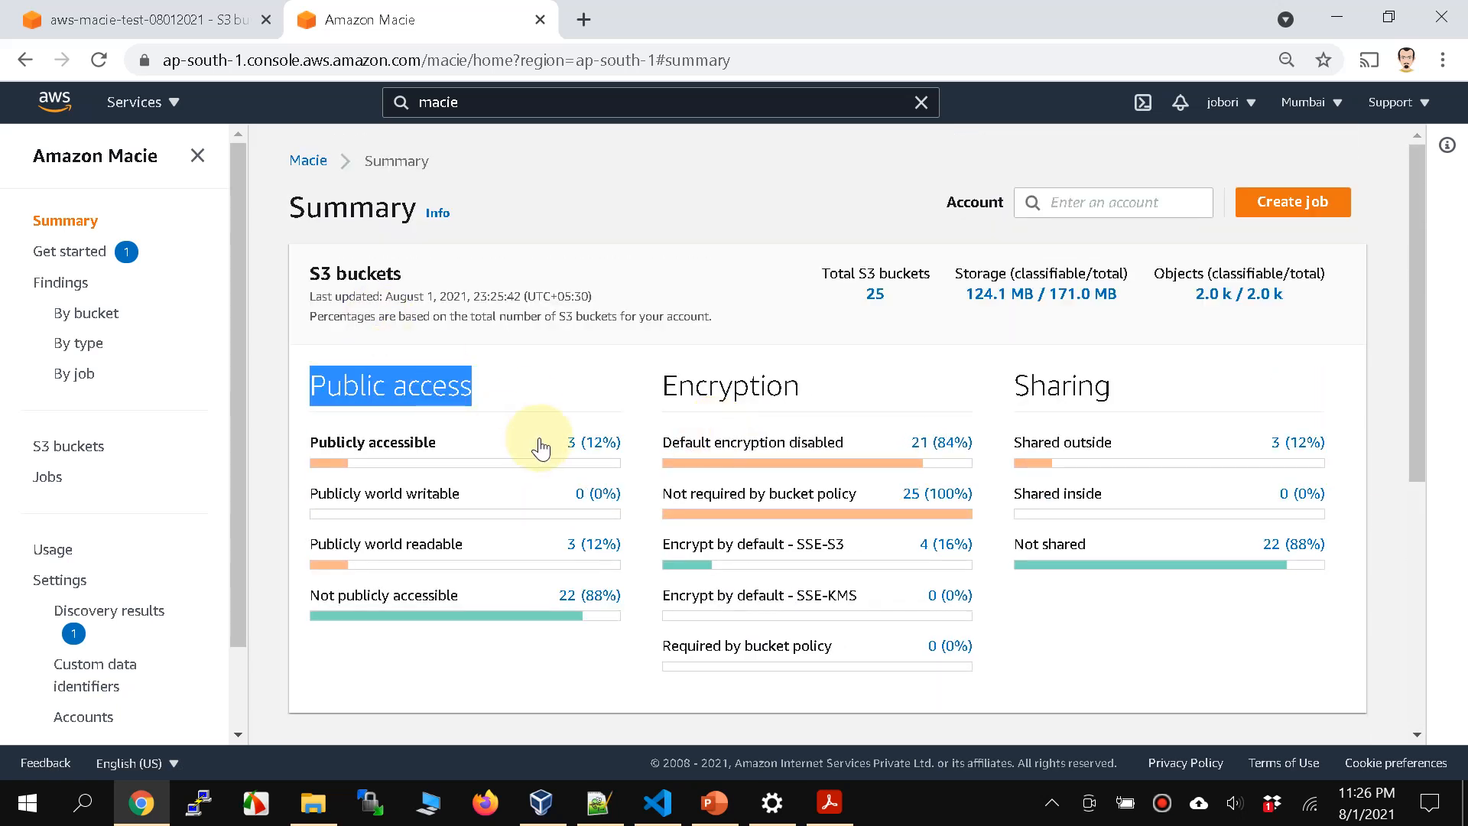
scroll(541, 447, "down", 4)
scroll(539, 438, "up", 4)
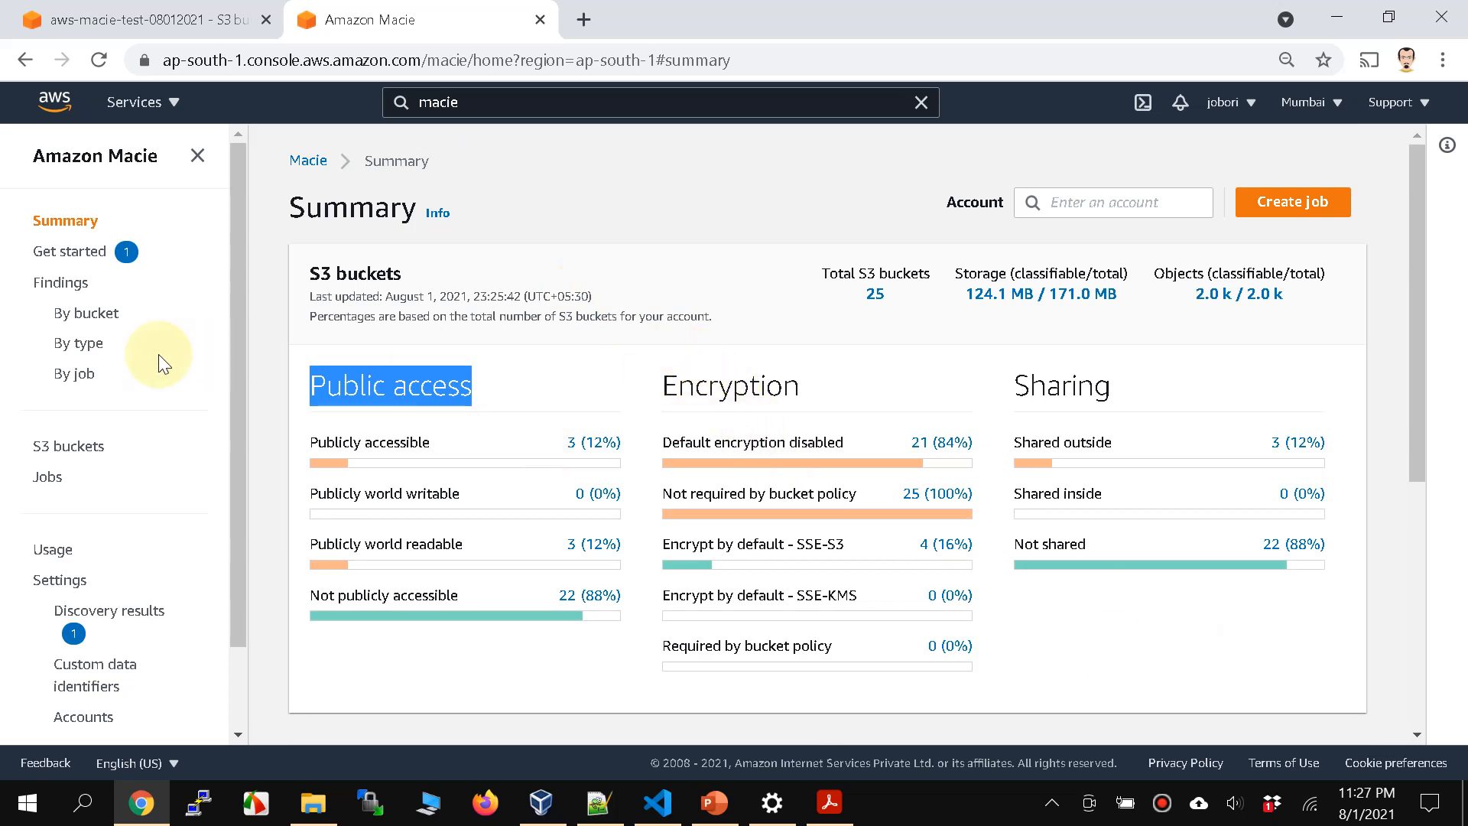
Step: Dismiss the discovery results repository notice on the Jobs page and start creating a job
left_click(51, 488)
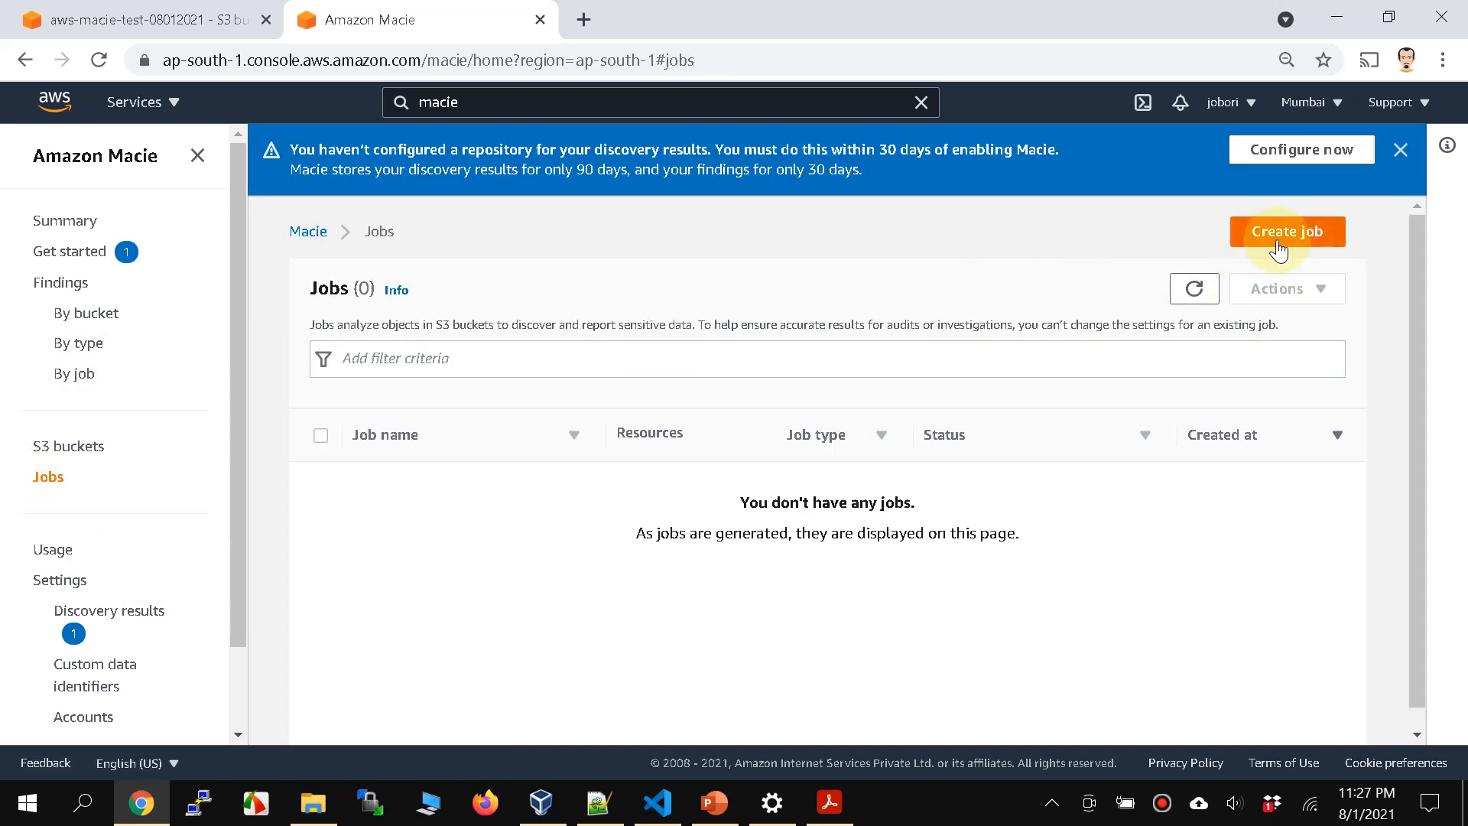
left_click(1393, 153)
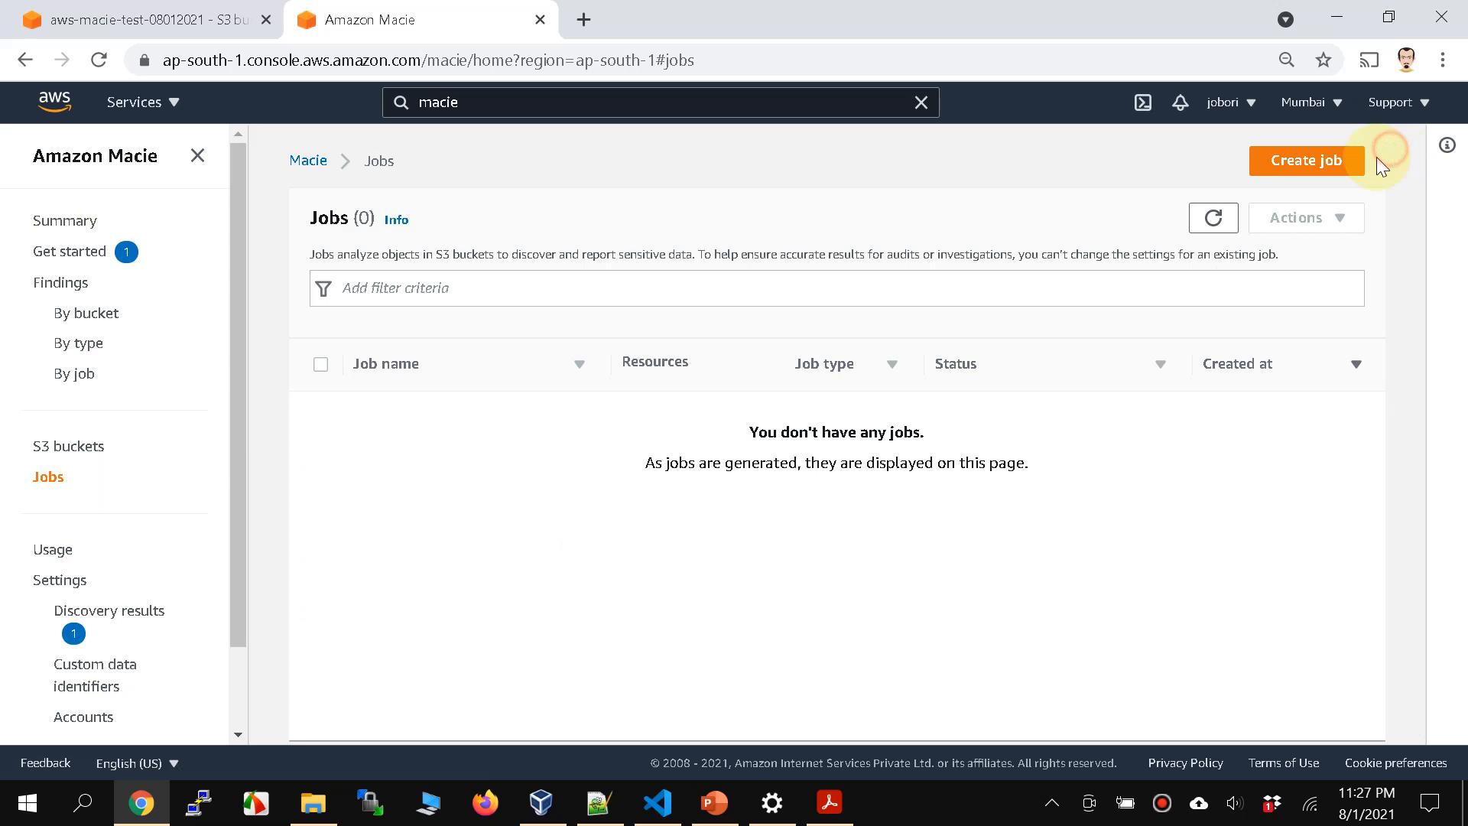
left_click(1309, 158)
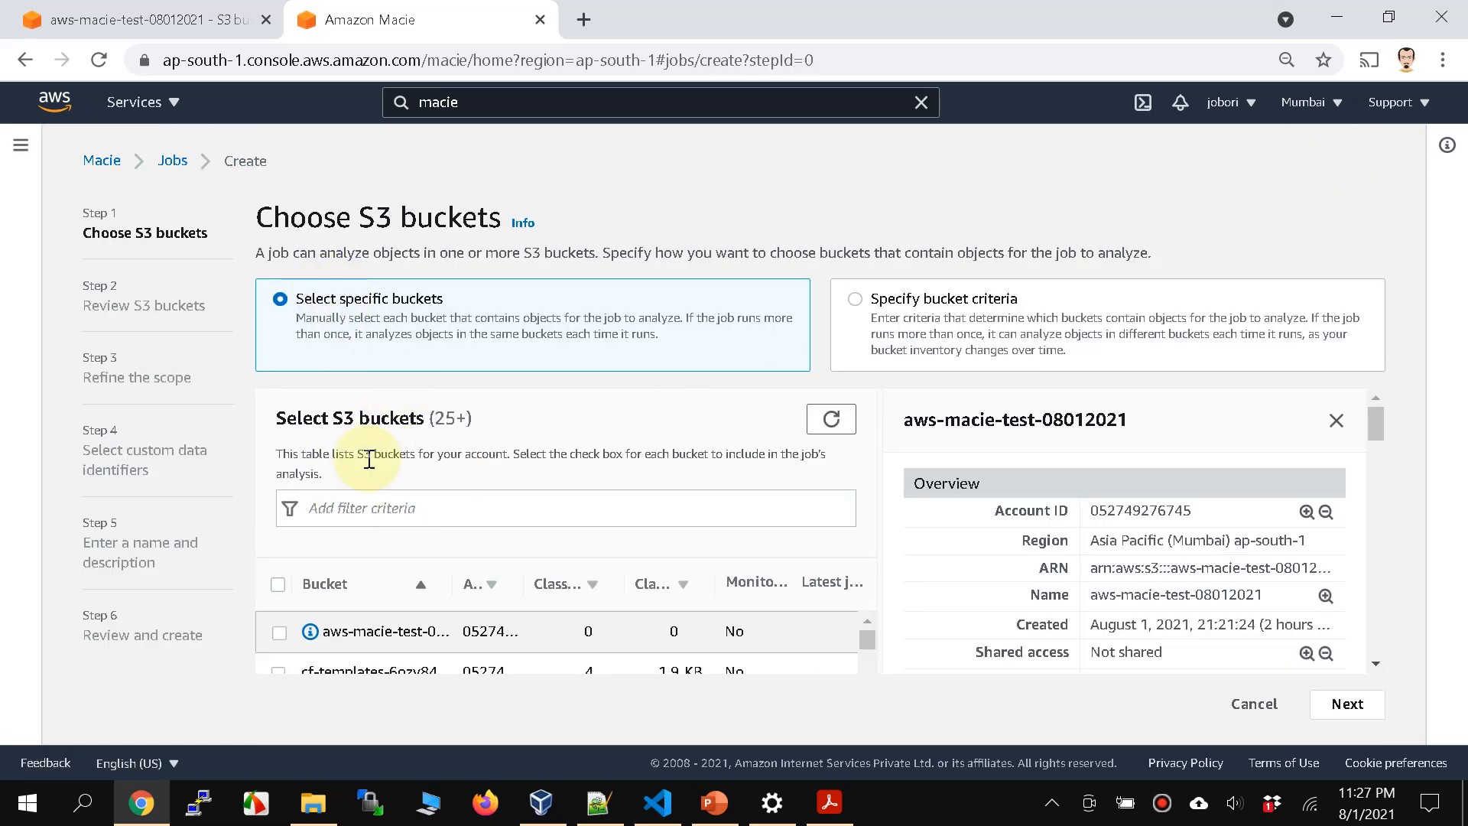
Step: Copy the bucket name aws-macie-test-08012021 from the S3 browser tab and return to the job's bucket filter
left_click(374, 505)
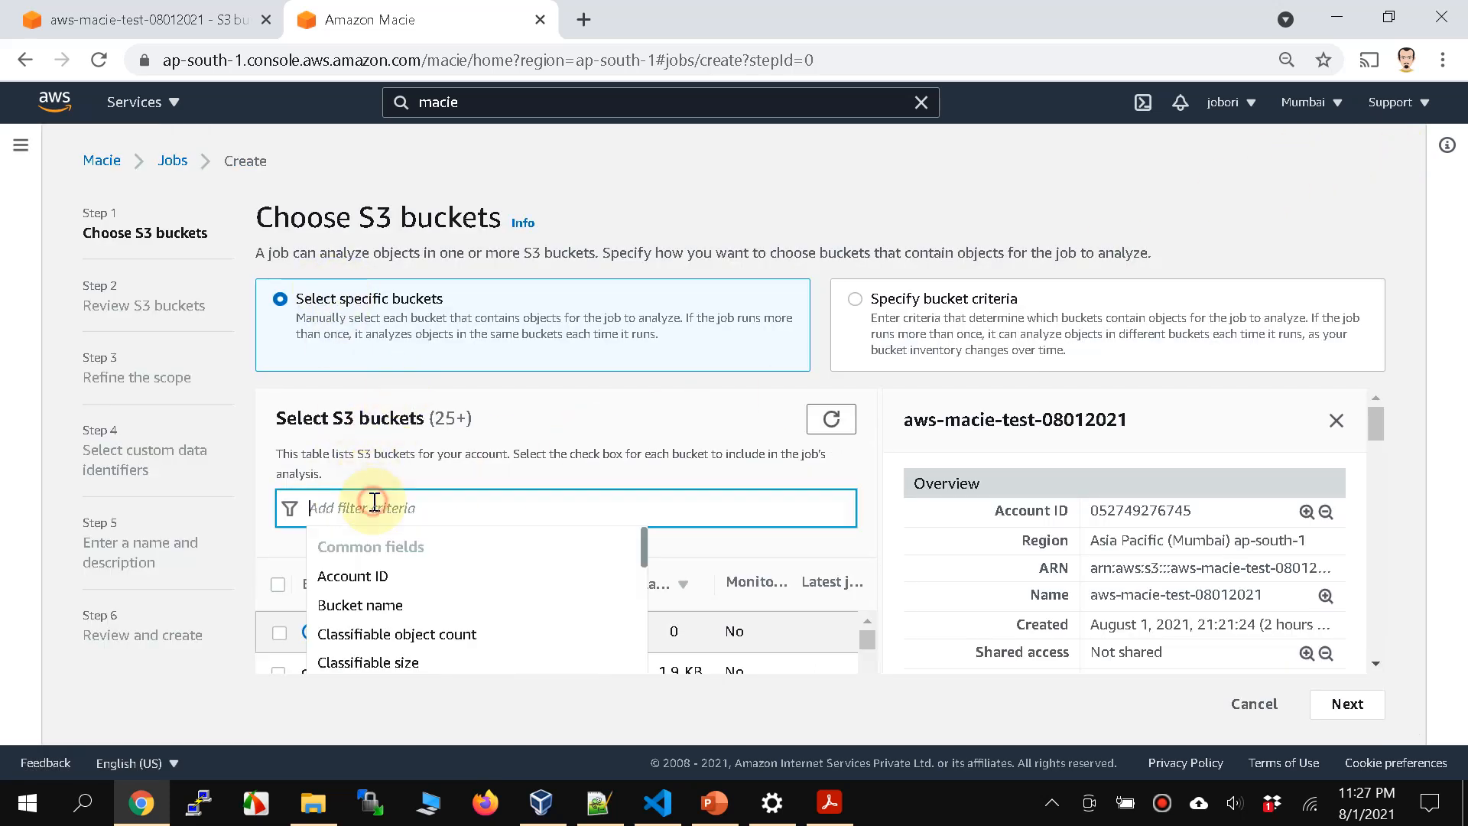
left_click(160, 21)
right_click(621, 162)
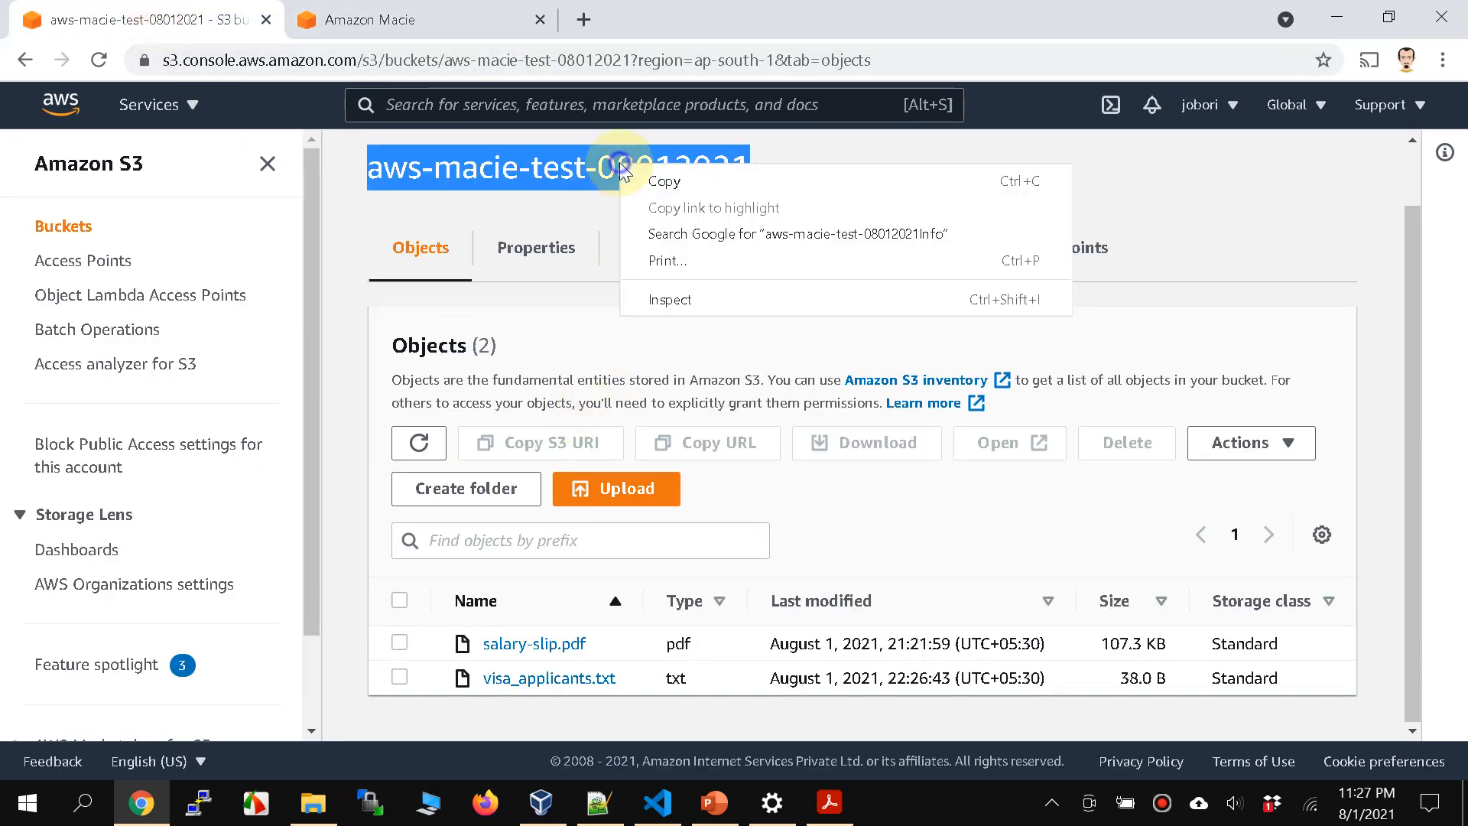
left_click(541, 192)
left_click(395, 175)
left_click_drag(380, 177, 736, 171)
left_click(433, 20)
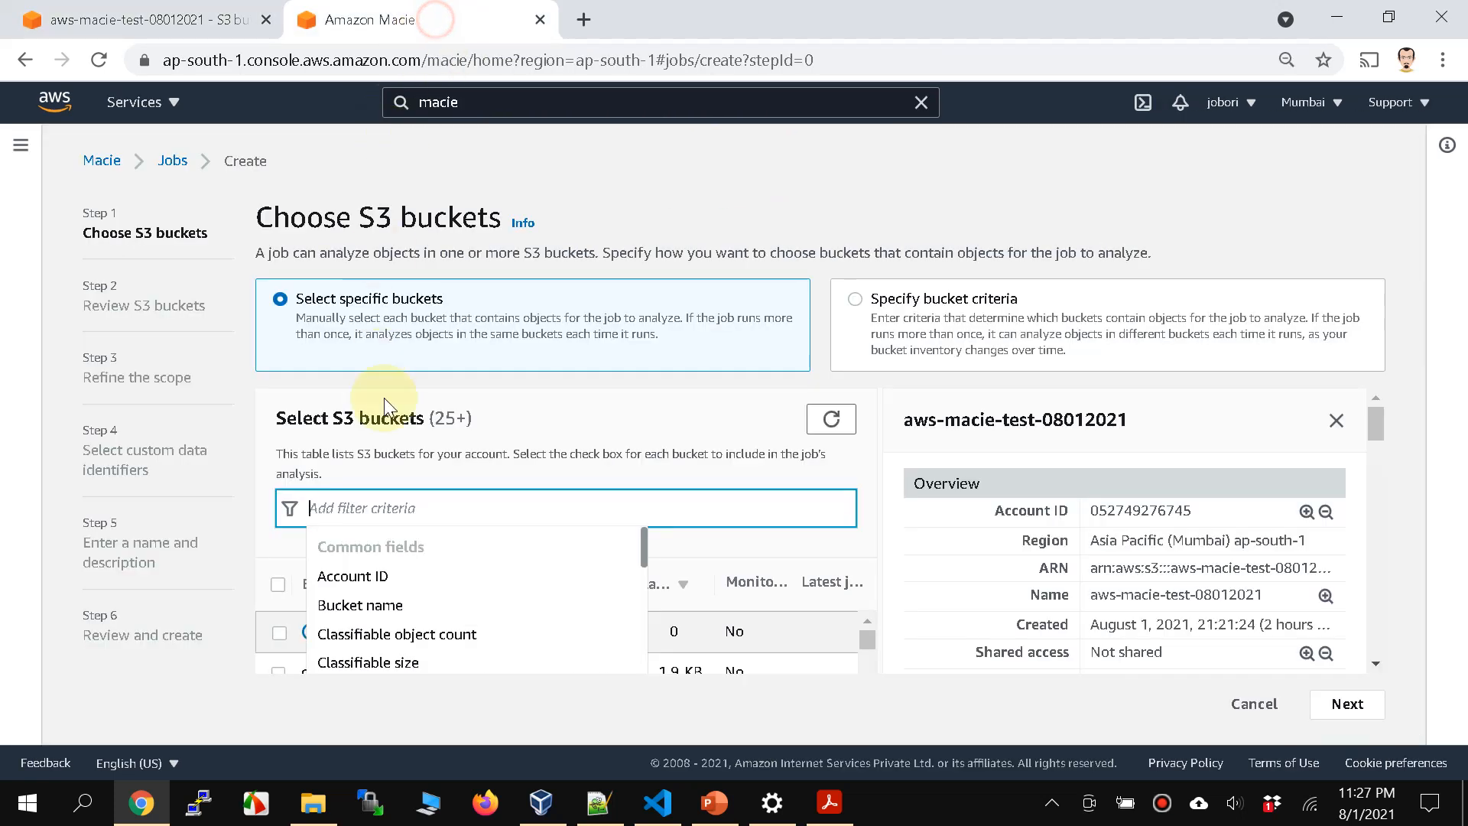
Step: Filter the S3 bucket list by the bucket name aws-macie-test-08012021
left_click(365, 606)
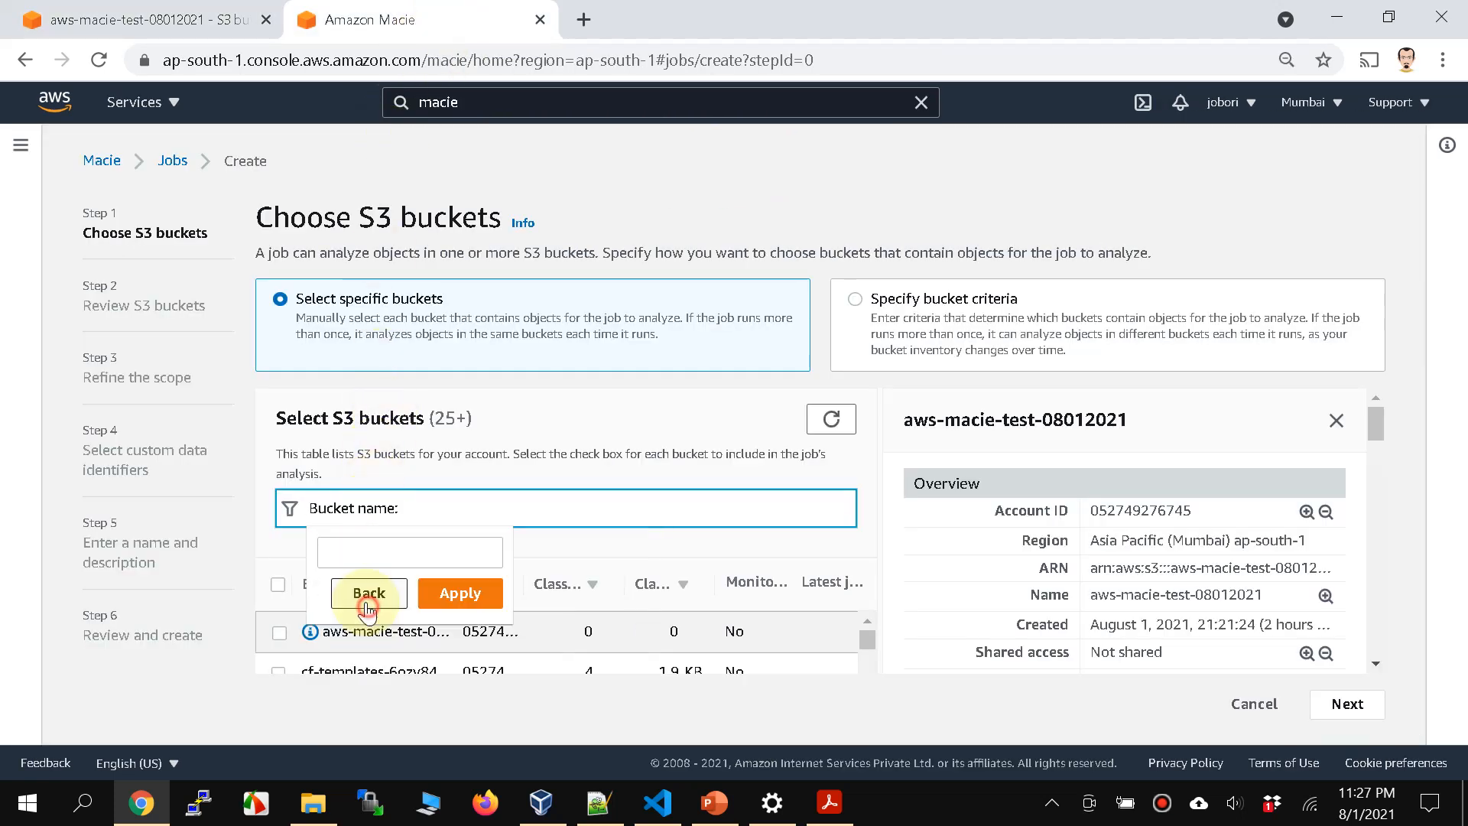
key("ctrl+v")
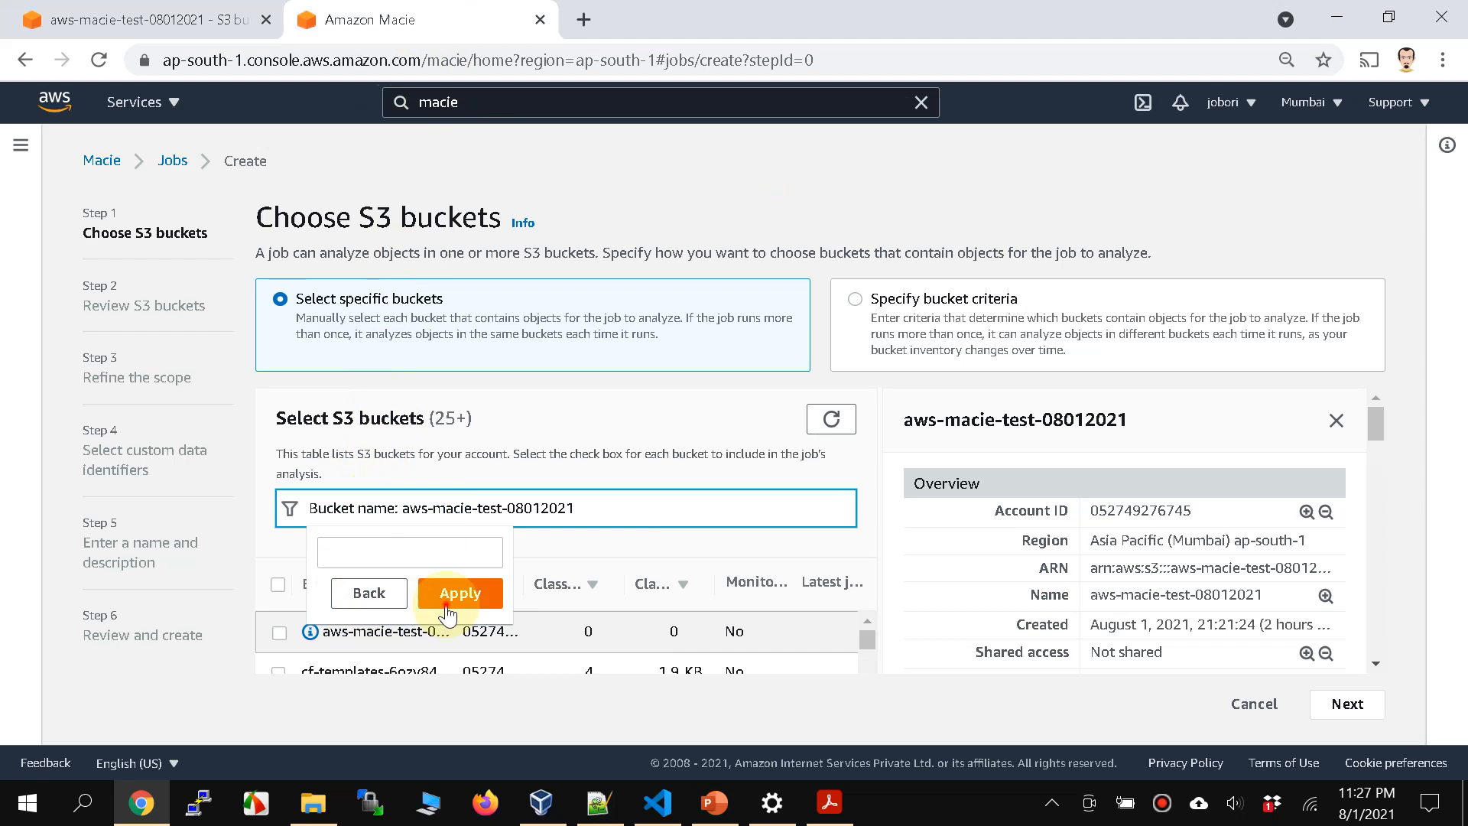
left_click(448, 547)
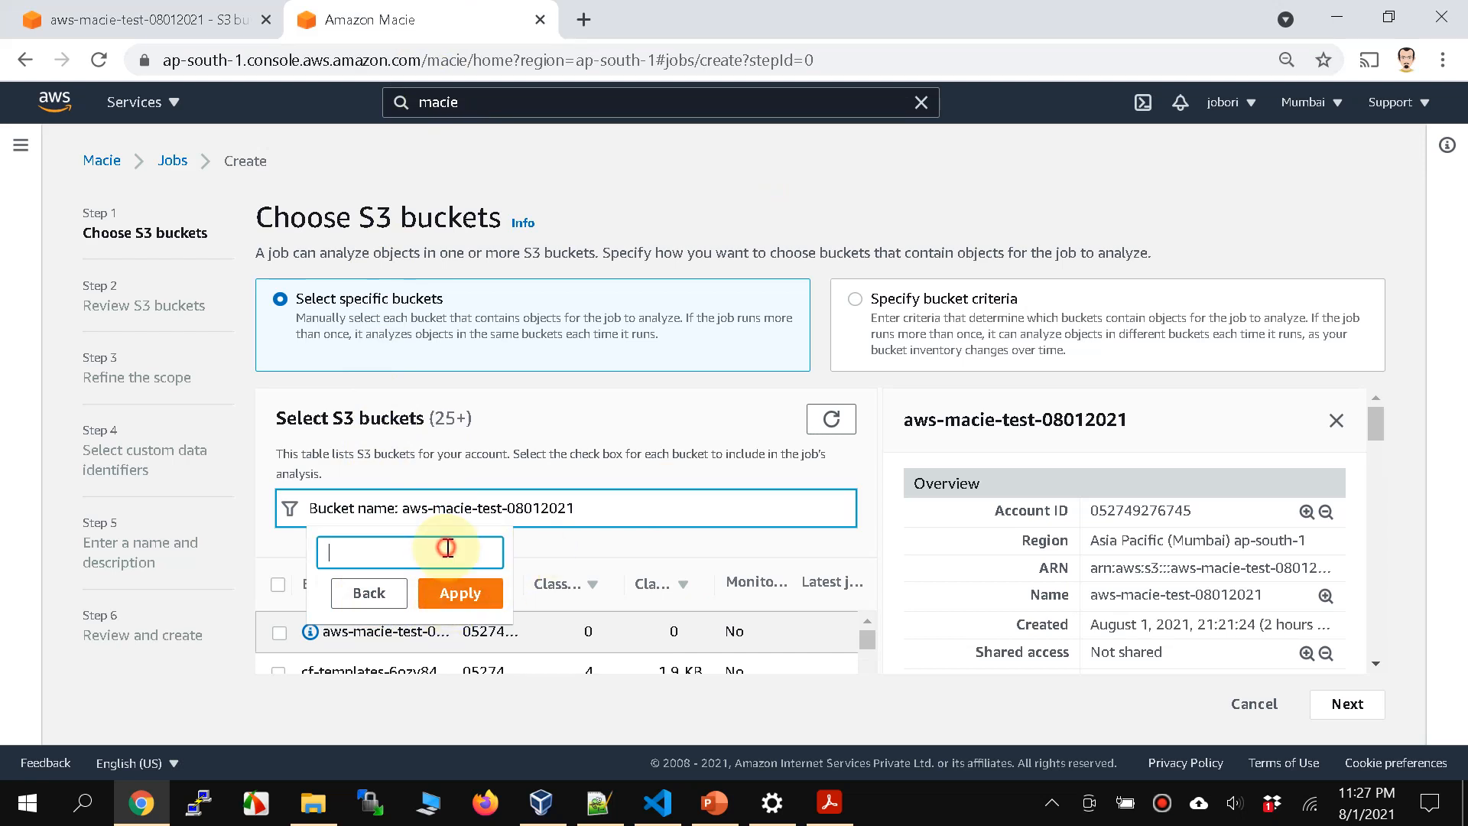
left_click_drag(403, 510, 625, 528)
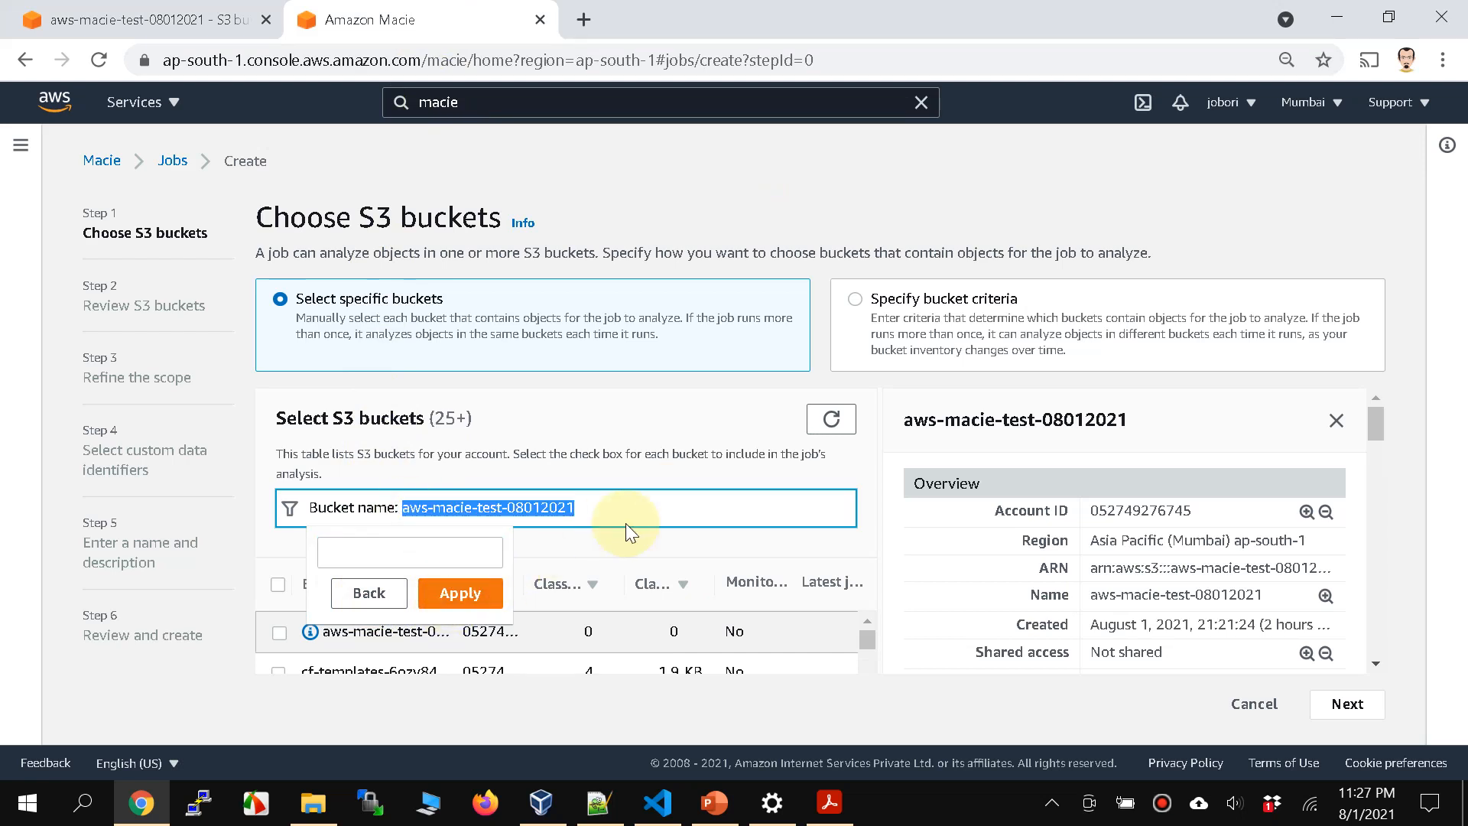
key("ctrl+x")
left_click(474, 549)
key("ctrl+v")
left_click(461, 594)
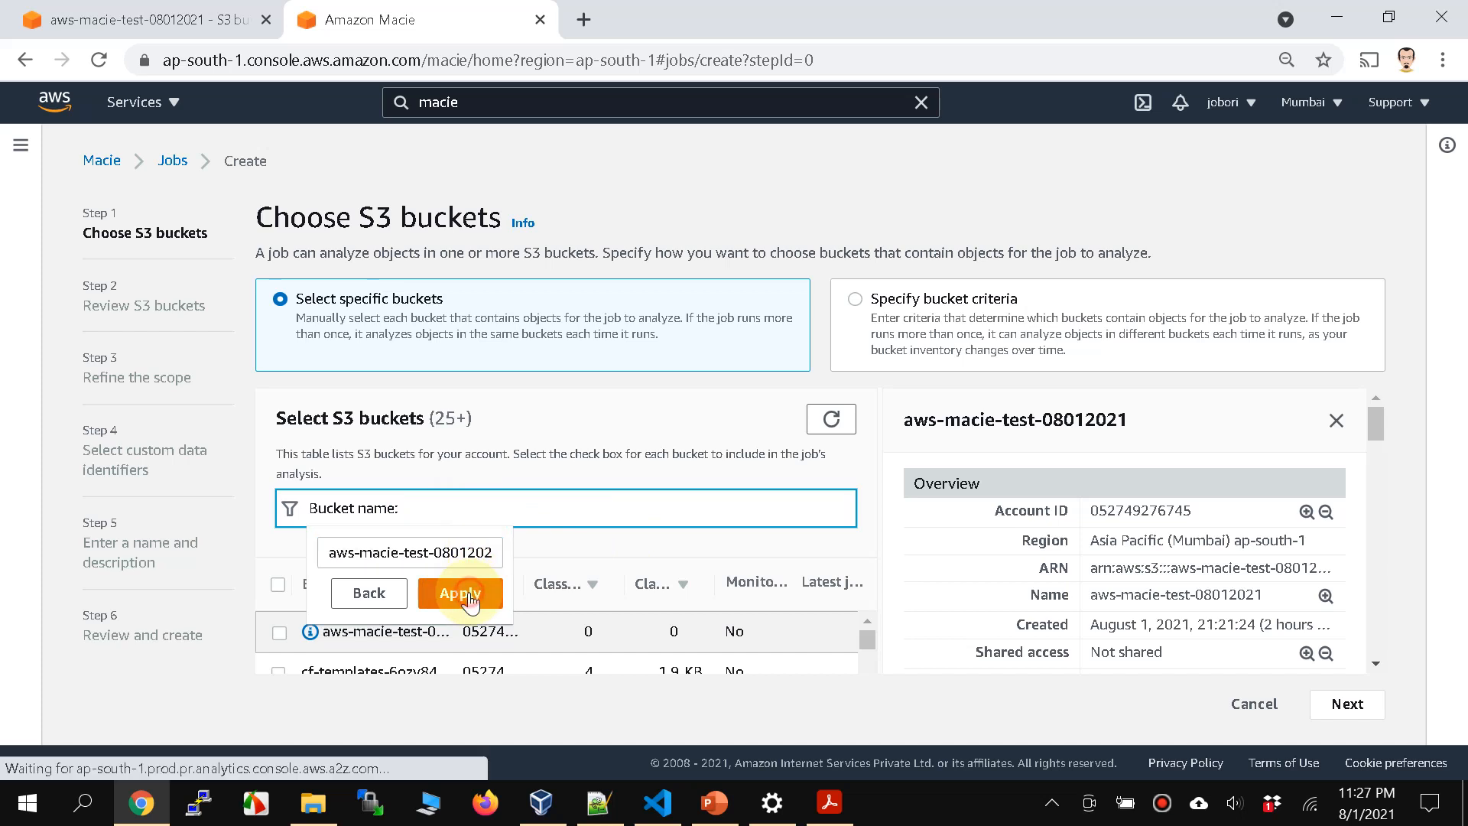
Step: Select the bucket aws-macie-test-08012021 for the job and continue past the bucket review to the scope settings
left_click(274, 632)
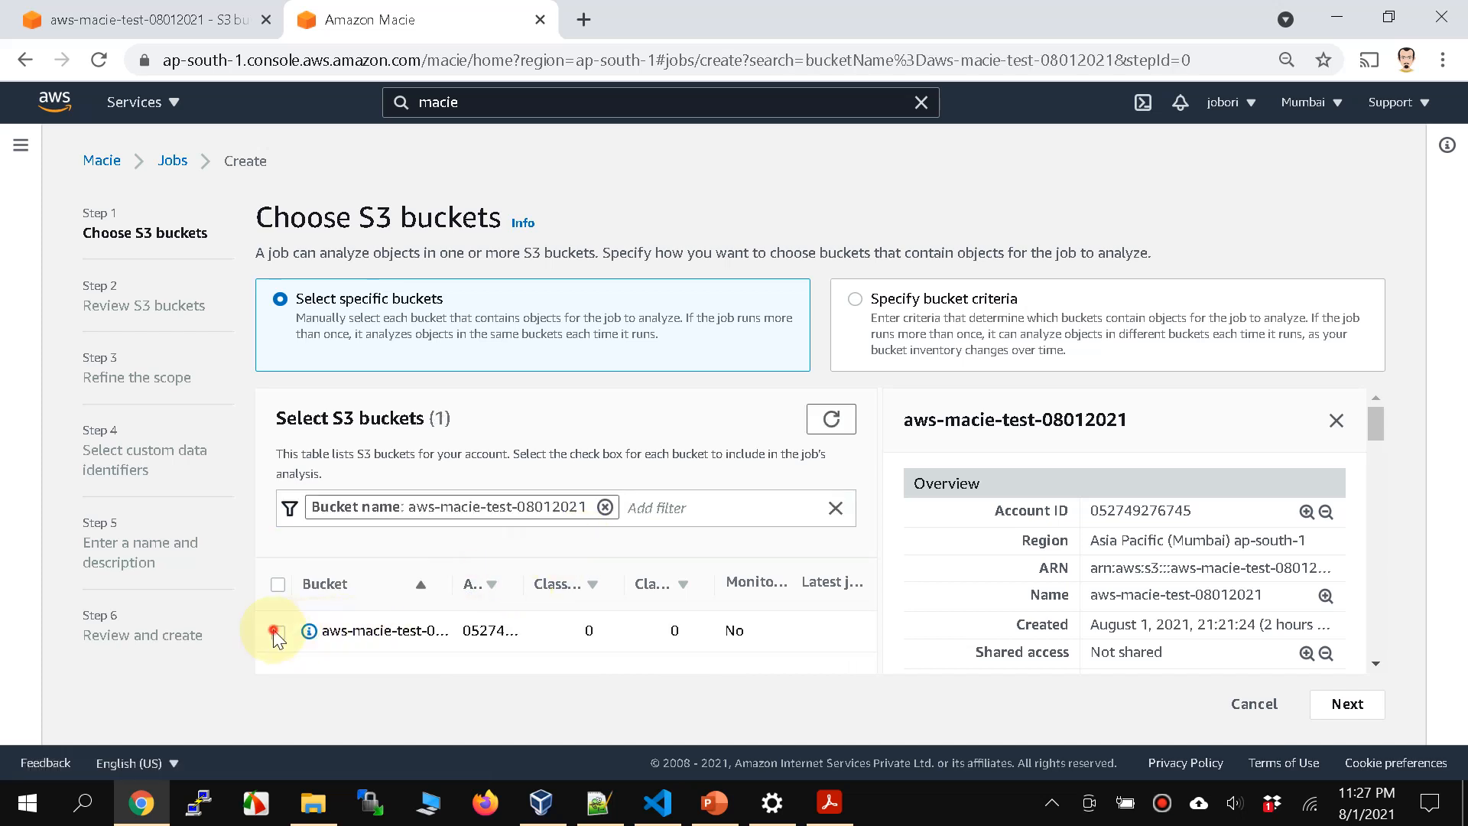
left_click(1338, 705)
scroll(1054, 558, "down", 1)
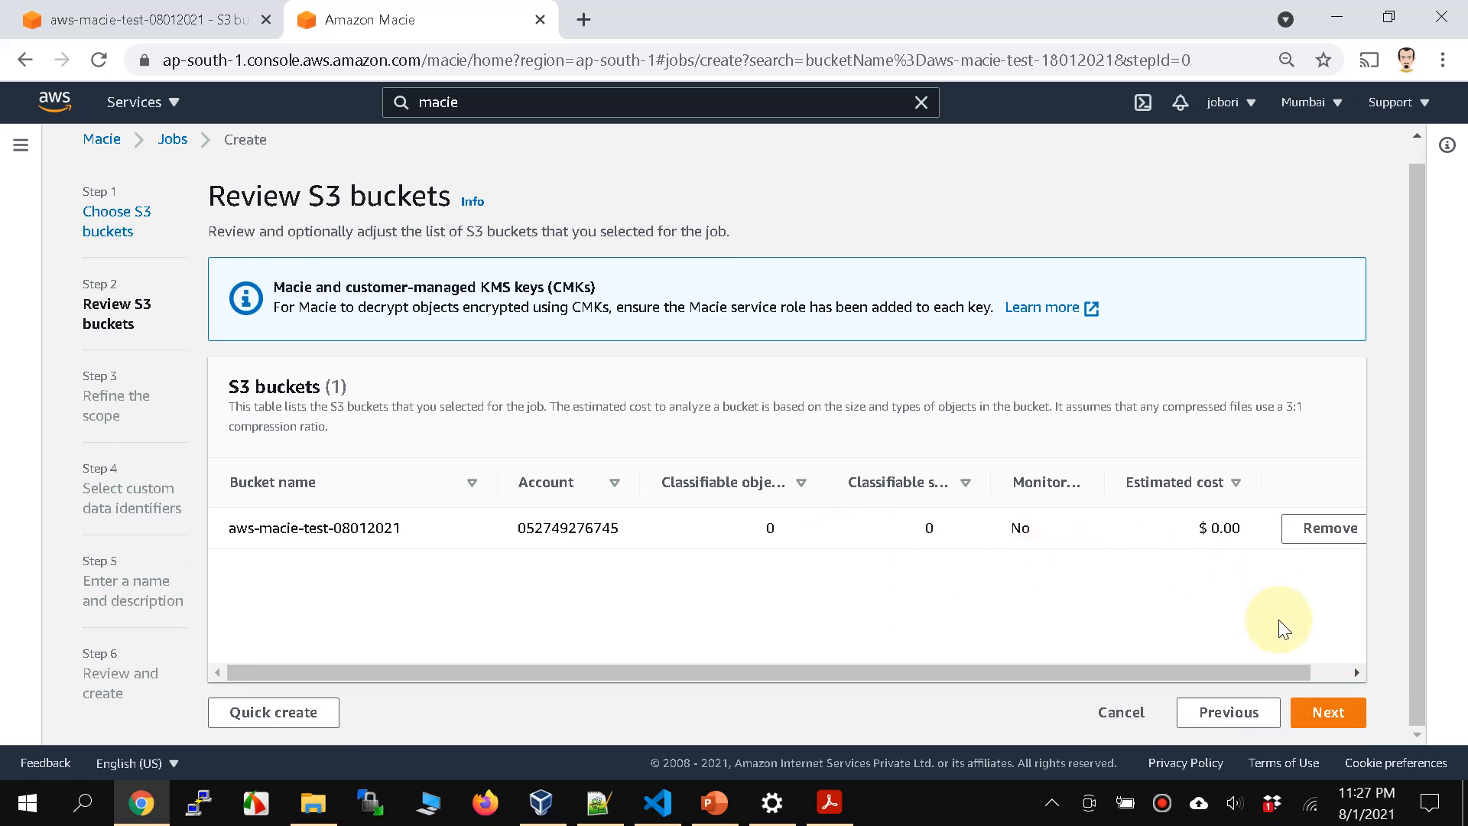
left_click(1307, 715)
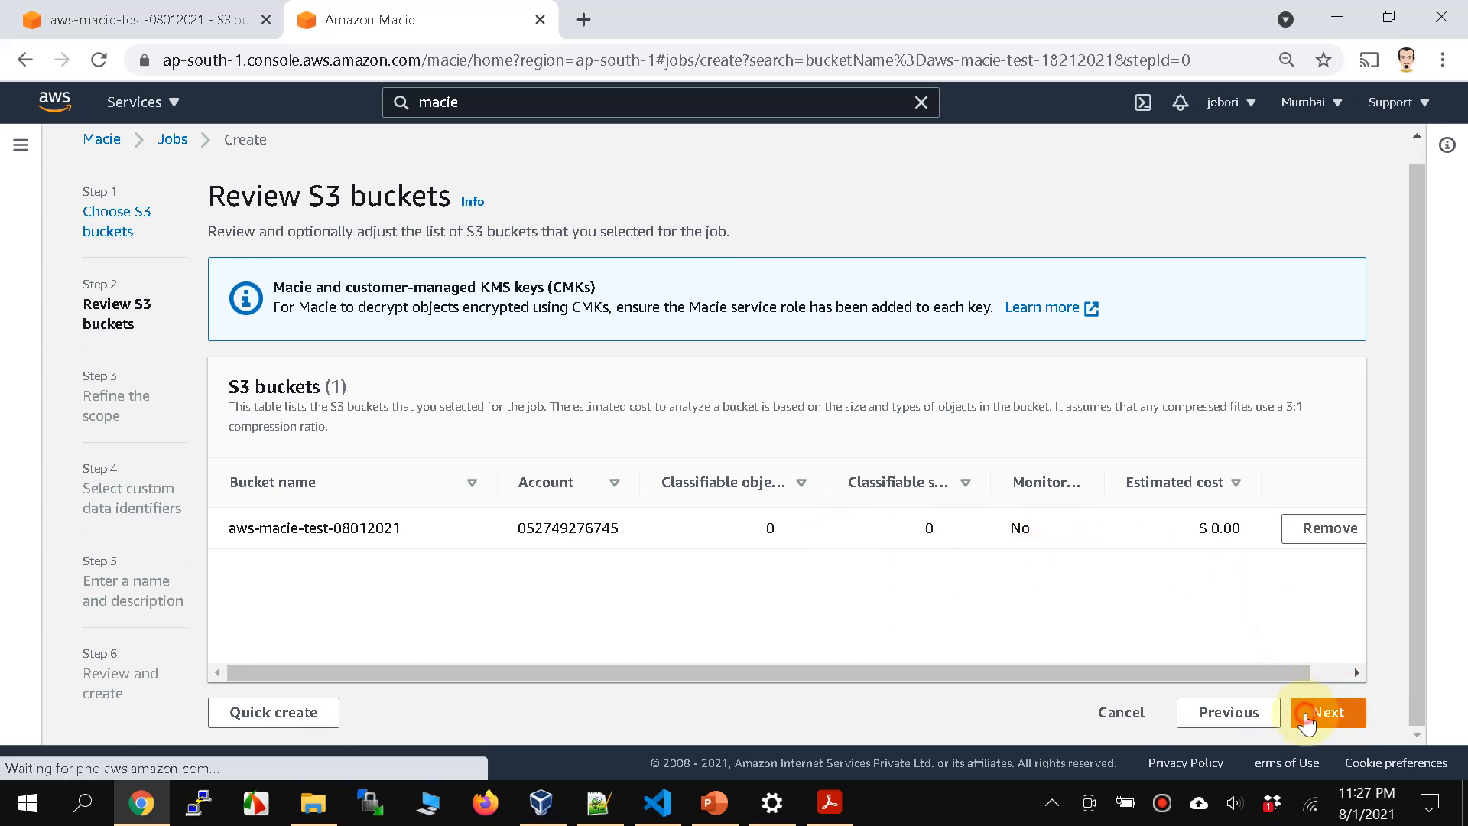
Step: Try the Scheduled job option without existing objects, and set the discovery job back to One-time job
left_click(879, 393)
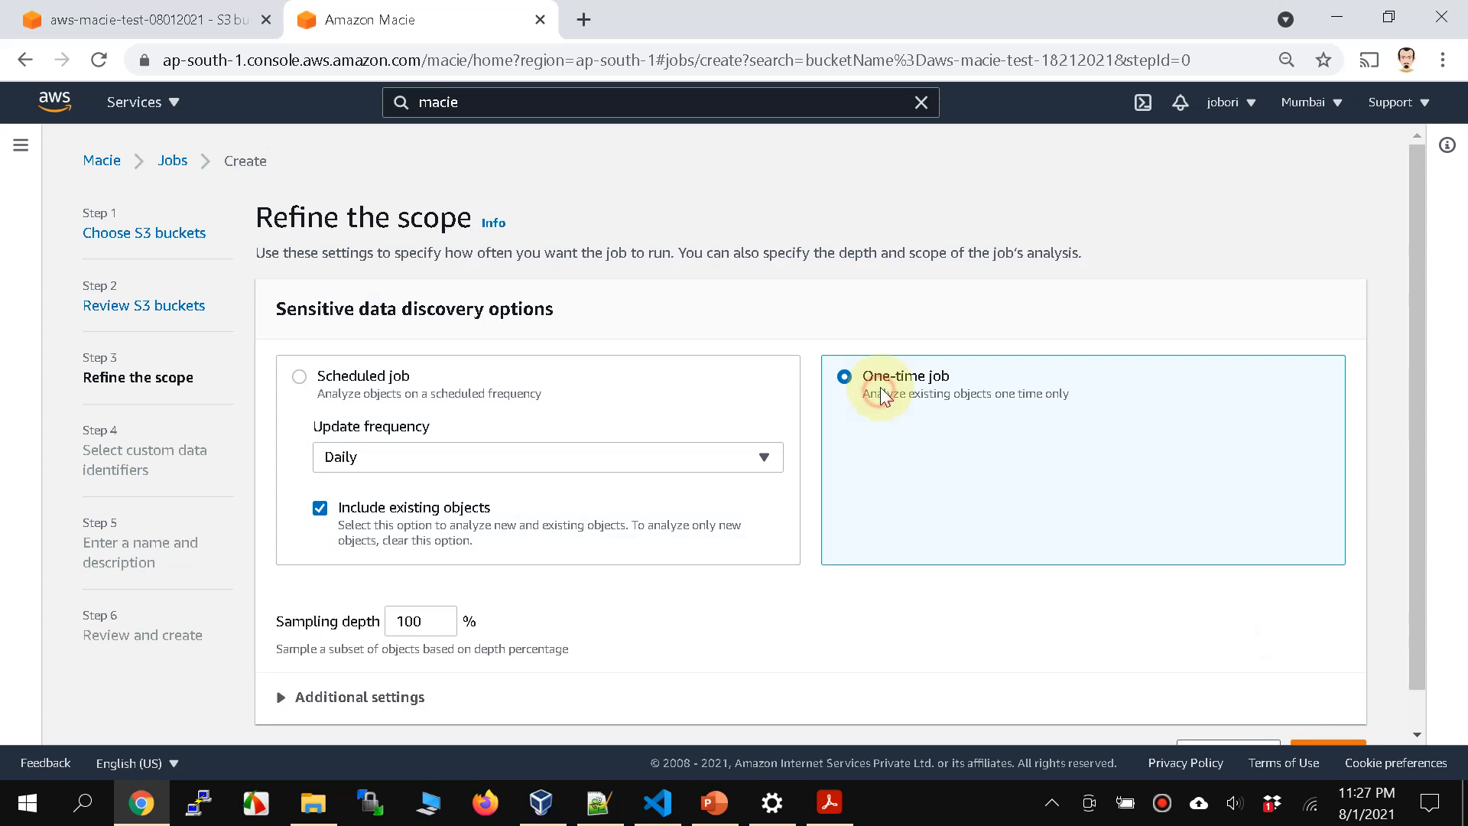
left_click(397, 383)
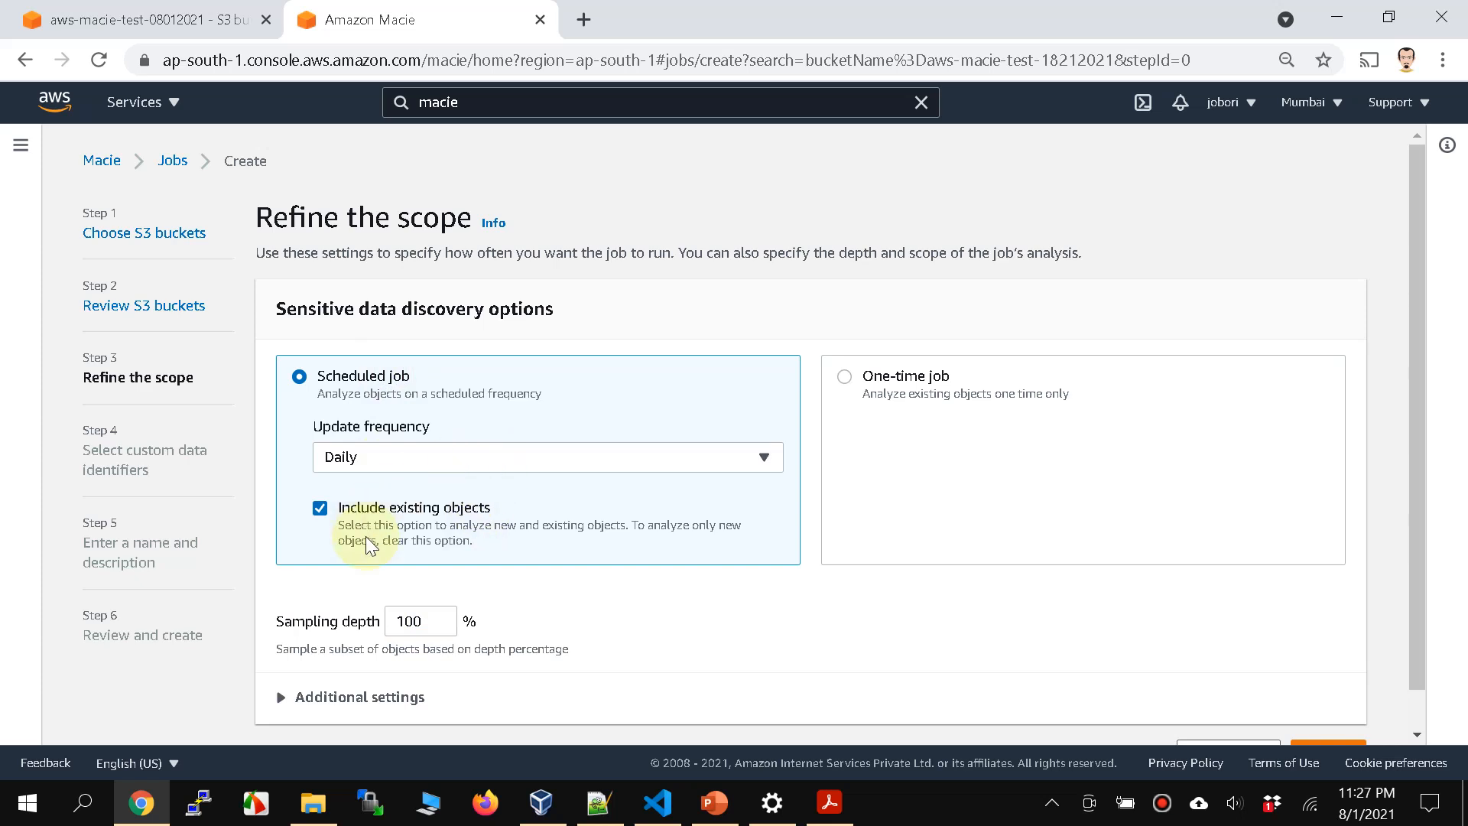
left_click(321, 508)
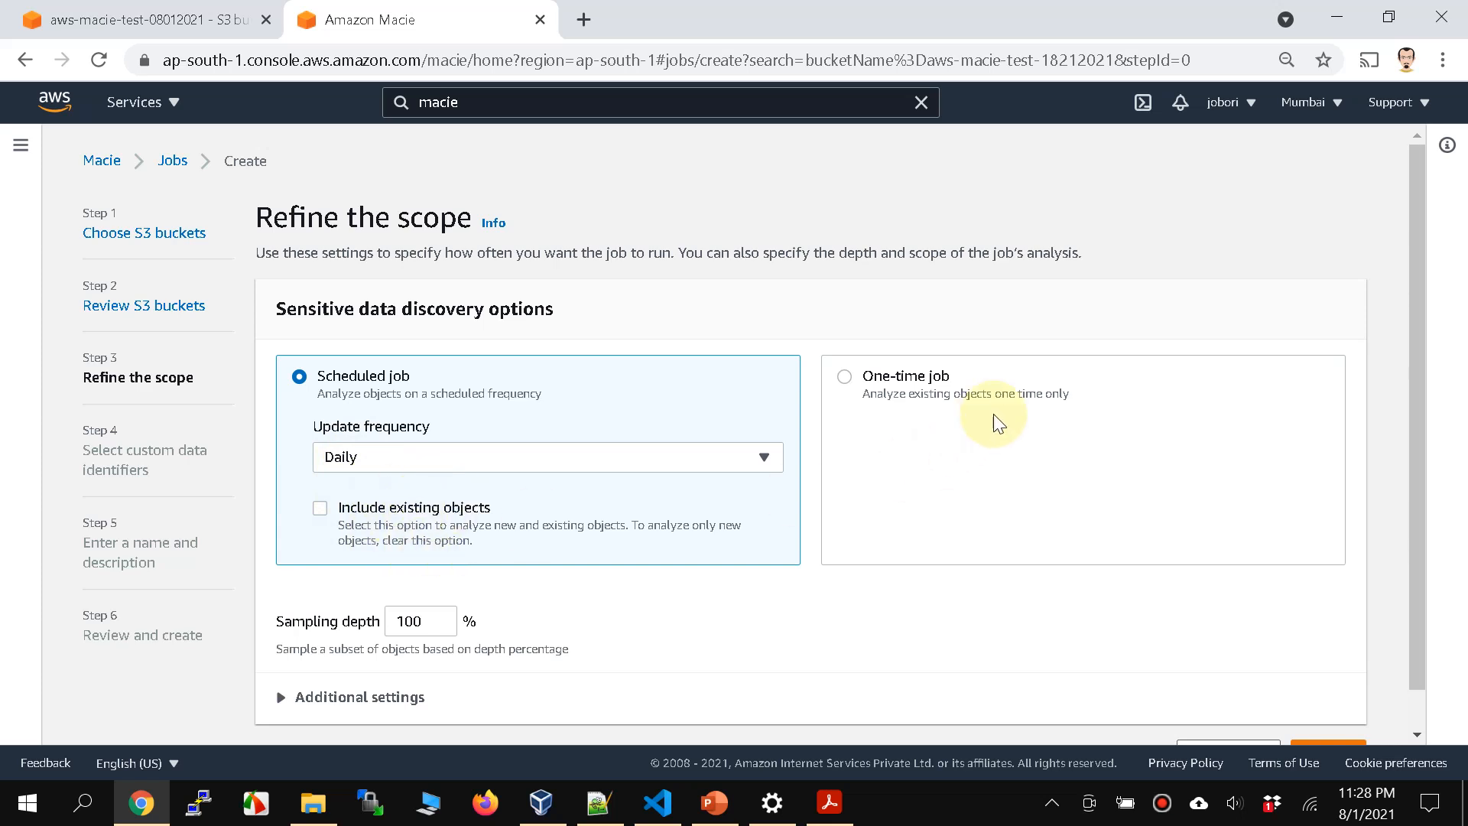
left_click(863, 382)
Step: Expand the additional scope settings and review the sampling depth option
scroll(937, 530, "down", 1)
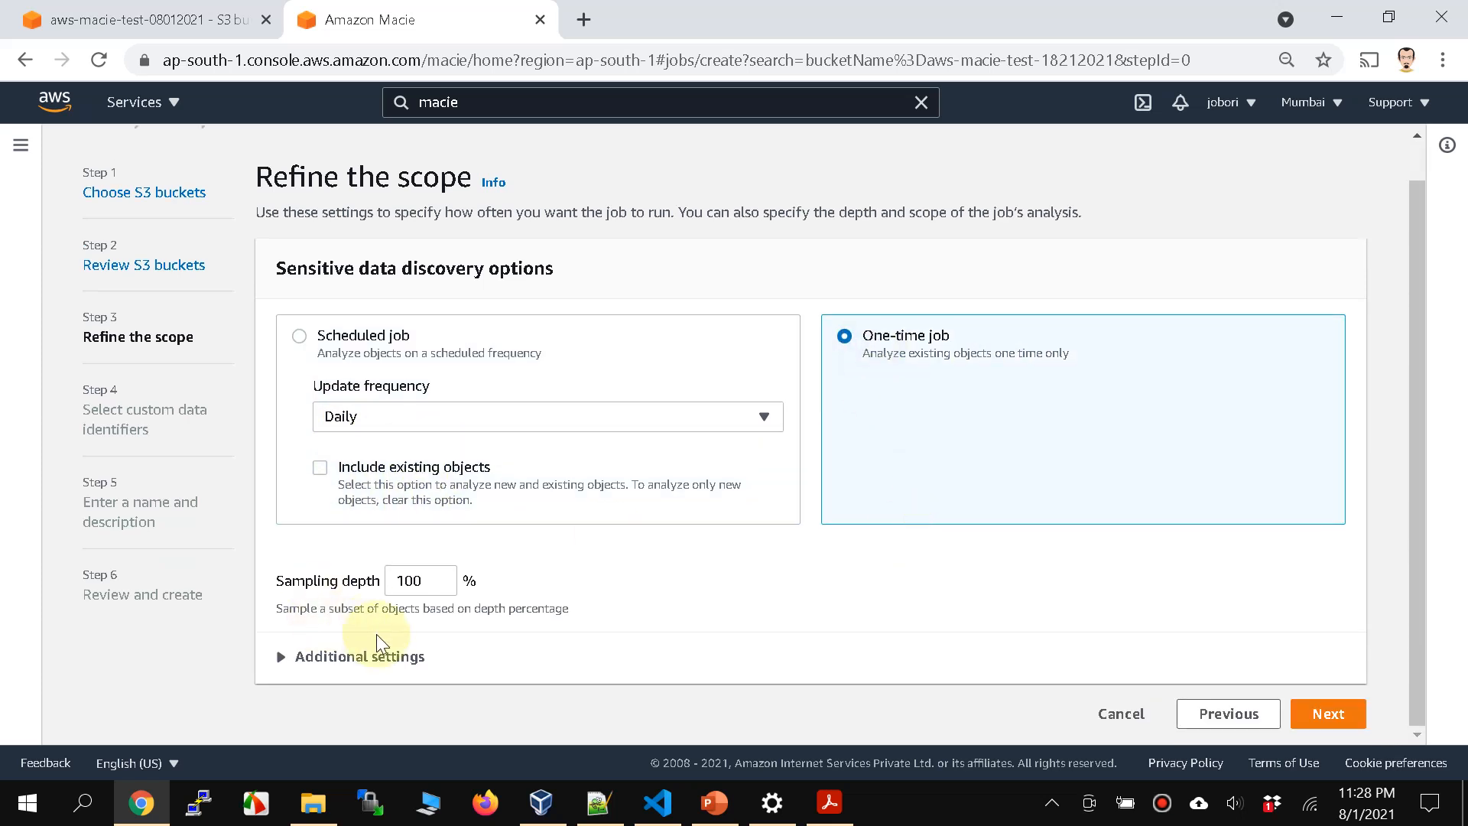
left_click(360, 656)
scroll(744, 641, "down", 2)
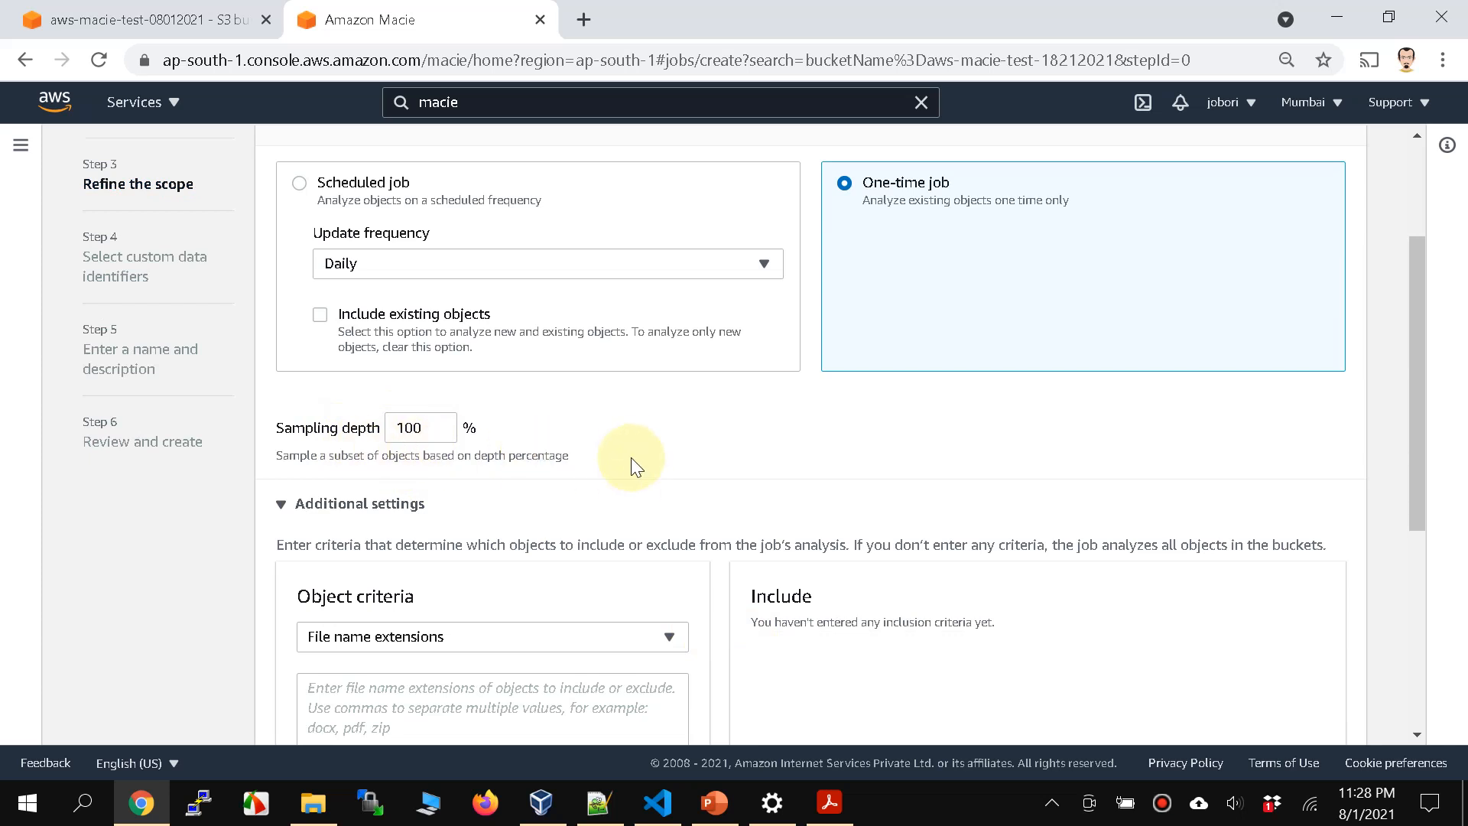
left_click_drag(632, 457, 295, 434)
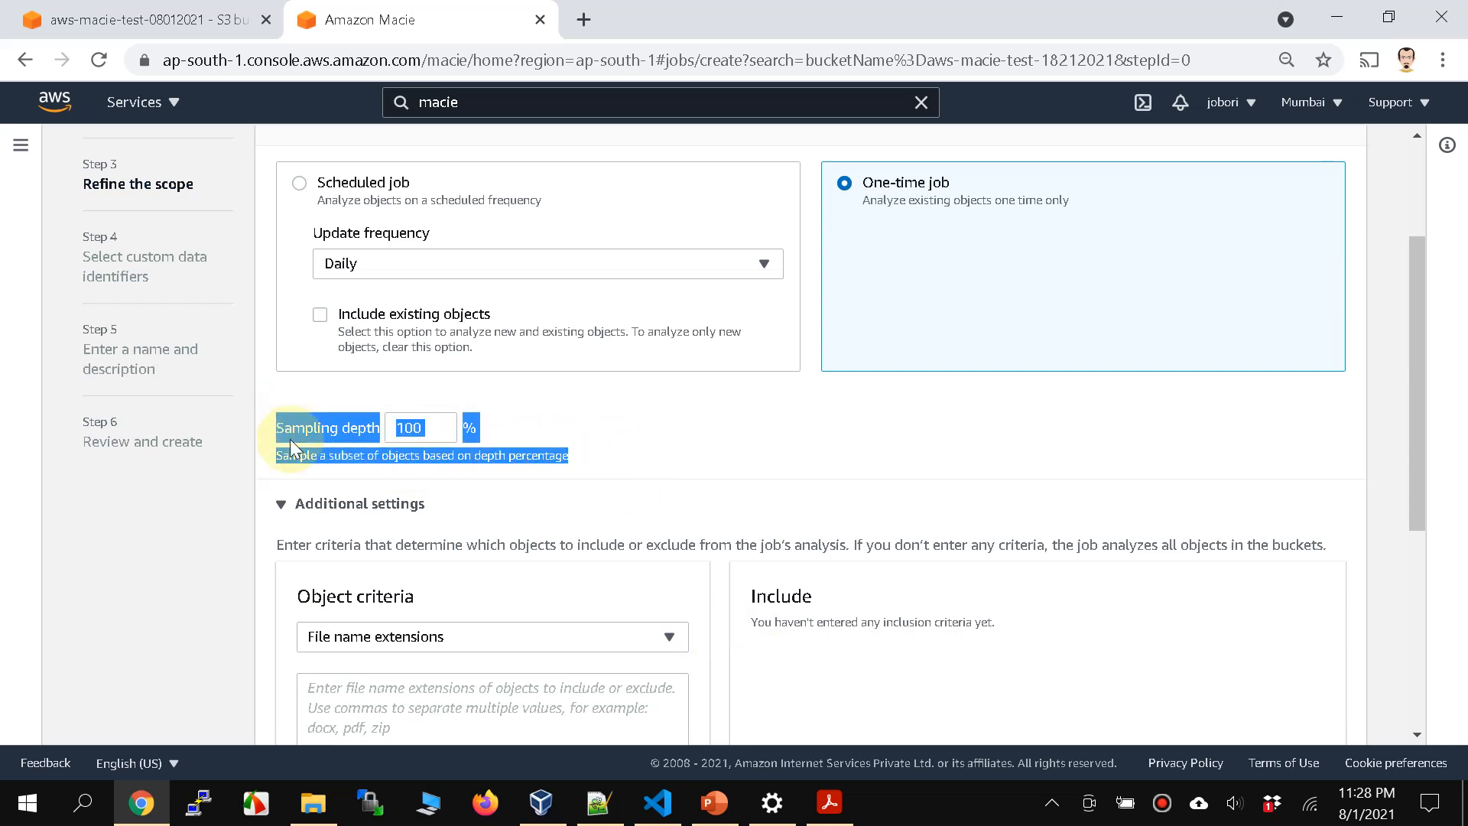
triple_click(297, 432)
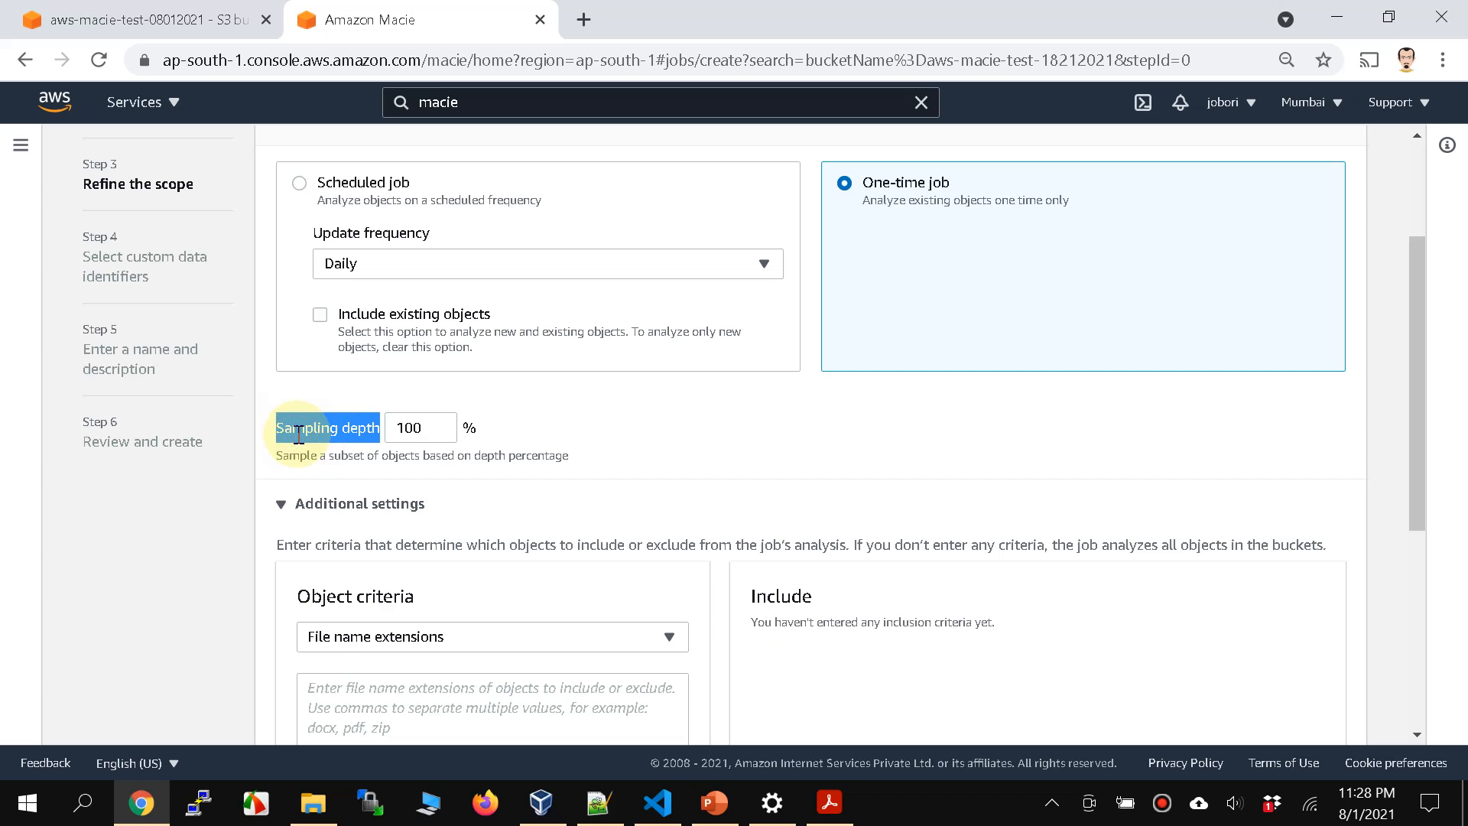
Step: Try to include the file name extensions pdf and txt as two separate object criteria
scroll(613, 553, "down", 4)
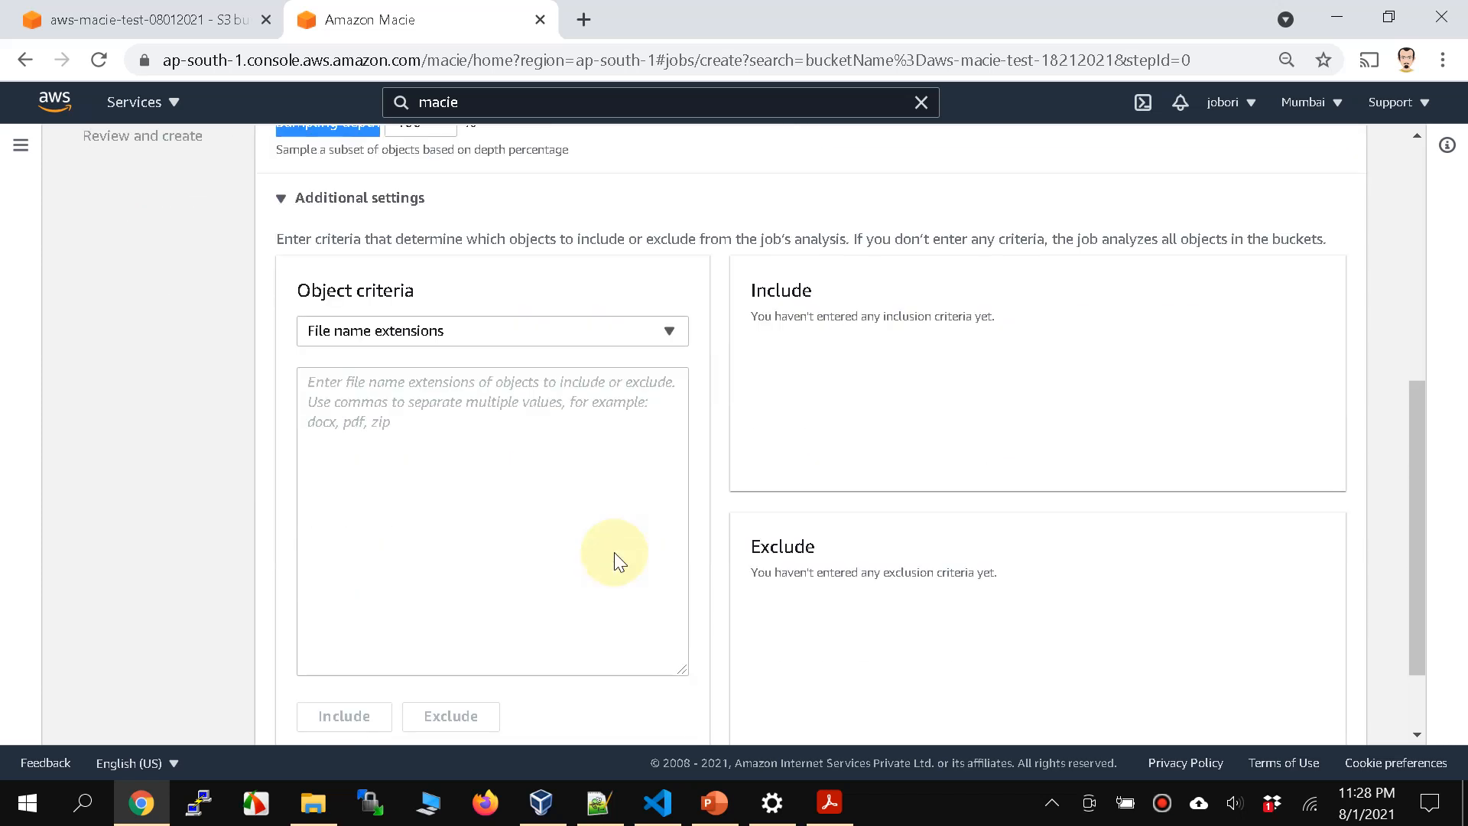
left_click(502, 416)
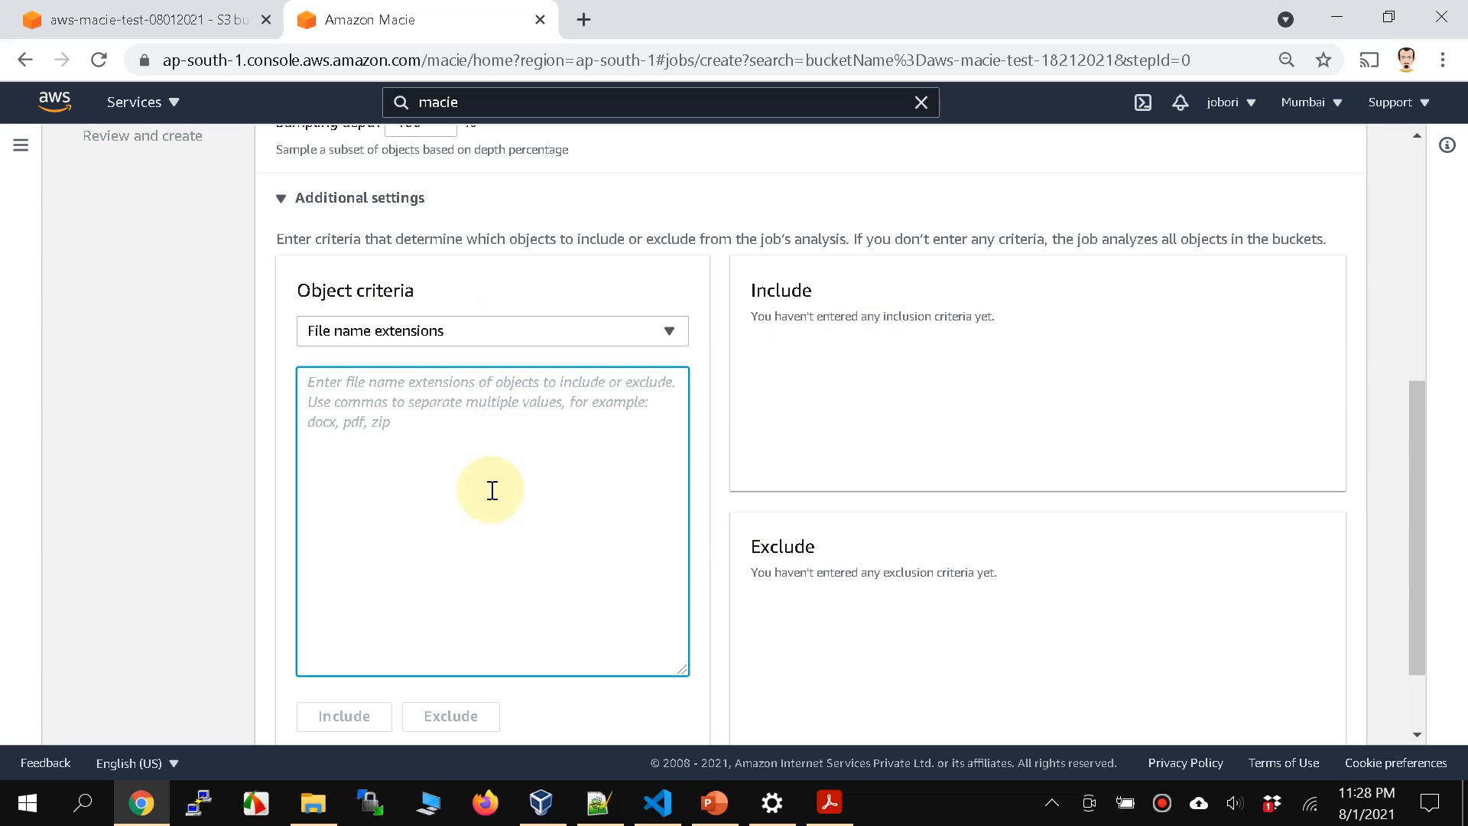
type("pdf")
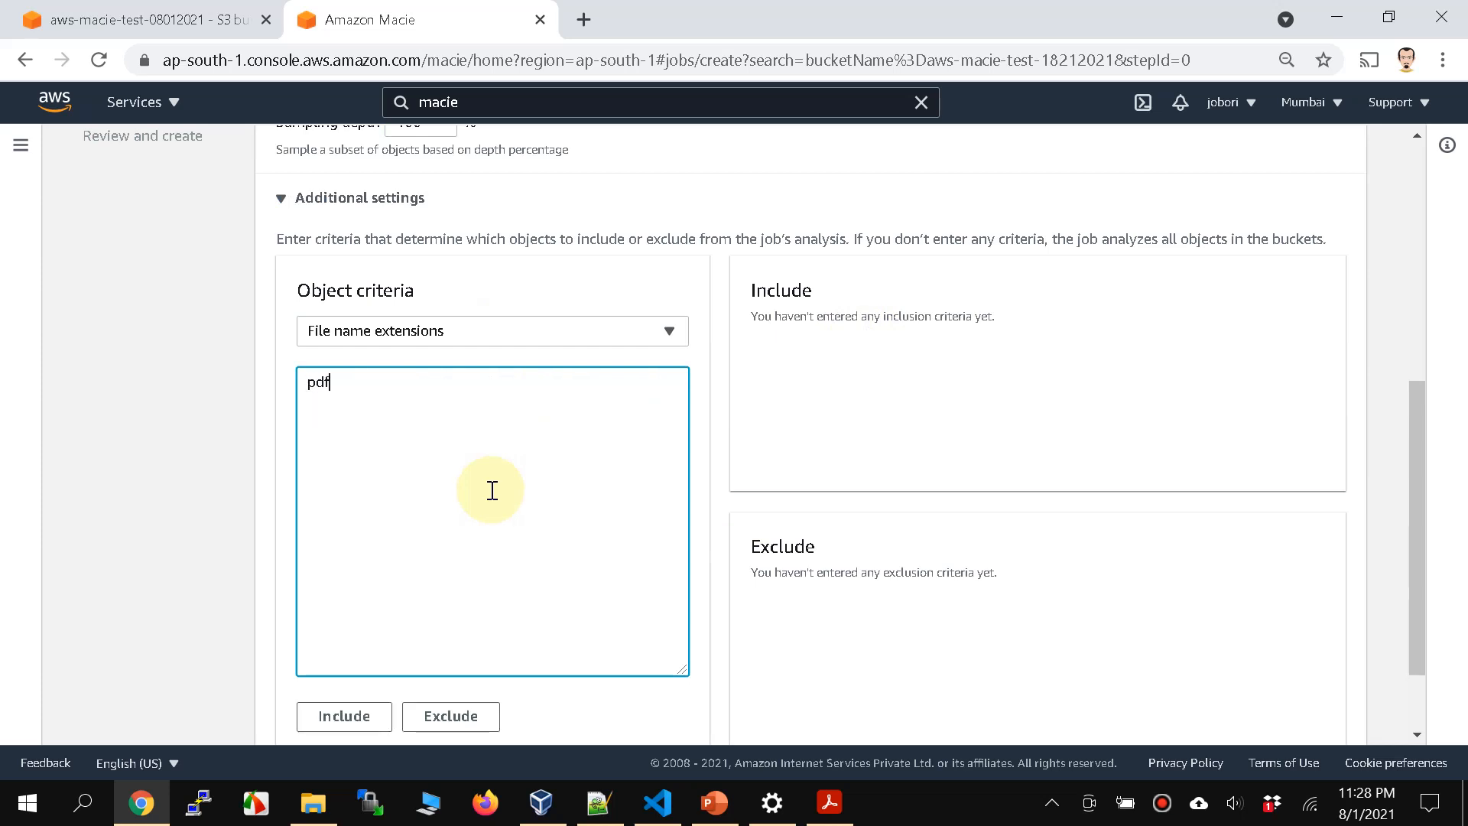
left_click(382, 716)
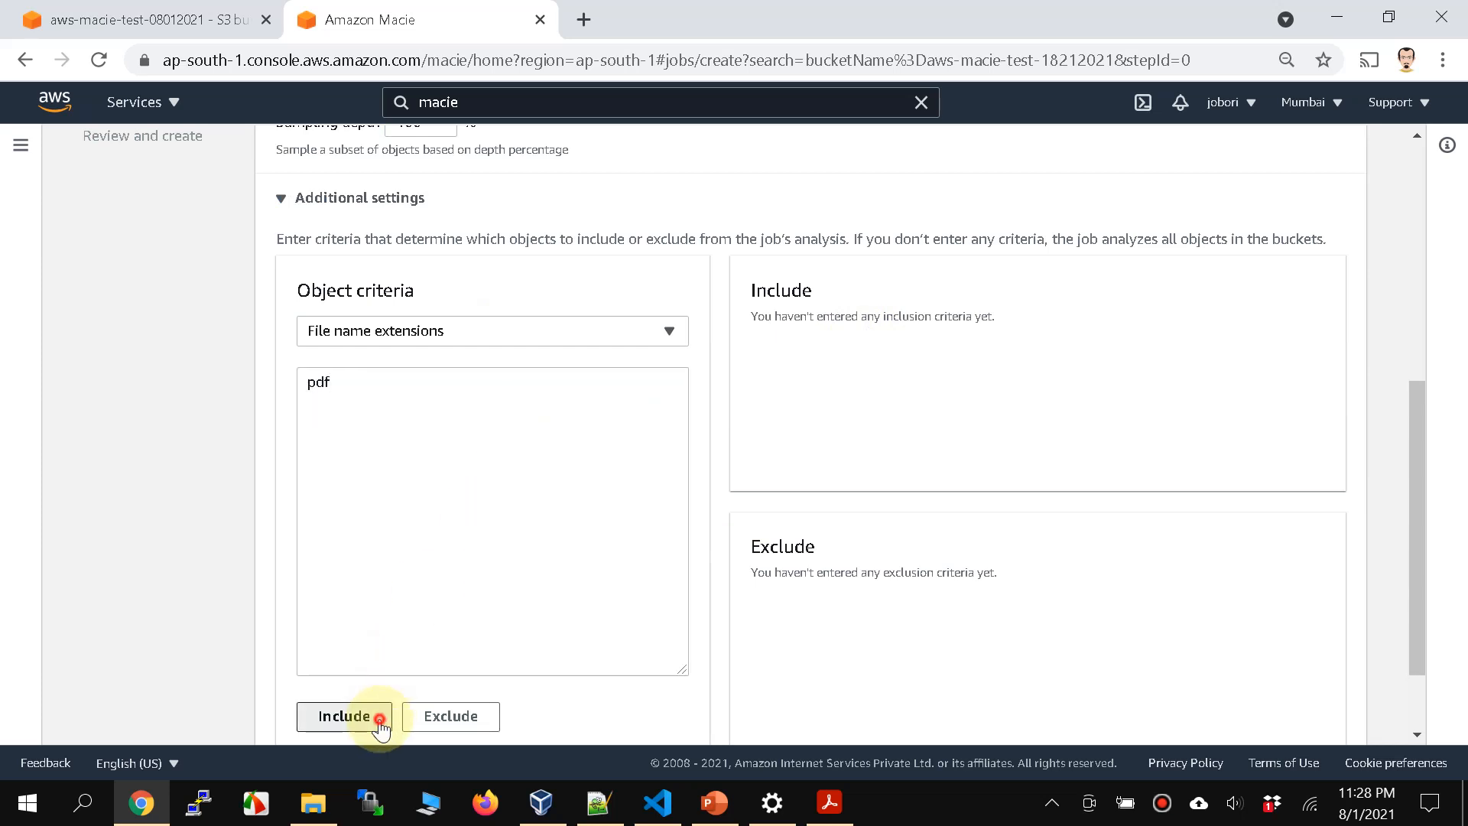
left_click(496, 448)
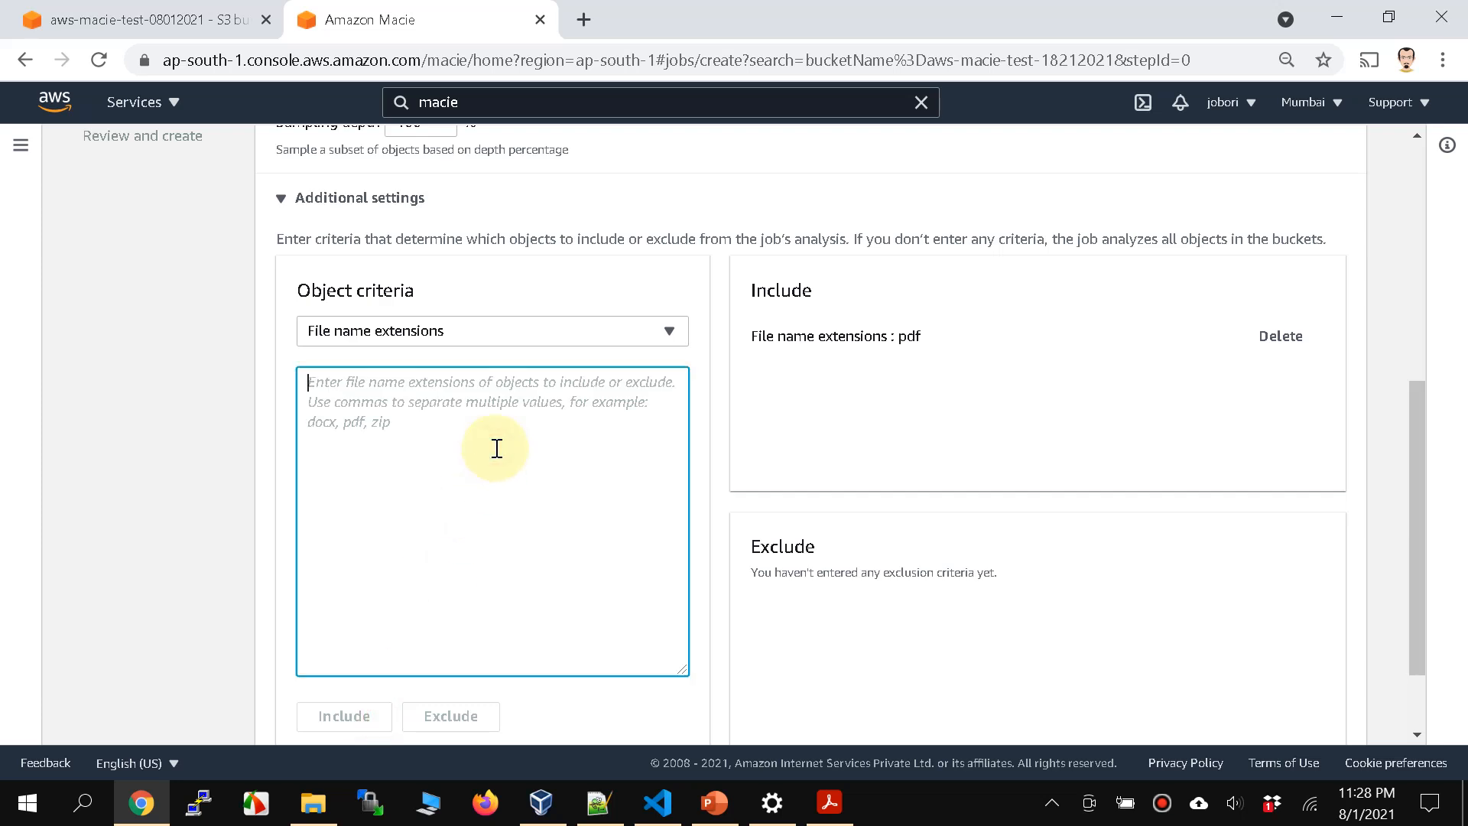
type("txt")
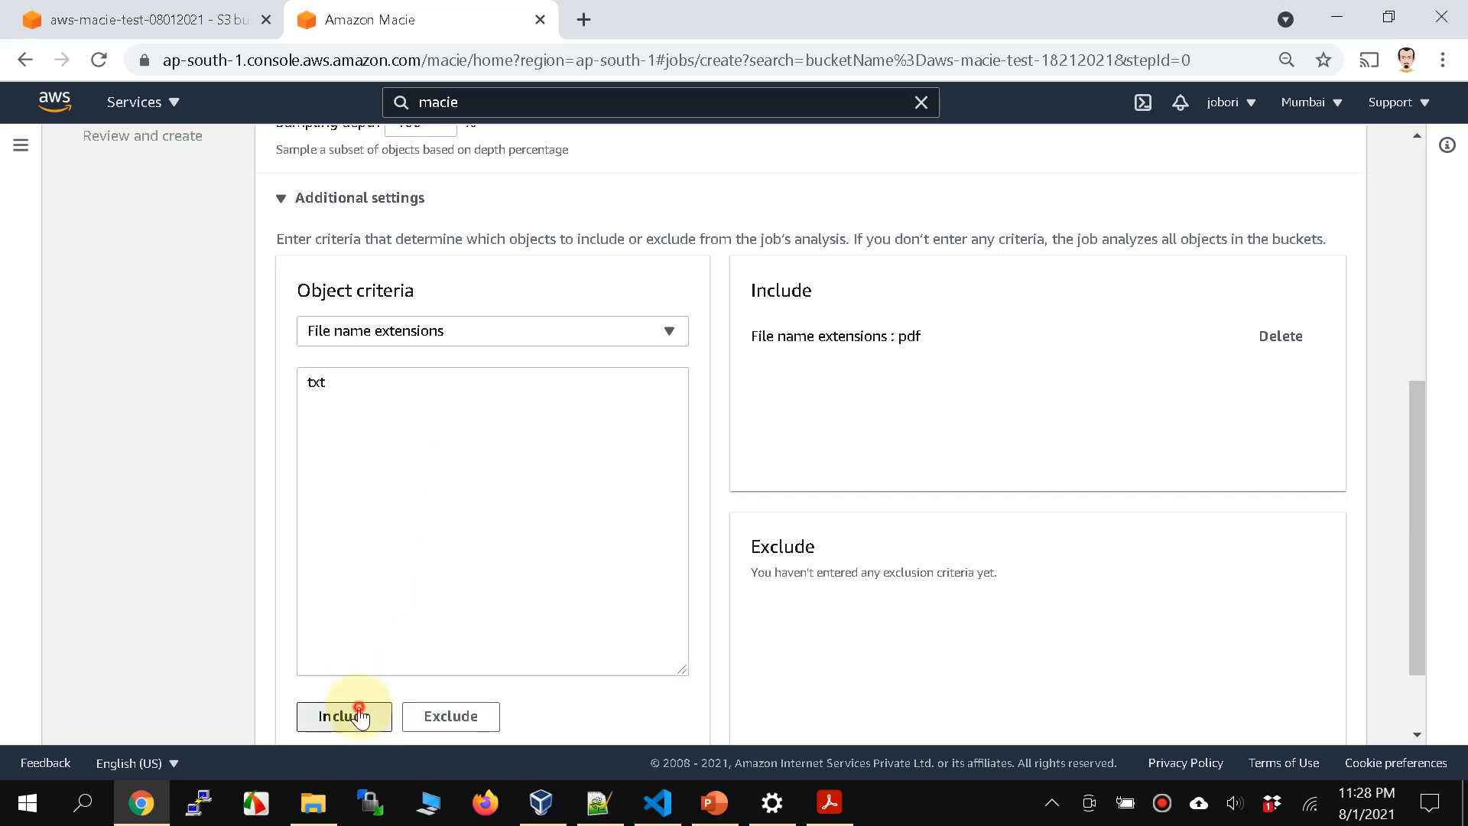
left_click(358, 715)
Step: Include the file name extensions pdf, txt together as one object criterion and review the include and exclude criteria
left_click(418, 383)
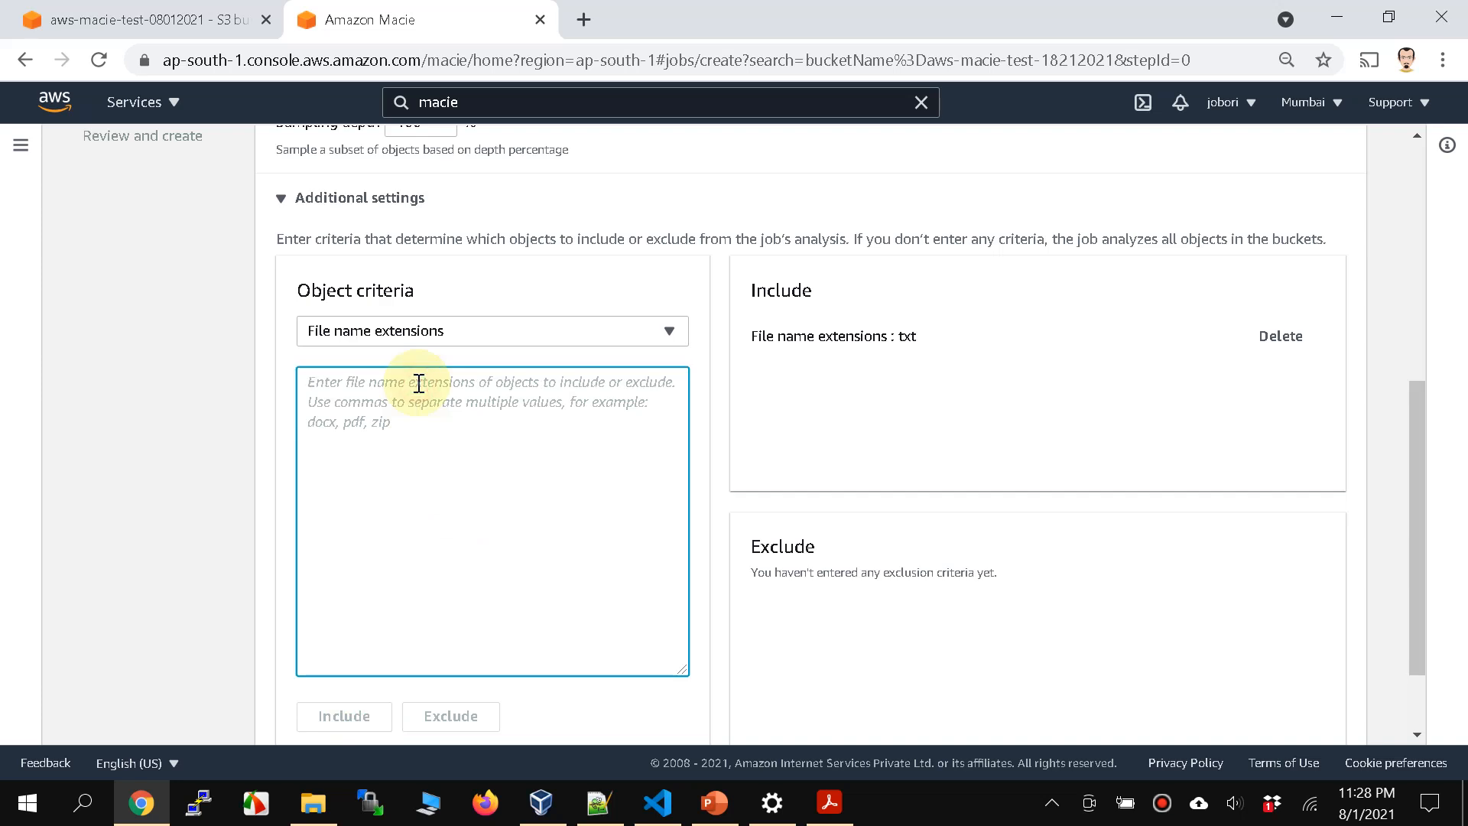
type("pdf, t")
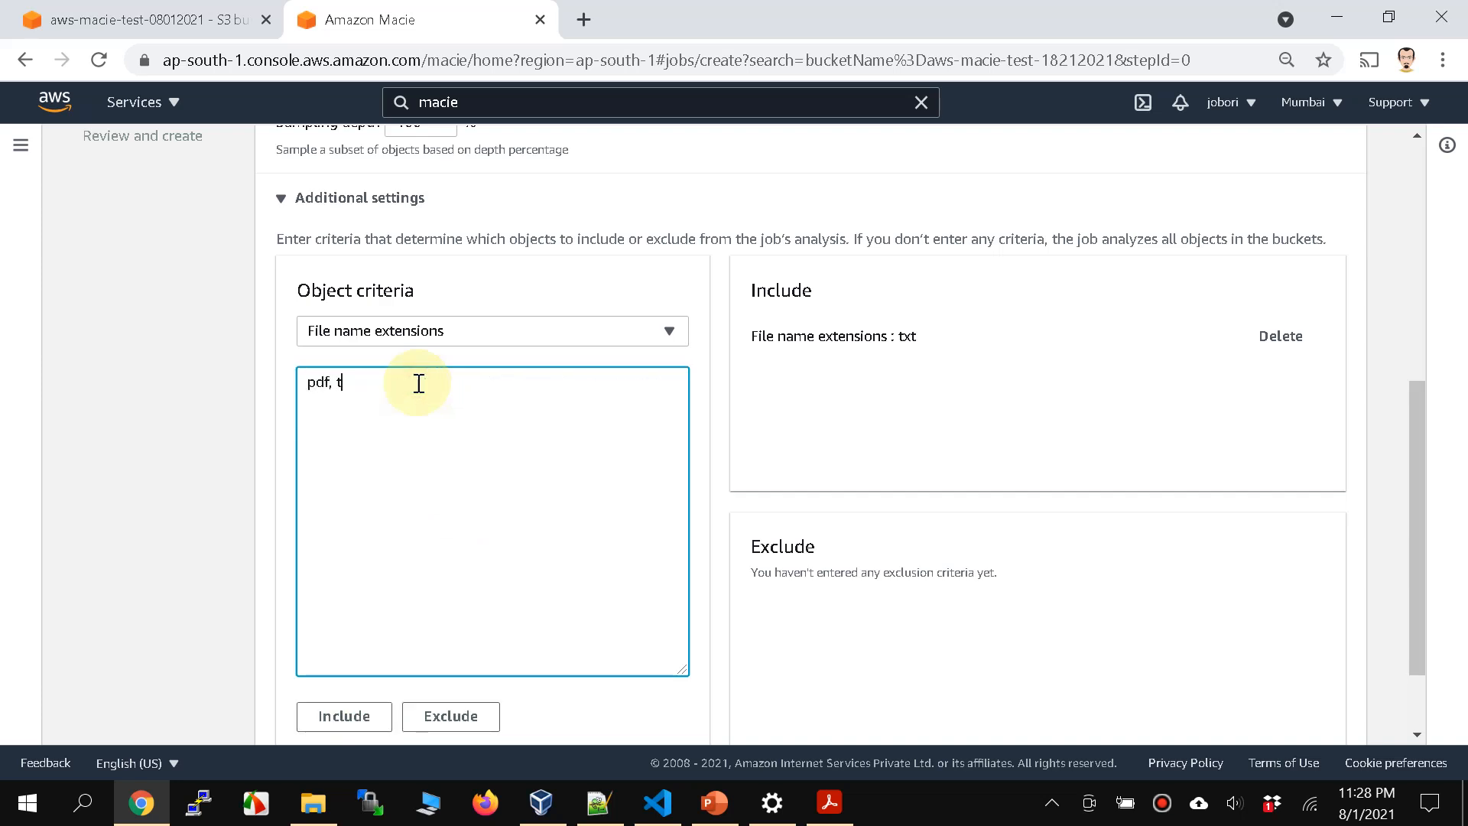
left_click(362, 717)
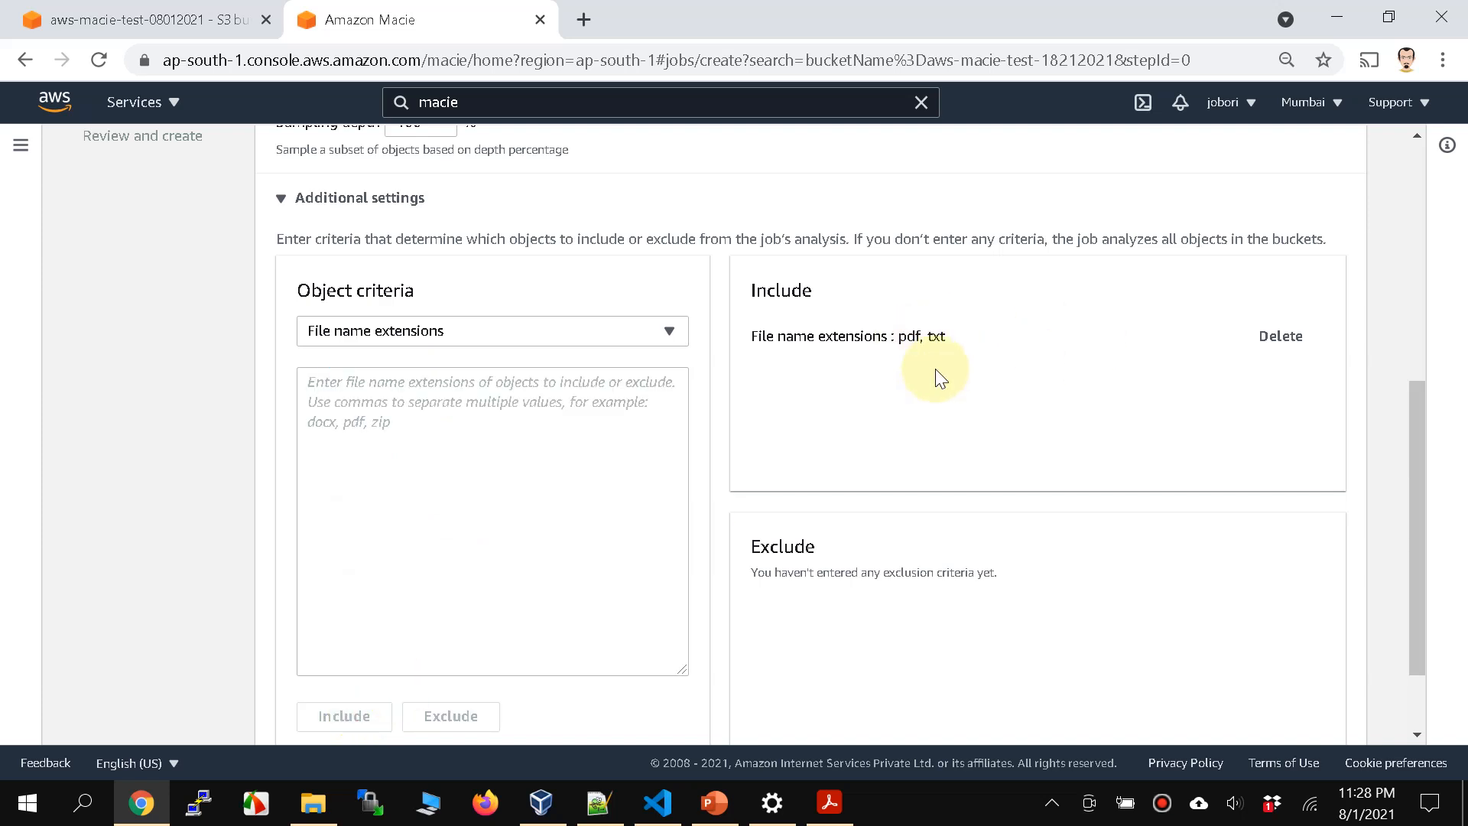
scroll(941, 378, "down", 2)
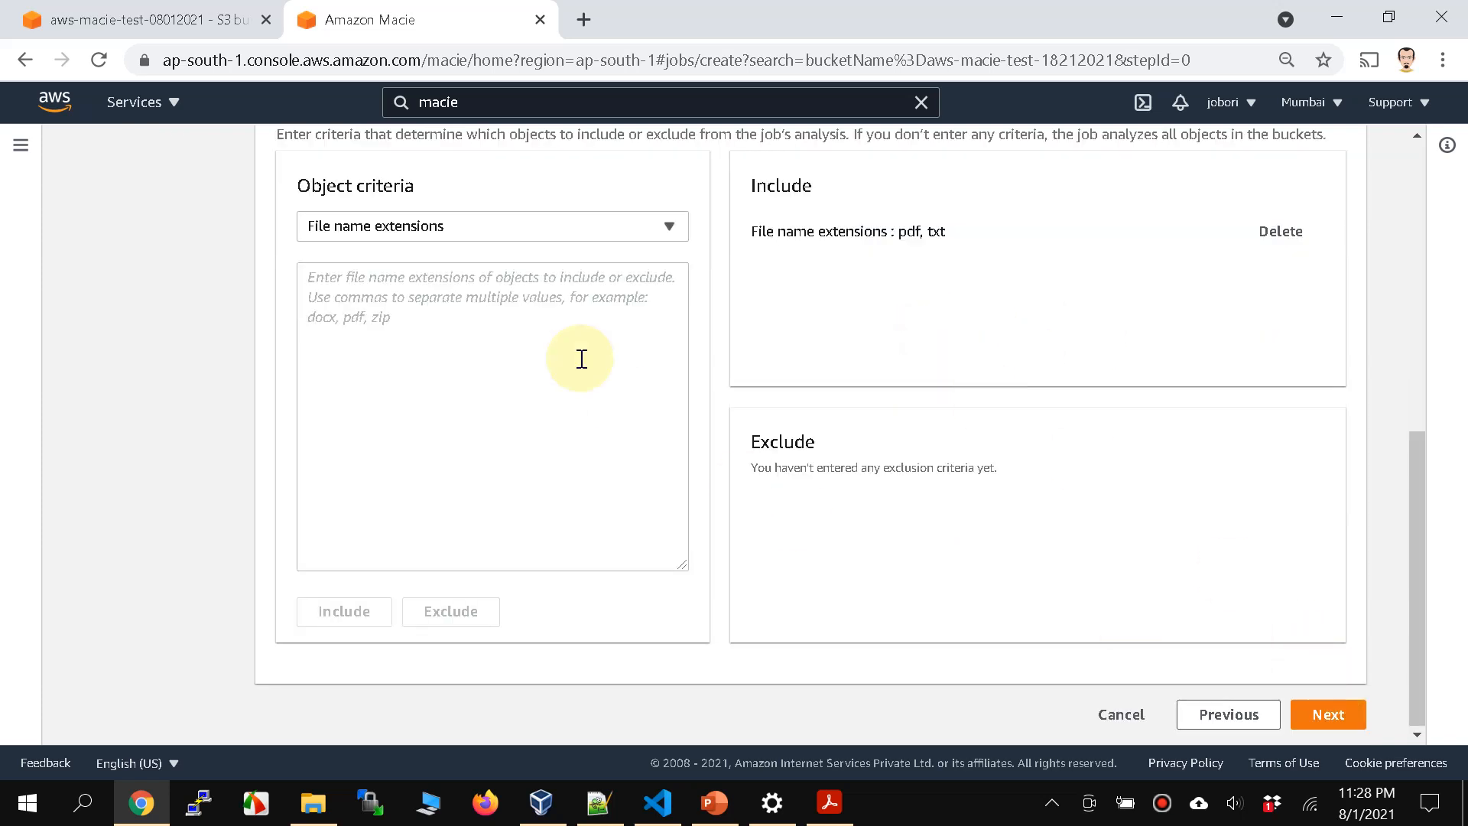
scroll(582, 358, "up", 3)
scroll(1006, 528, "down", 3)
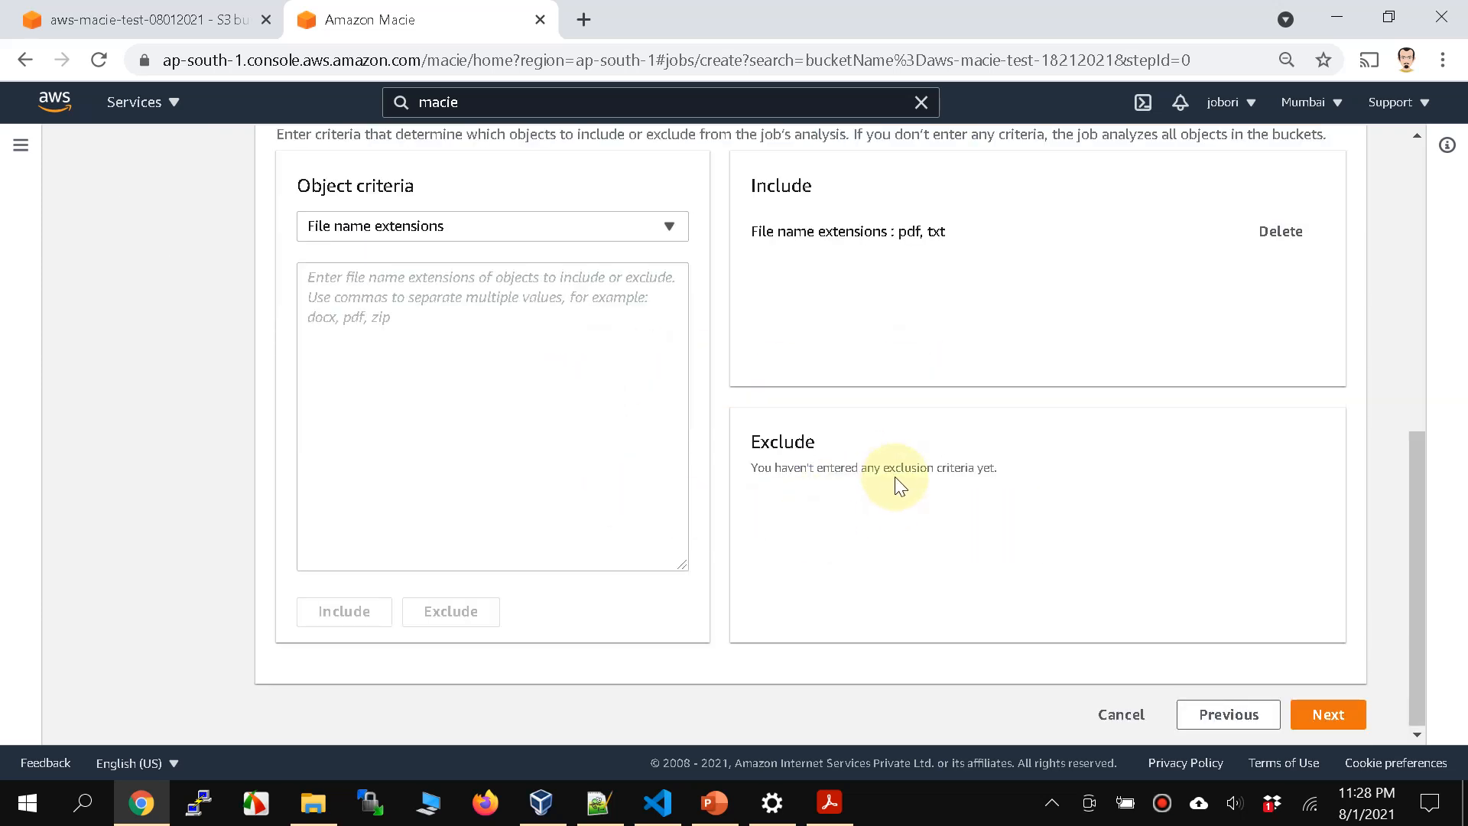
scroll(873, 508, "up", 2)
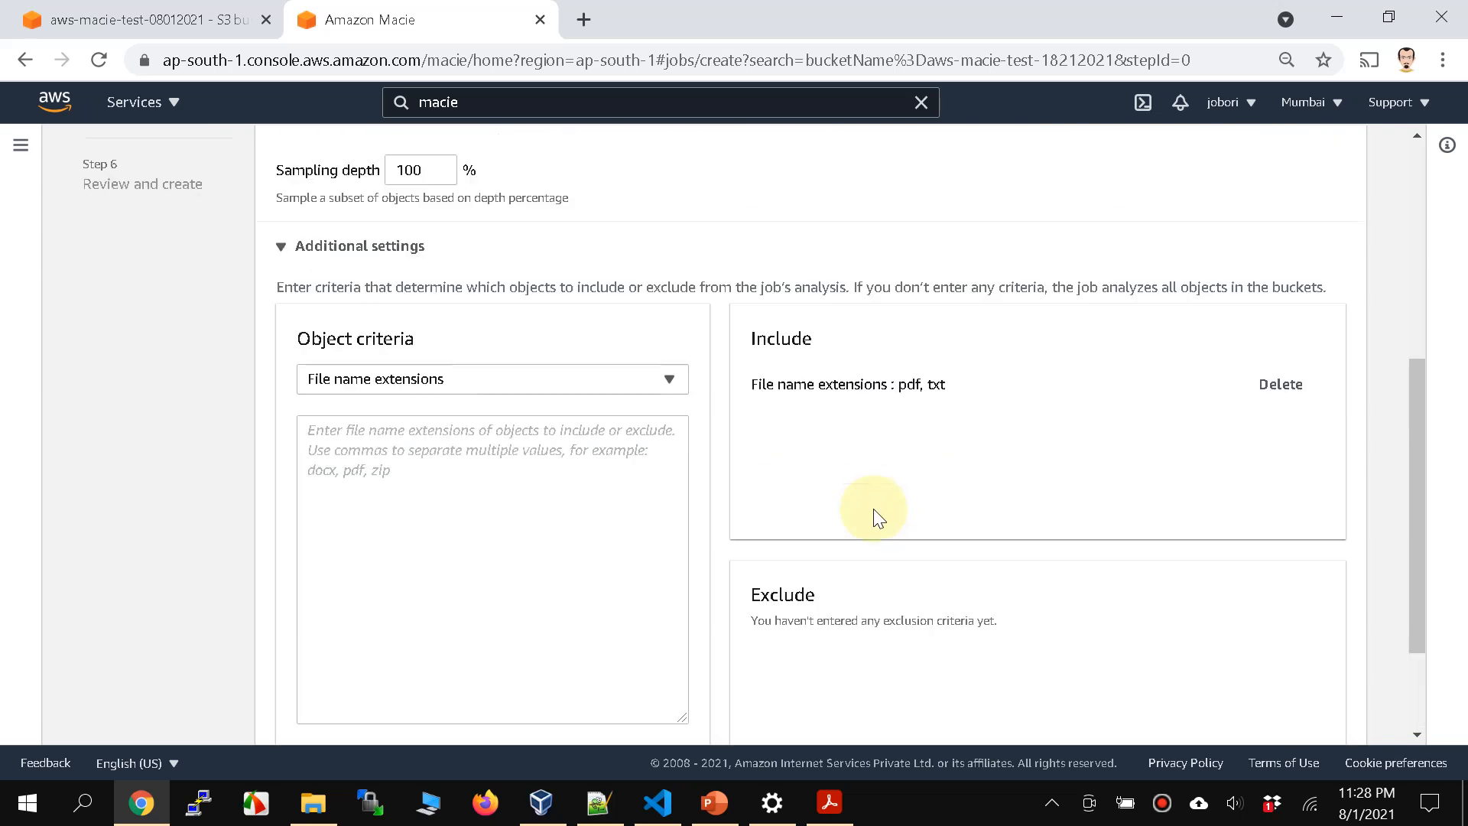
scroll(1259, 577, "down", 2)
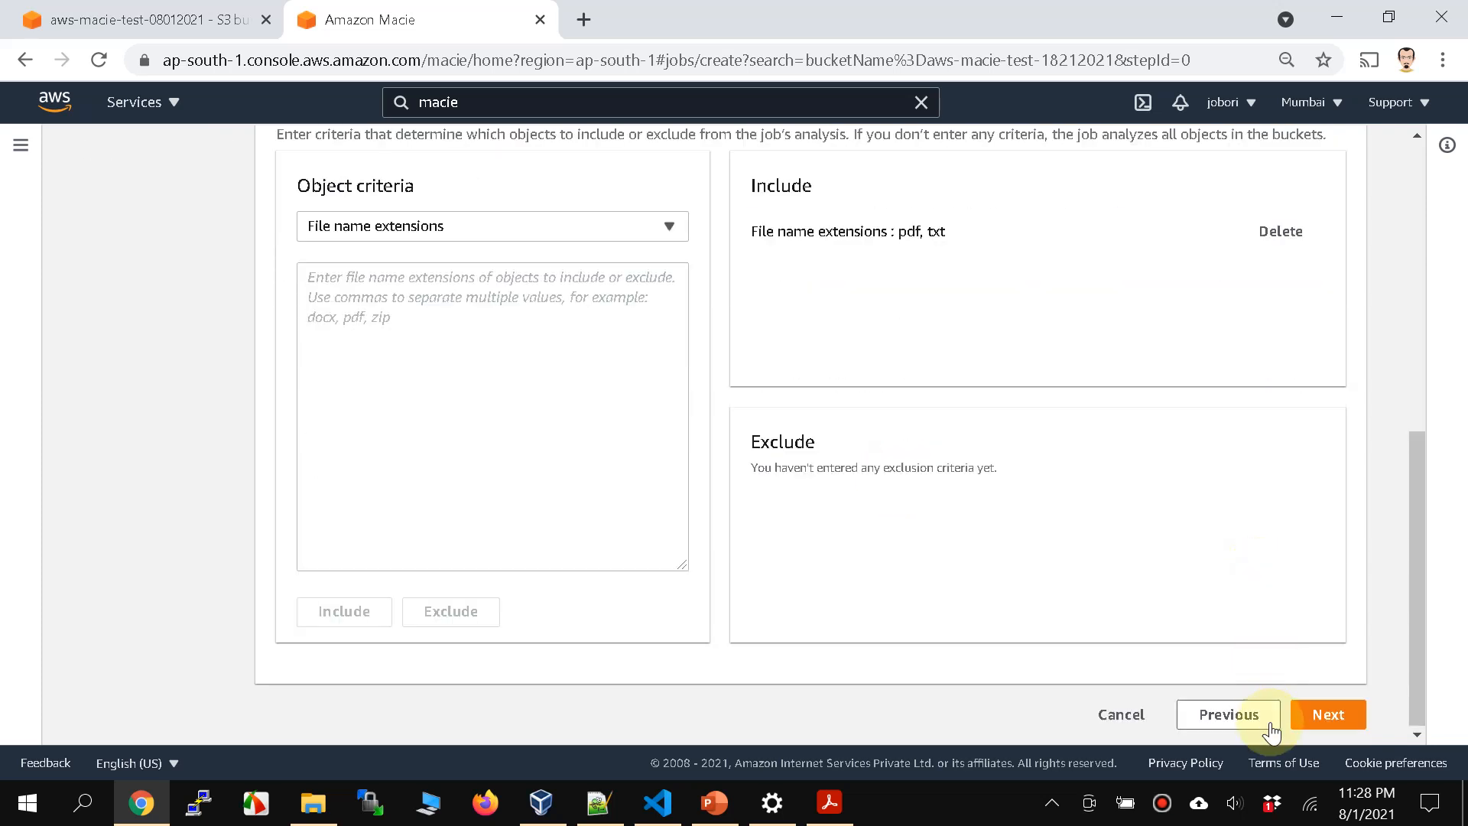
Step: Finish the scope settings and select the AADHAR CARD NUMBER and PAN CARD custom data identifiers for the job
left_click(1341, 721)
left_click(292, 390)
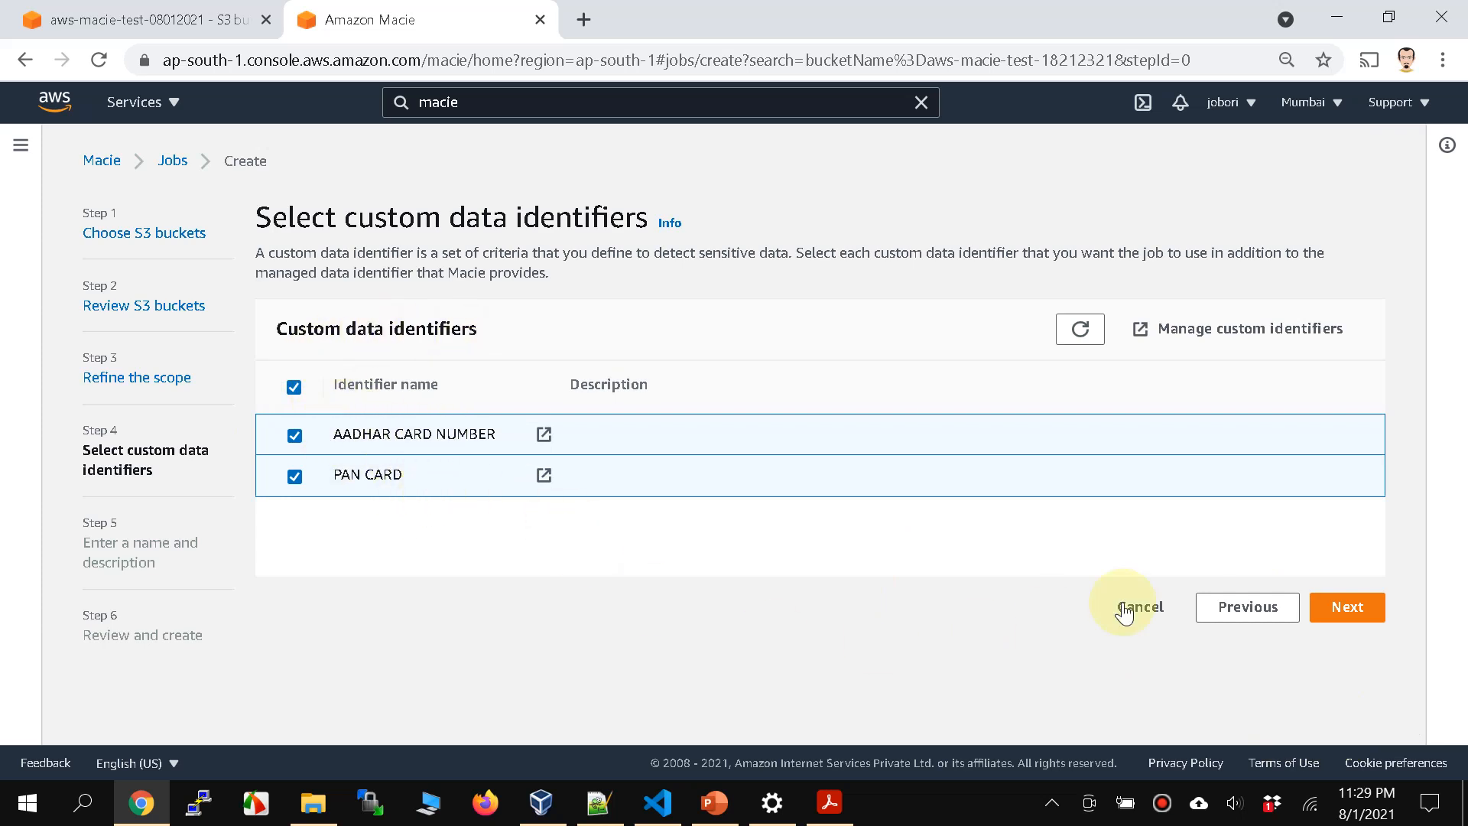
left_click(1365, 610)
Step: Name the job macie-job-1, leave the description empty, and submit it from the final review
left_click(444, 399)
type("macie-job-1")
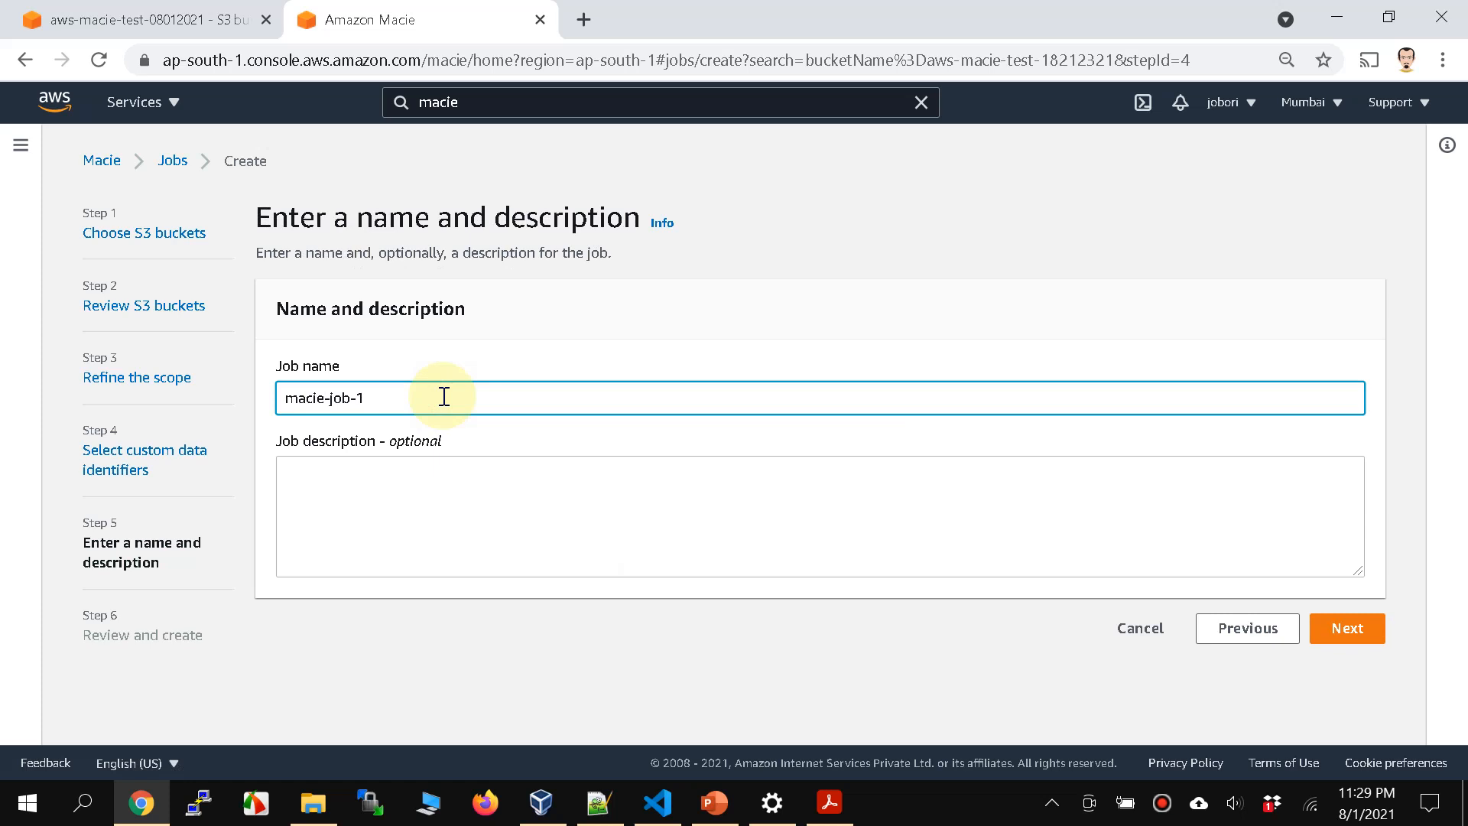
left_click(1346, 627)
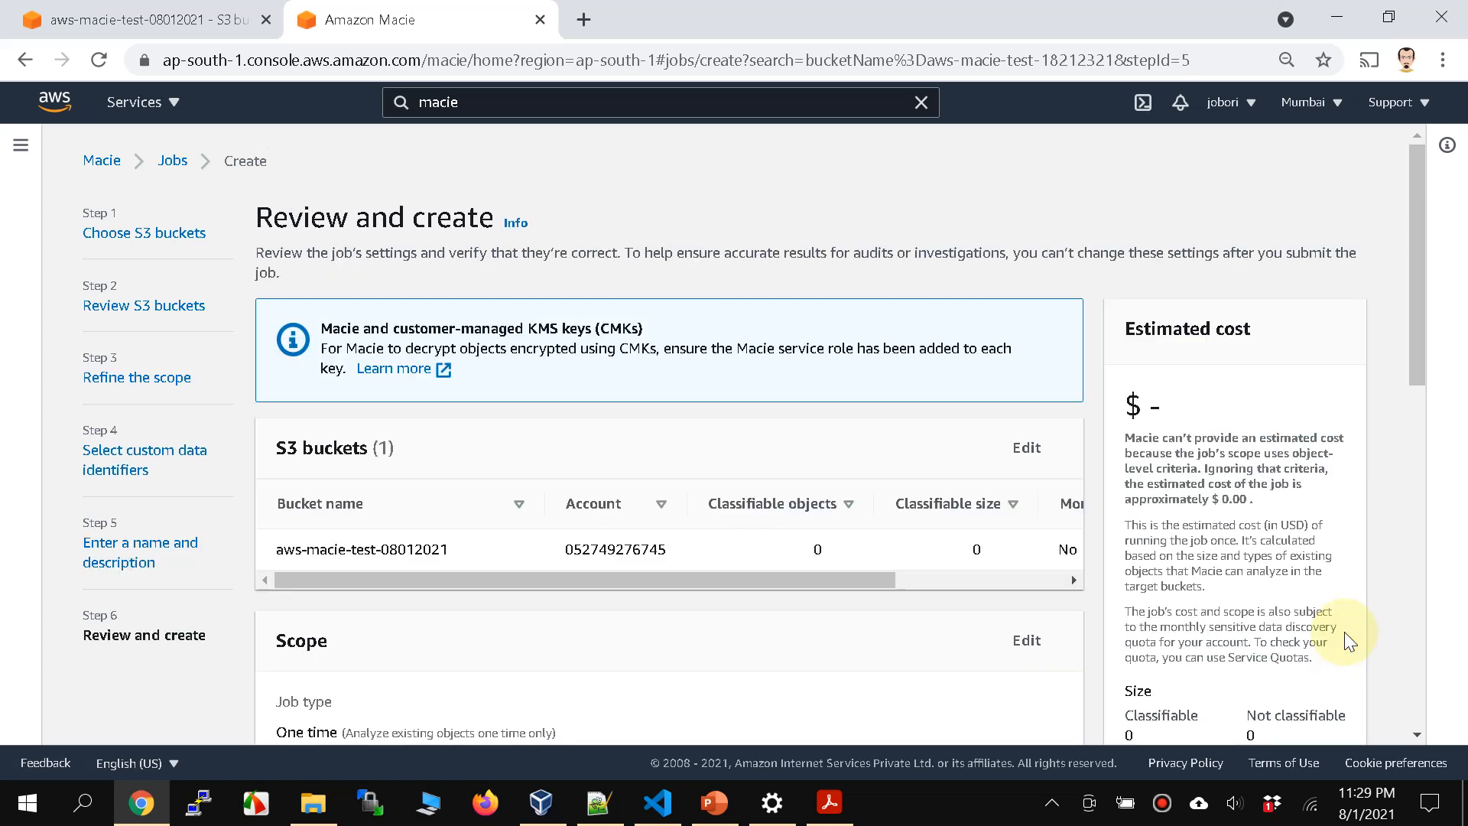
scroll(1344, 632, "down", 8)
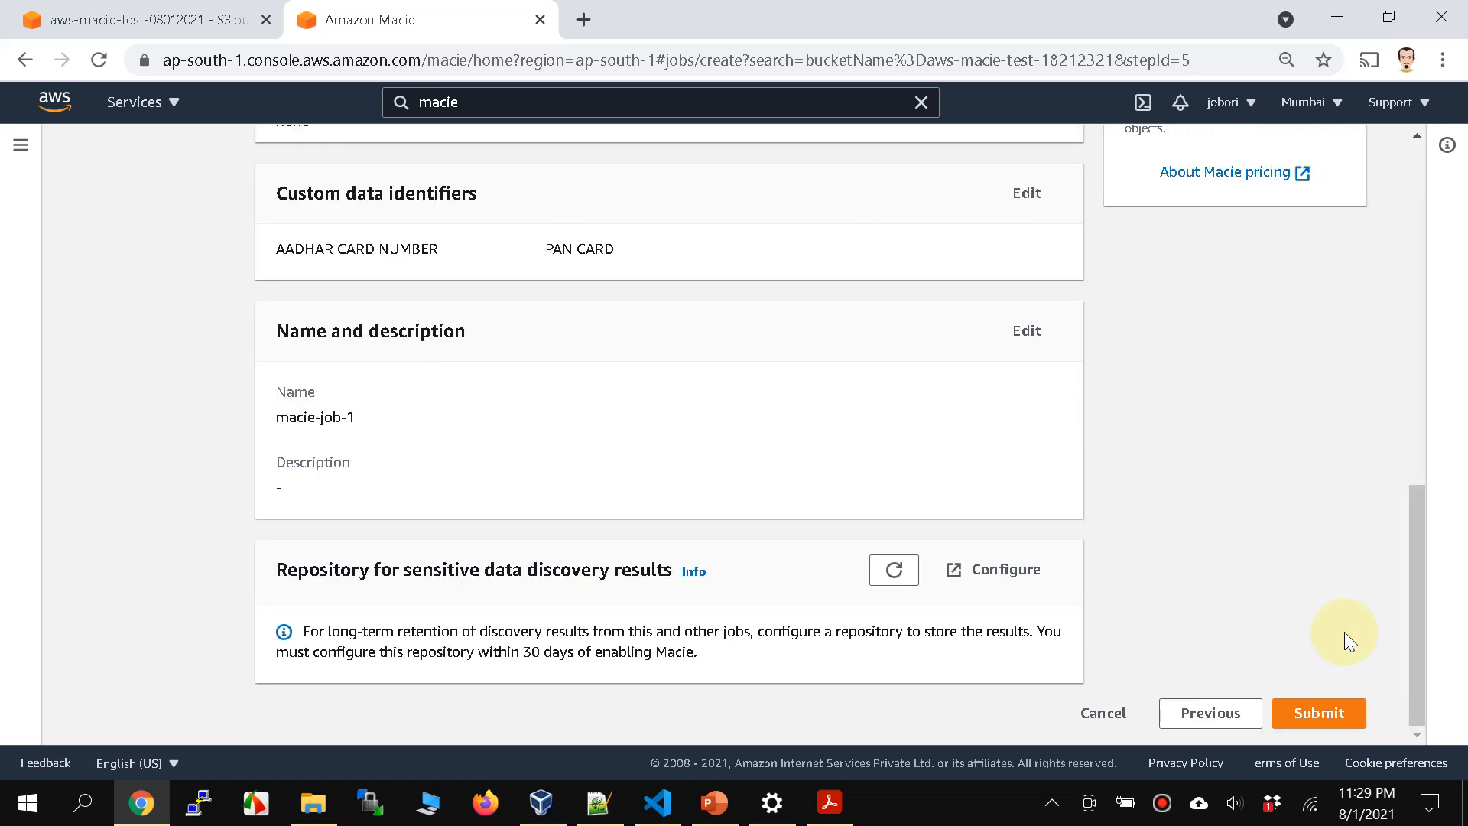
left_click(1310, 704)
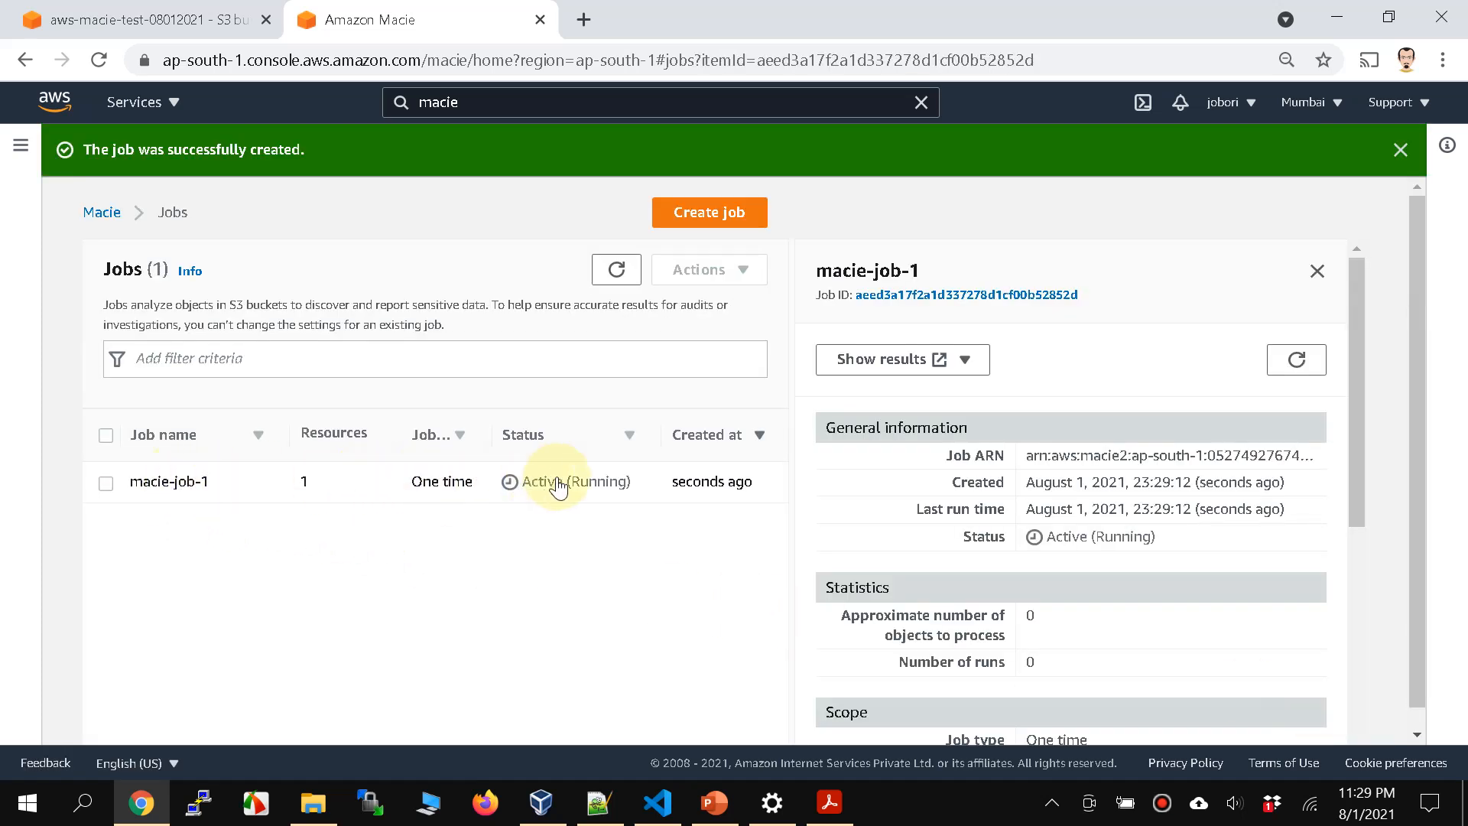
Step: Refresh the jobs list, select macie-job-1, and show and refresh its findings
left_click(17, 155)
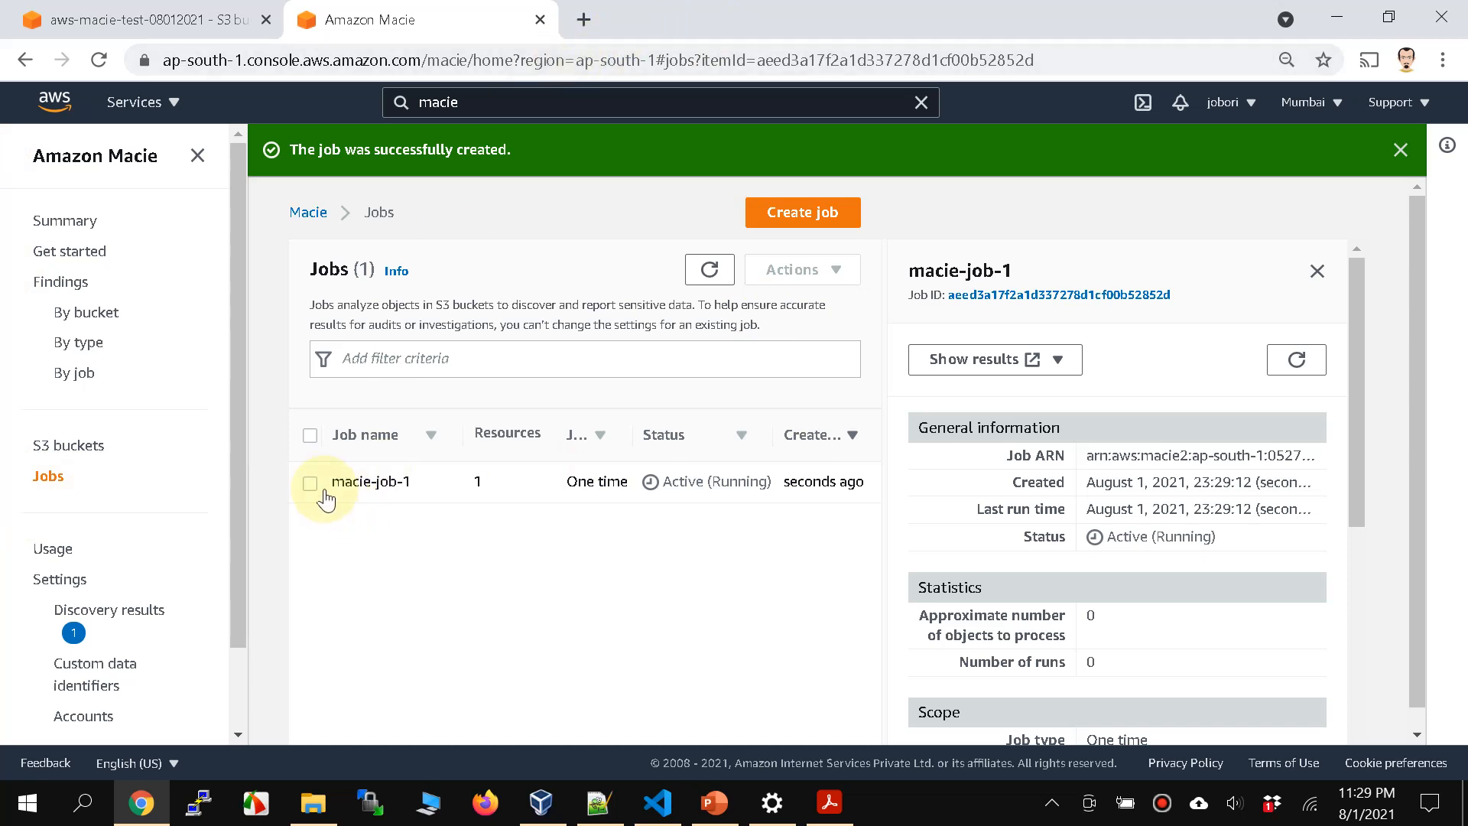
left_click(698, 282)
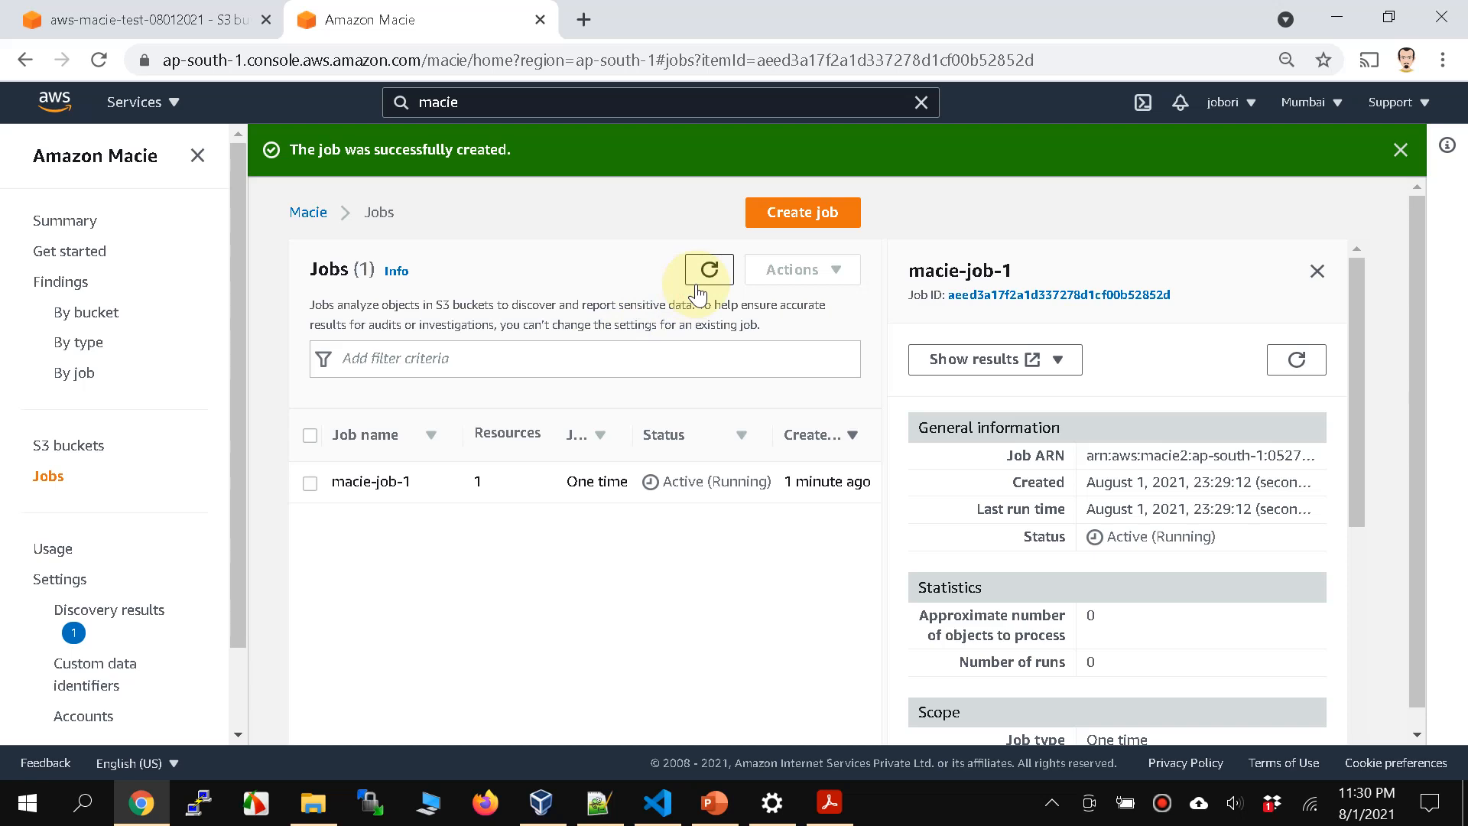
left_click(310, 483)
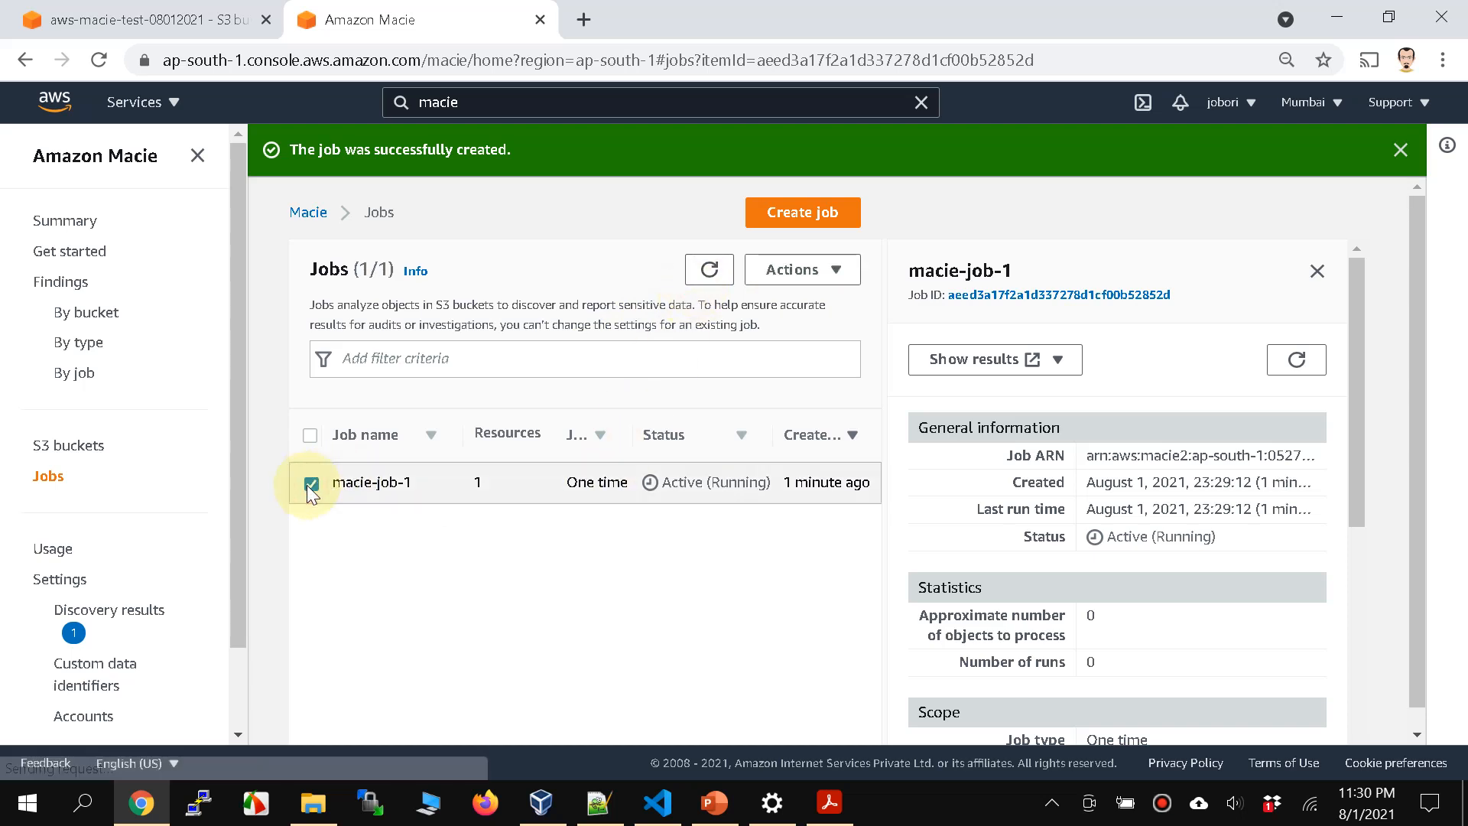
left_click(1058, 360)
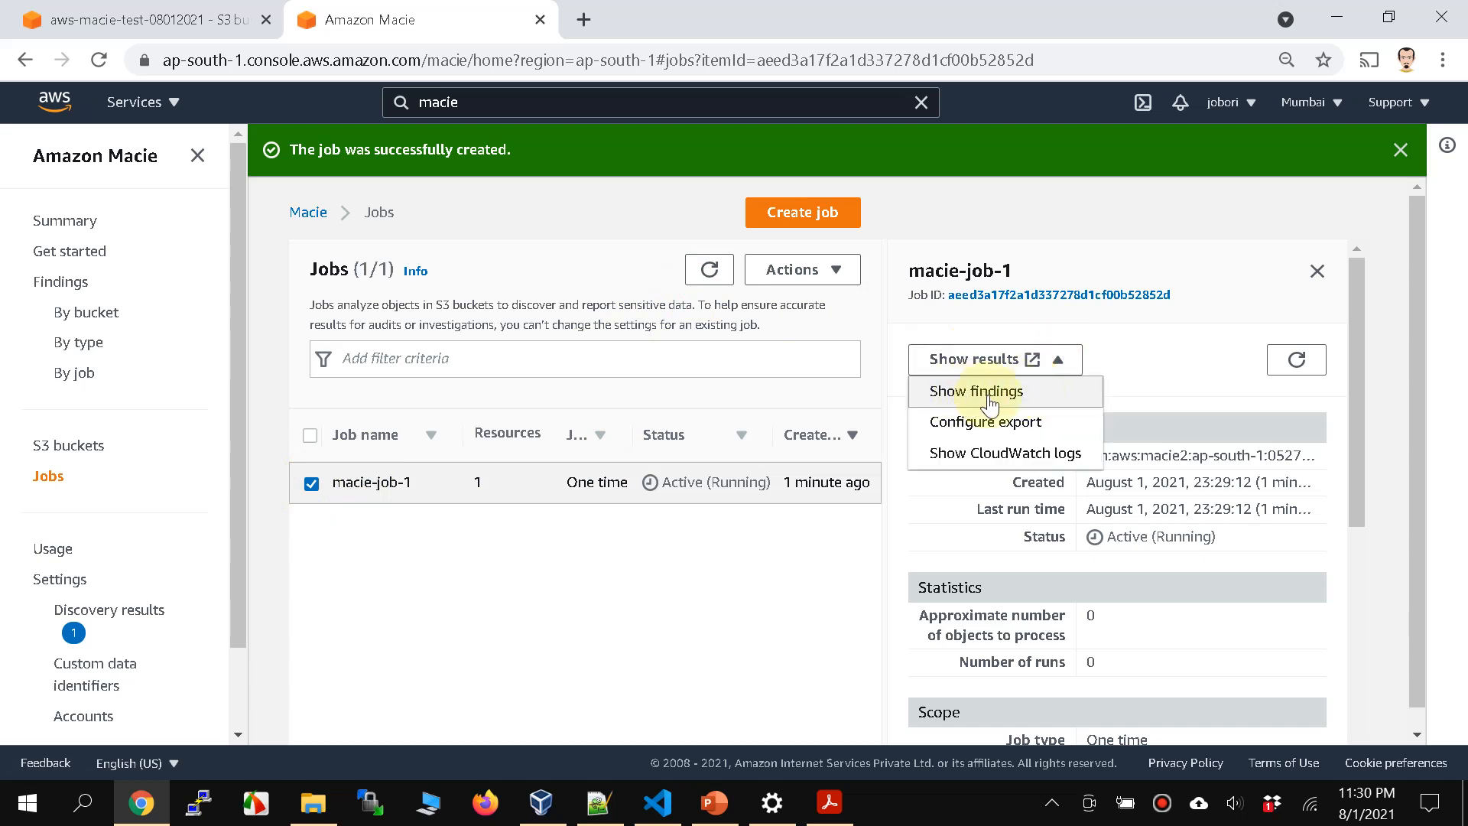
left_click(994, 340)
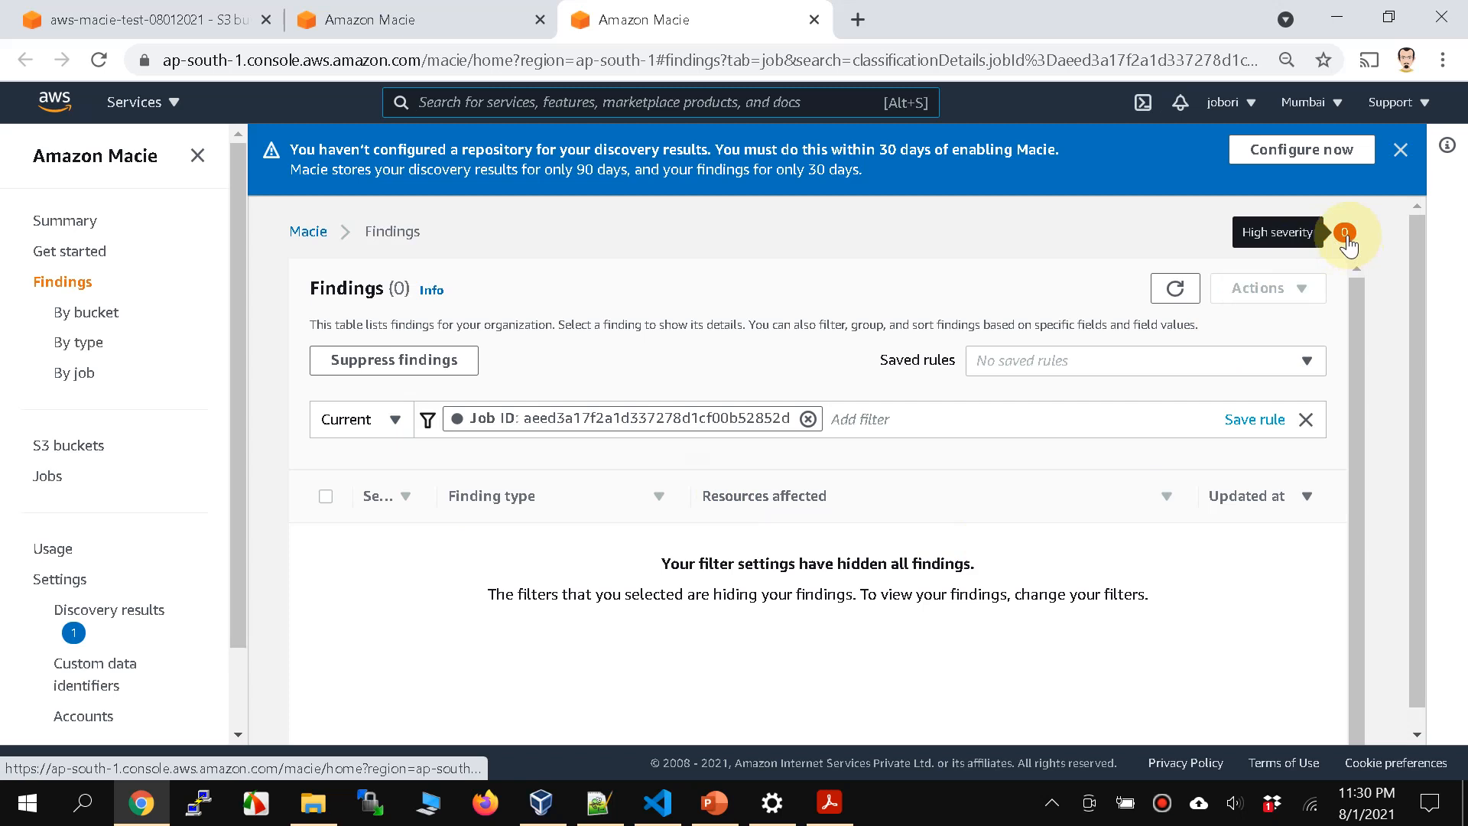
left_click(1184, 284)
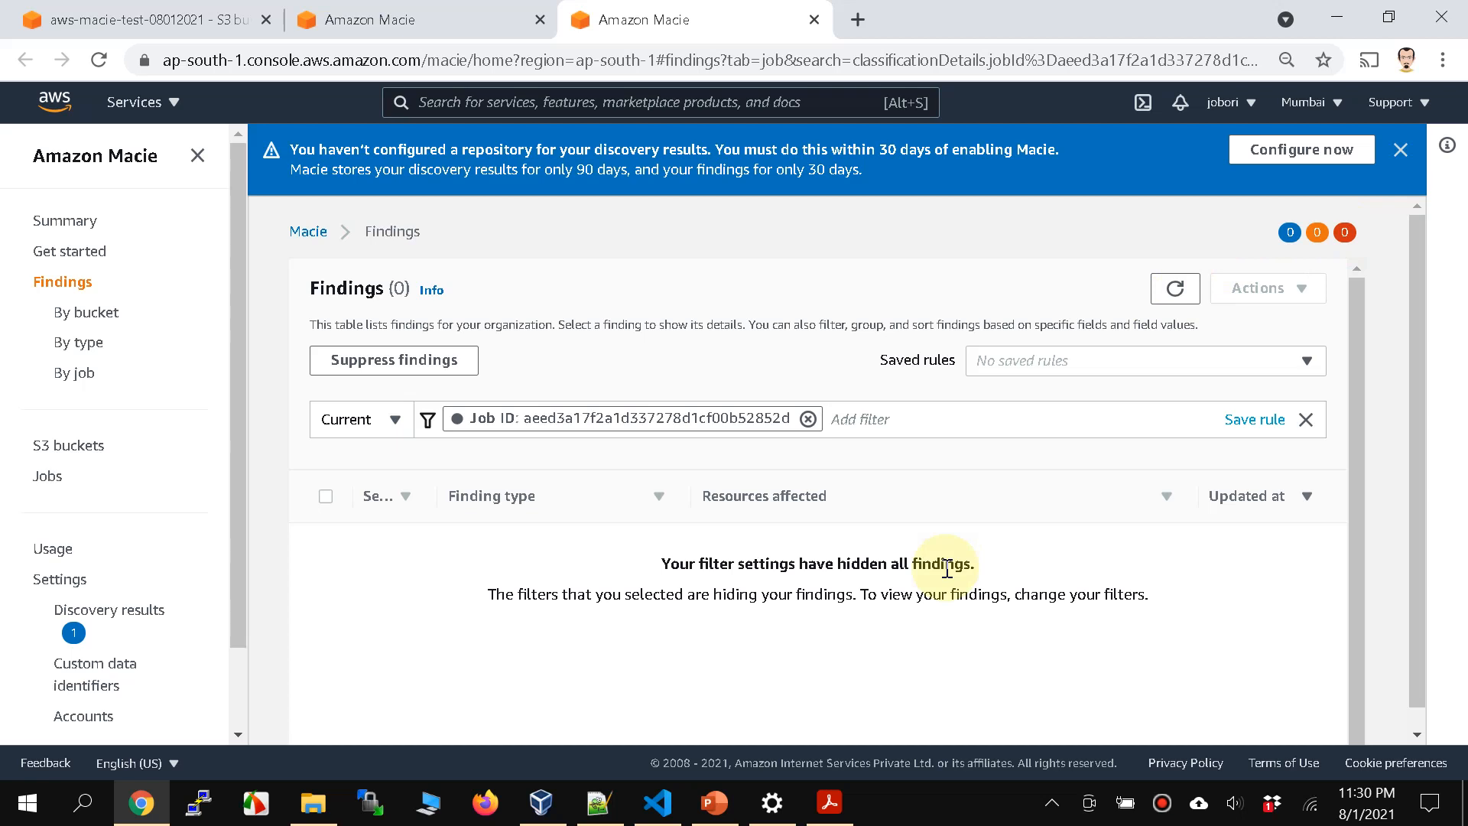
Step: Return to the jobs list and recheck the status of macie-job-1
left_click(49, 478)
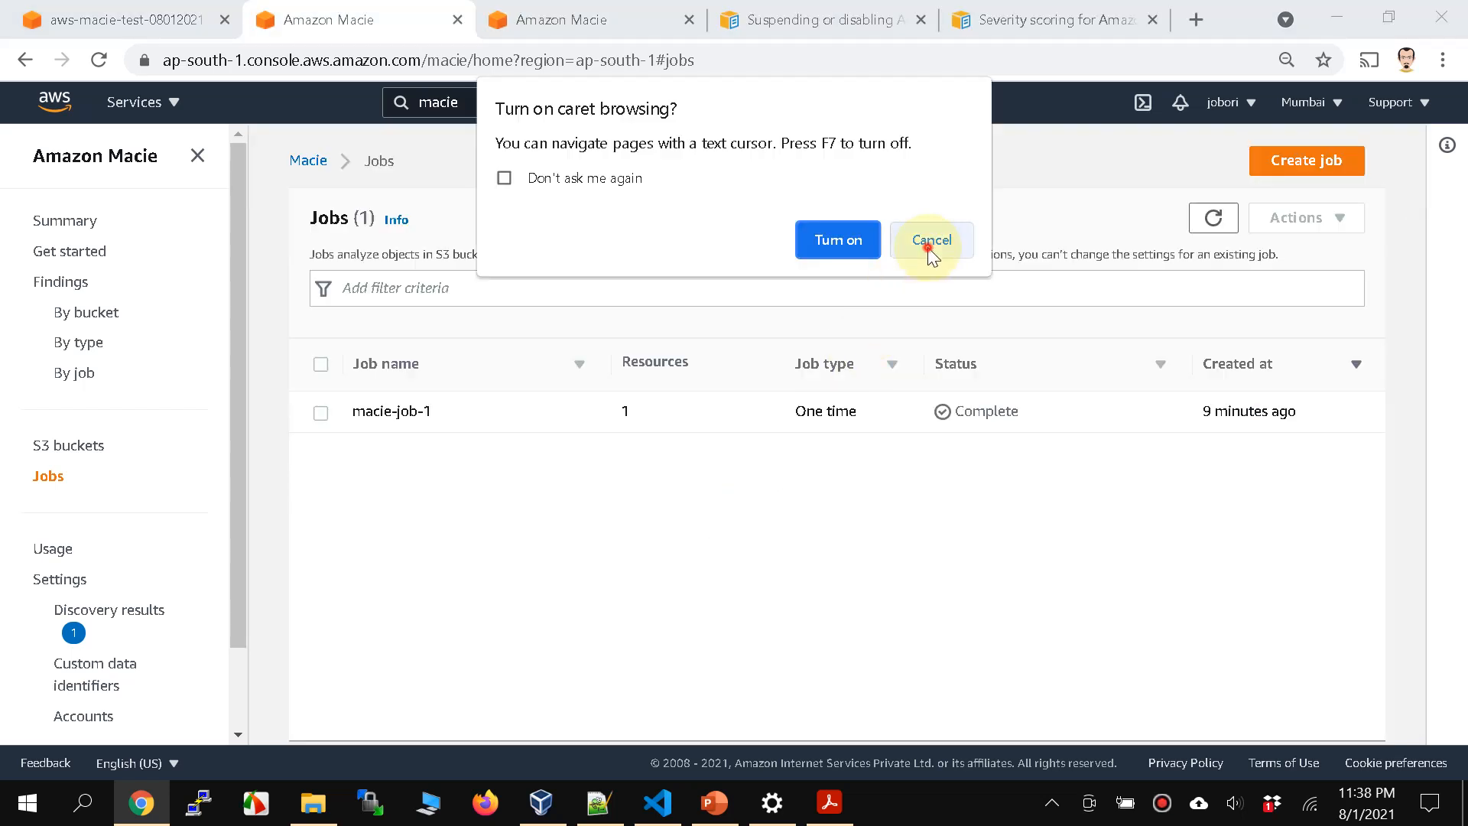
left_click(930, 242)
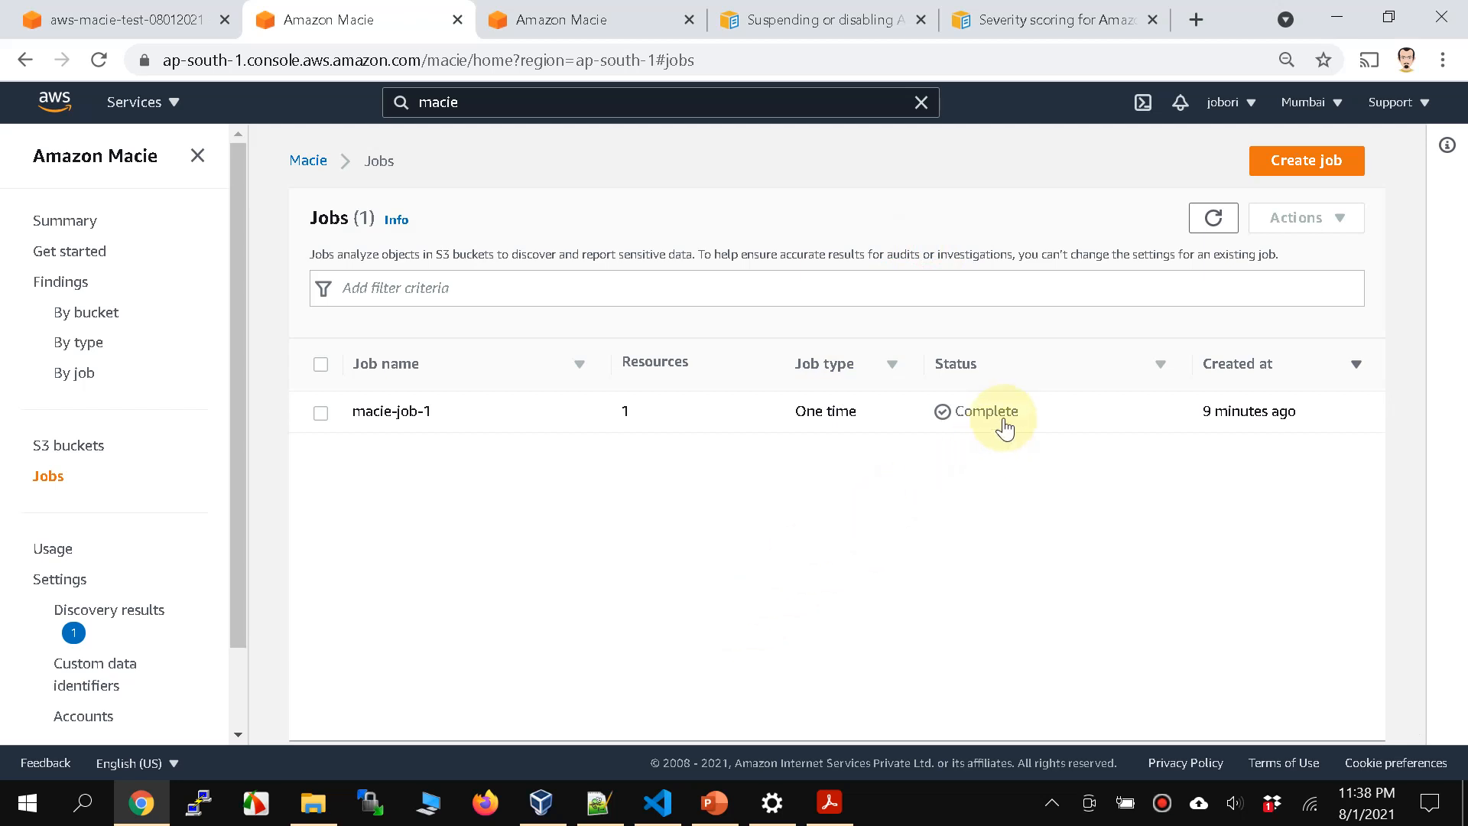
Step: View all sensitive data findings, including the groupings by bucket and by type
left_click(70, 288)
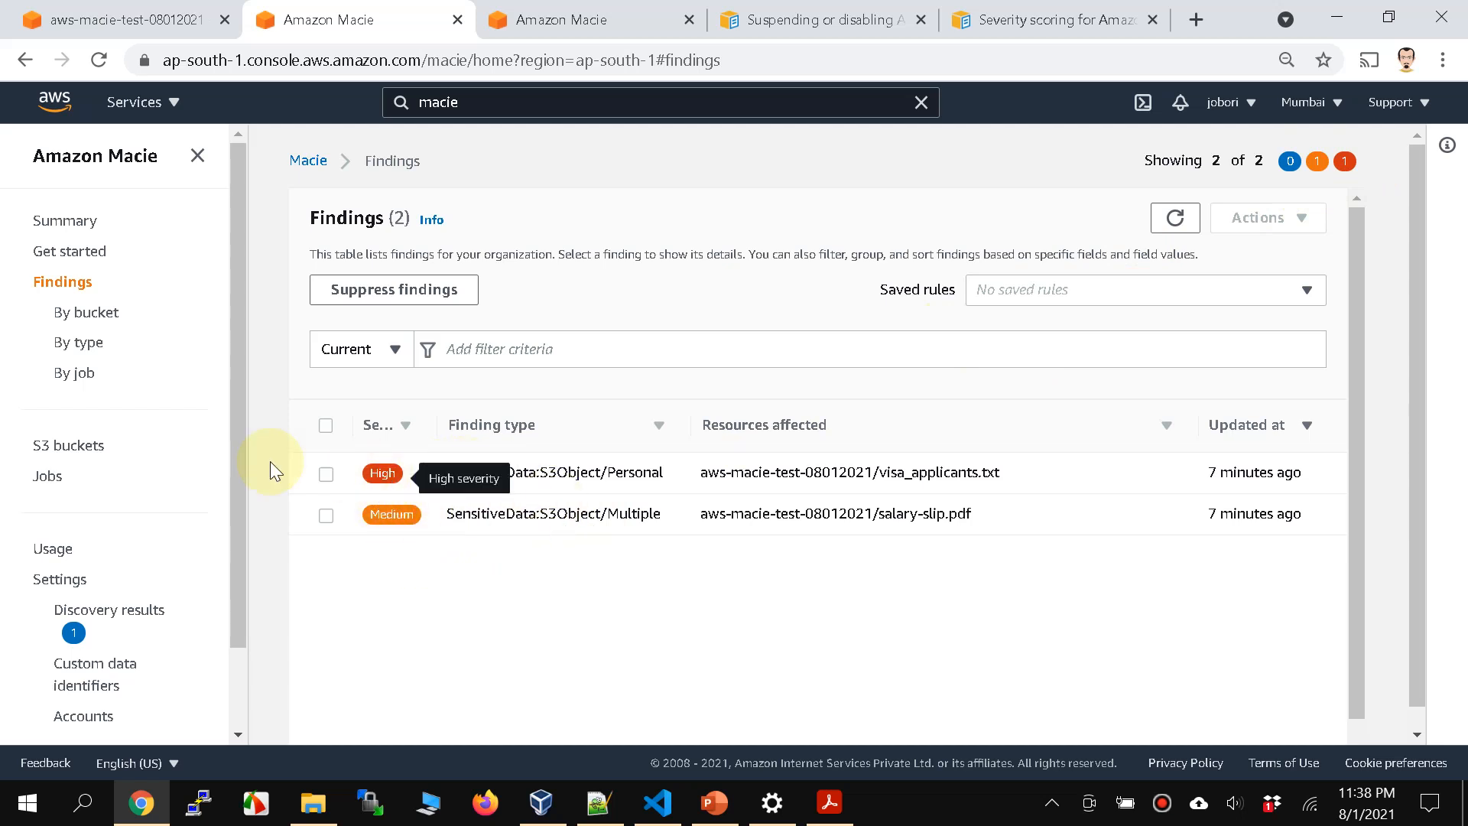
left_click(81, 318)
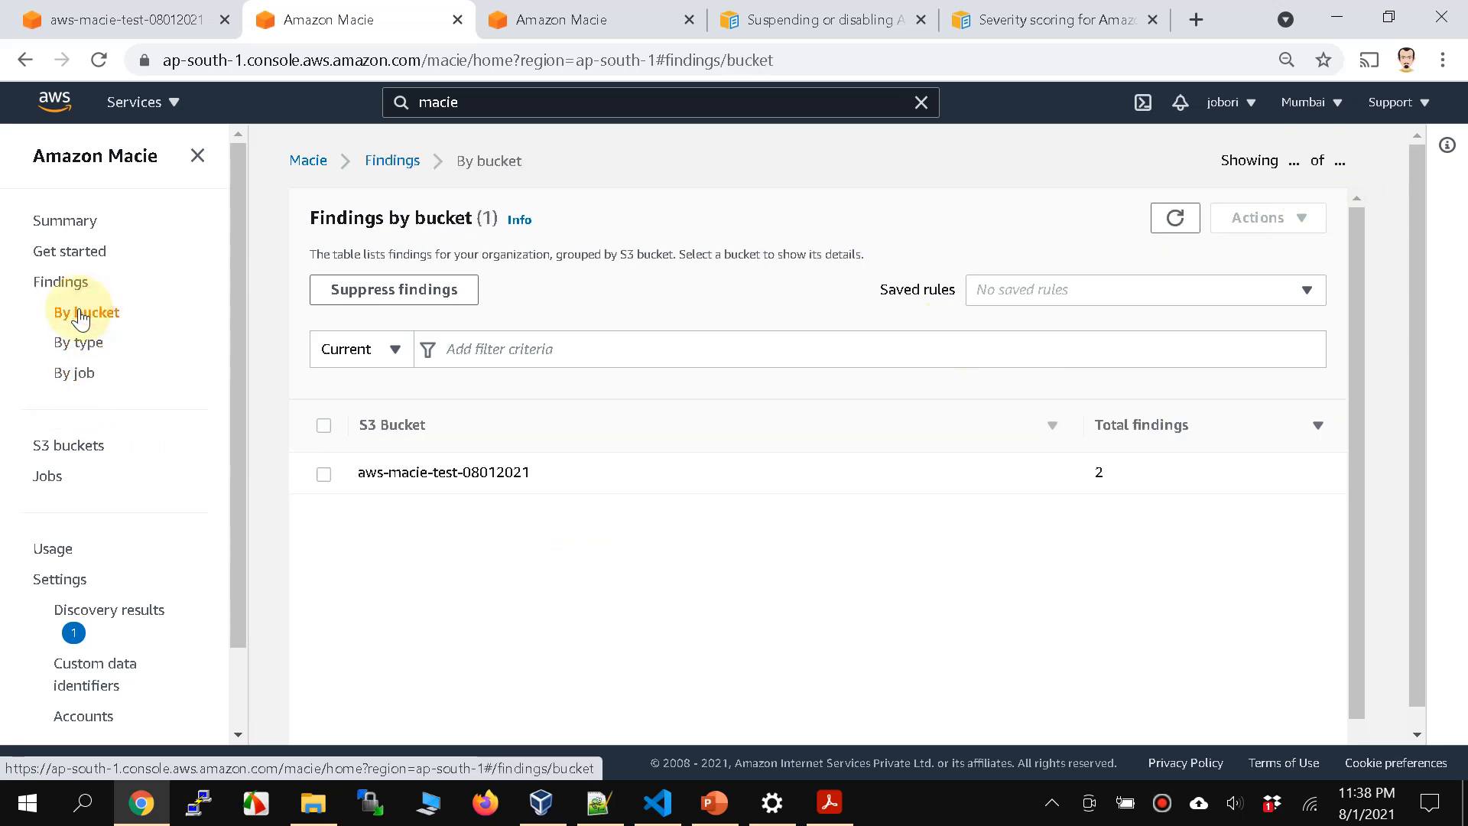
left_click(88, 348)
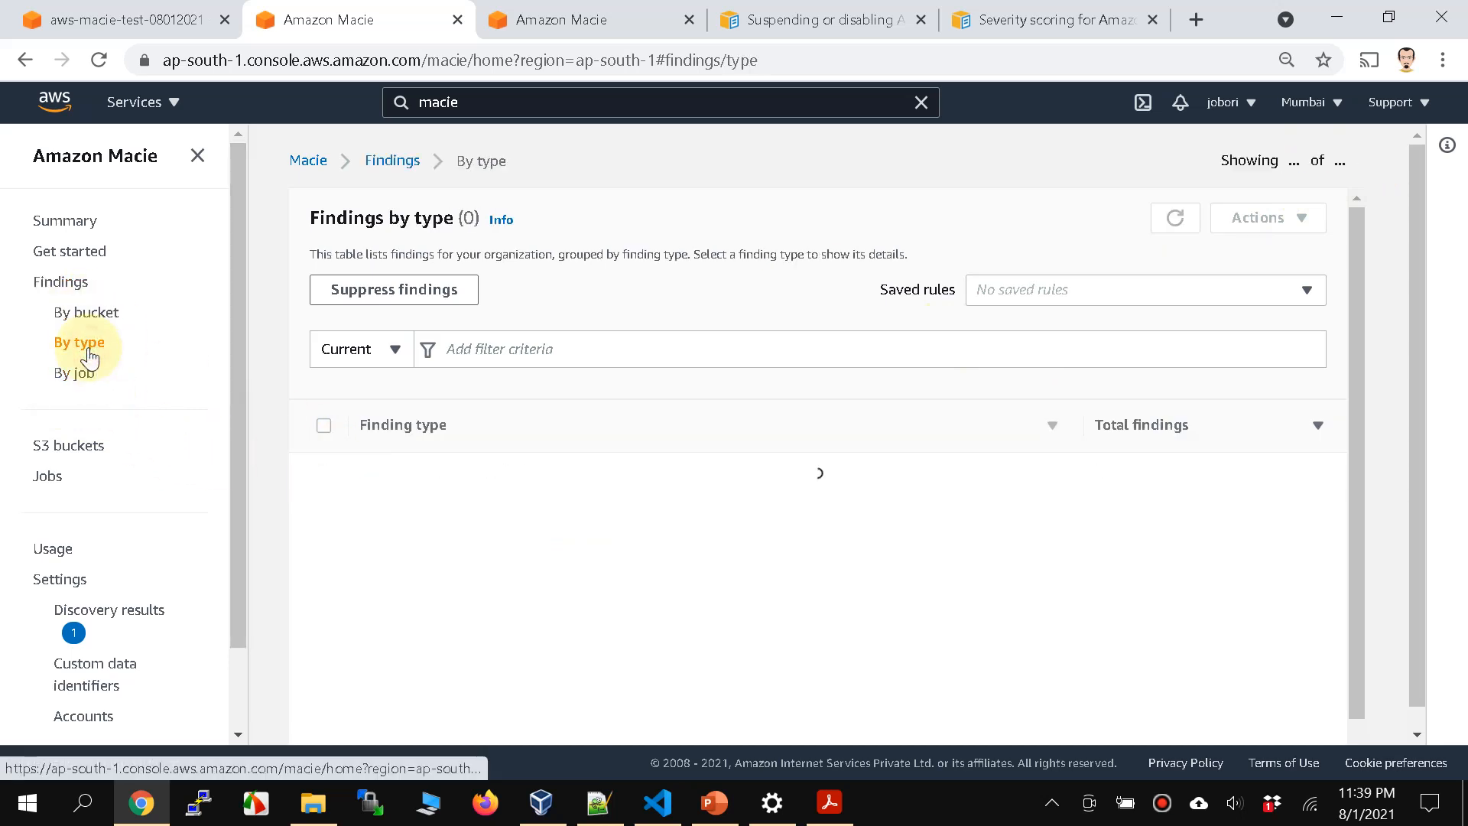
Step: Review the findings grouped by type and by job, and view the job's breakdown by severity, type and bucket
left_click(84, 371)
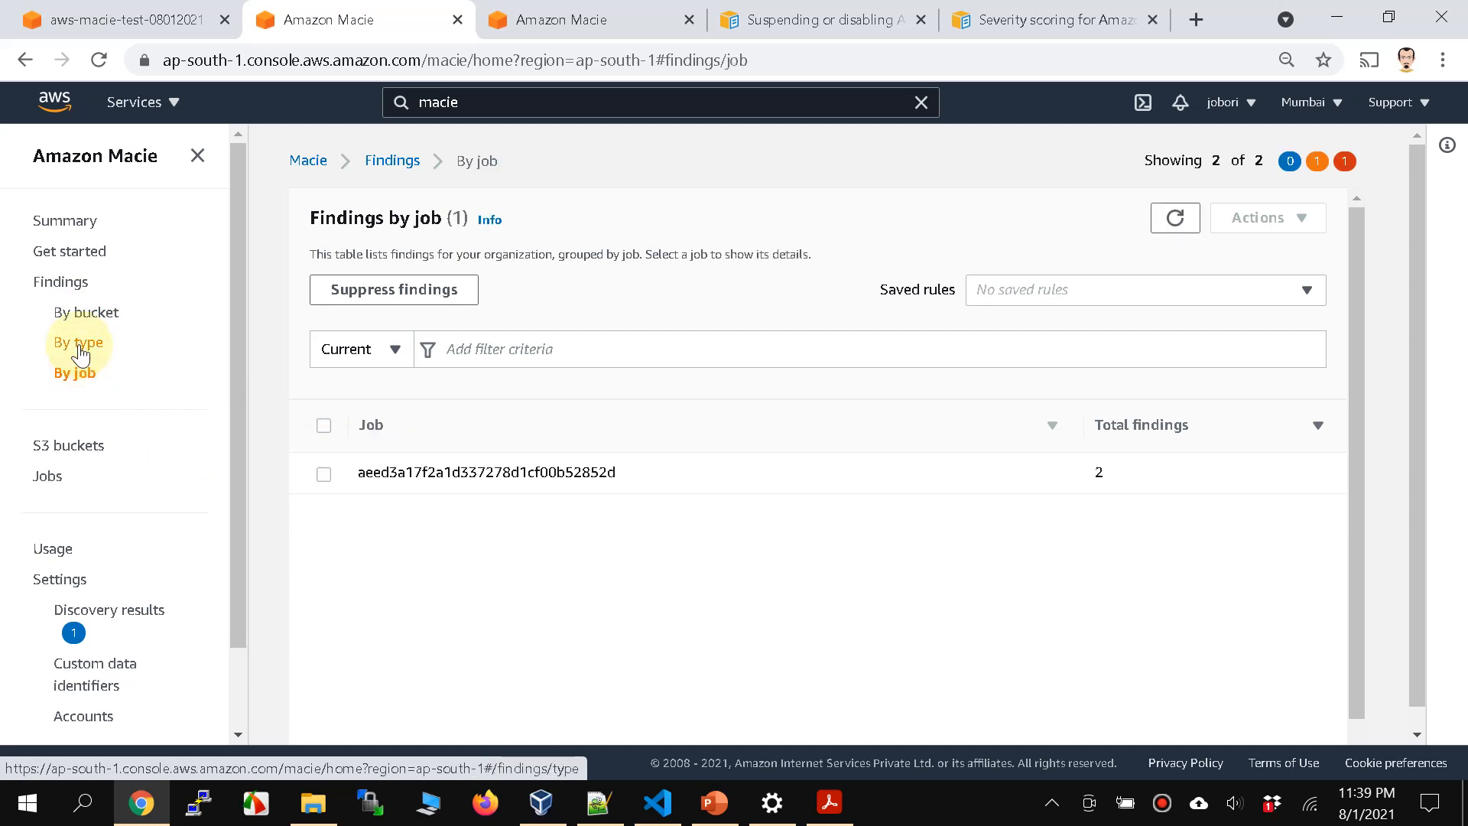
left_click(81, 354)
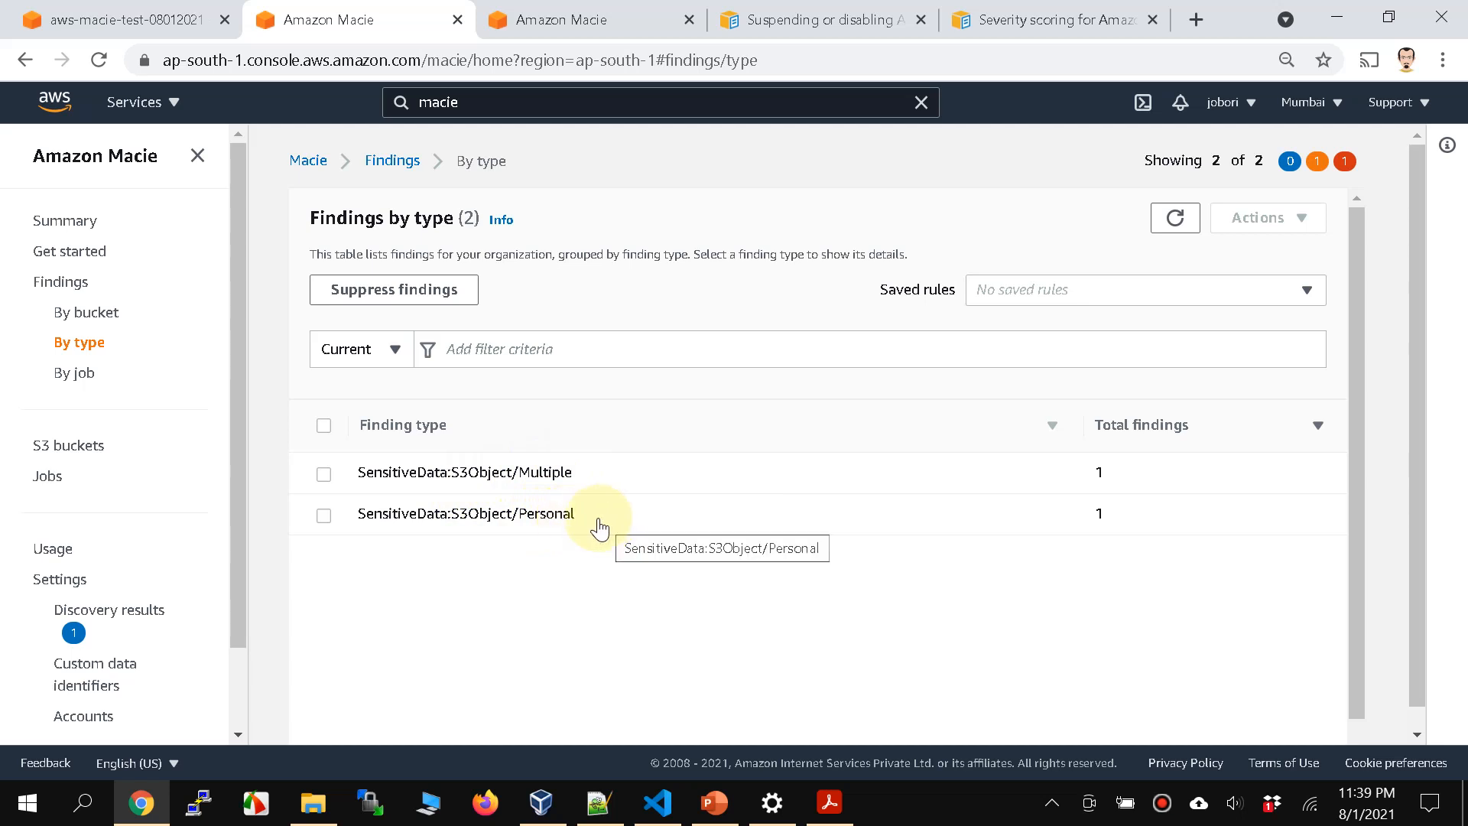
left_click(75, 375)
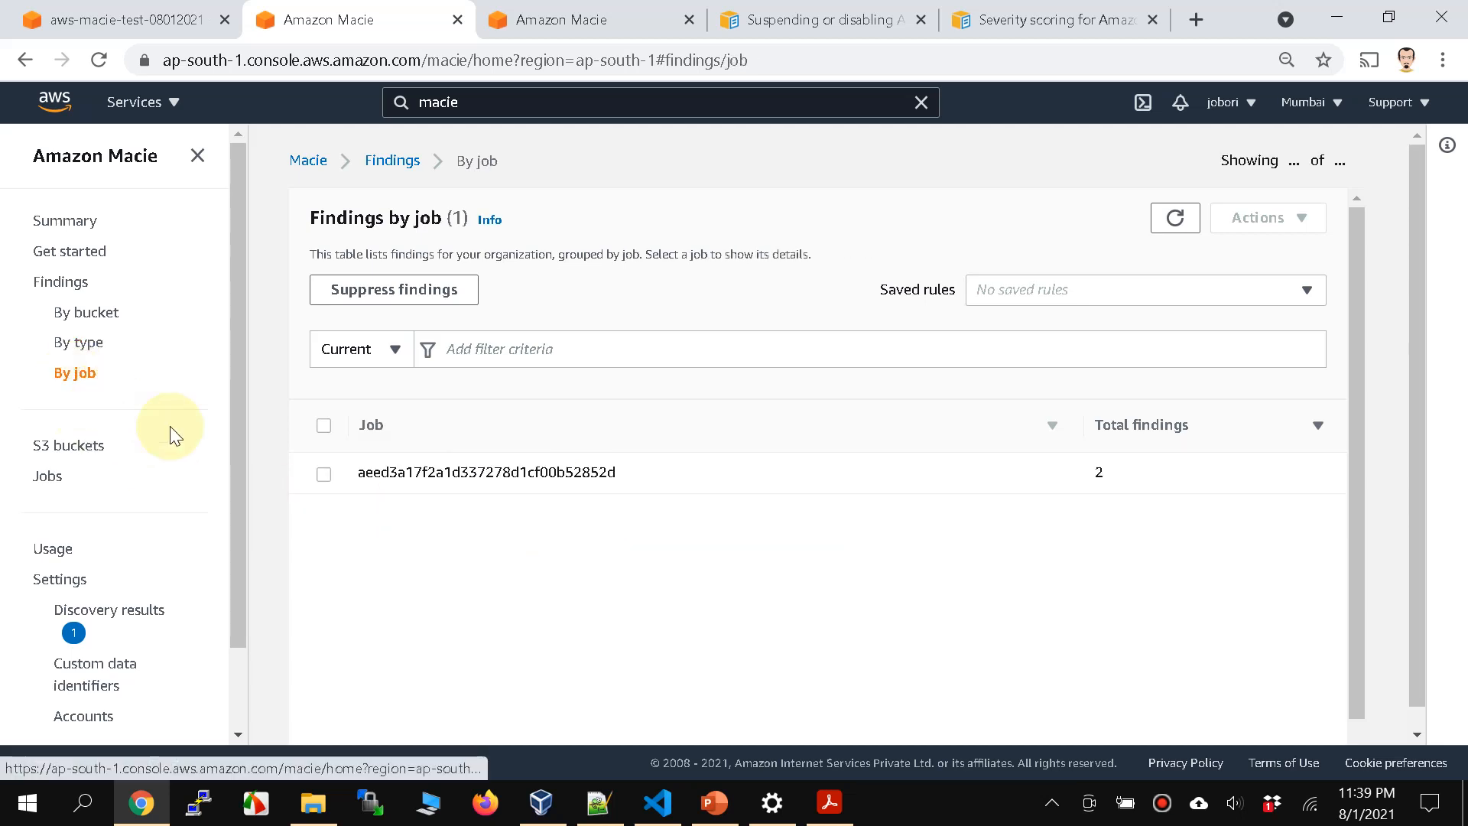
left_click(436, 473)
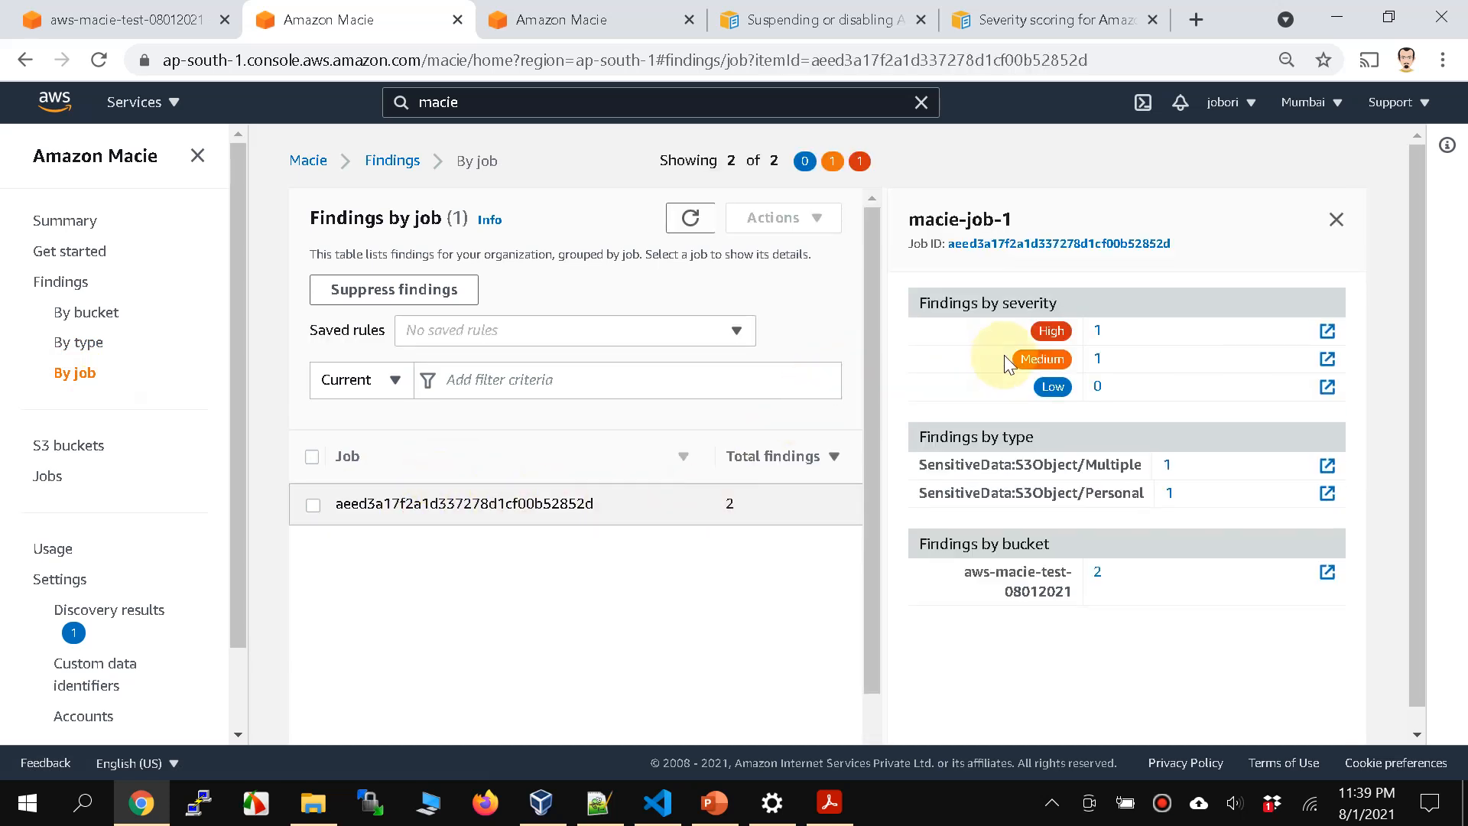
Step: Select macie-job-1 in the jobs list and show its findings
left_click(57, 482)
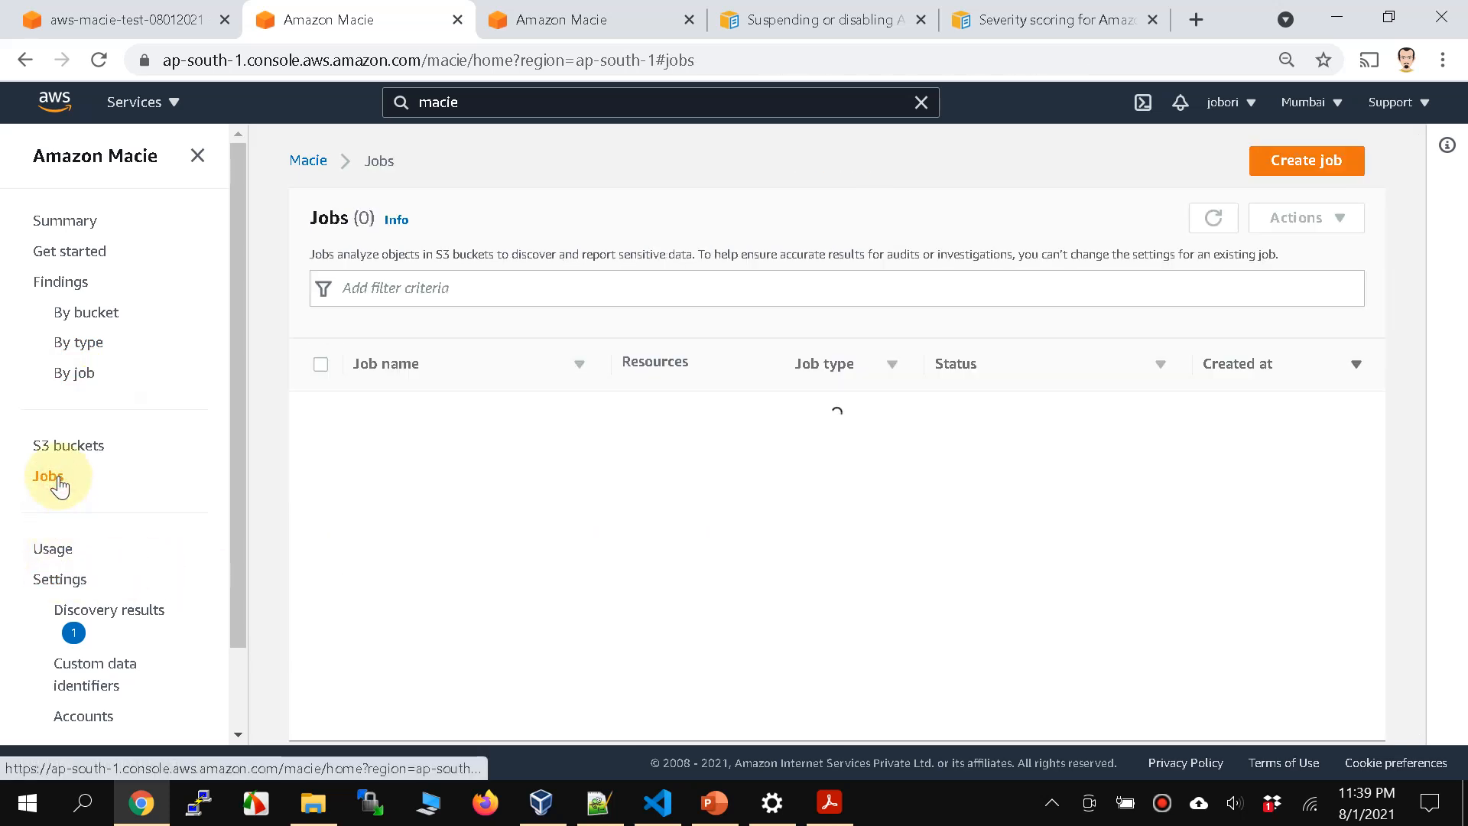
left_click(363, 428)
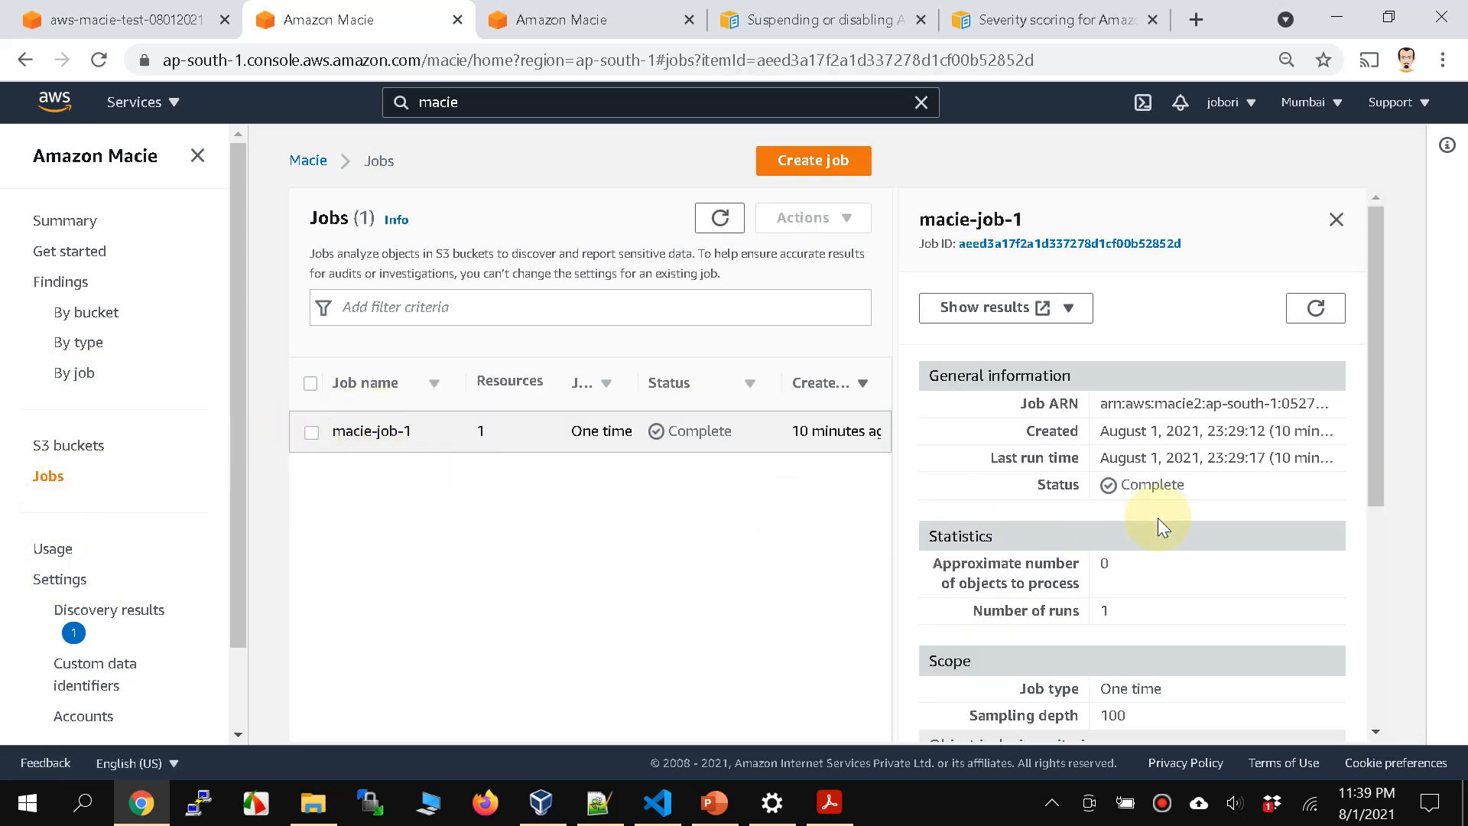
left_click(1068, 310)
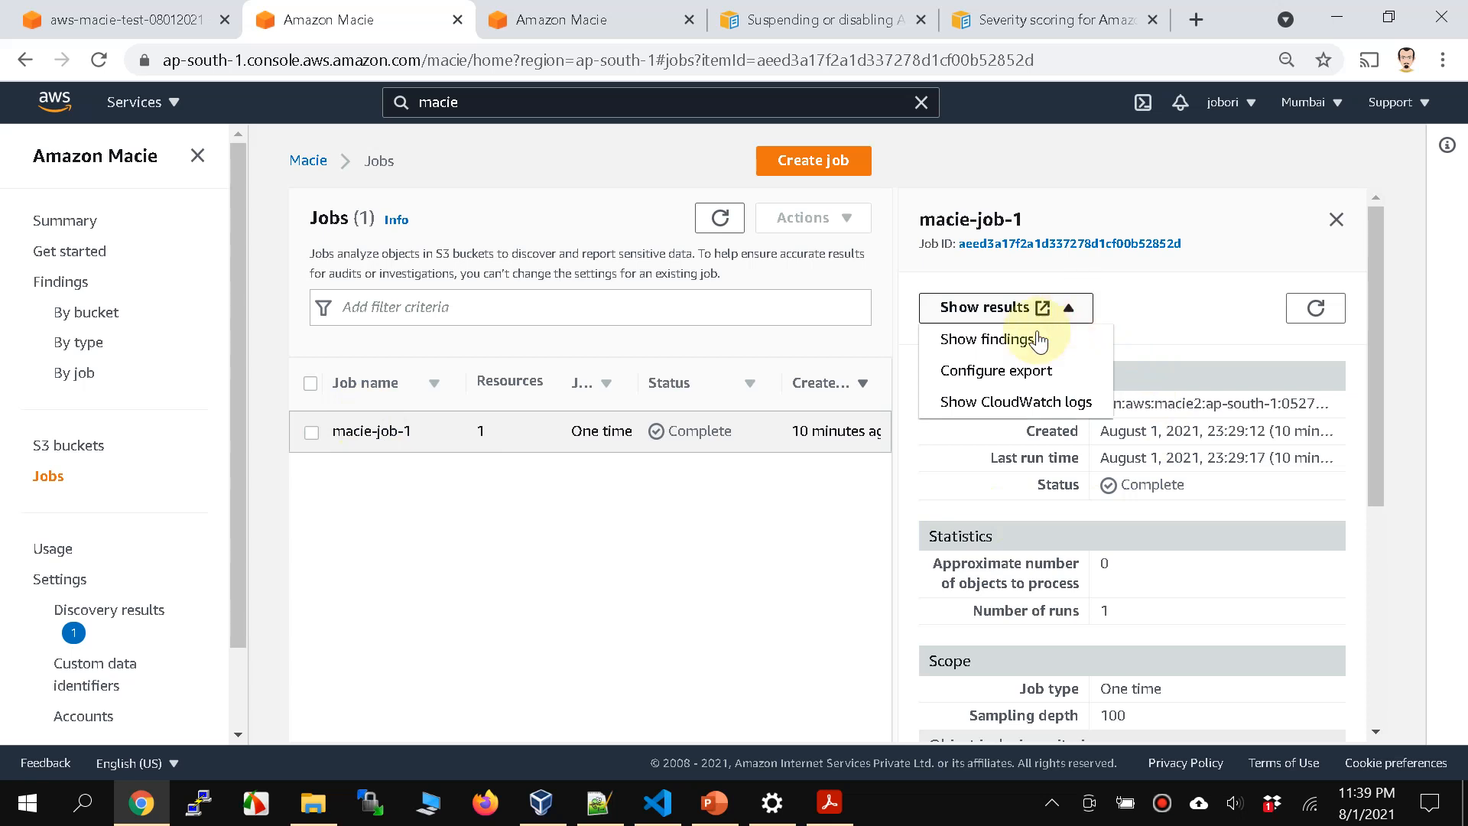
left_click(551, 24)
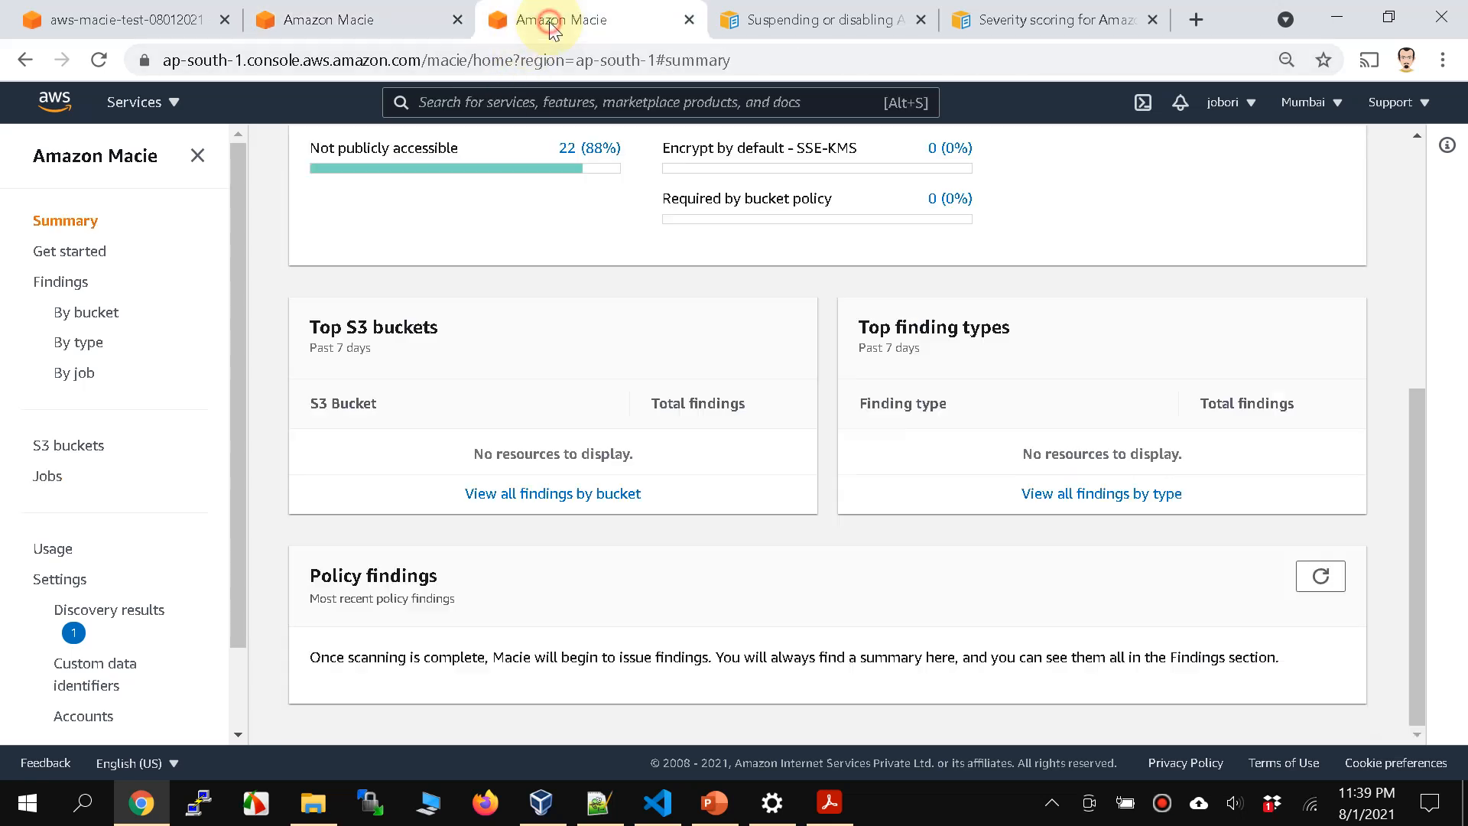
left_click(409, 22)
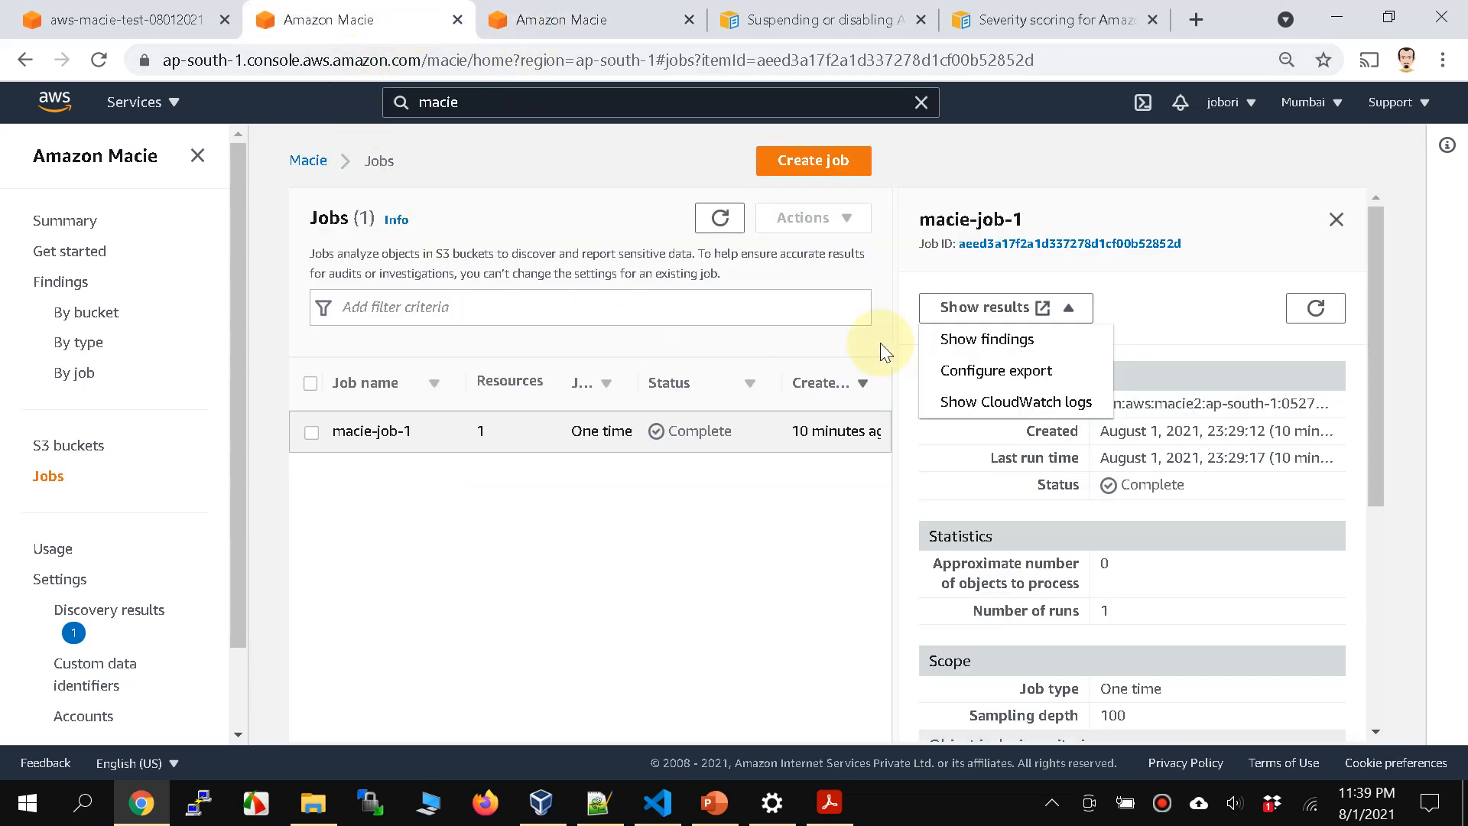
left_click(1040, 344)
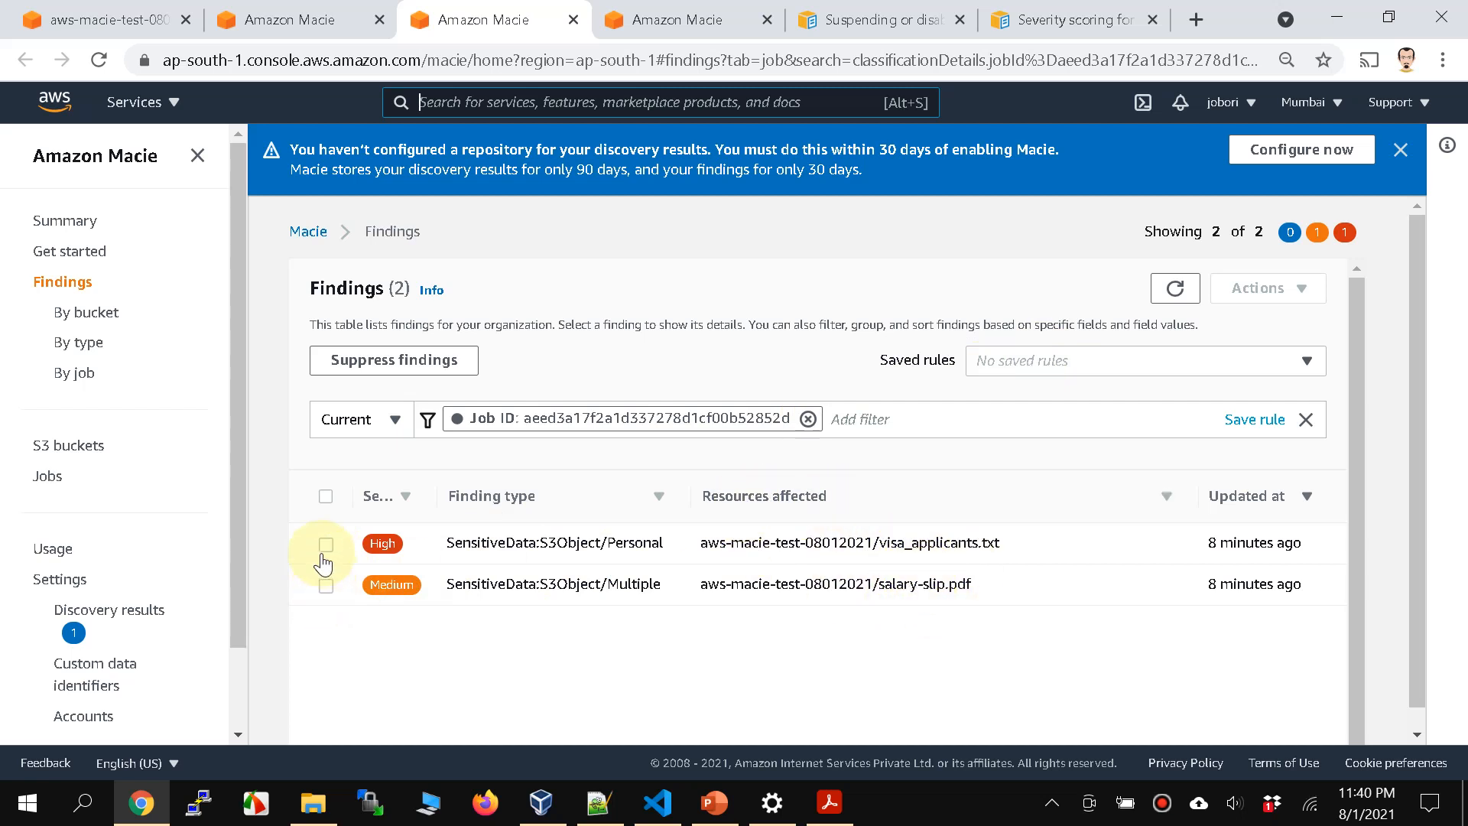
Step: Examine the salary-slip.pdf finding's details alongside the source PDF, and dismiss the notice about the discovery results repository
left_click(325, 587)
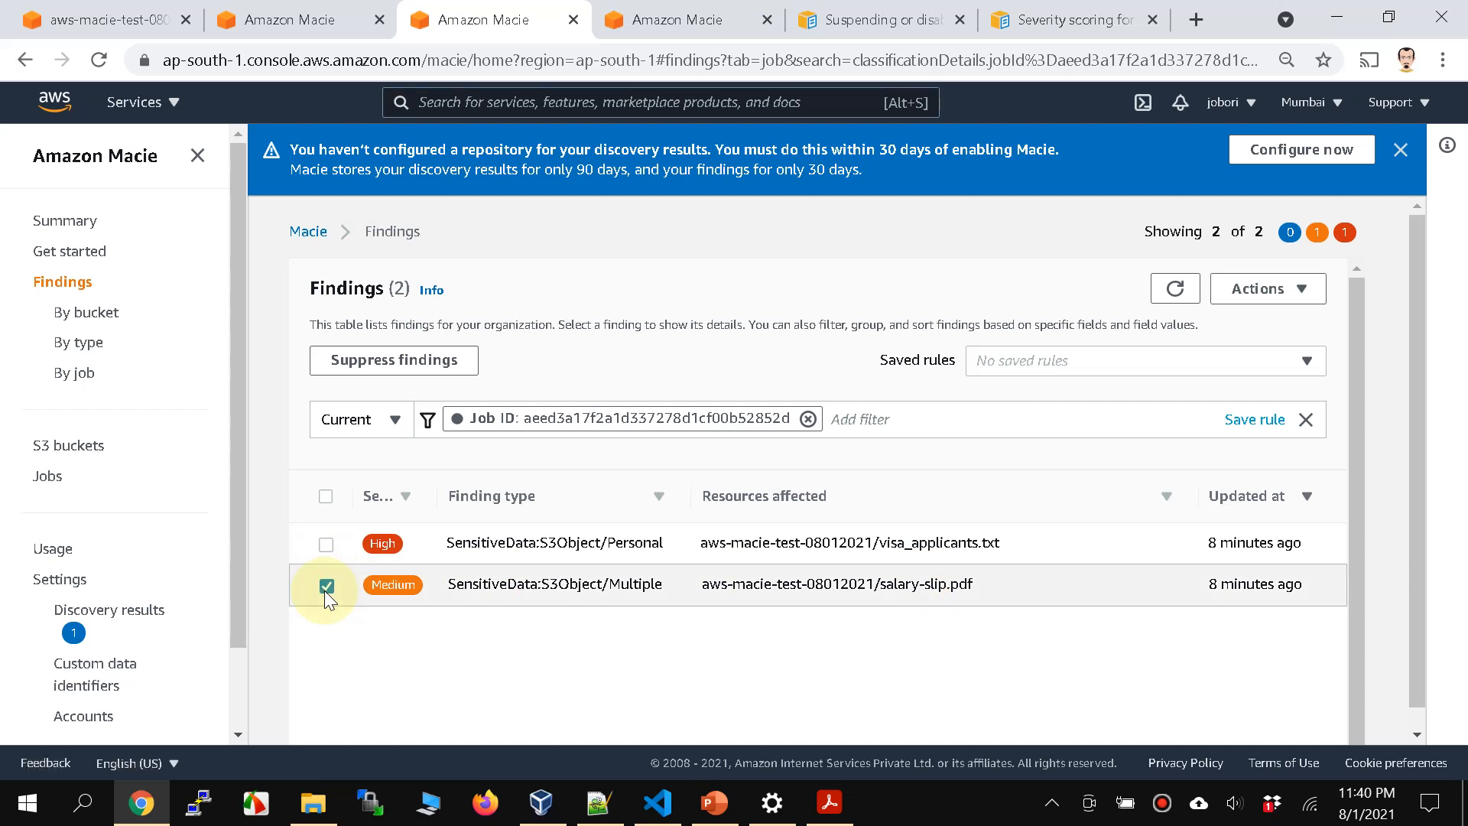
left_click(577, 587)
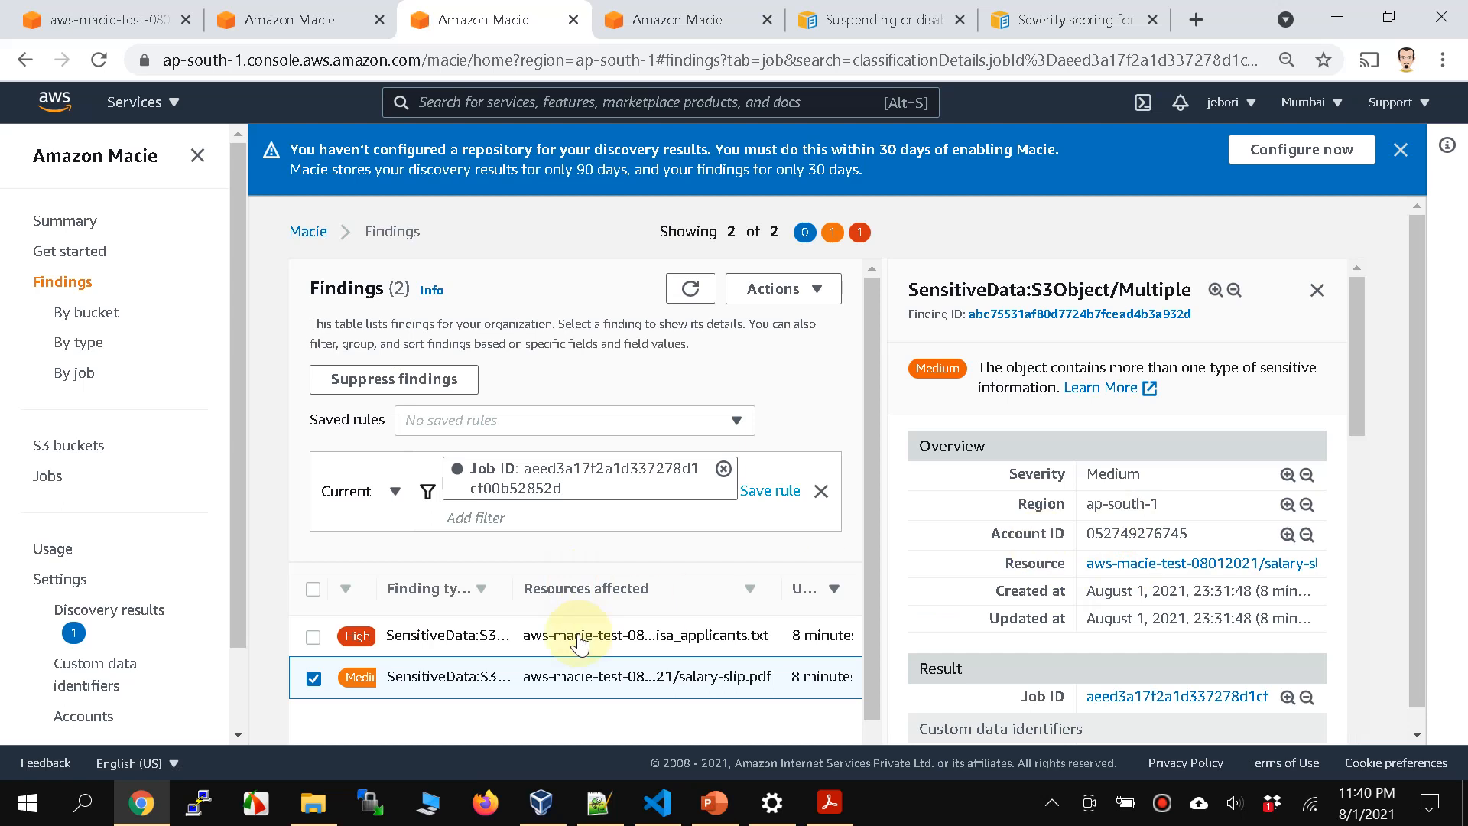
left_click(829, 801)
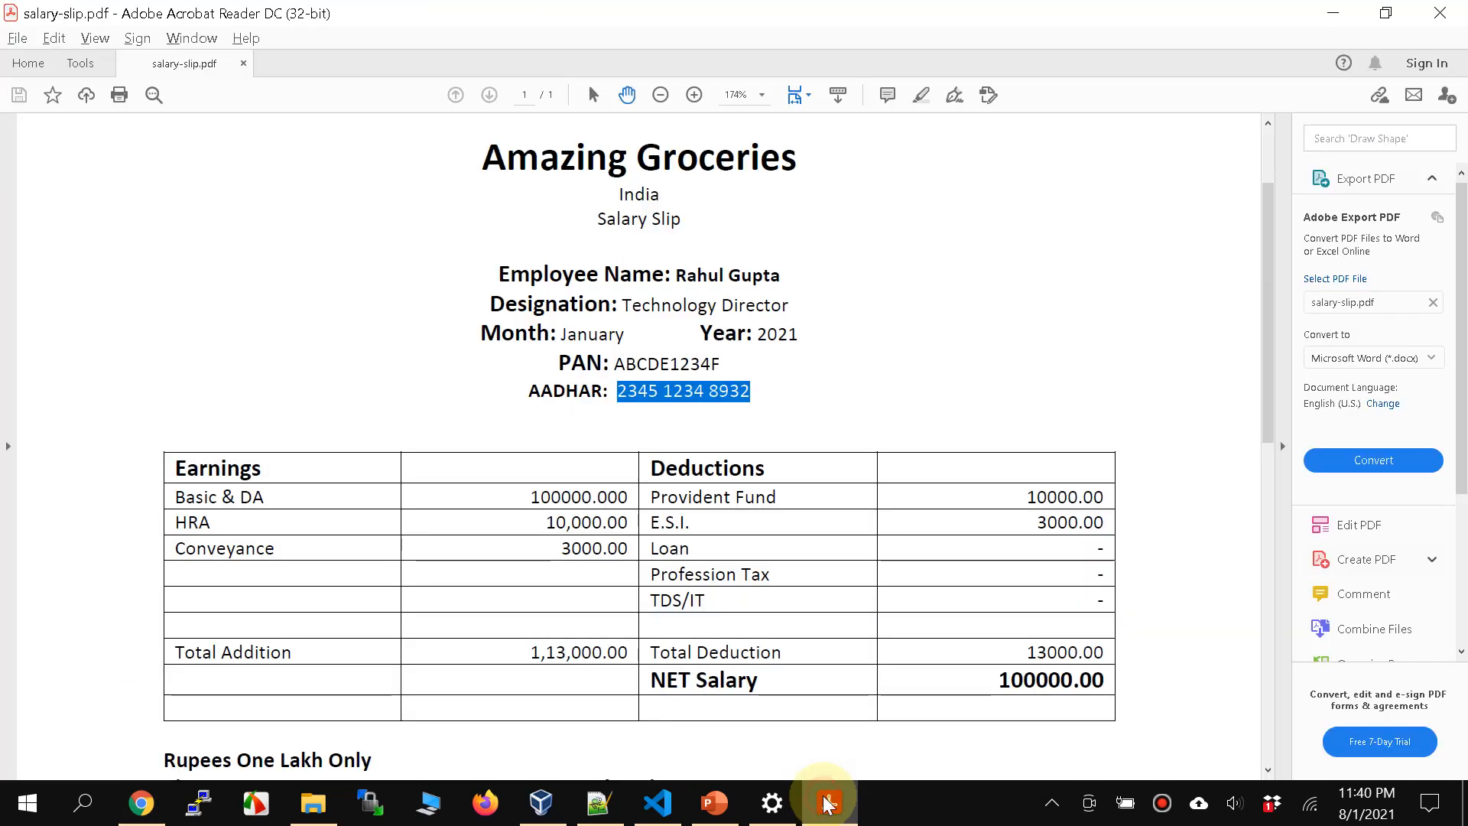
left_click(828, 802)
scroll(1187, 552, "down", 2)
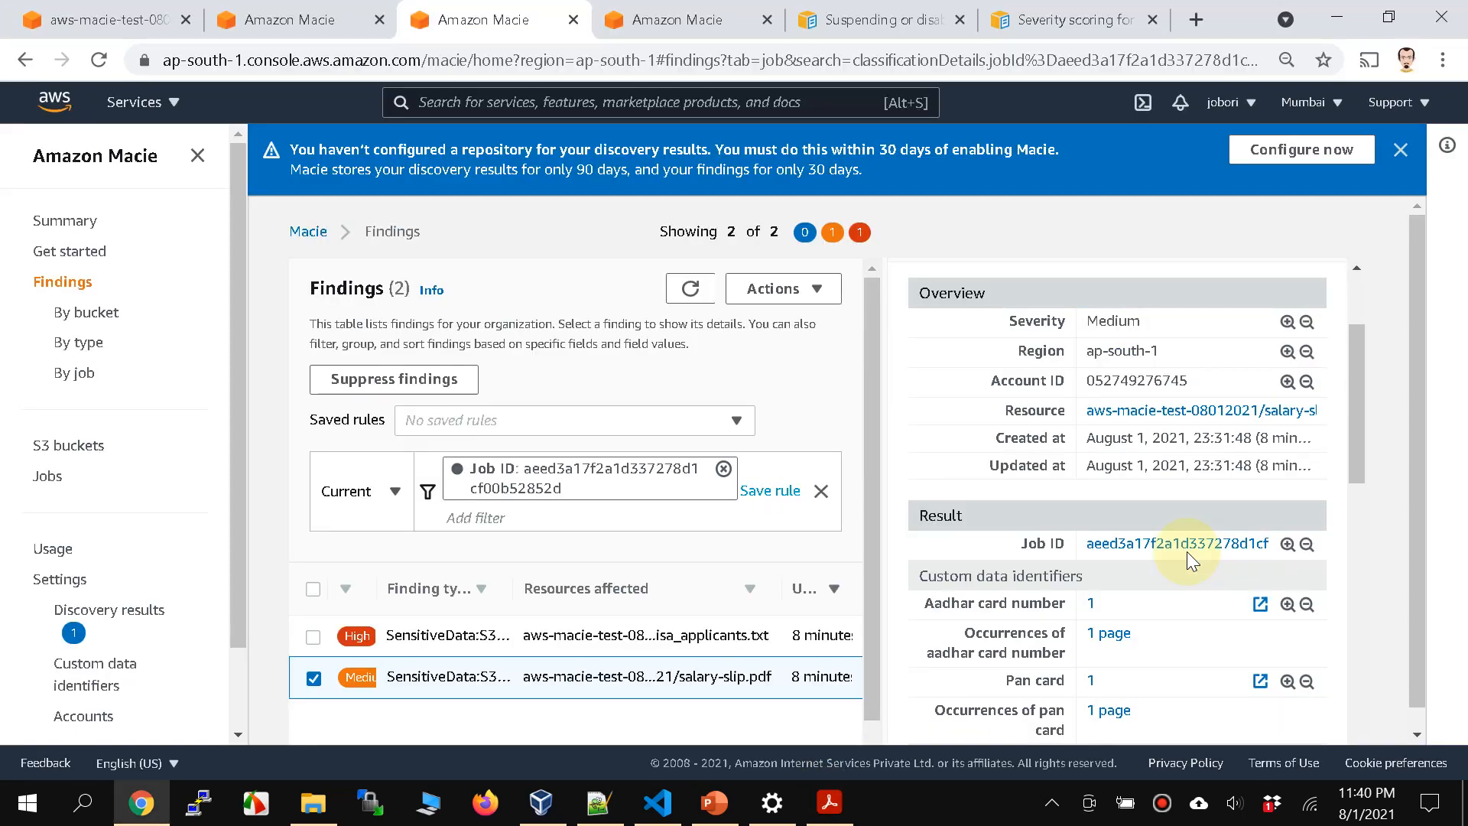
scroll(1187, 553, "down", 1)
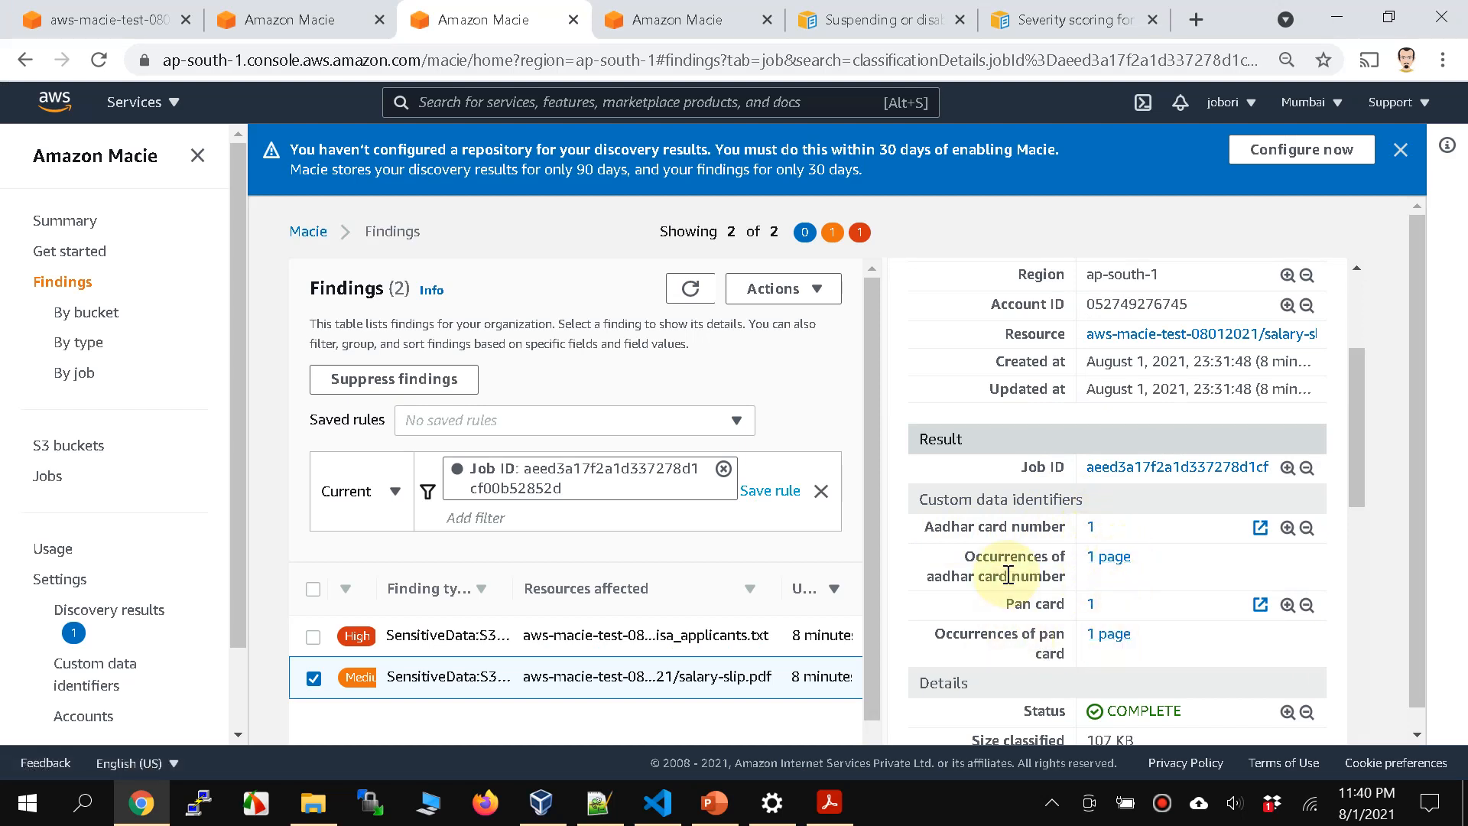
scroll(1009, 575, "down", 10)
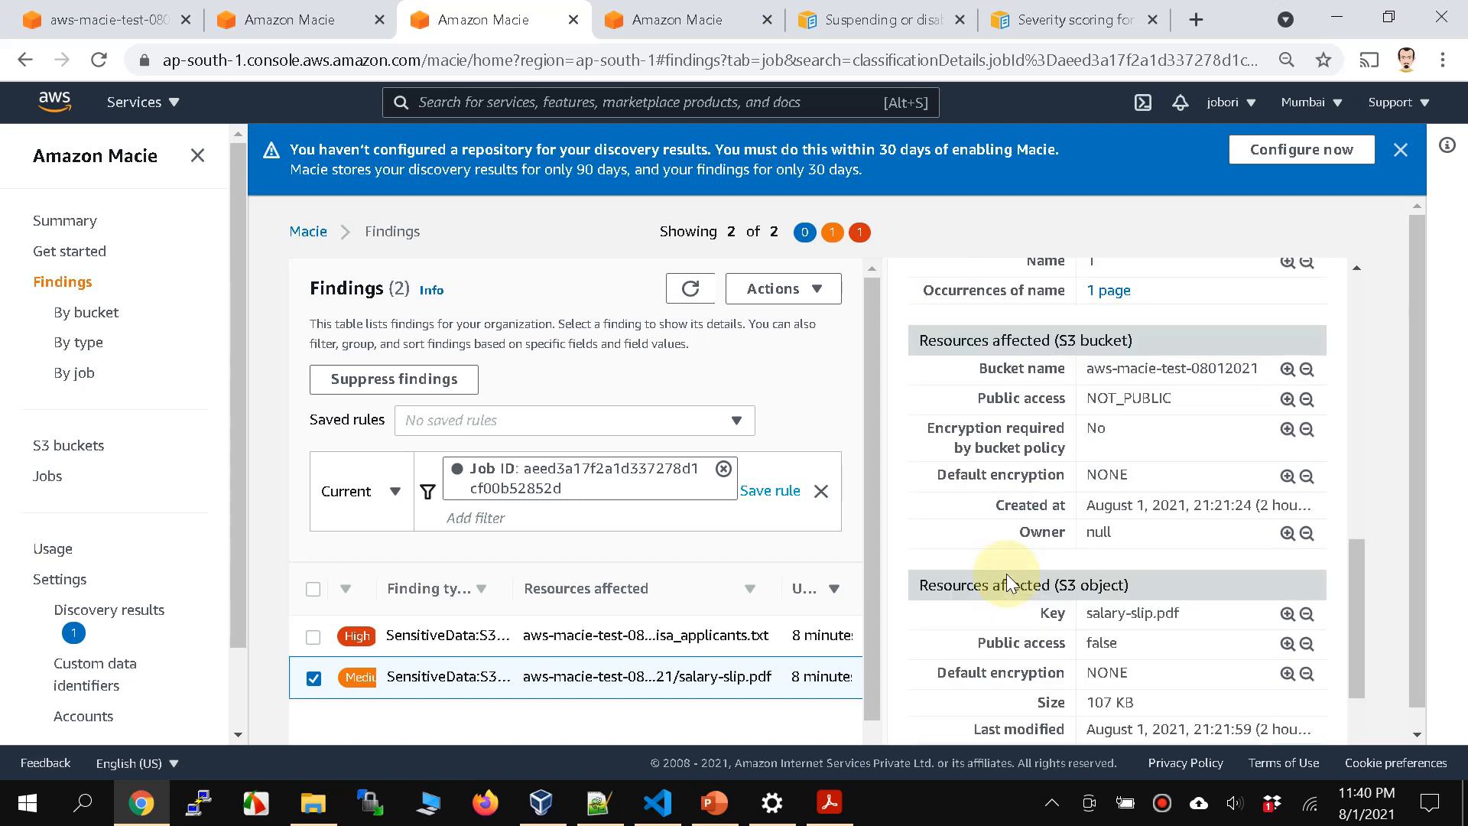
scroll(1008, 575, "up", 12)
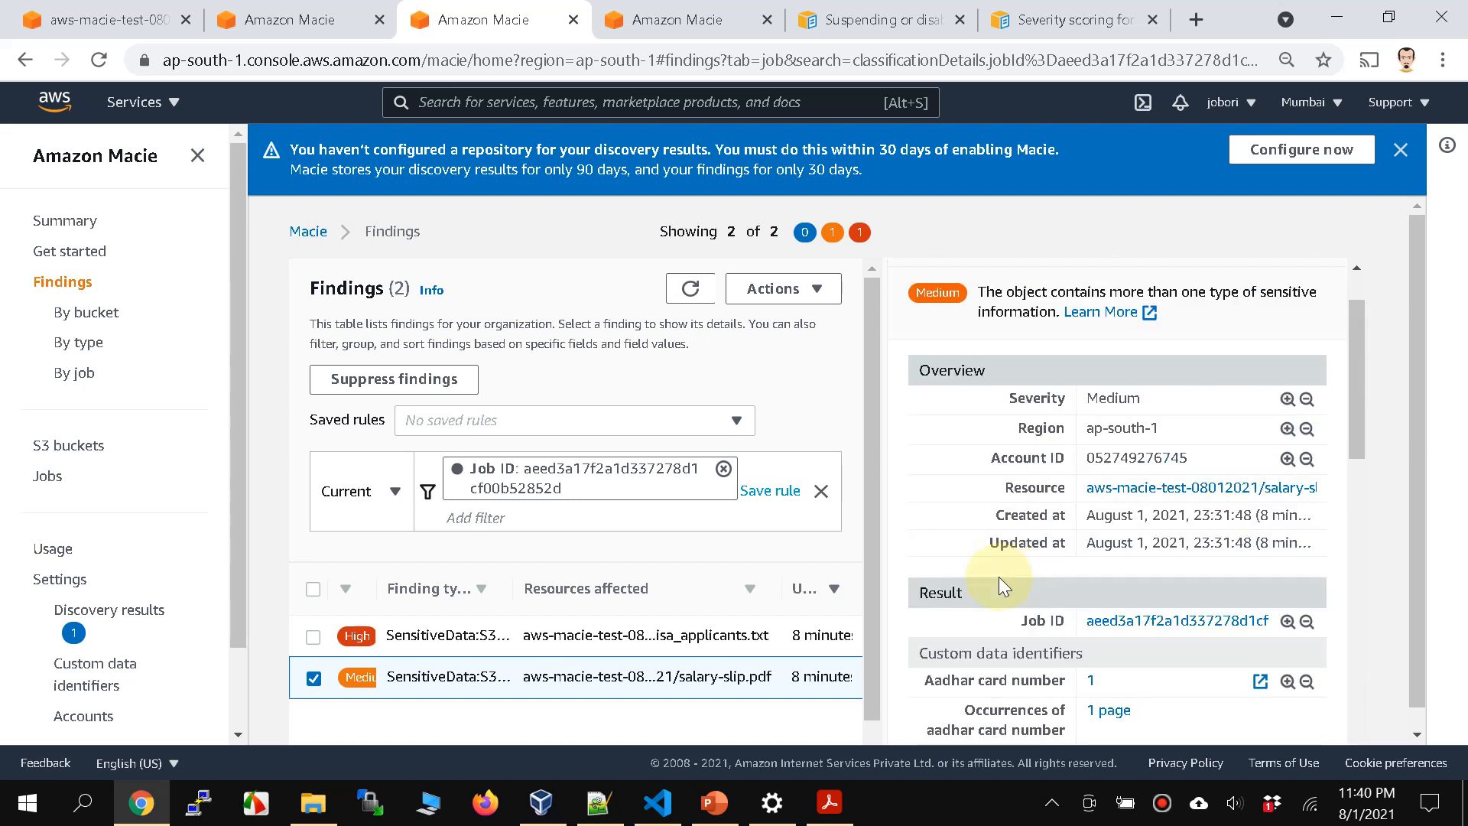
scroll(956, 520, "up", 1)
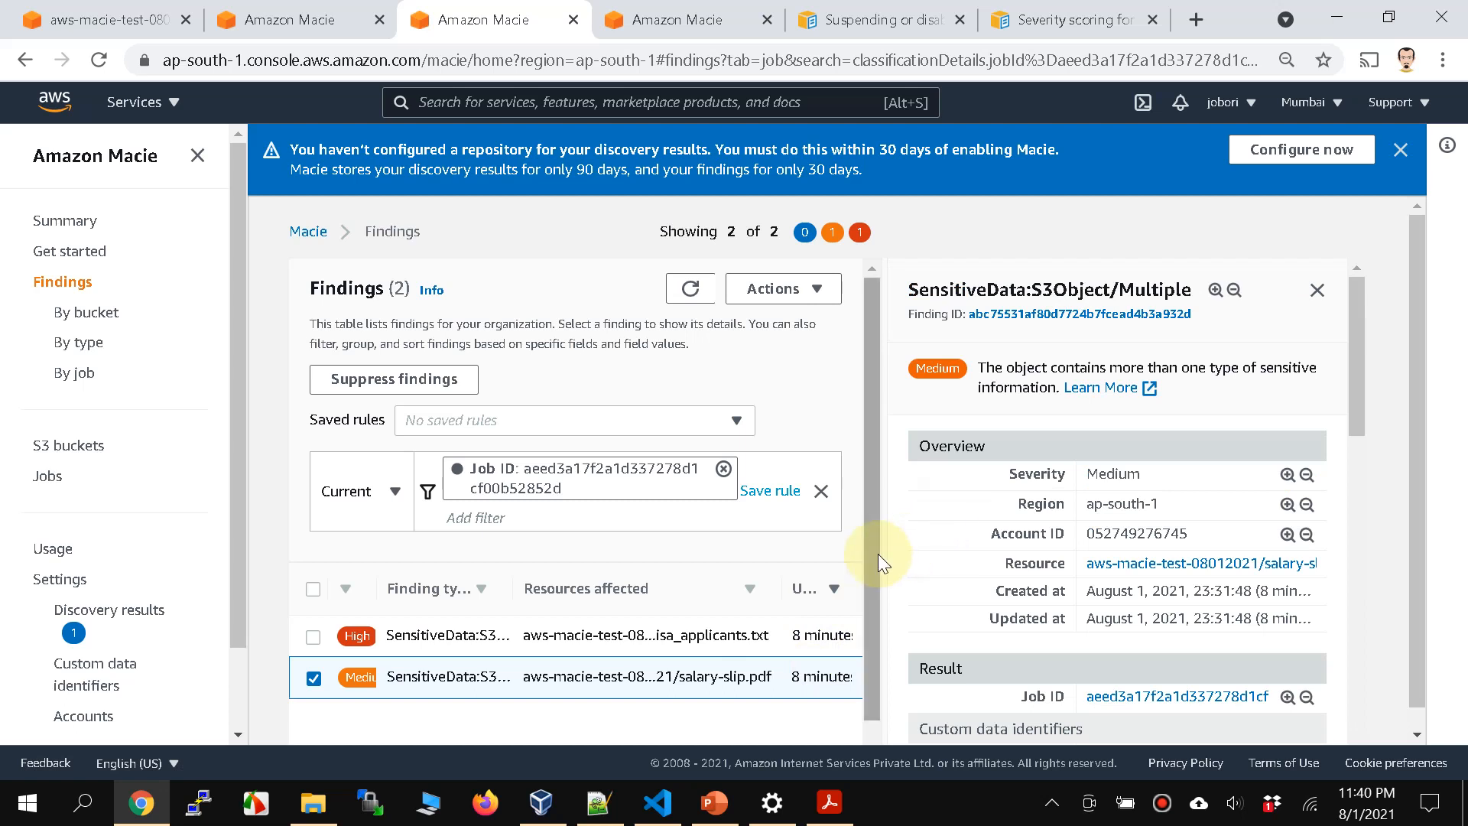
left_click(1400, 150)
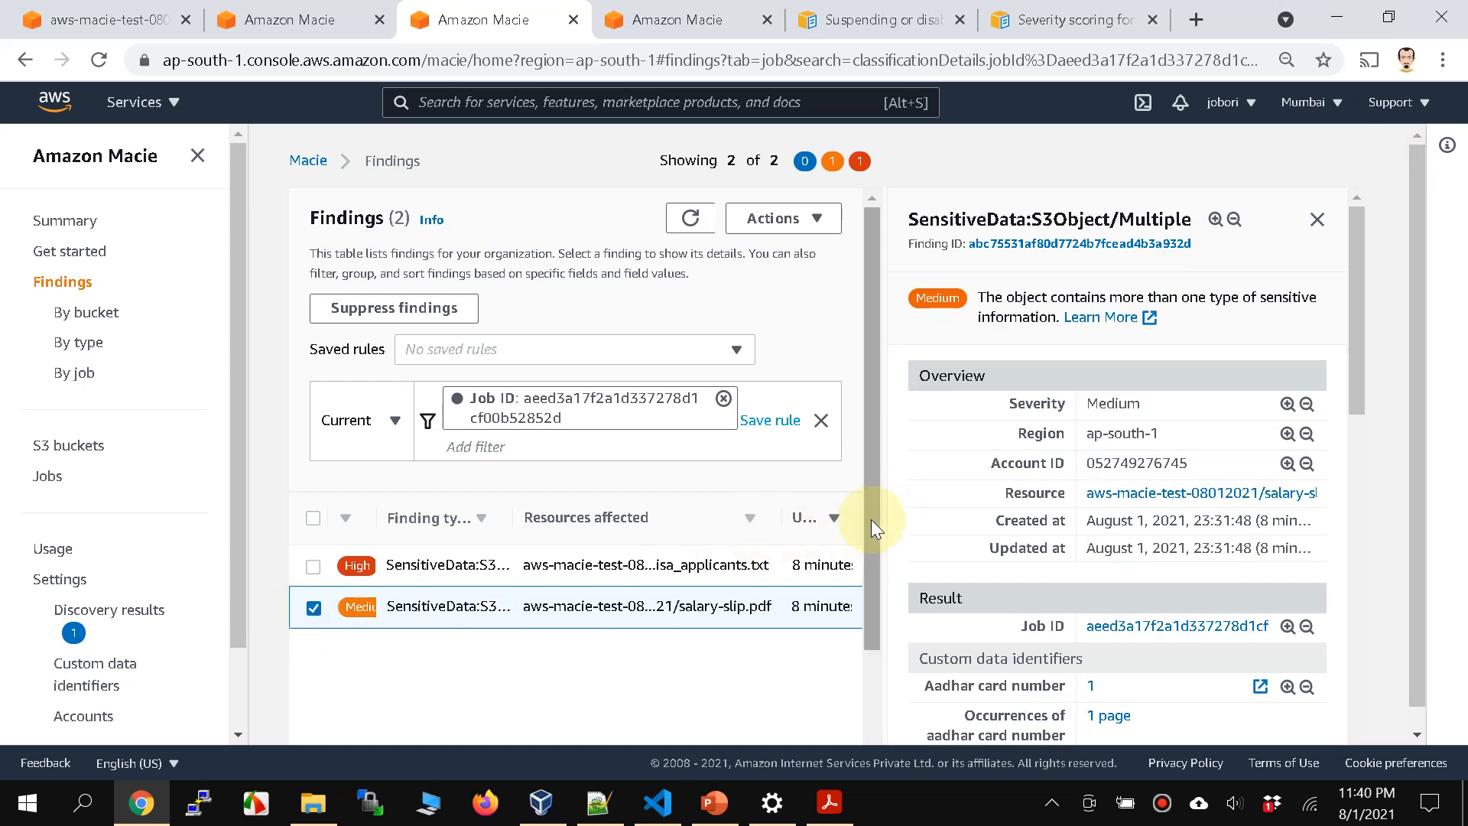
scroll(1020, 562, "down", 2)
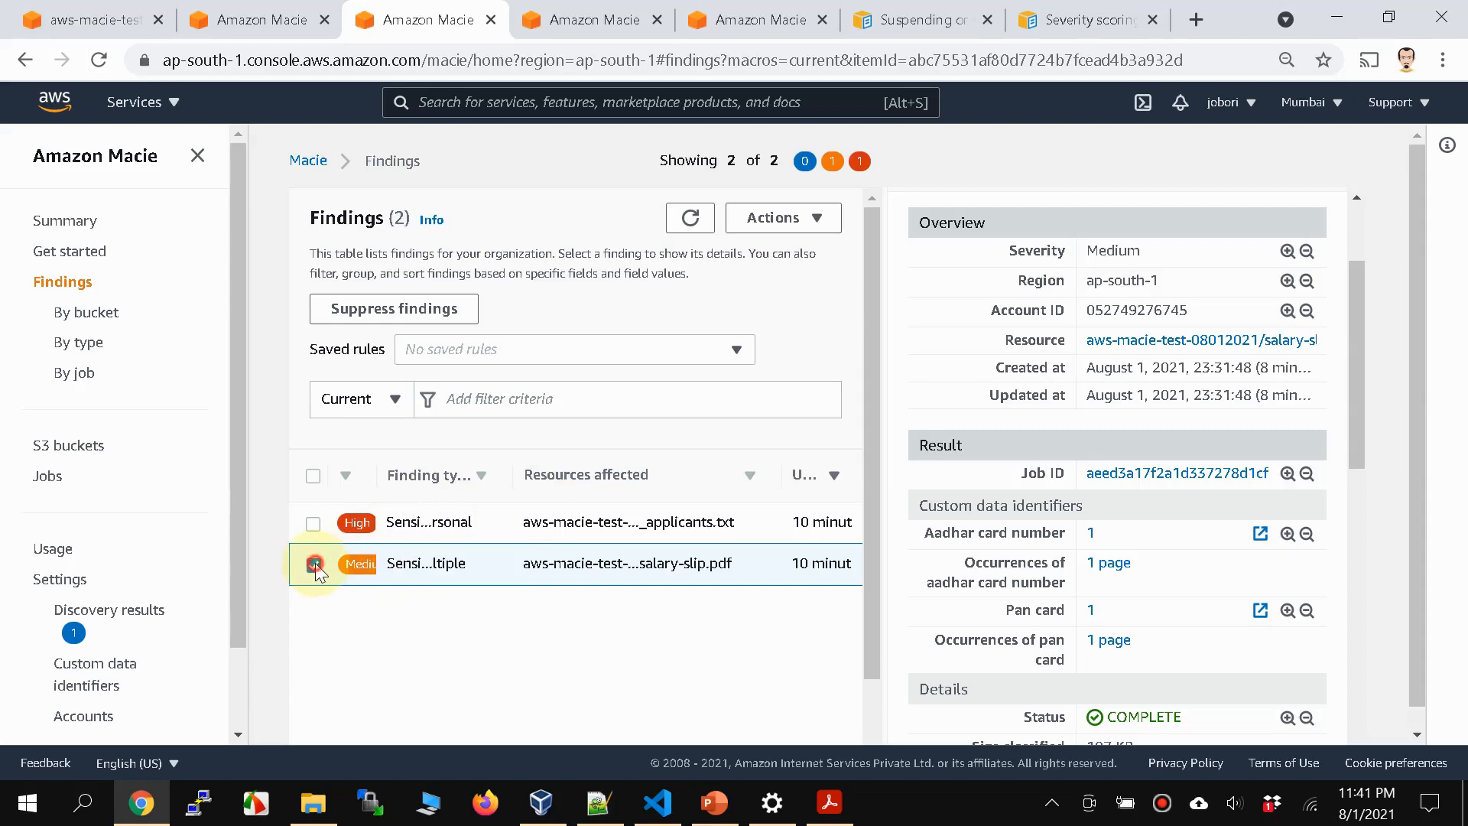
Step: Select the high-severity visa_applicants.txt finding and view its result details
left_click(313, 564)
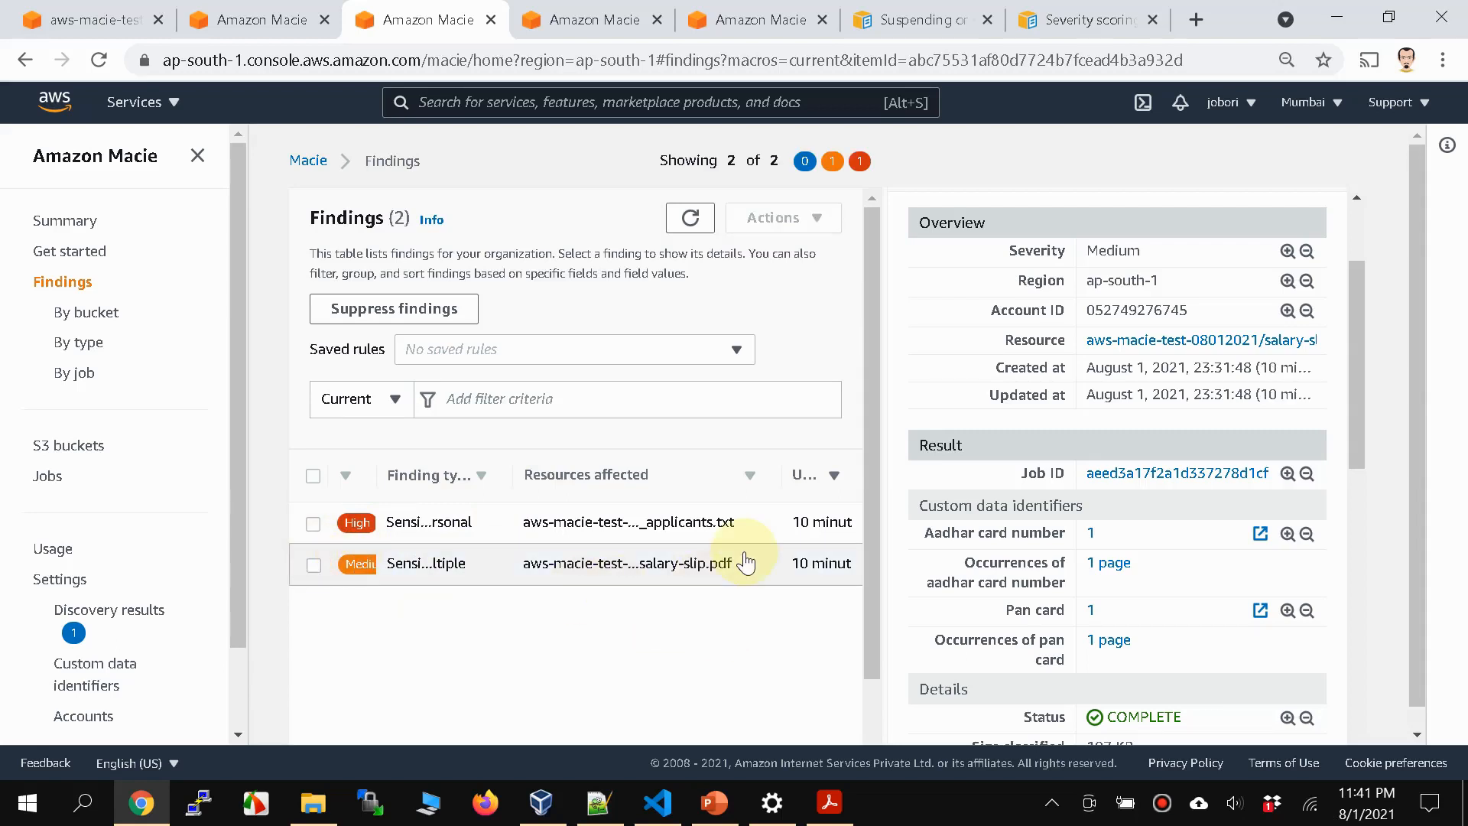
left_click(314, 523)
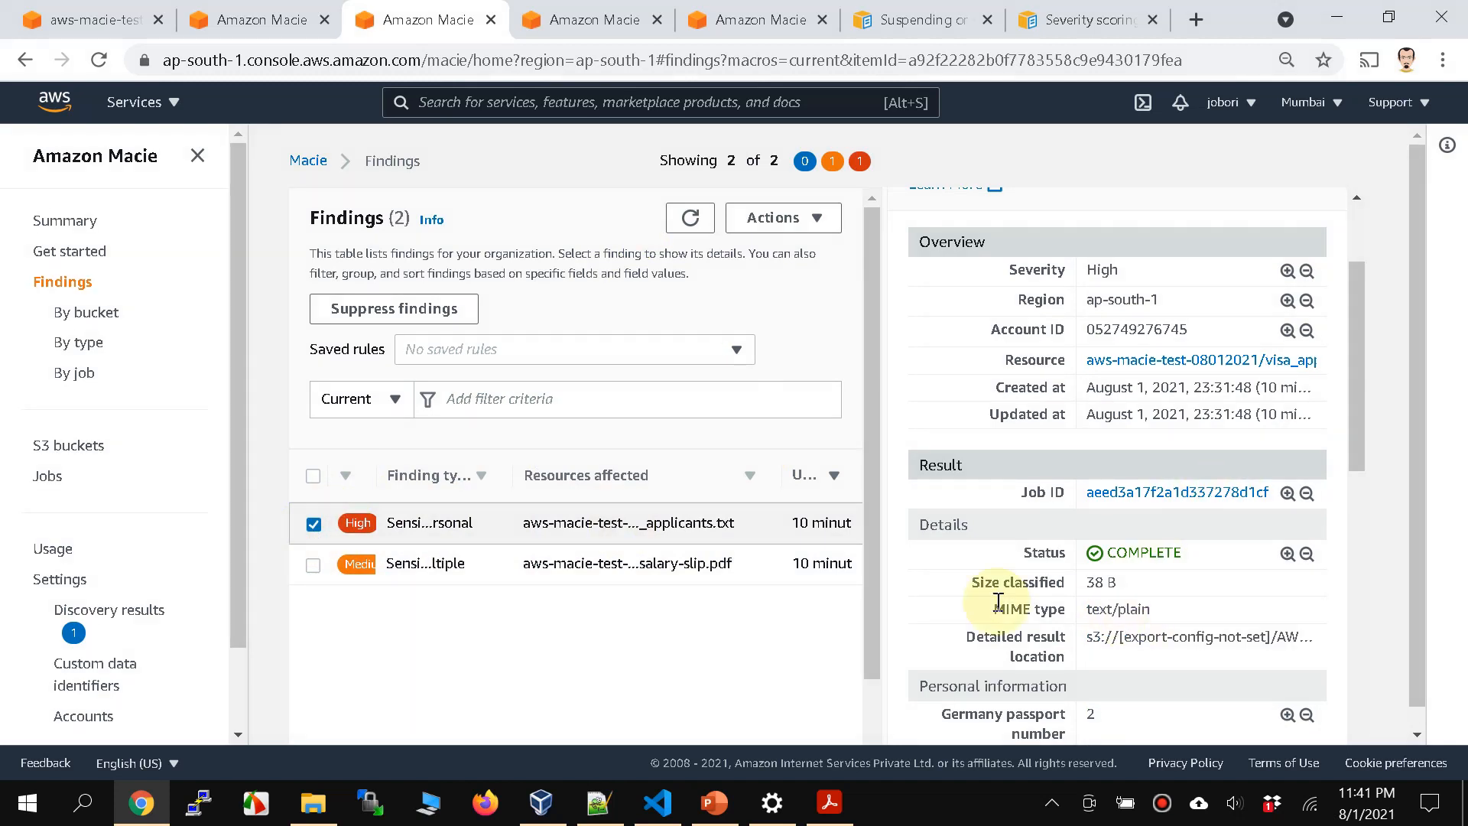
scroll(1166, 572, "down", 3)
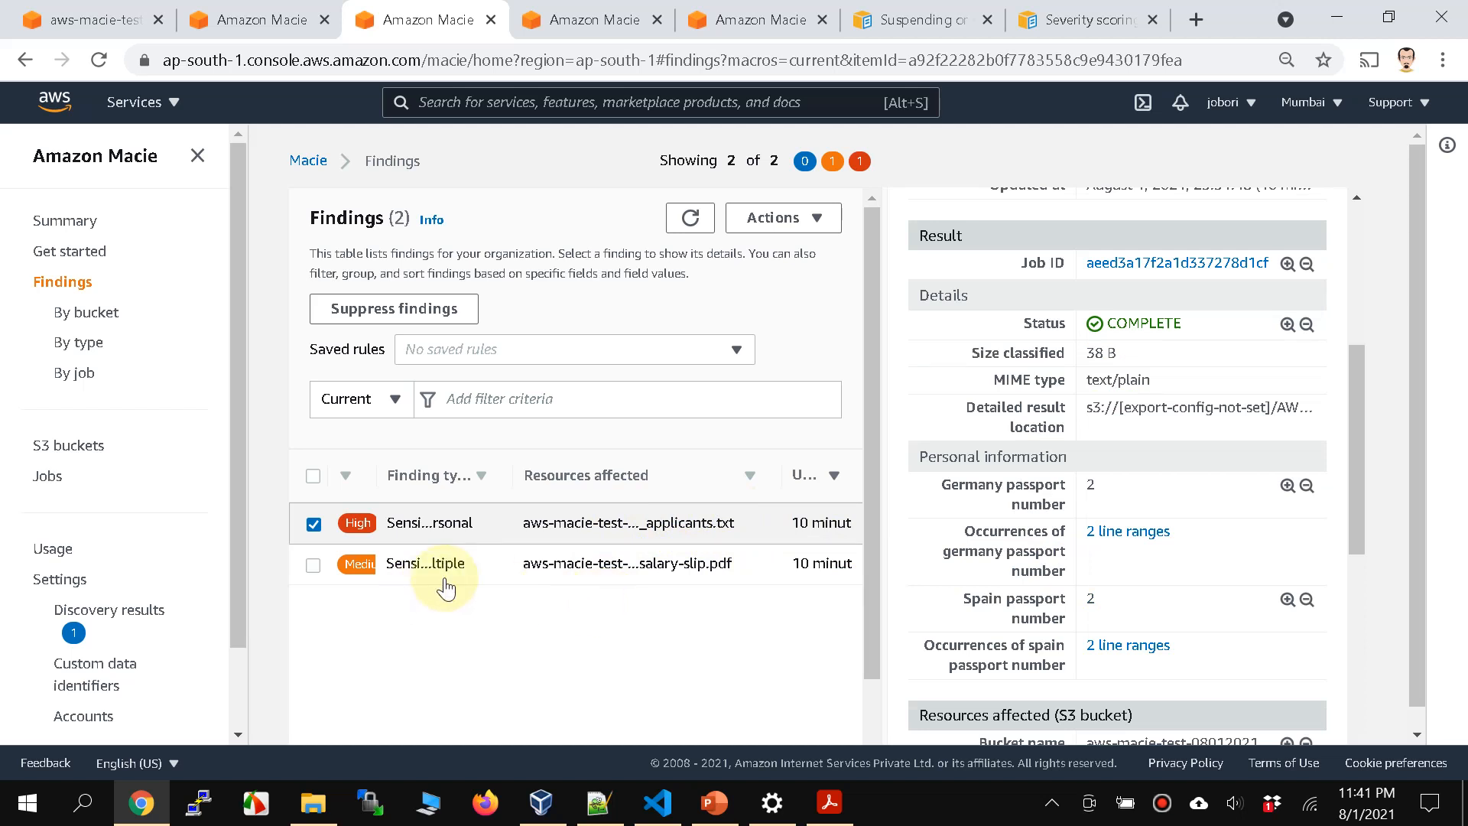
Step: Close the finding details and leave both findings unselected
left_click(719, 567)
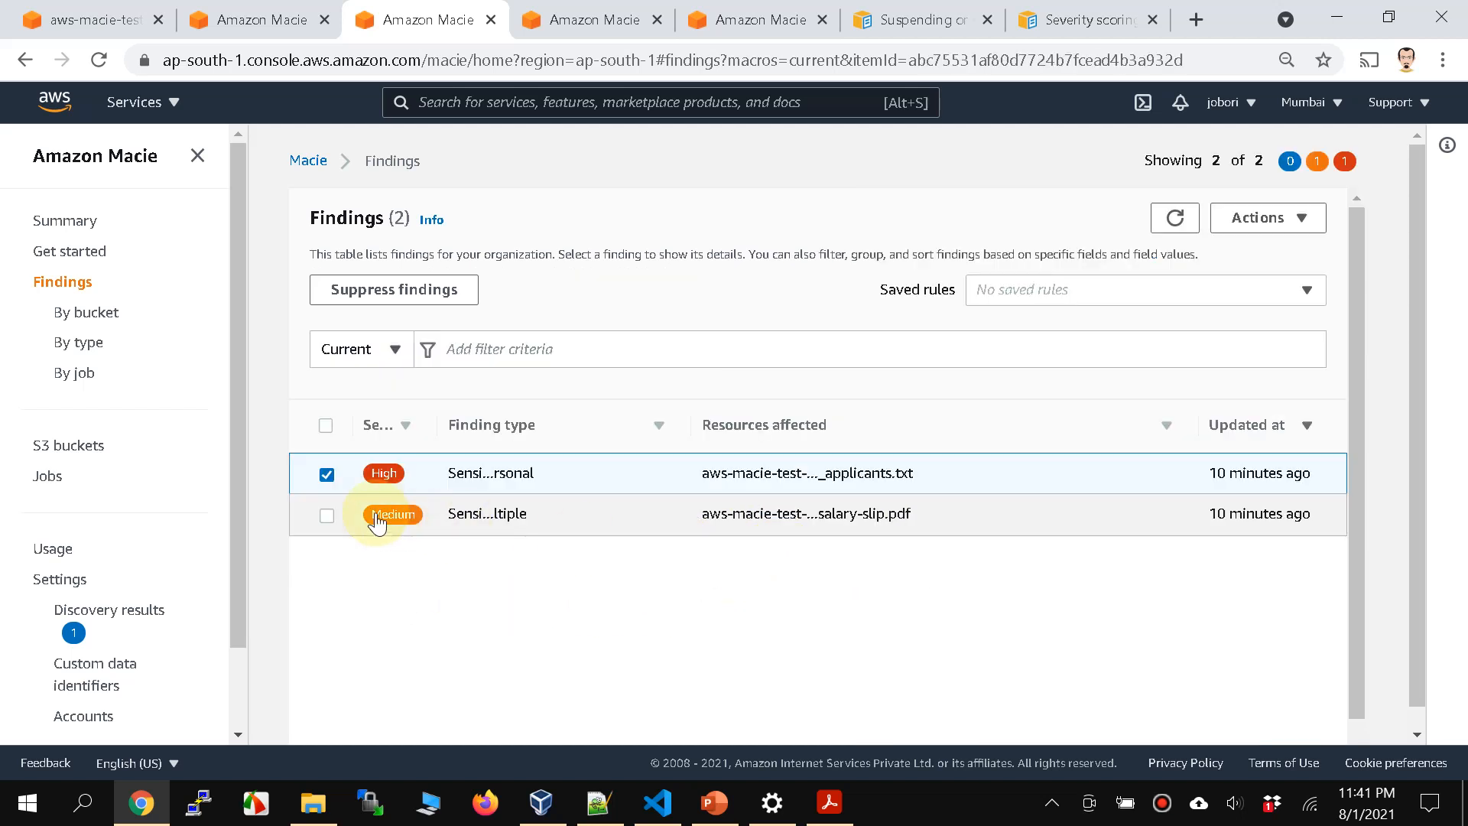
left_click(327, 474)
left_click(326, 514)
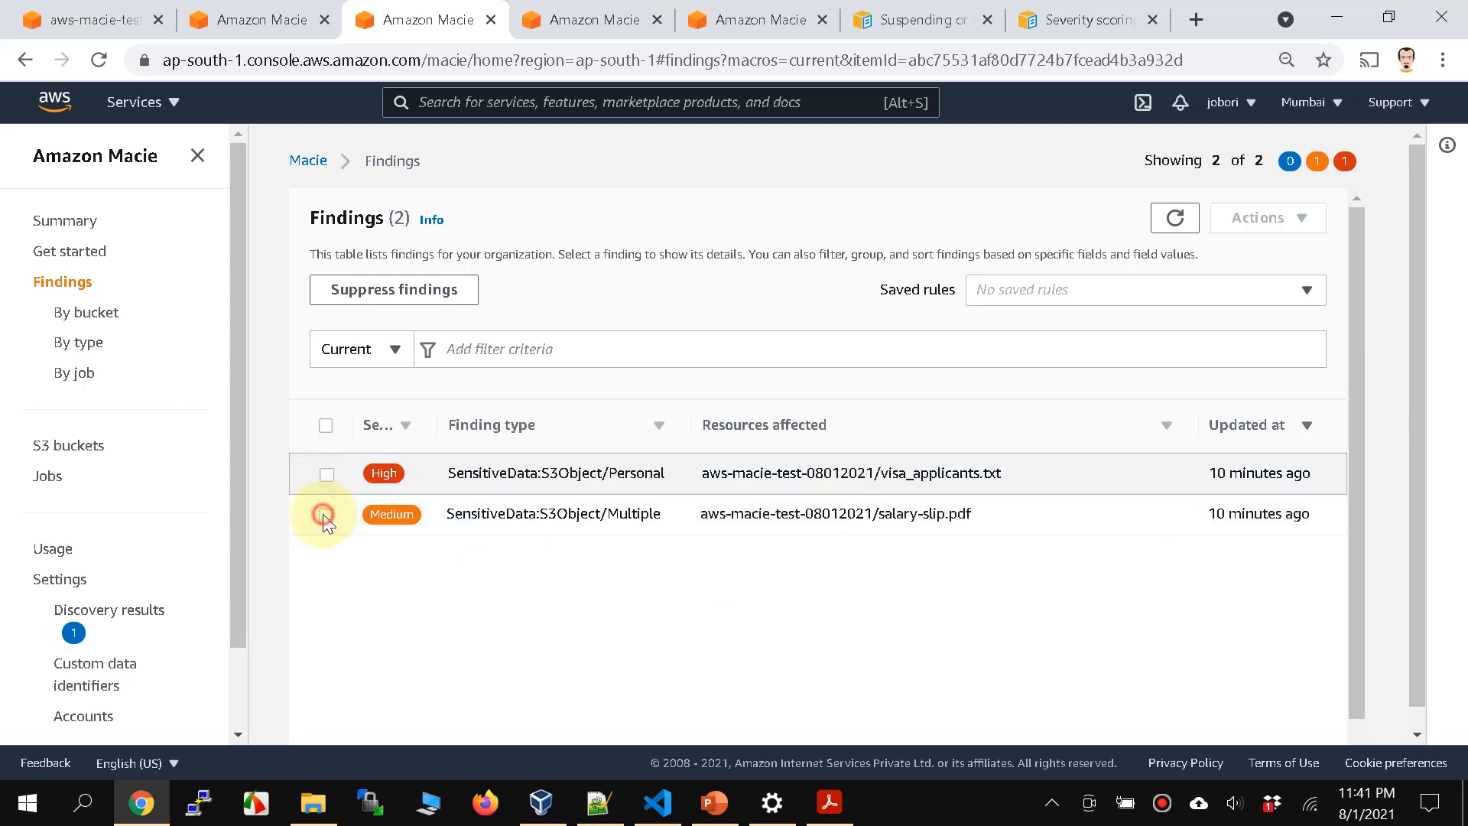
left_click(326, 516)
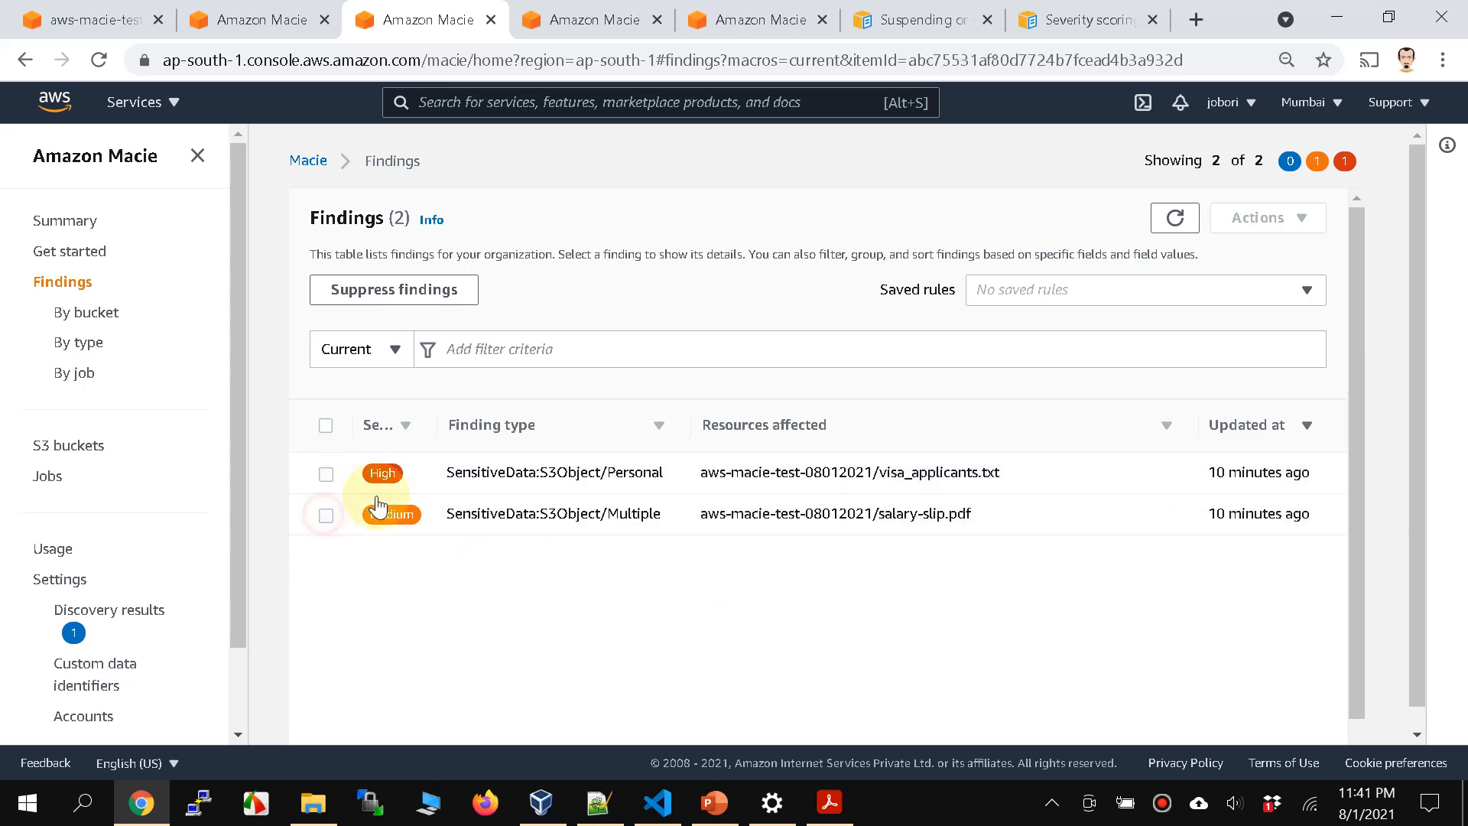
Step: Examine the visa_applicants.txt finding's passport number detections and the affected S3 bucket and object
left_click(520, 475)
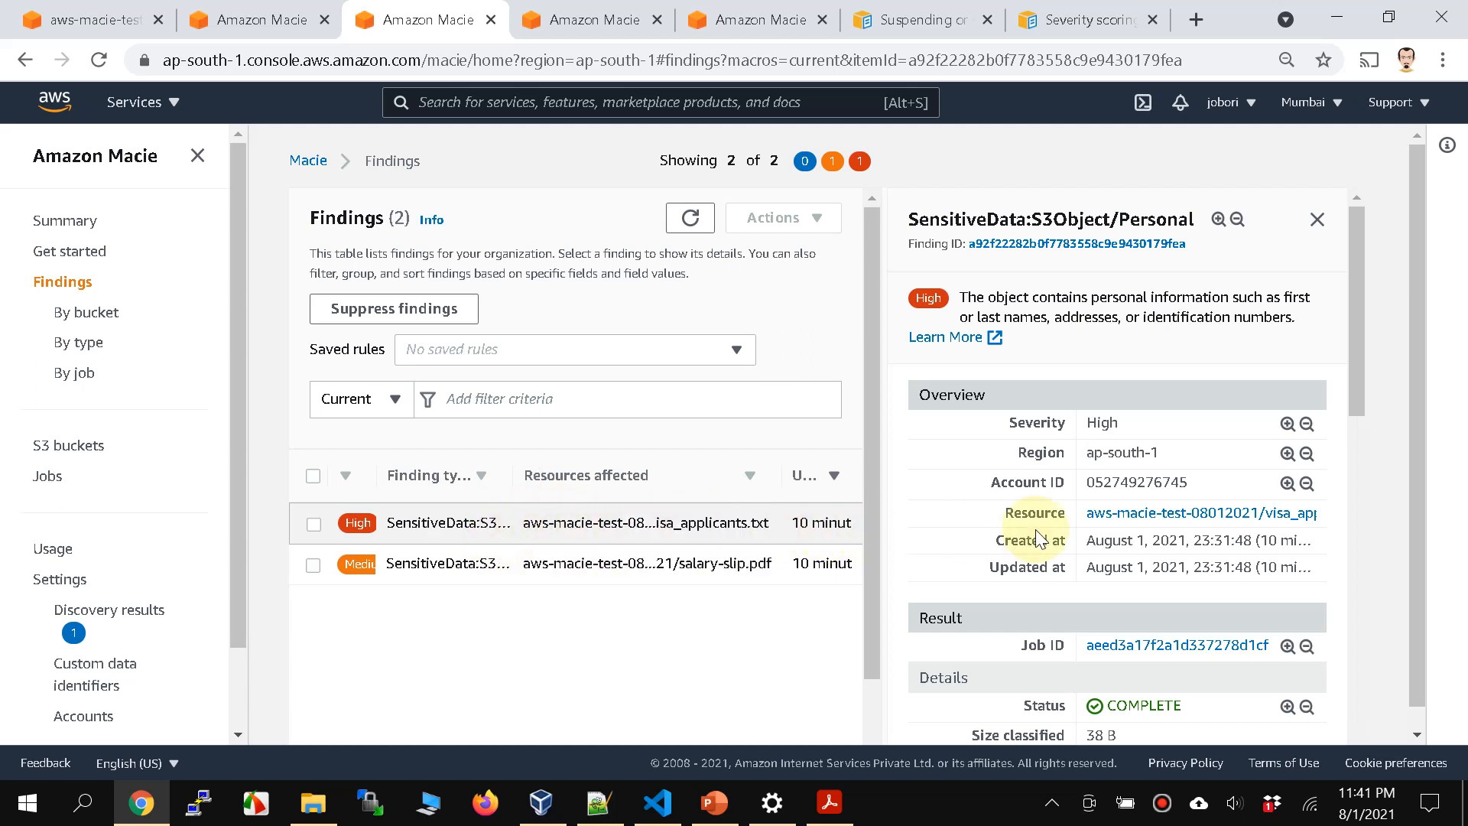
scroll(1038, 538, "down", 2)
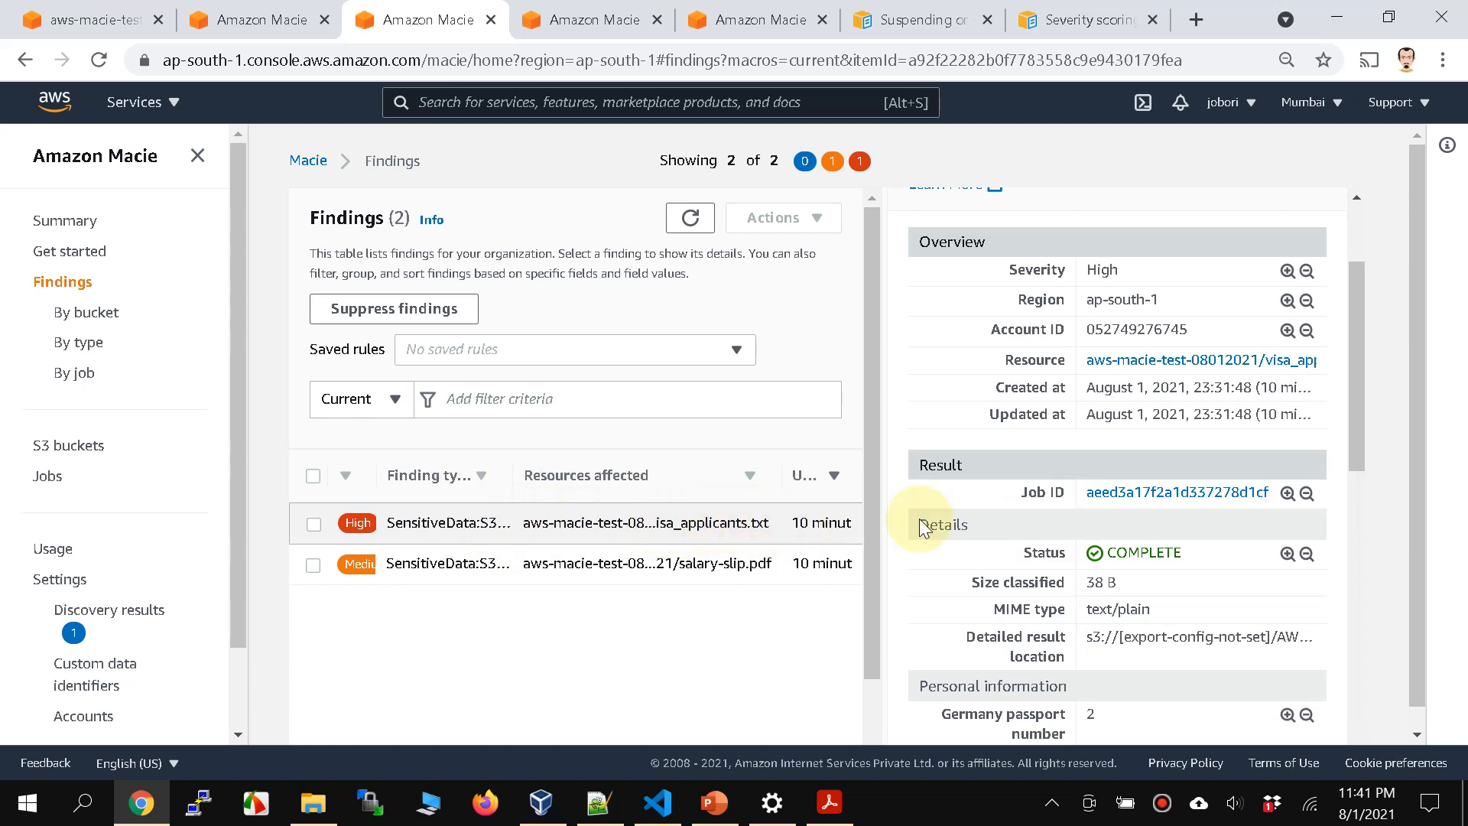
scroll(1059, 543, "down", 3)
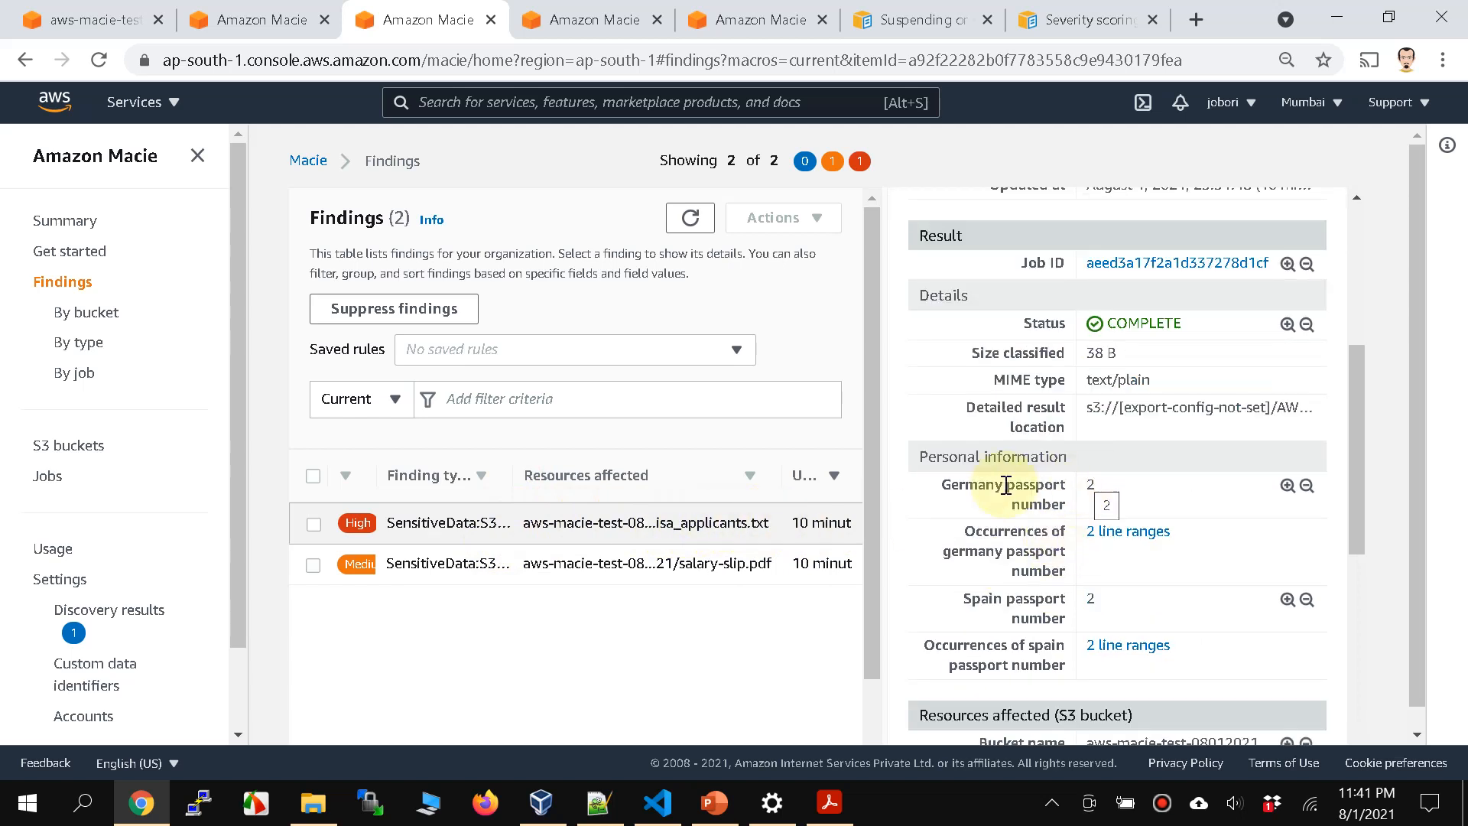
left_click_drag(947, 487, 1065, 659)
left_click(1062, 658)
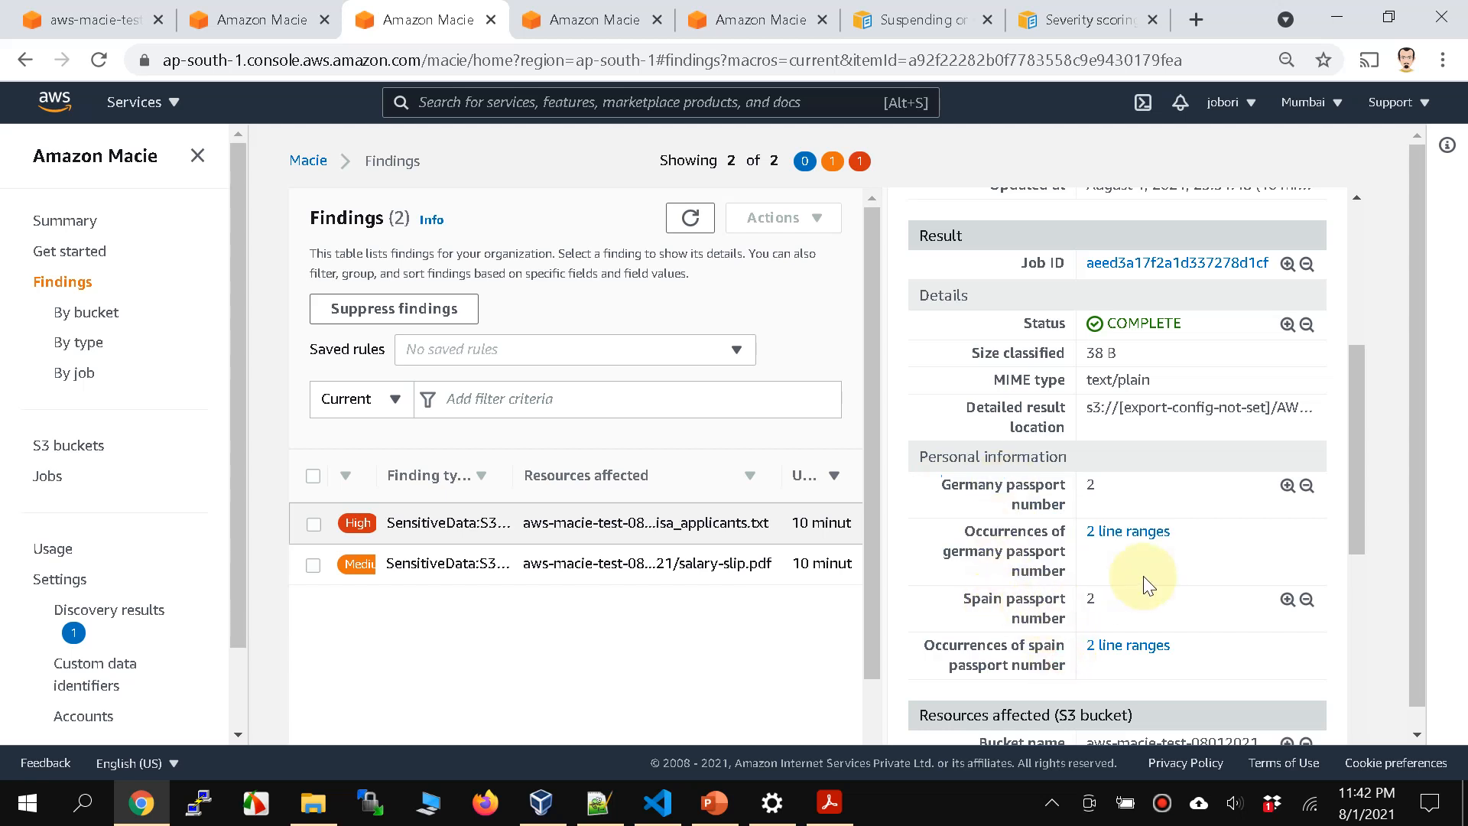
scroll(1143, 575, "down", 4)
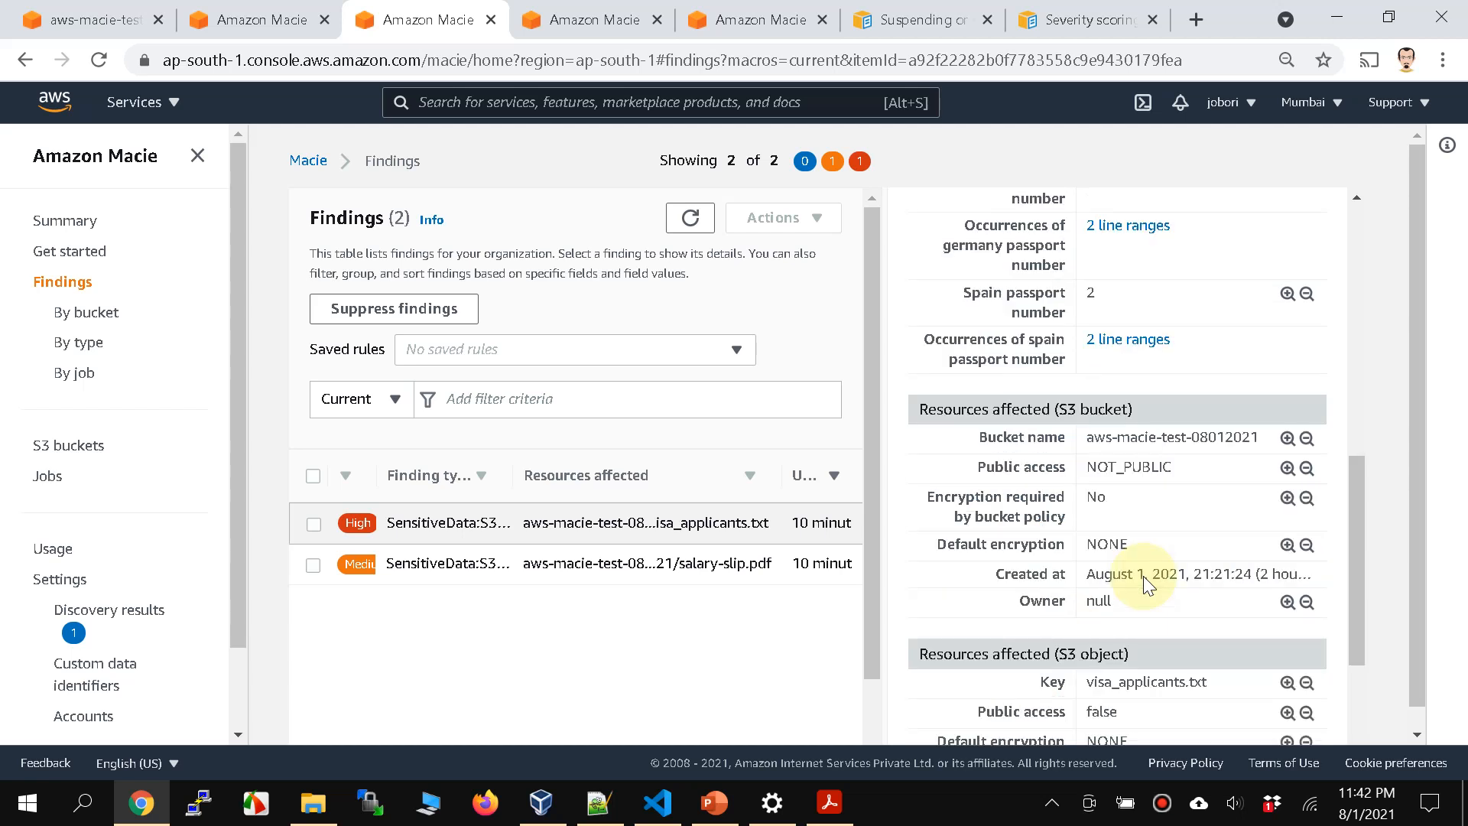
scroll(1144, 576, "down", 3)
scroll(1144, 578, "up", 8)
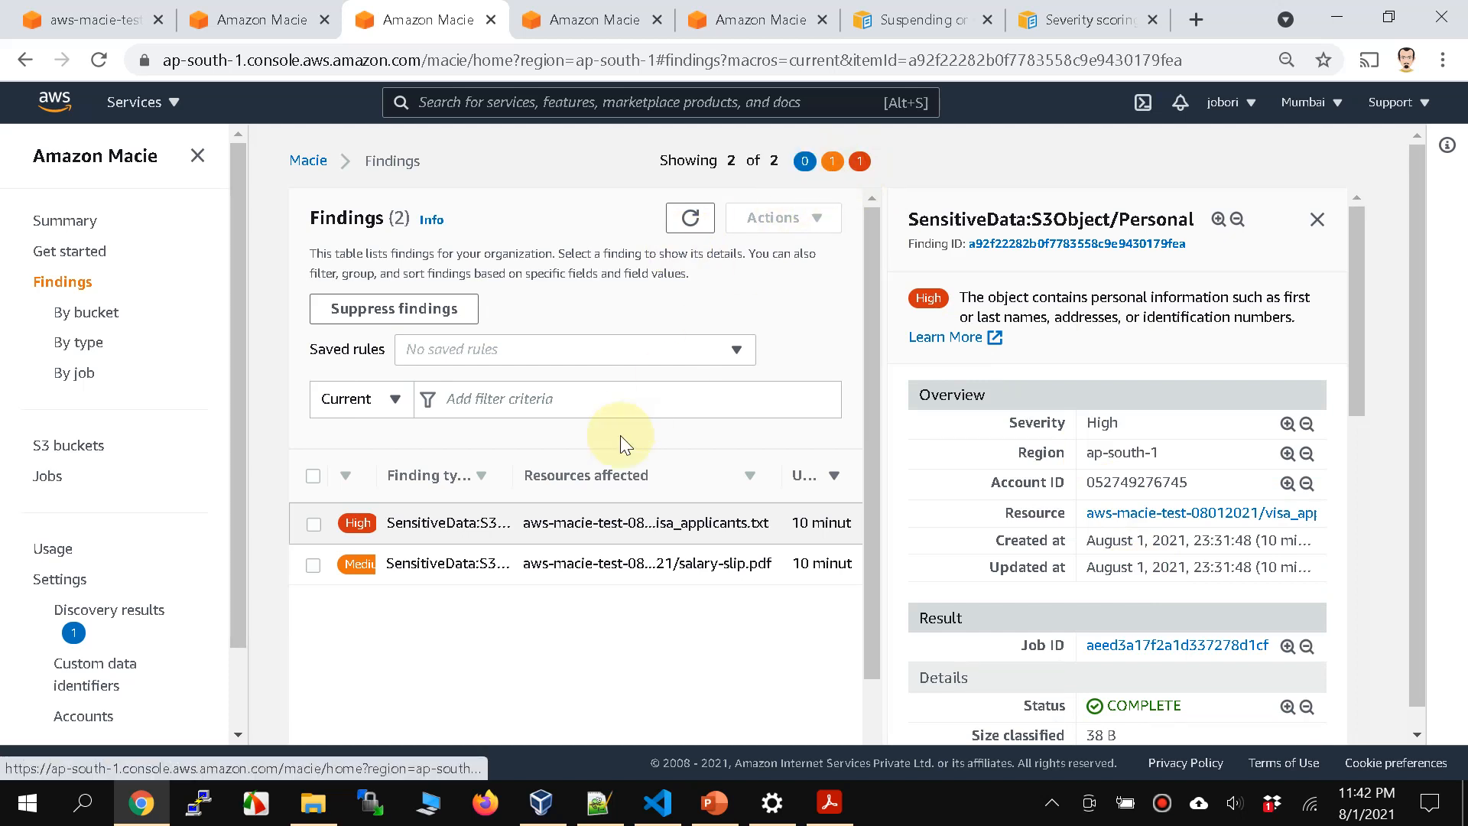
Step: Filter the findings to Medium severity and examine the salary-slip.pdf finding's custom identifier and personal information results
left_click(831, 163)
left_click(313, 547)
scroll(1213, 639, "down", 6)
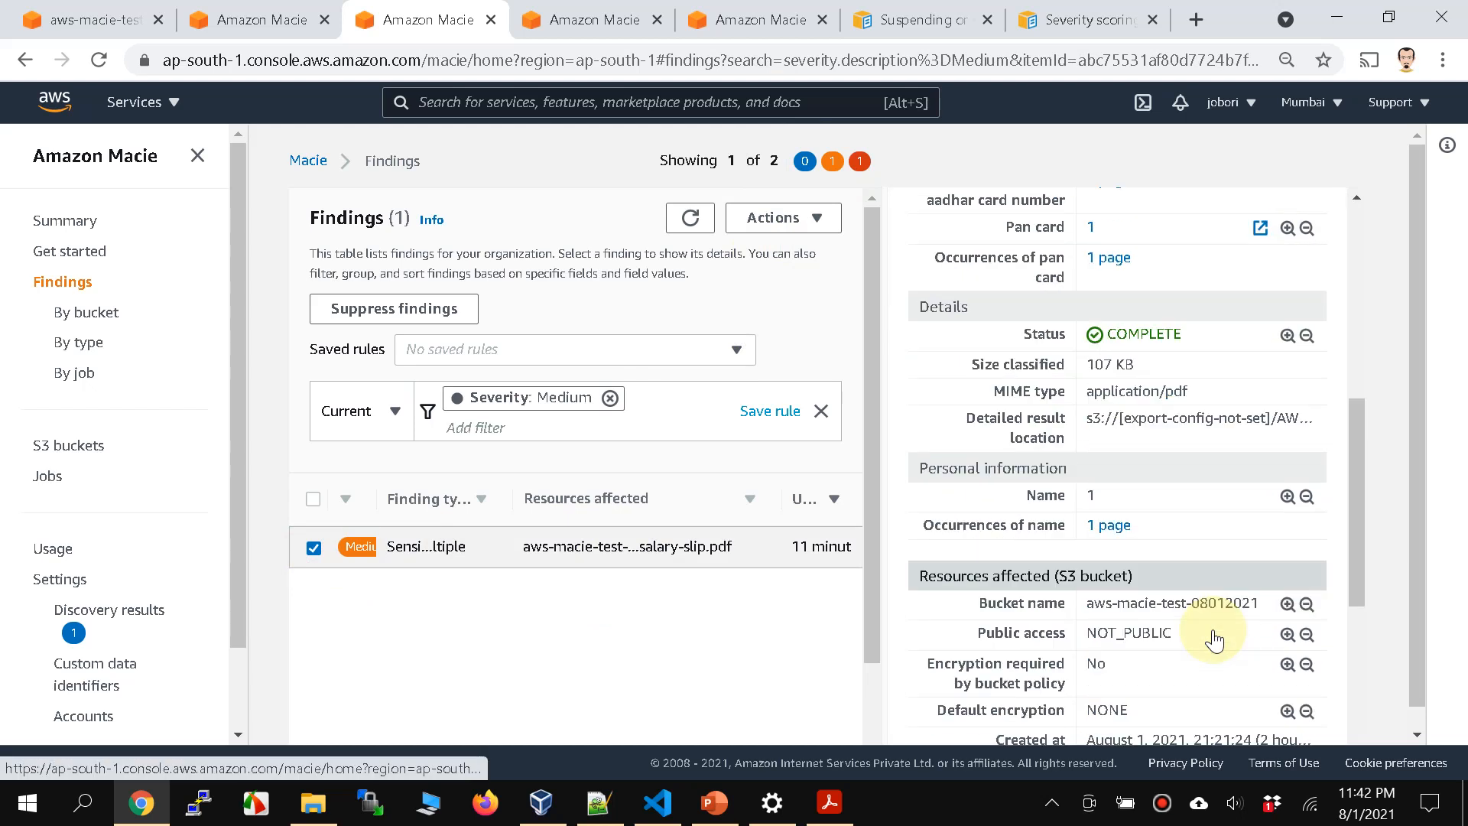
scroll(979, 460, "up", 4)
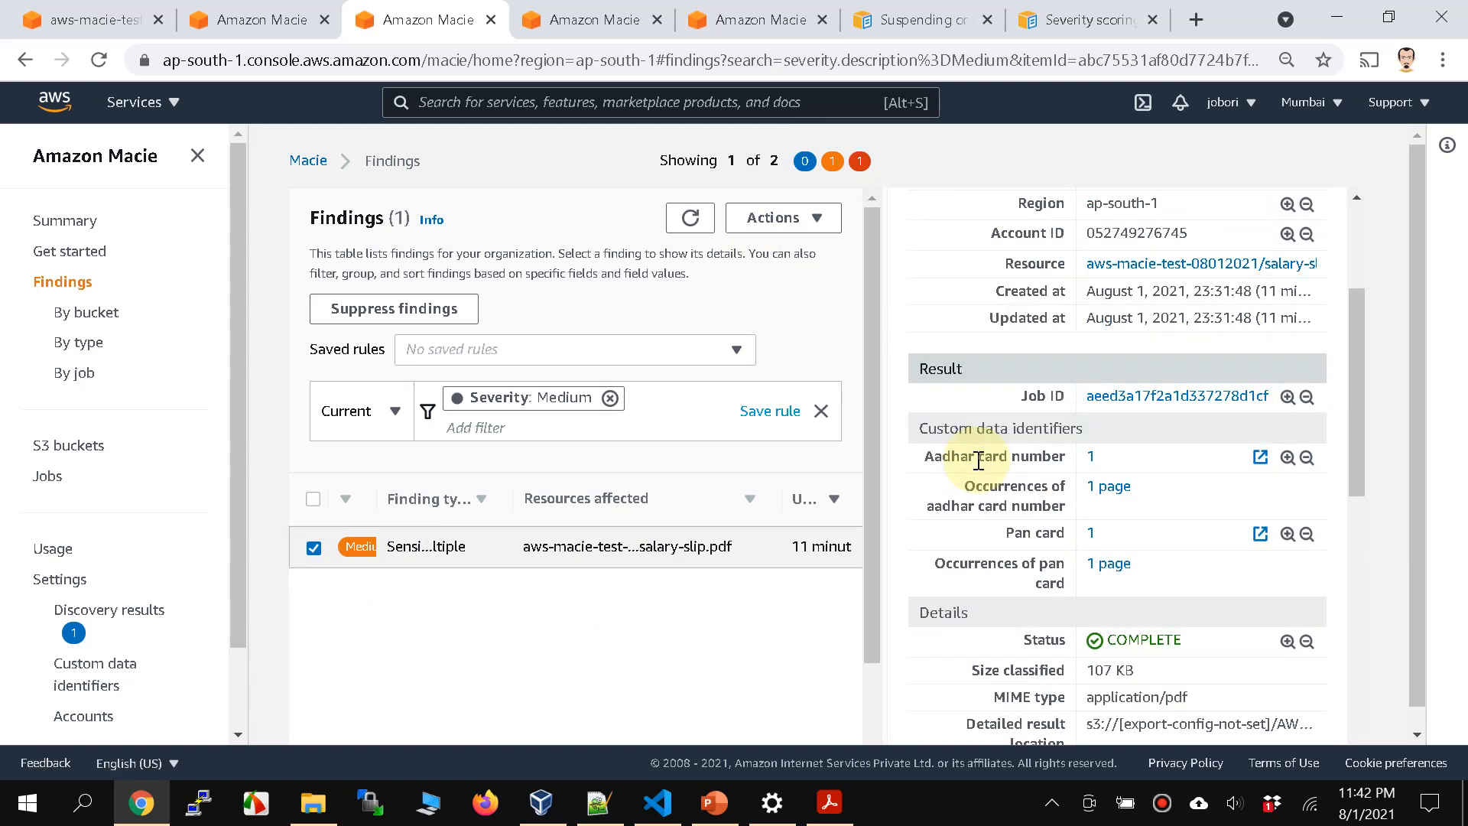
scroll(1065, 505, "down", 4)
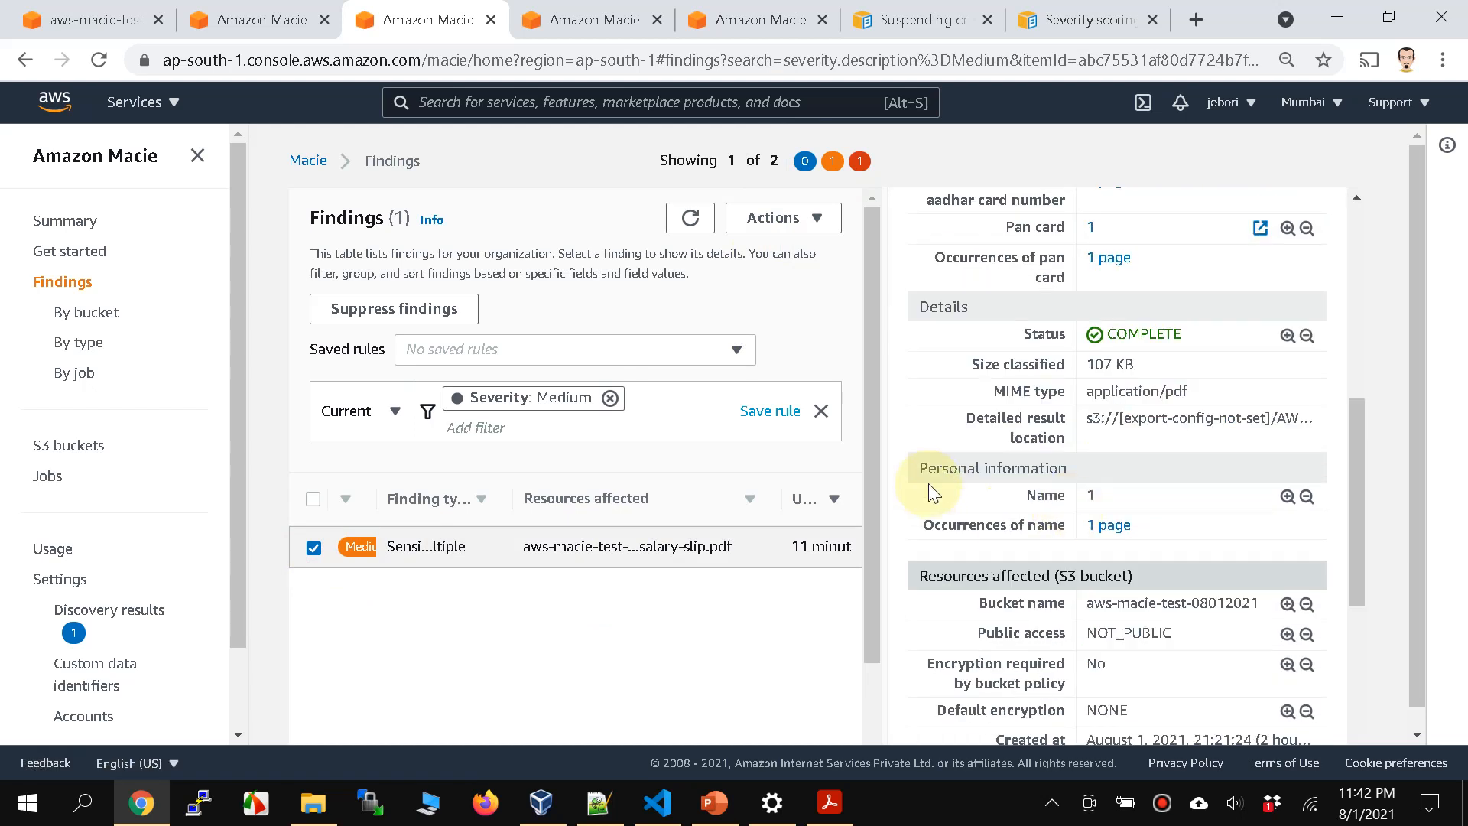
Step: Highlight the finding's Name detection and check the employee name in salary-slip.pdf in Adobe Acrobat Reader, returning to the Macie findings
left_click_drag(1023, 496, 1108, 498)
left_click(835, 818)
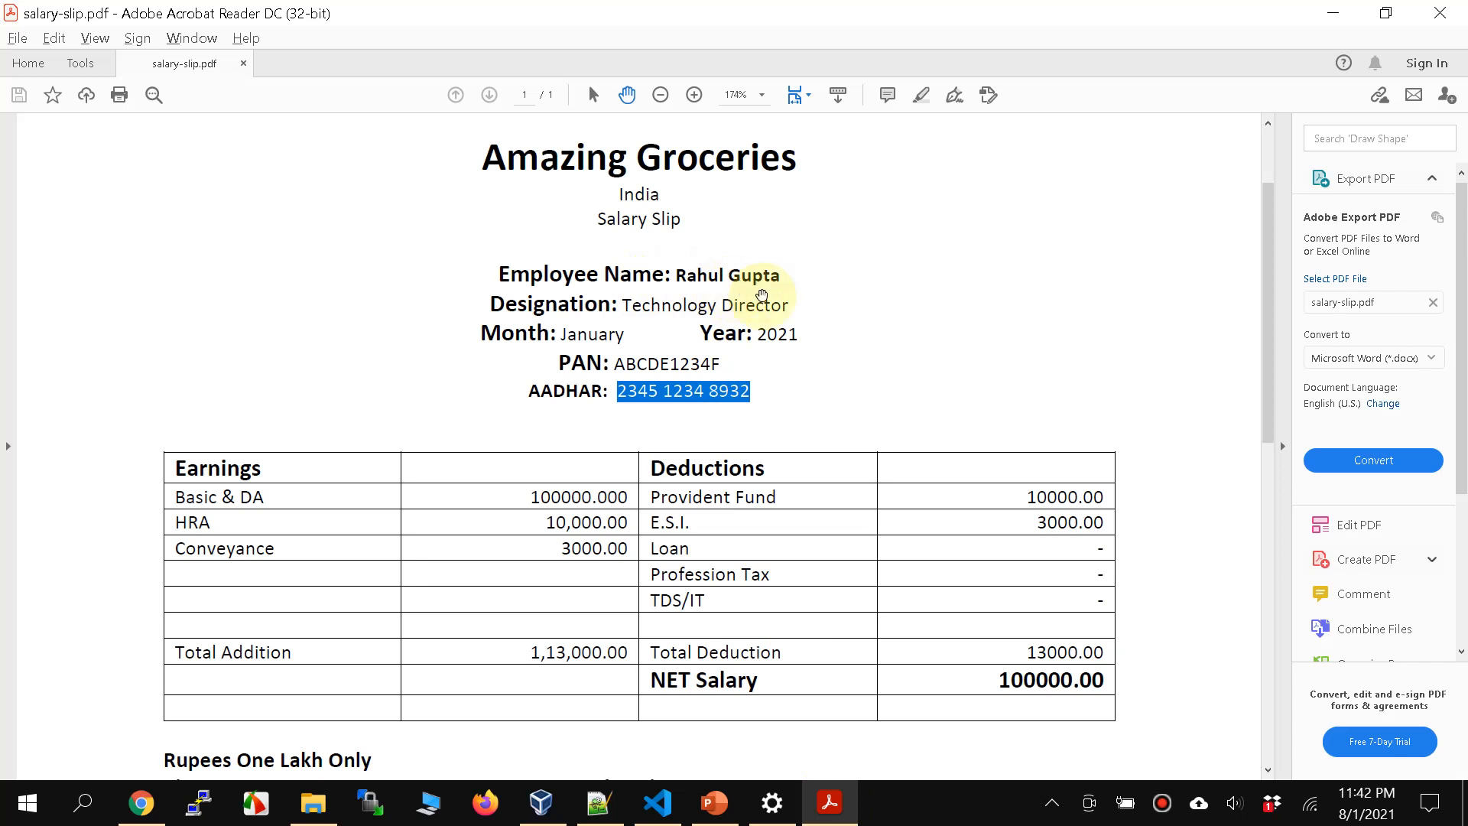
left_click(1333, 13)
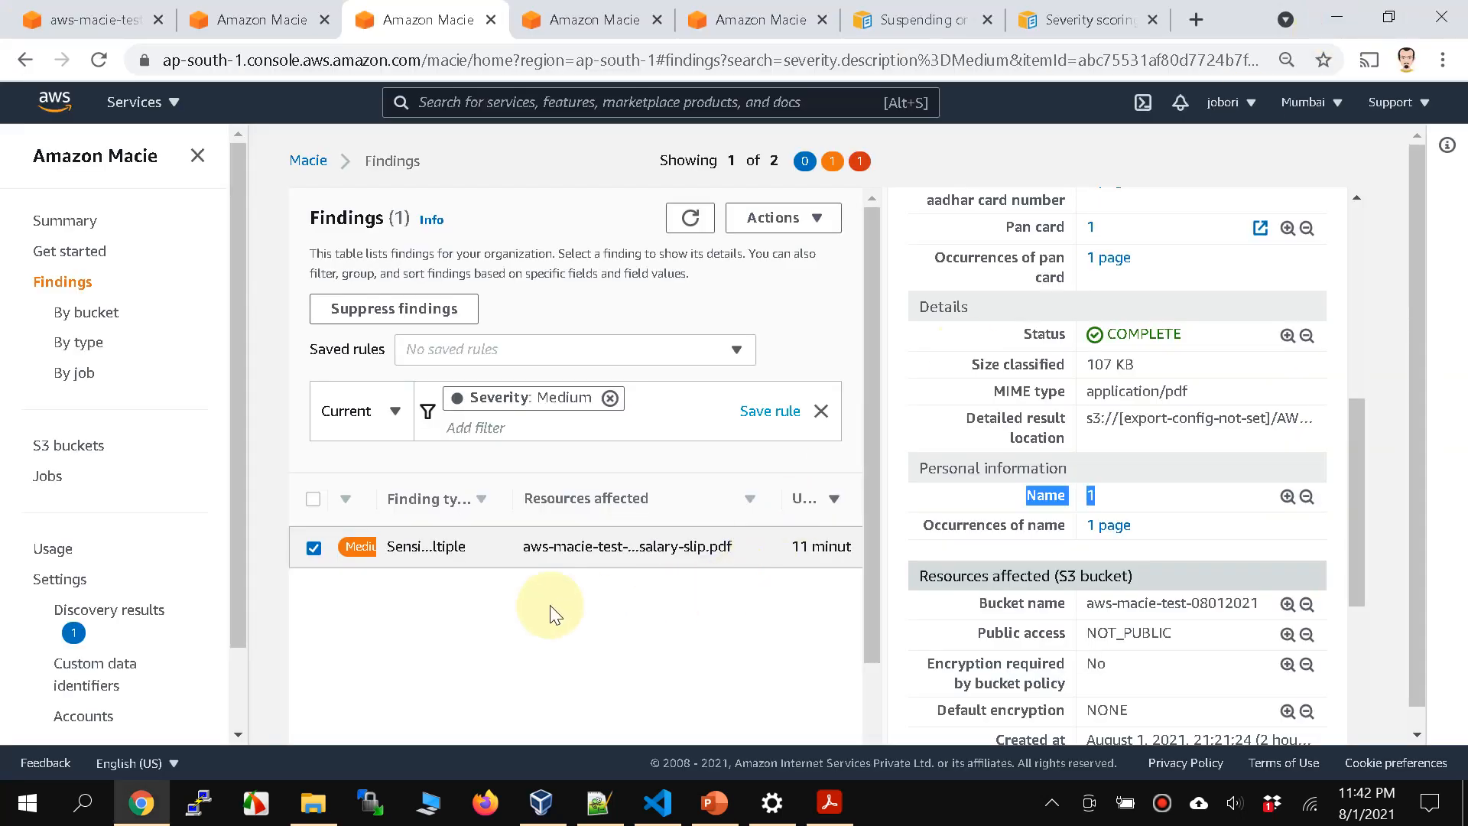
Step: Deselect the salary-slip.pdf finding and examine its affected S3 bucket, S3 object and additional information details
left_click(313, 547)
scroll(1033, 590, "down", 2)
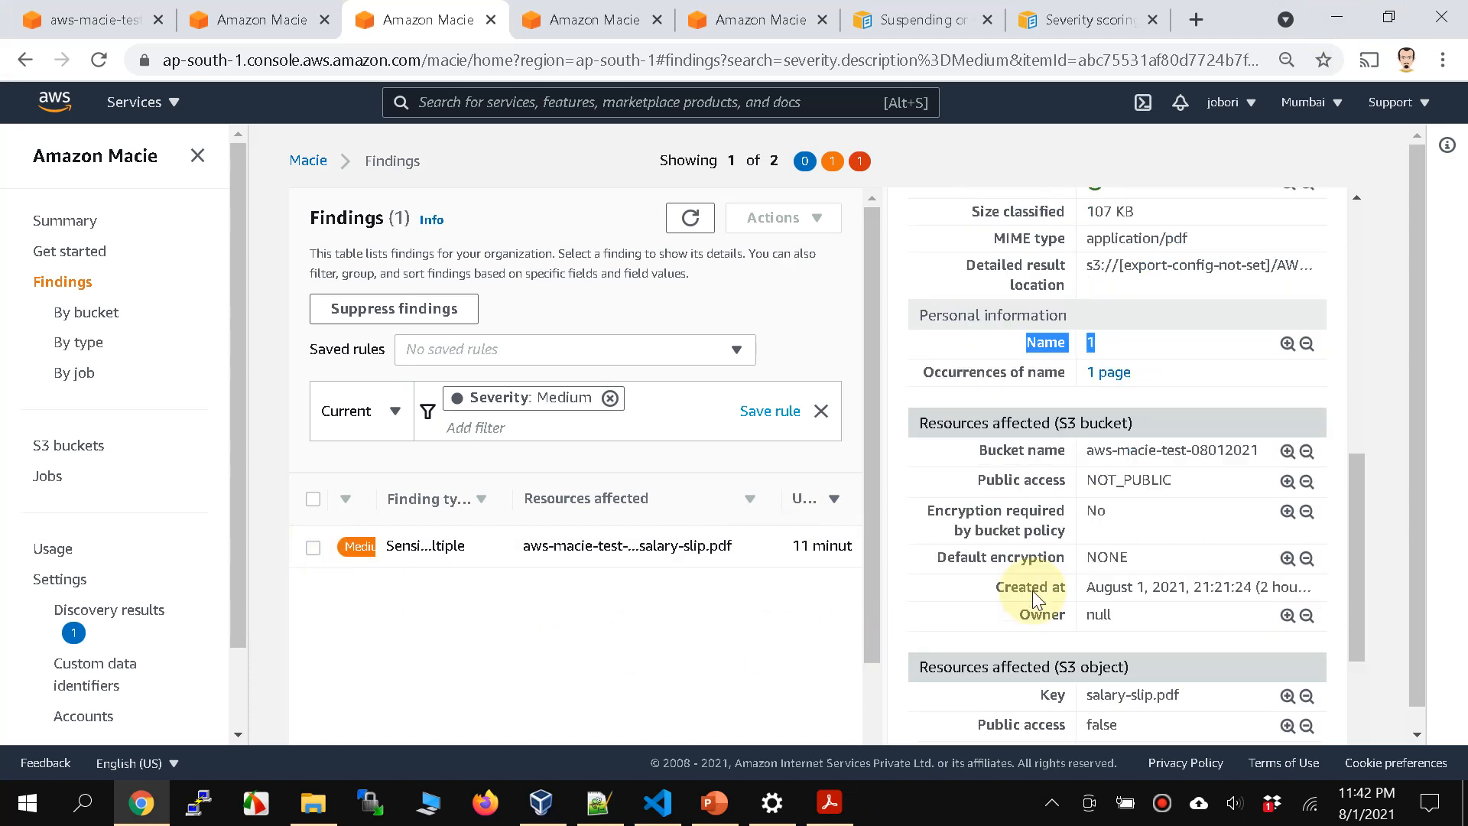
scroll(1033, 590, "down", 2)
scroll(1034, 590, "down", 1)
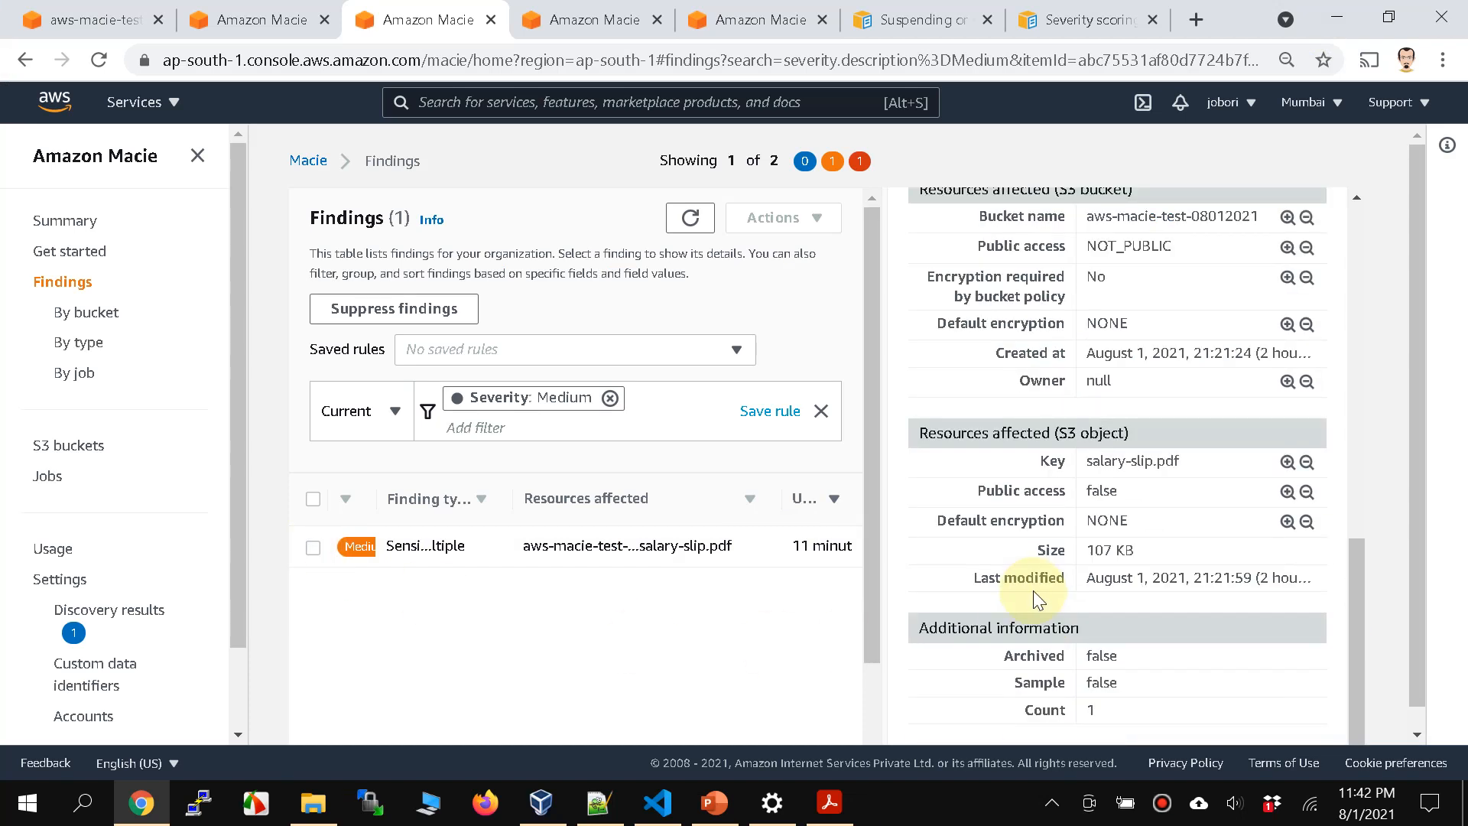
scroll(1033, 592, "down", 1)
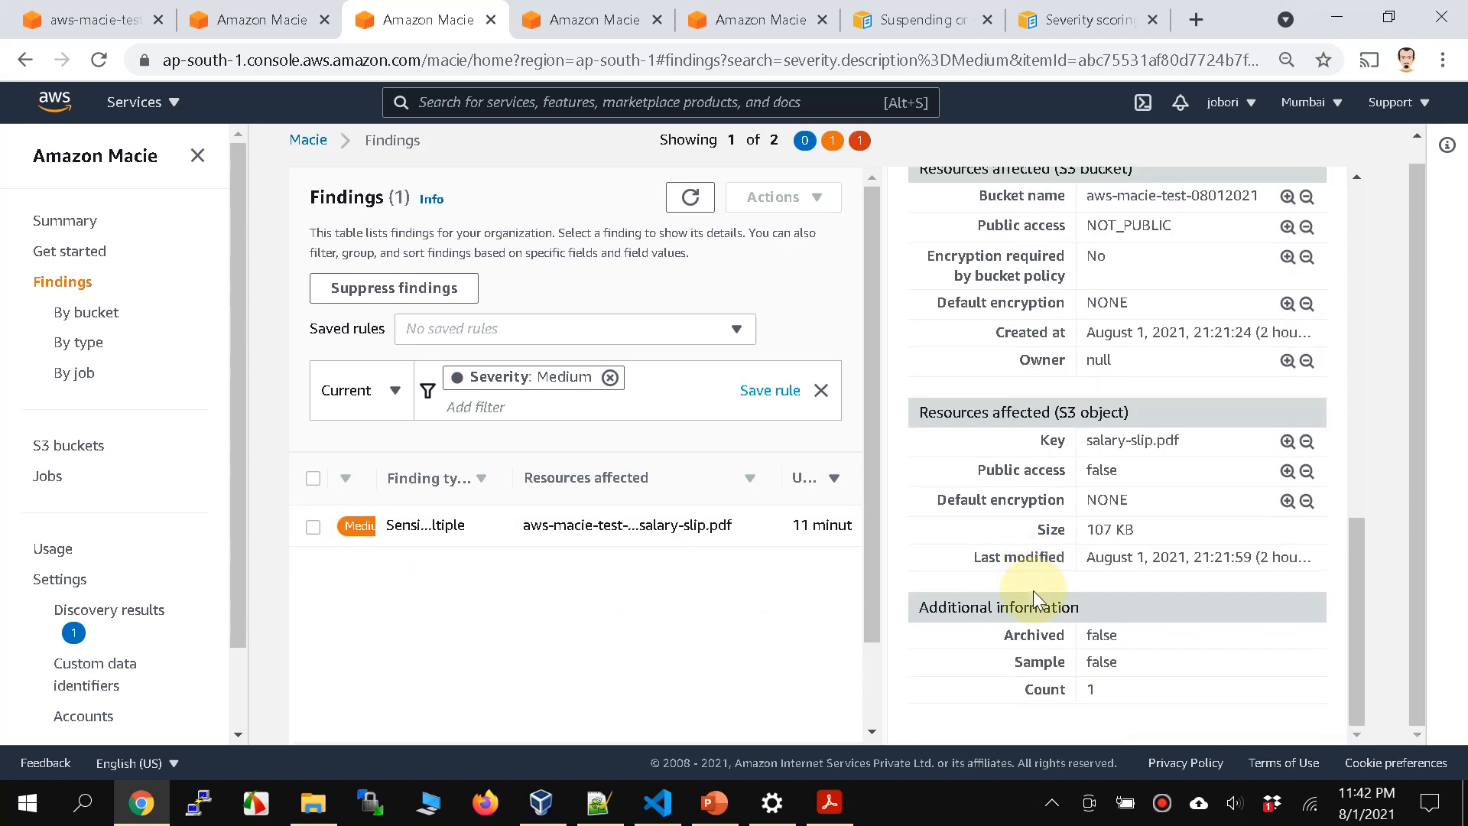
scroll(1034, 590, "up", 15)
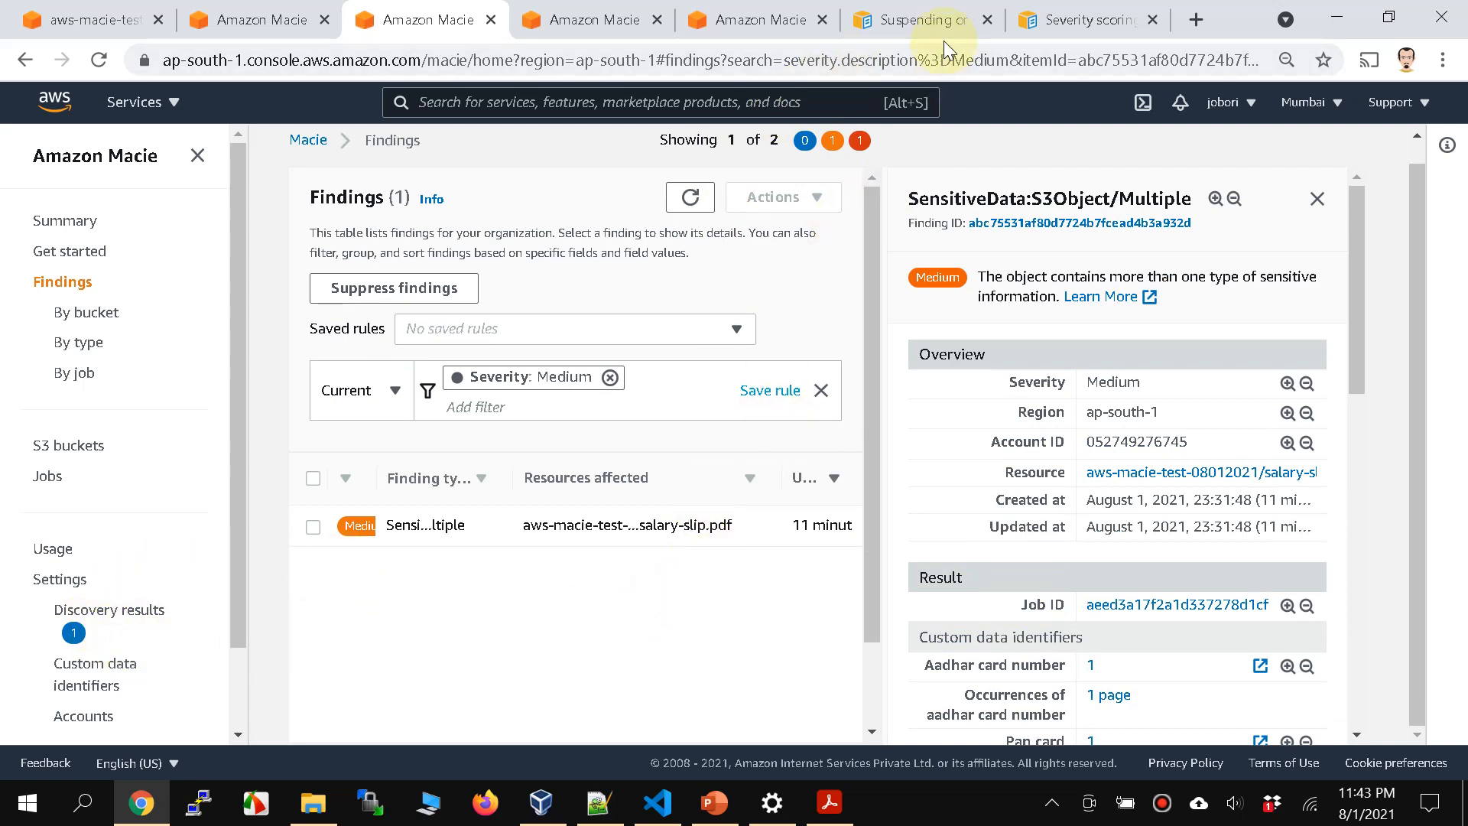
Step: Switch to the Severity scoring for Amazon Macie findings documentation page and highlight its URL
left_click(1078, 21)
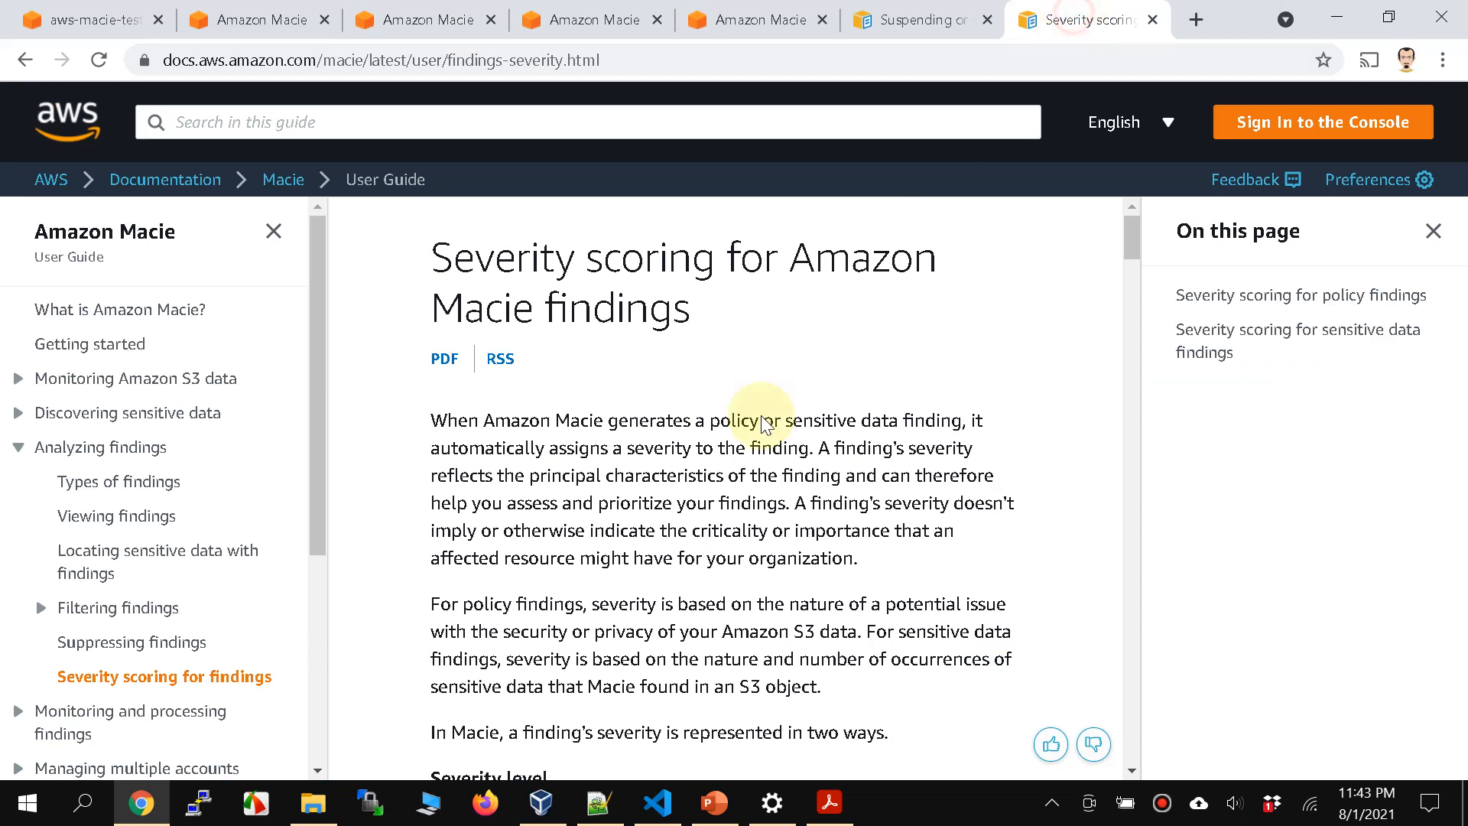
scroll(635, 474, "down", 1)
scroll(704, 468, "up", 1)
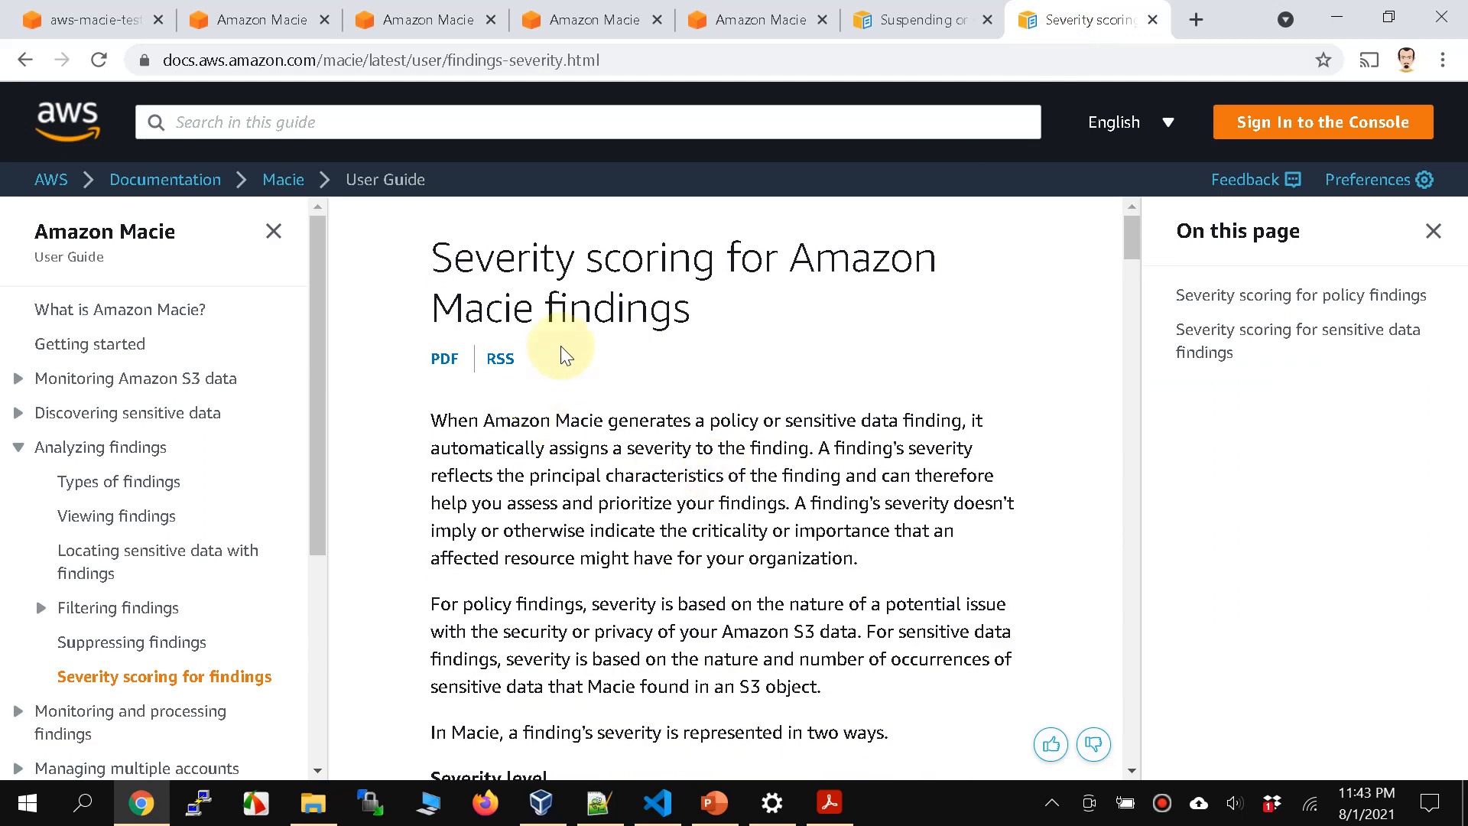
left_click(633, 60)
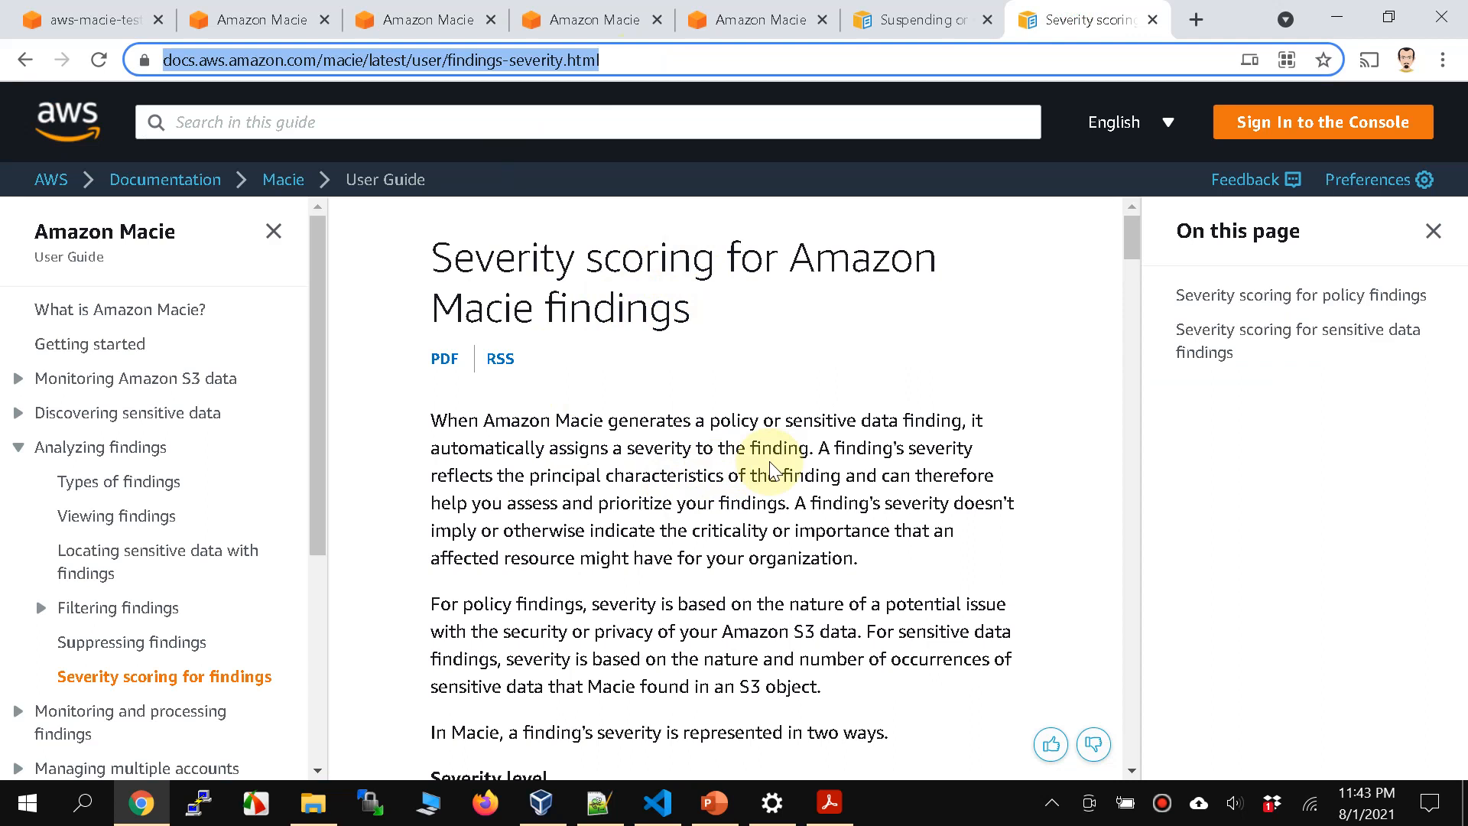
Step: Examine the severity score table and the list of sensitive data finding types in the severity documentation
scroll(772, 470, "down", 5)
scroll(772, 471, "down", 15)
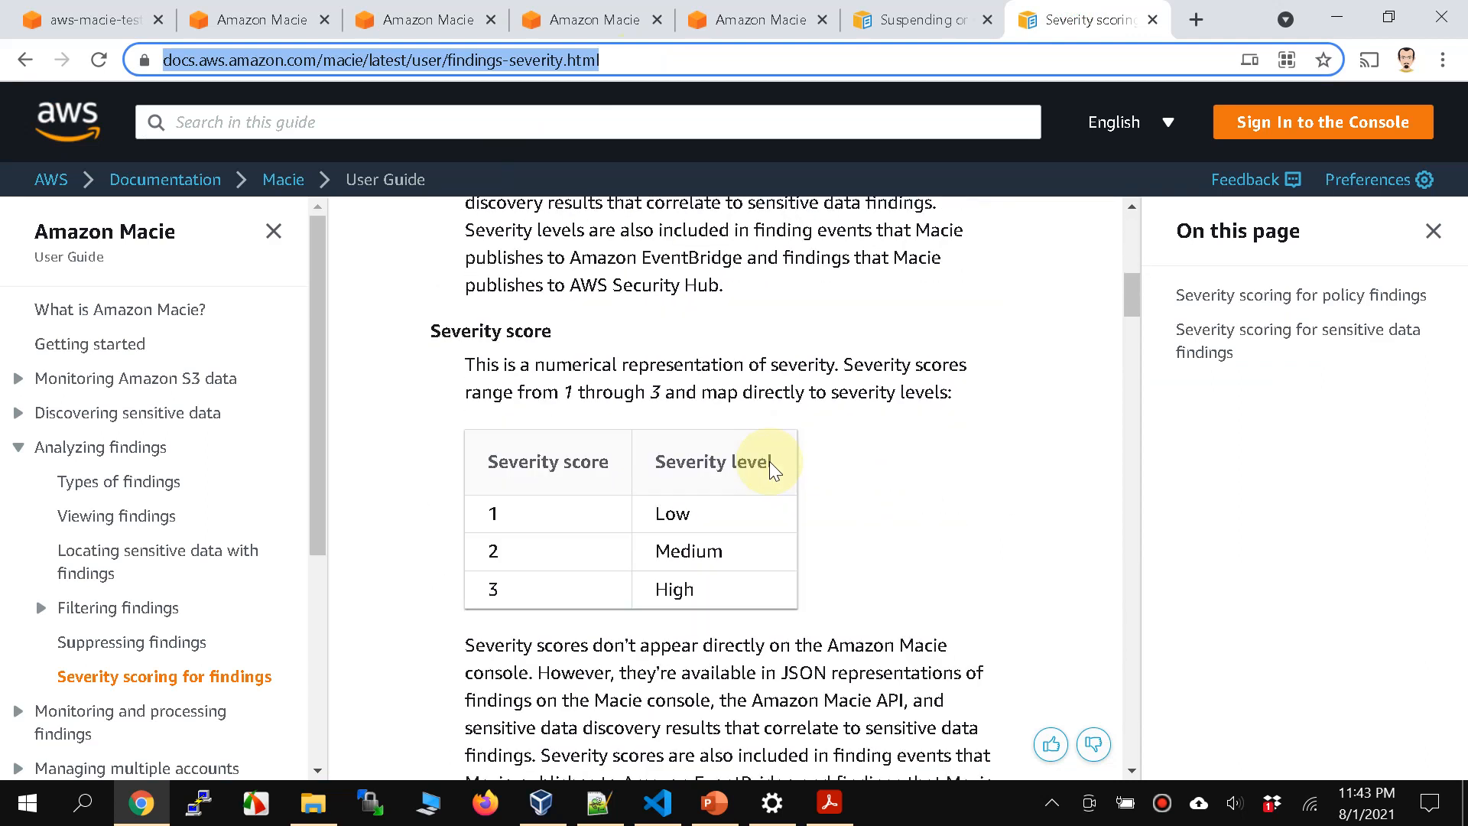
scroll(772, 470, "up", 3)
scroll(772, 470, "down", 10)
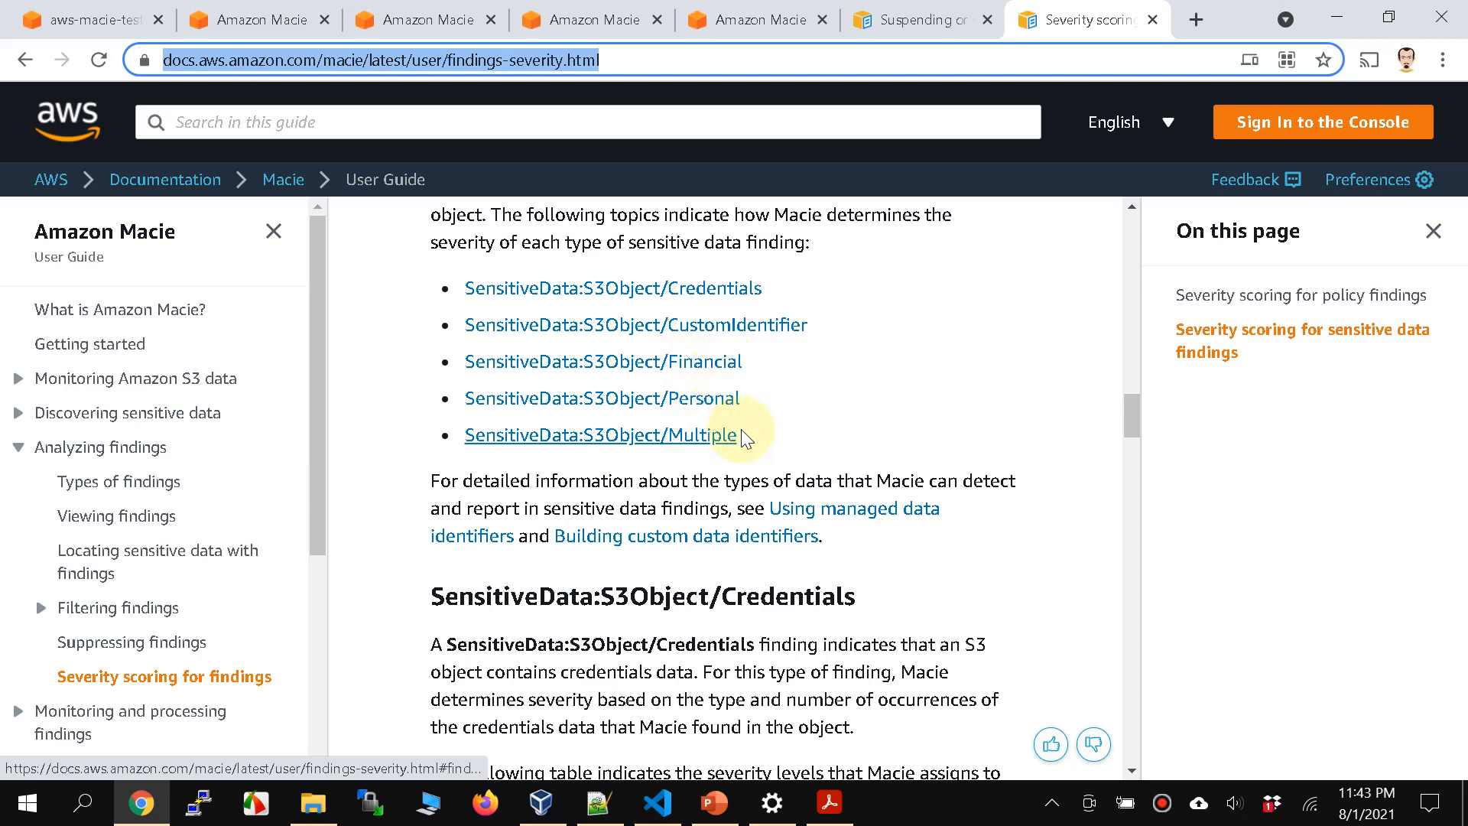
scroll(753, 452, "down", 2)
scroll(755, 457, "down", 5)
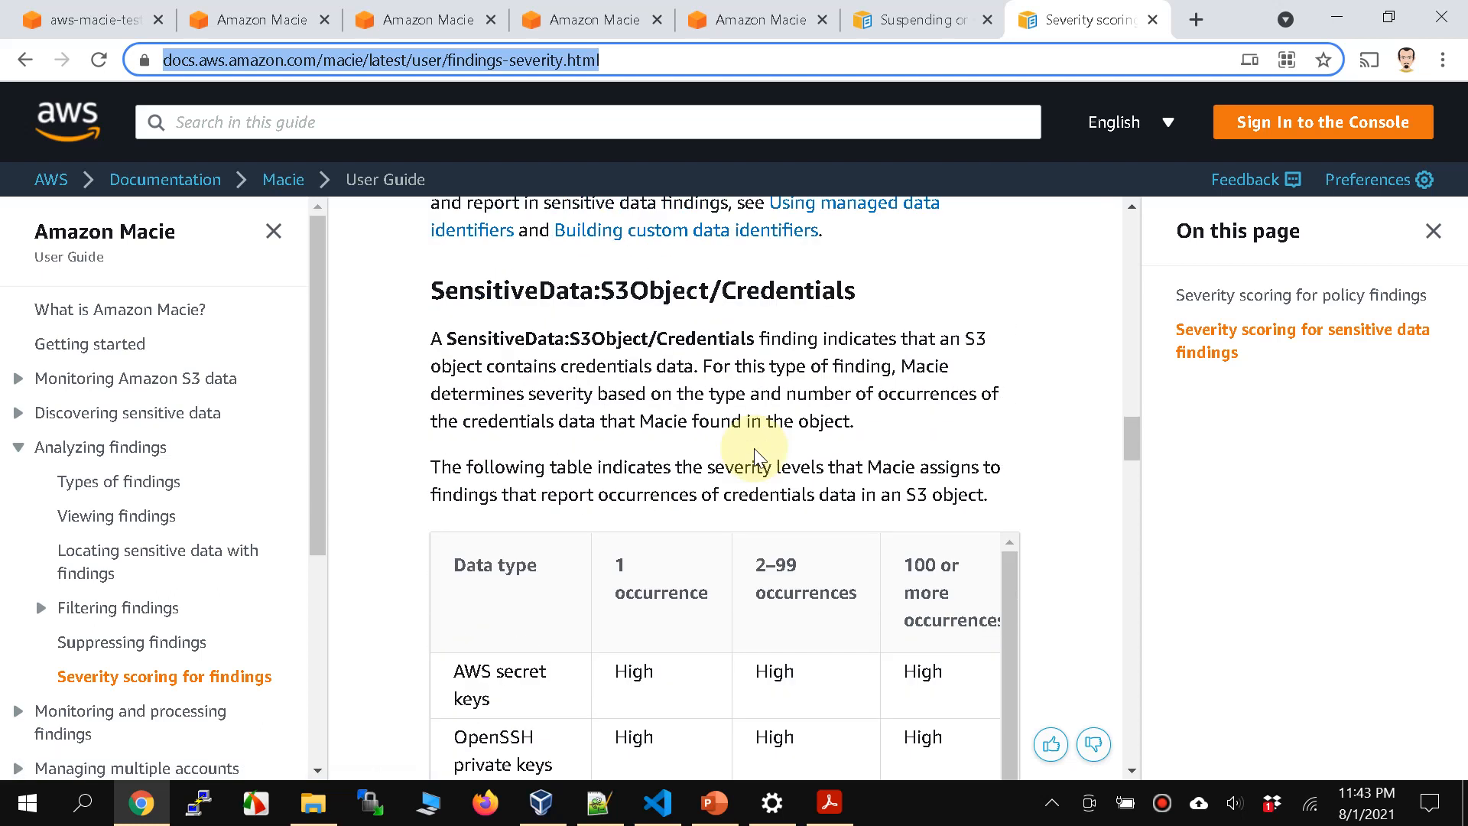
scroll(761, 451, "up", 8)
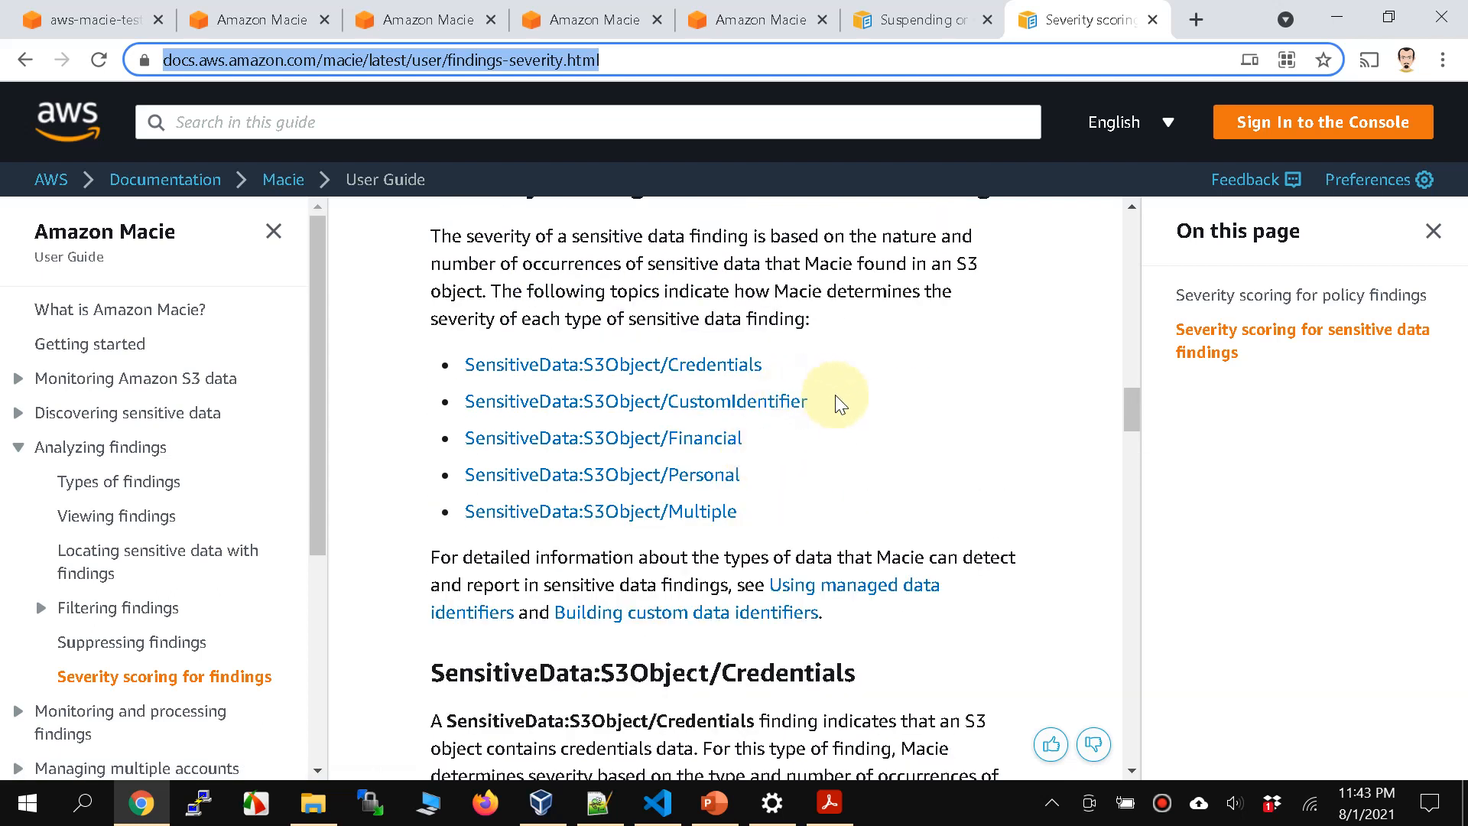
scroll(811, 543, "down", 1)
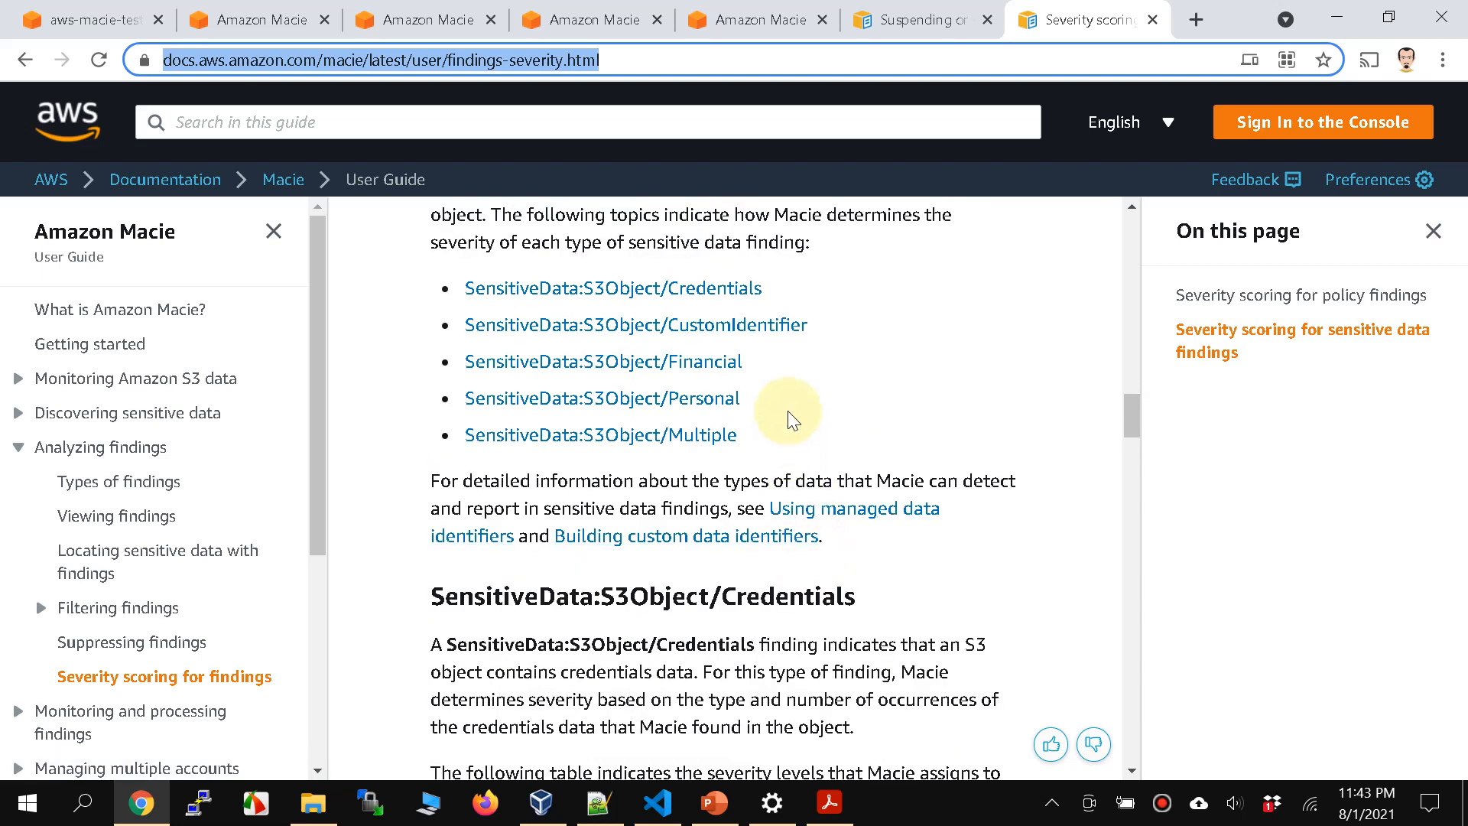
Step: Go to the SensitiveData:S3Object/Personal section, search the page for "passpo" and highlight the passport number severity for 2–99 occurrences
left_click(704, 398)
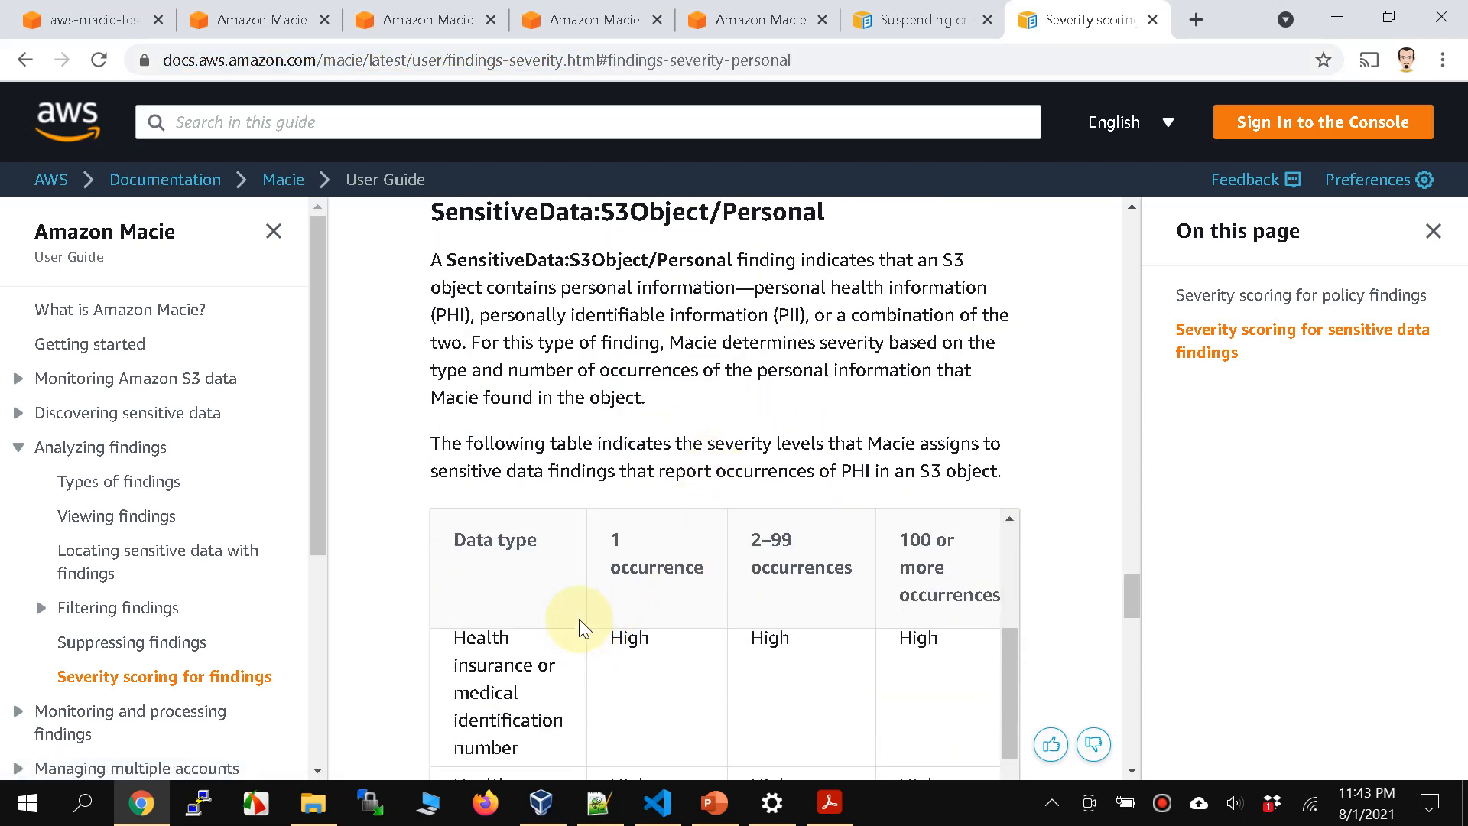
scroll(727, 444, "up", 11)
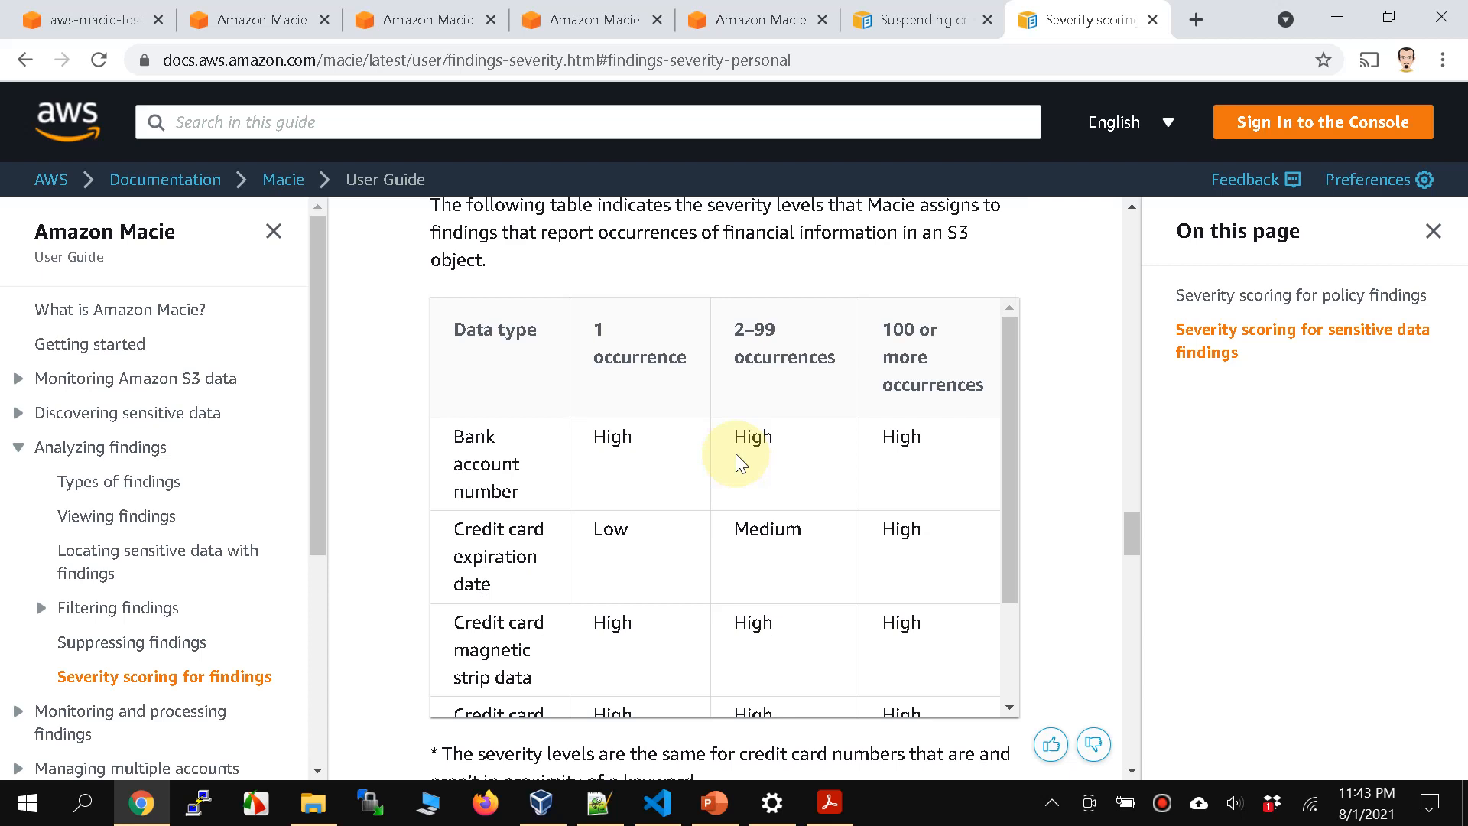
key("ctrl+f")
type("passpo")
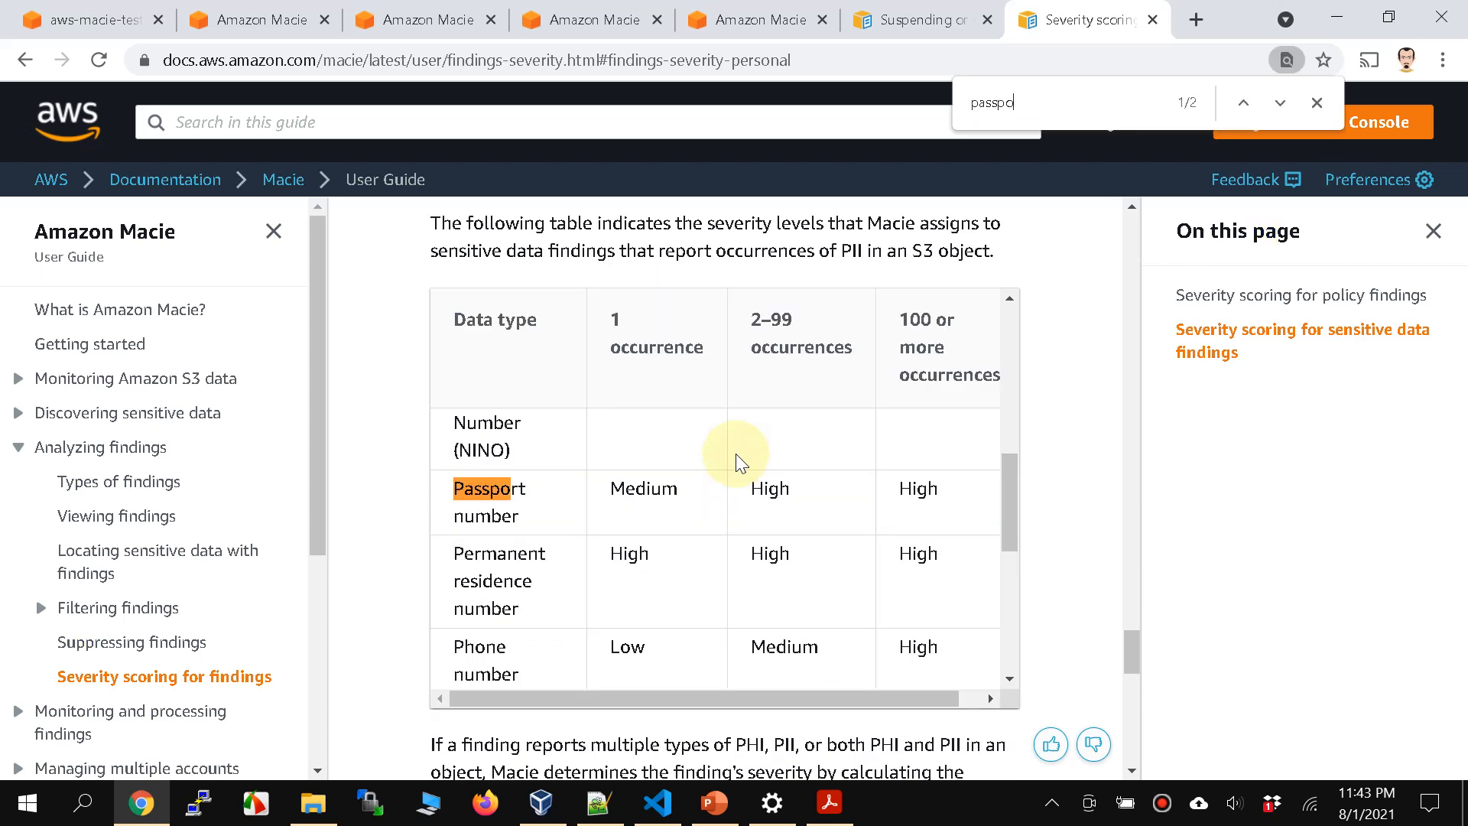
scroll(711, 458, "up", 2)
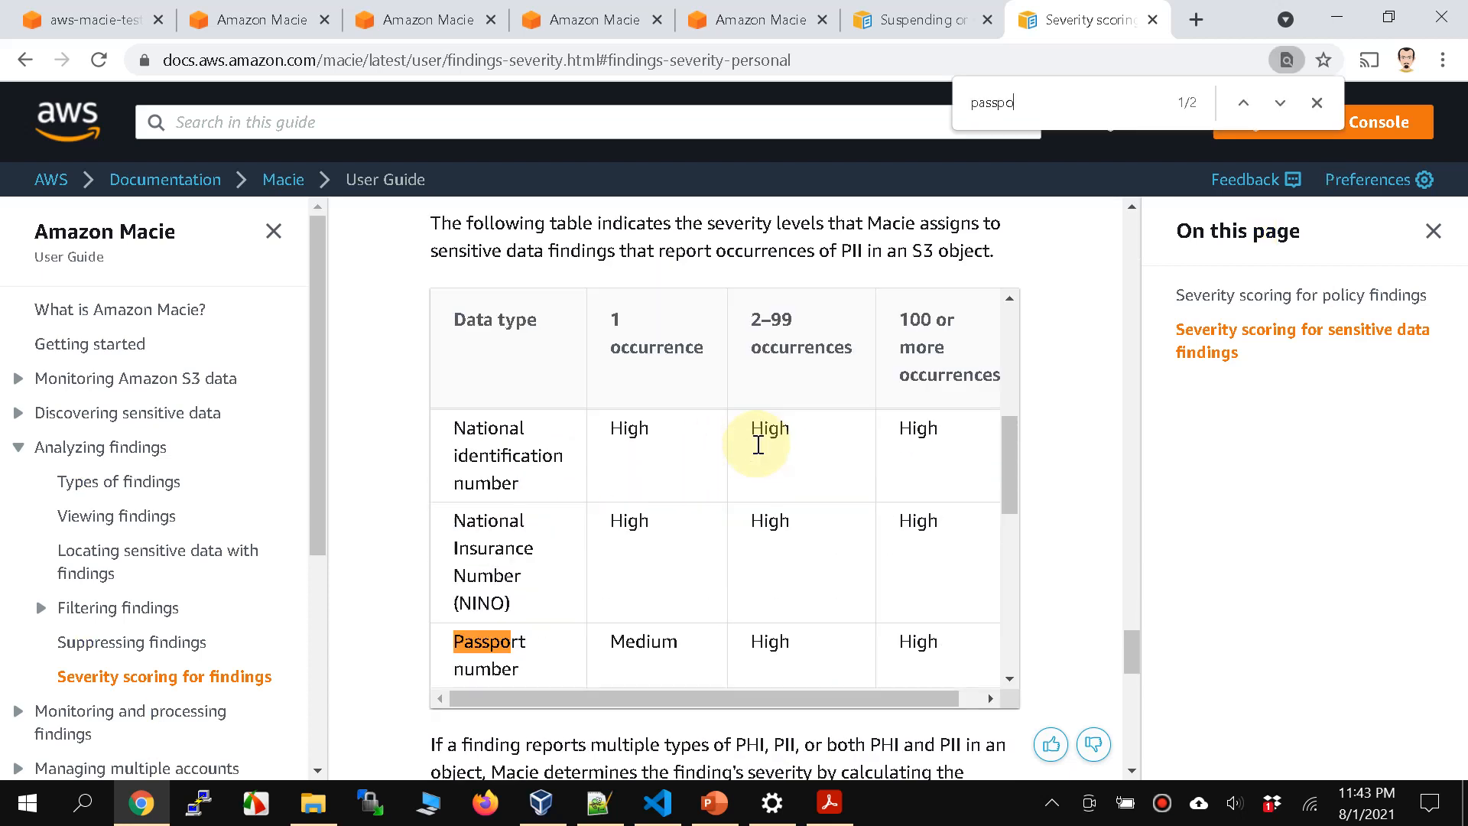
scroll(653, 585, "down", 1)
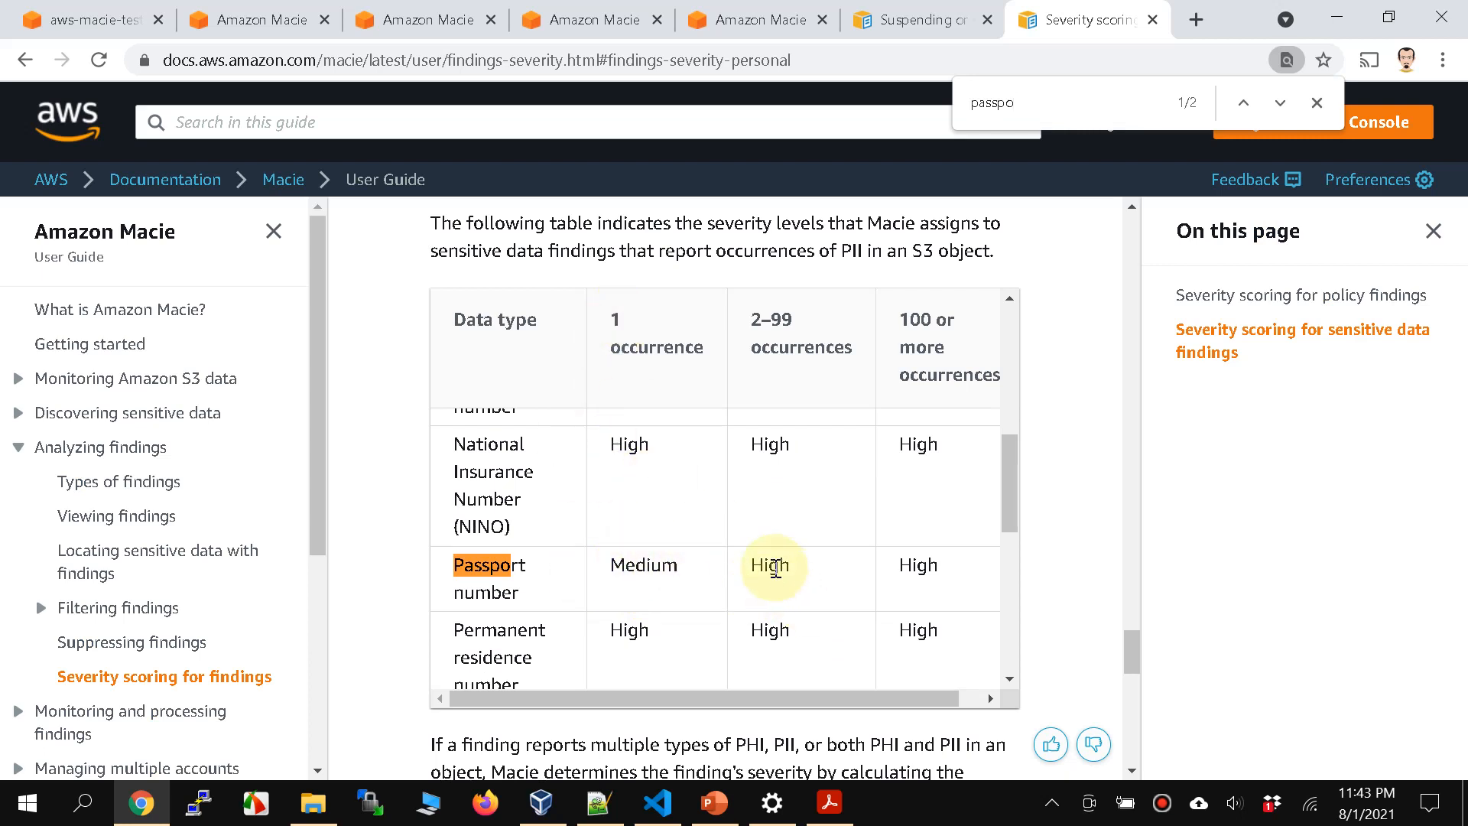
double_click(758, 564)
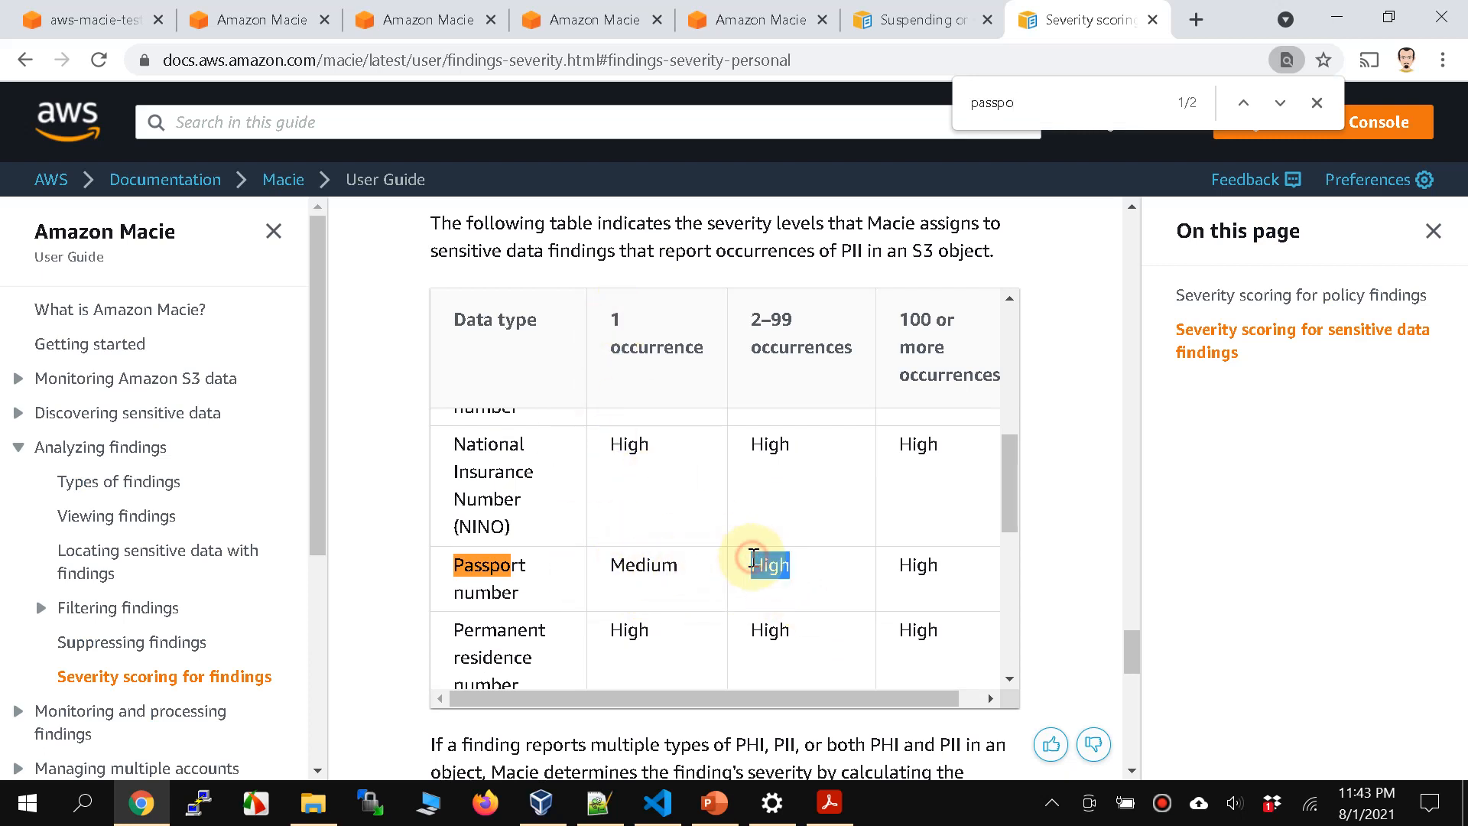
Step: Look through the severity tables for PII, PHI and credentials up to the CustomIdentifier section
scroll(763, 554, "up", 2)
scroll(761, 553, "down", 3)
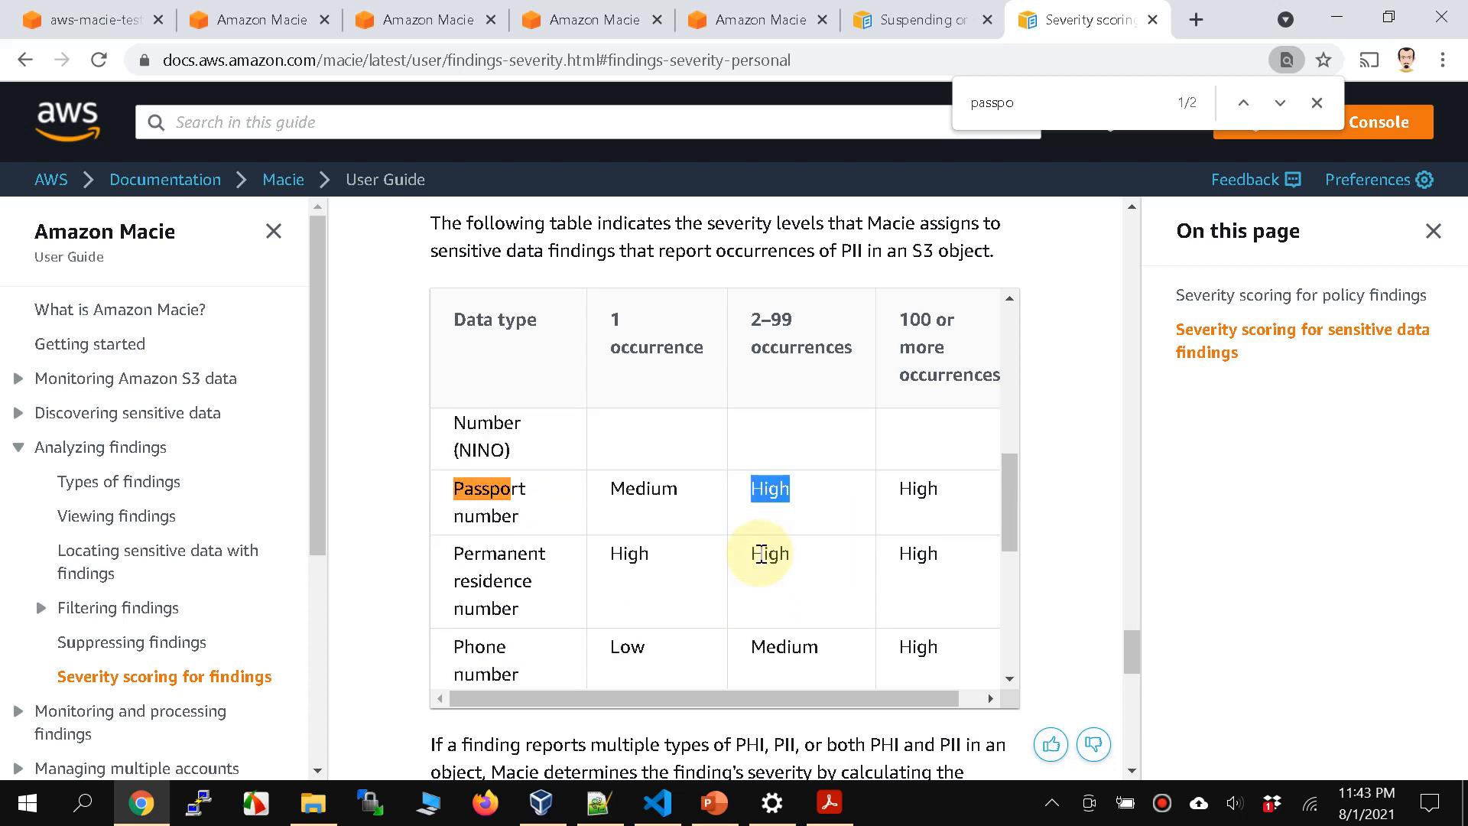
scroll(761, 554, "up", 10)
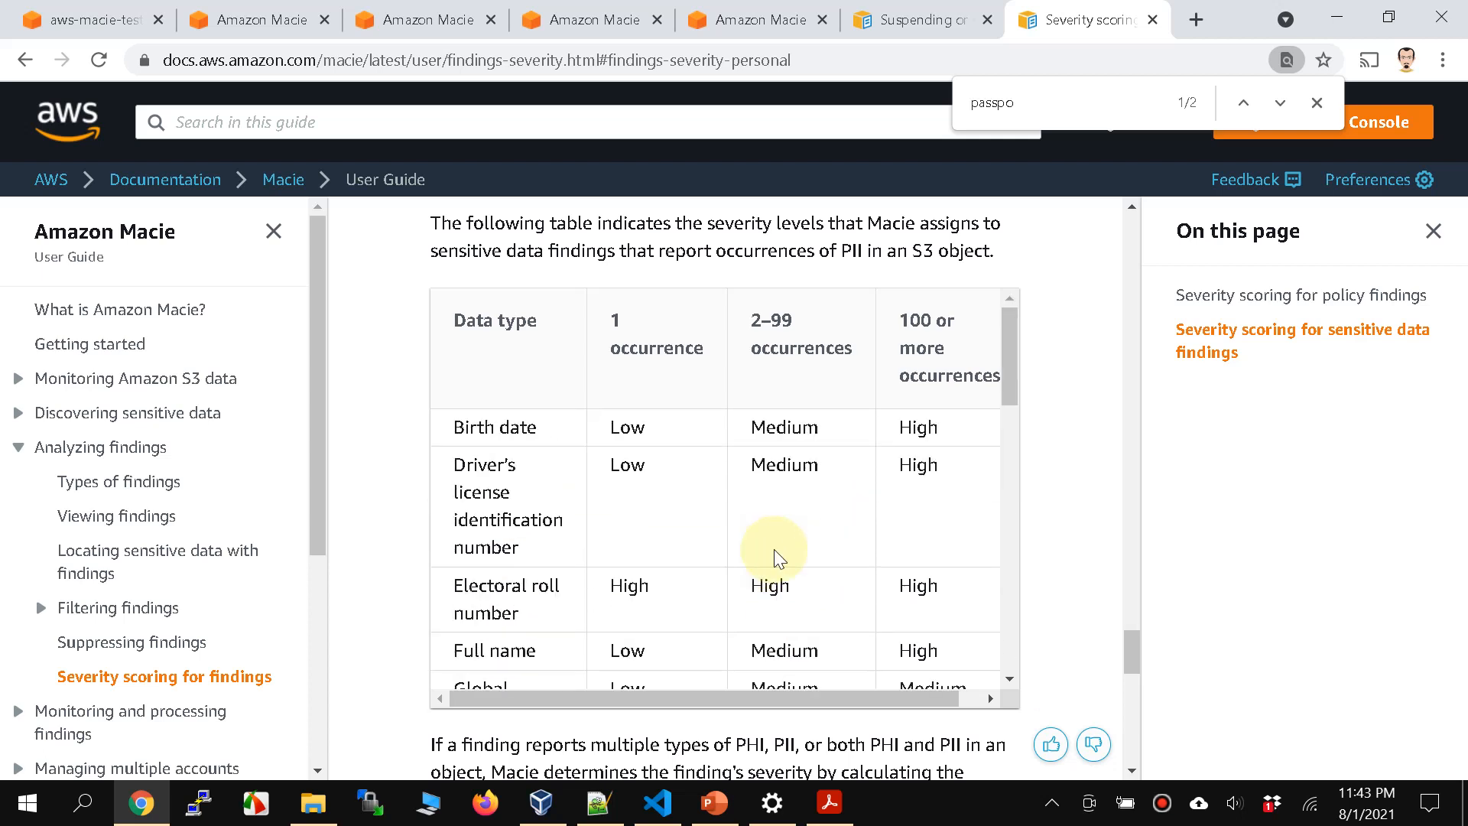
scroll(957, 468, "up", 10)
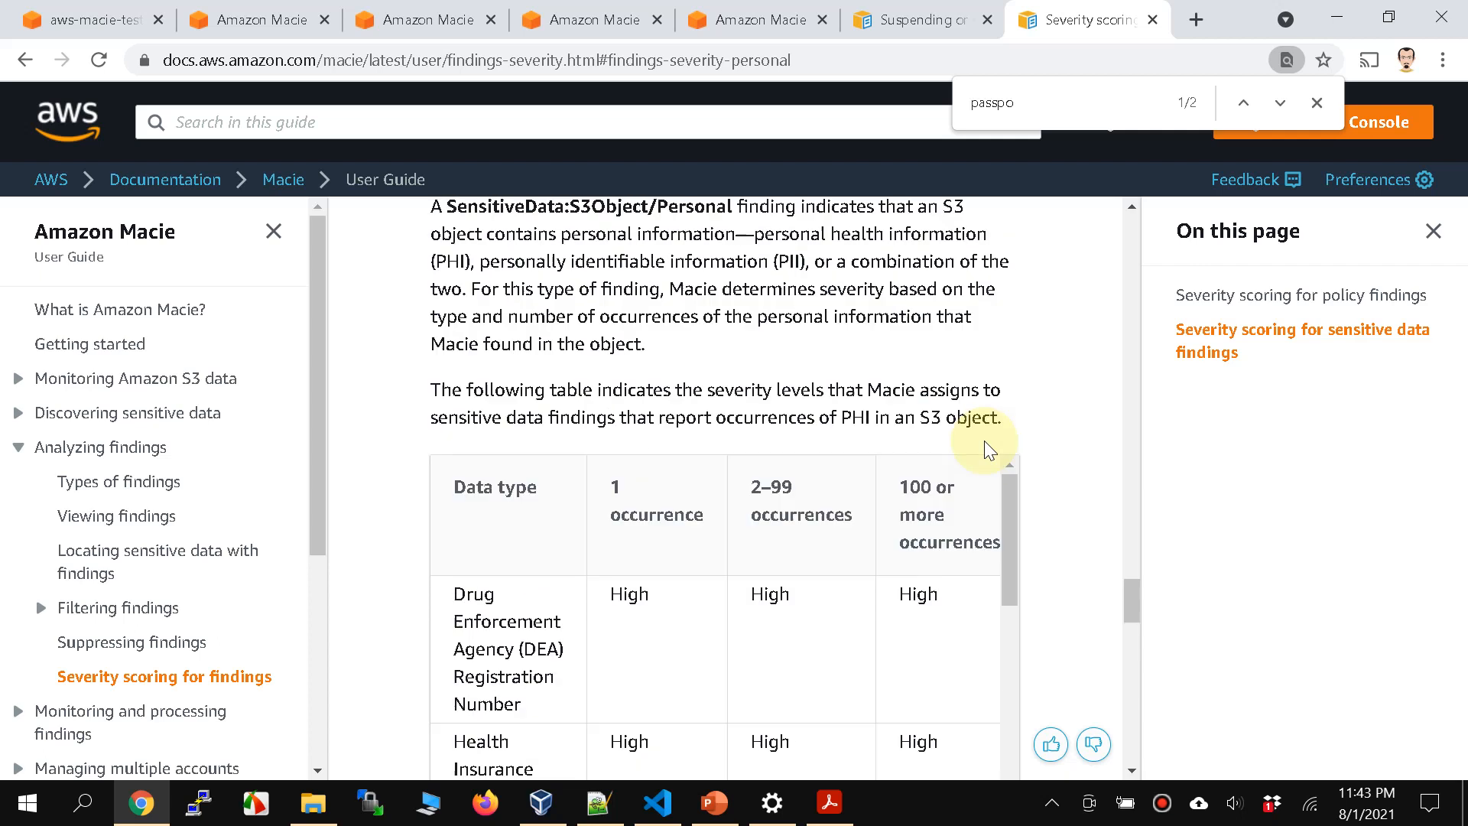
scroll(990, 449, "up", 5)
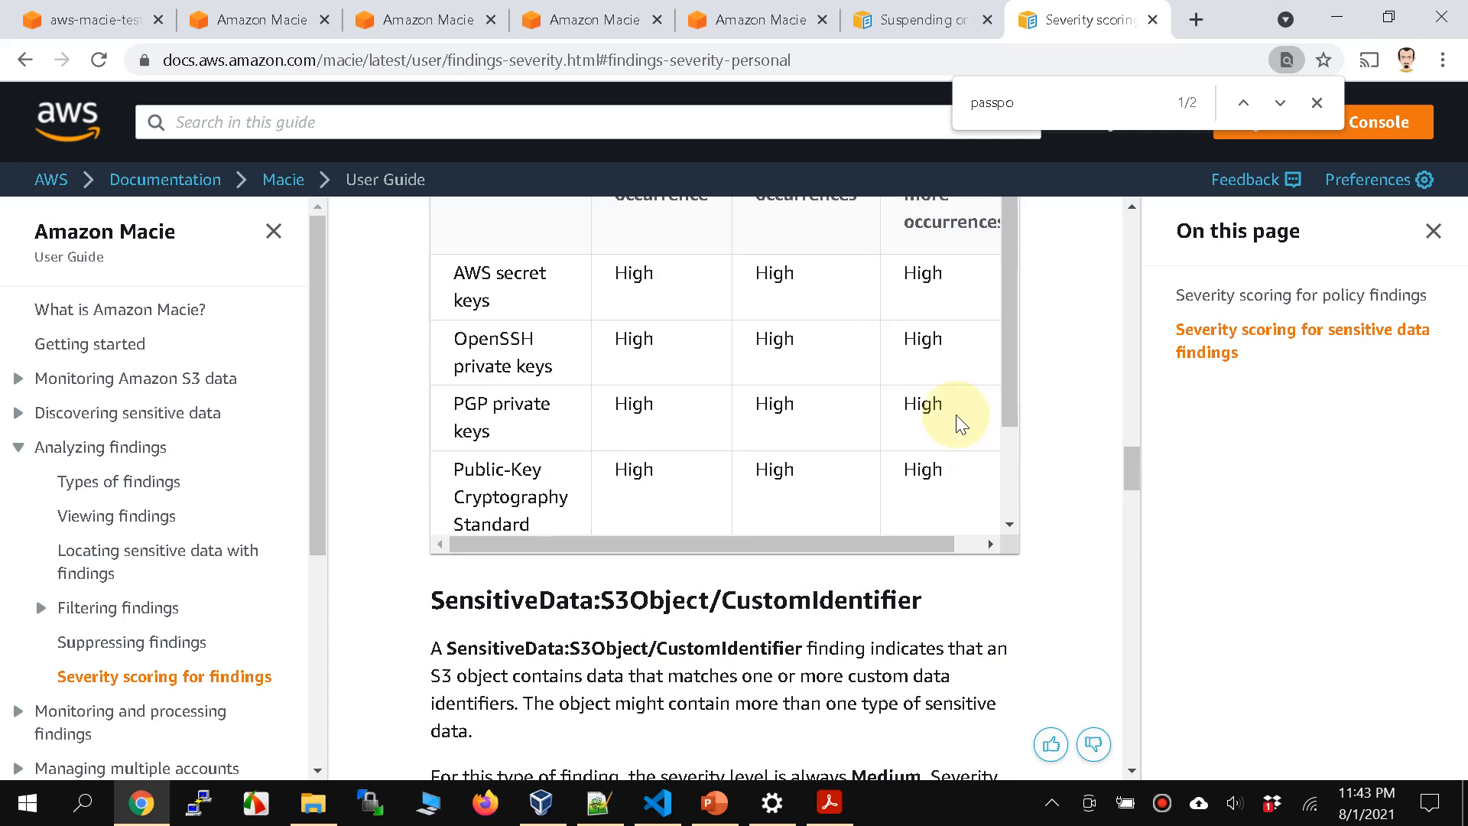
Step: Return to the Macie console and review the Summary page's S3 bucket statistics, top buckets and top finding types
left_click(231, 24)
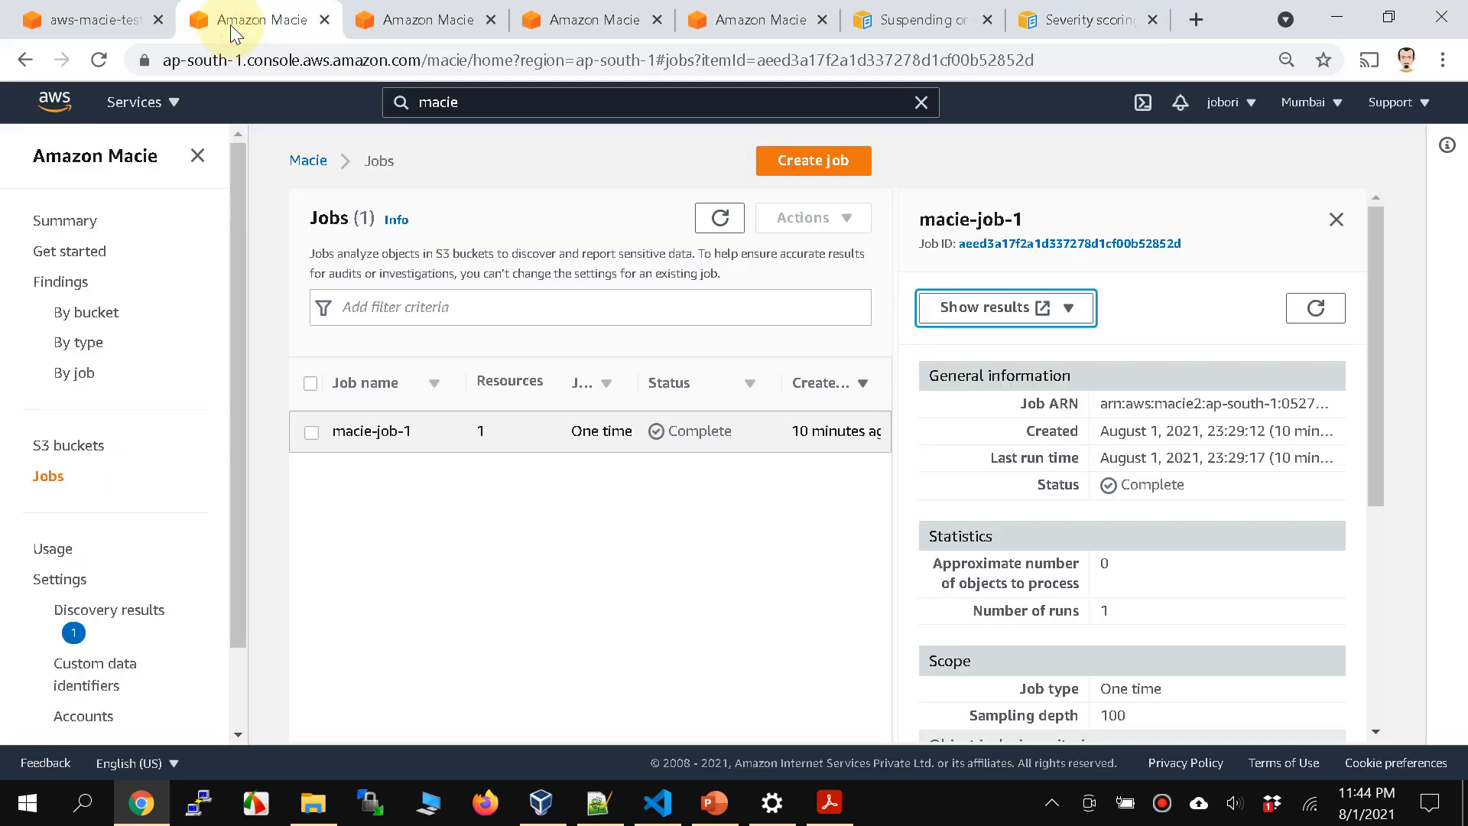
left_click_drag(237, 258, 235, 373)
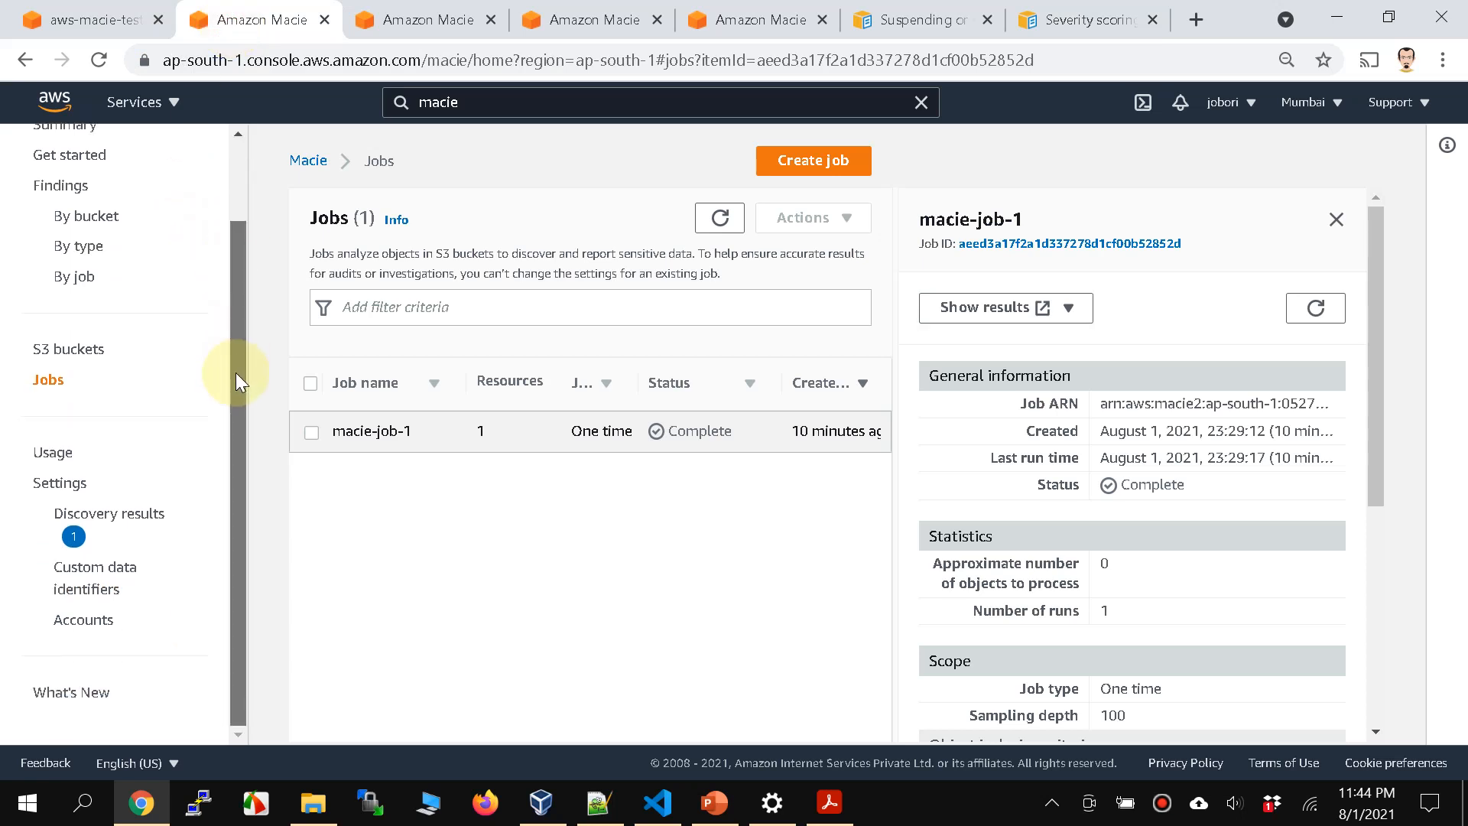
left_click_drag(235, 373, 250, 300)
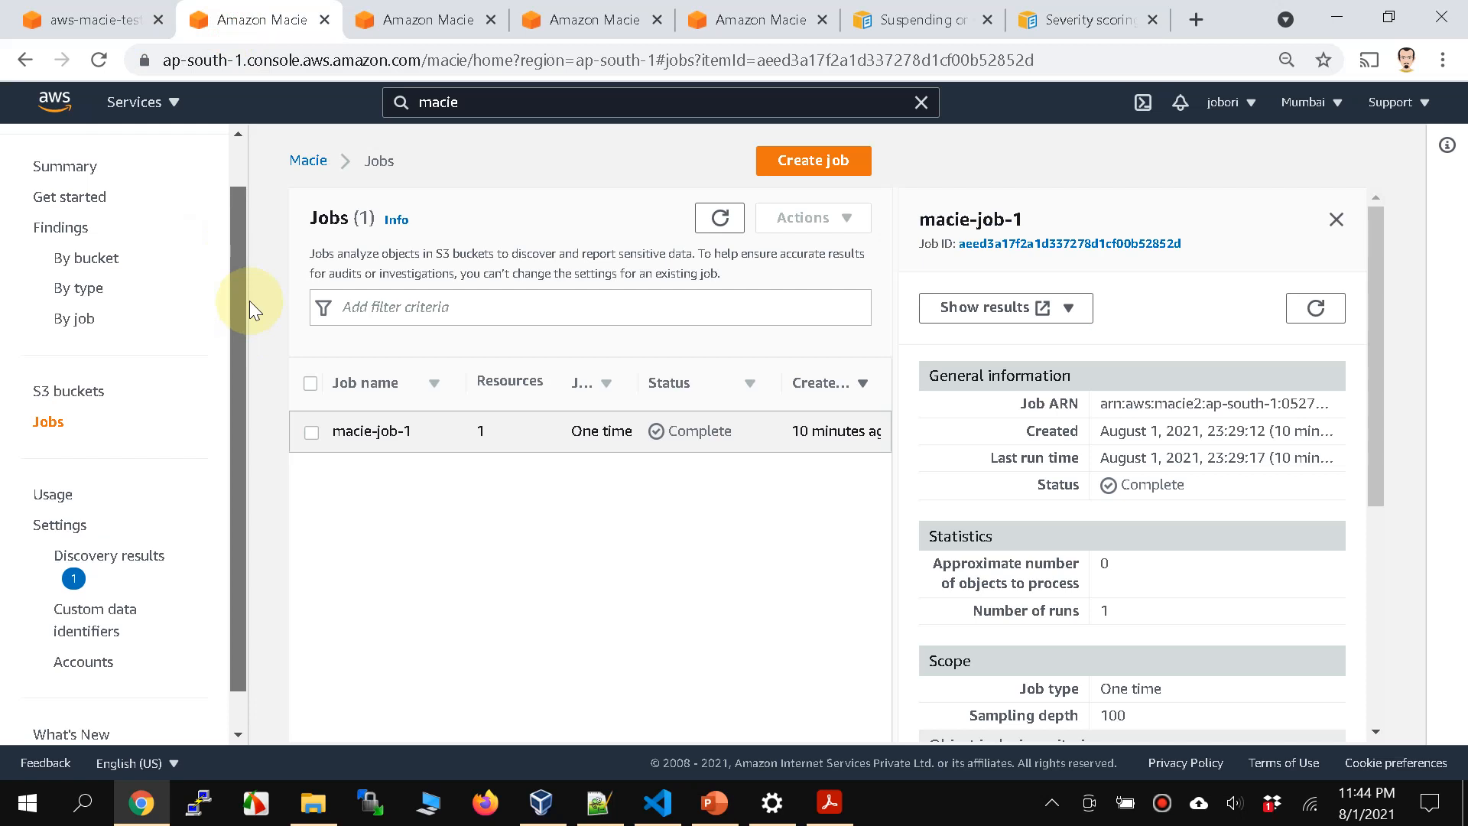
scroll(237, 300, "up", 1)
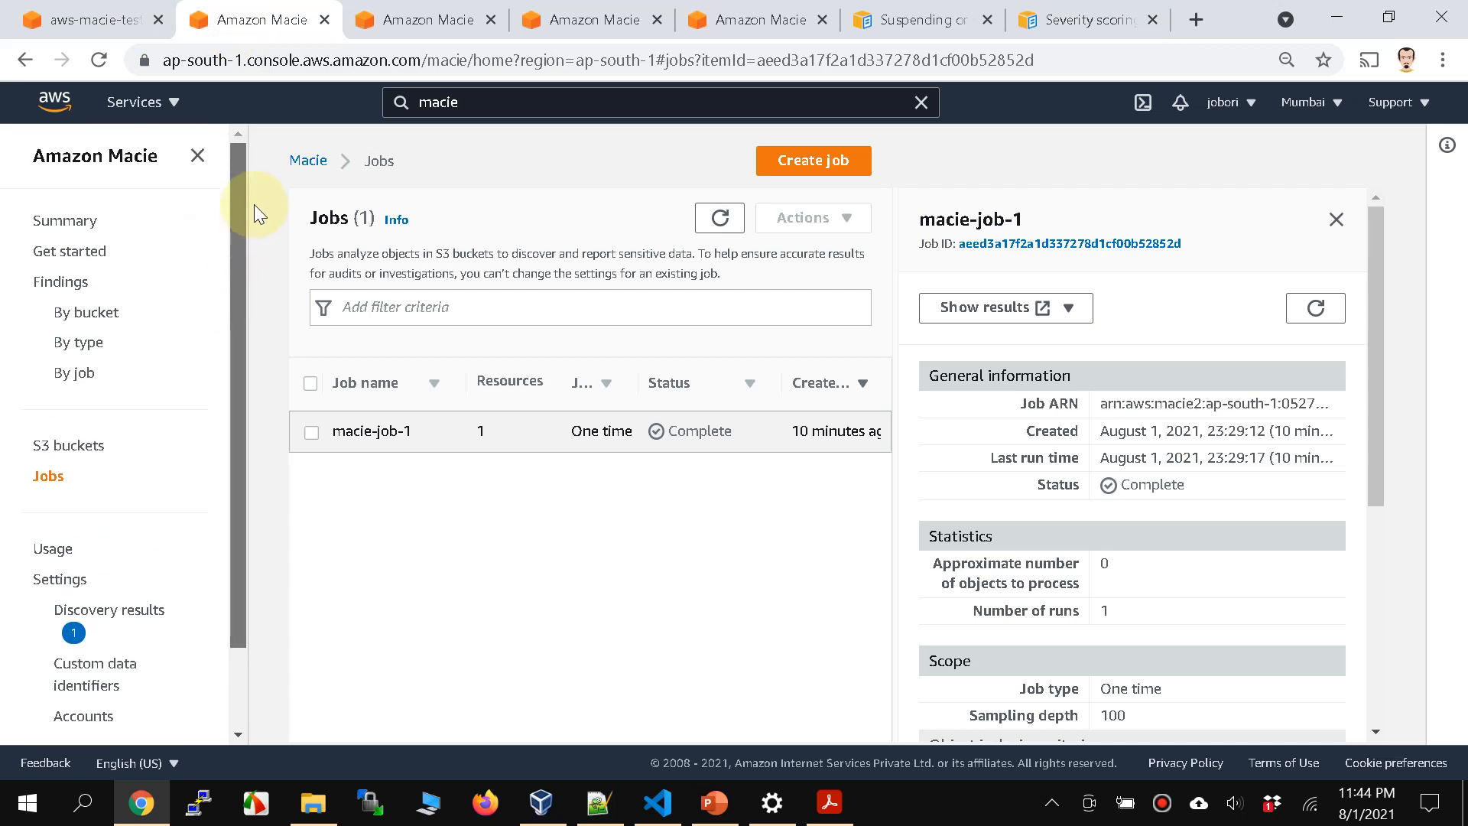
left_click(34, 218)
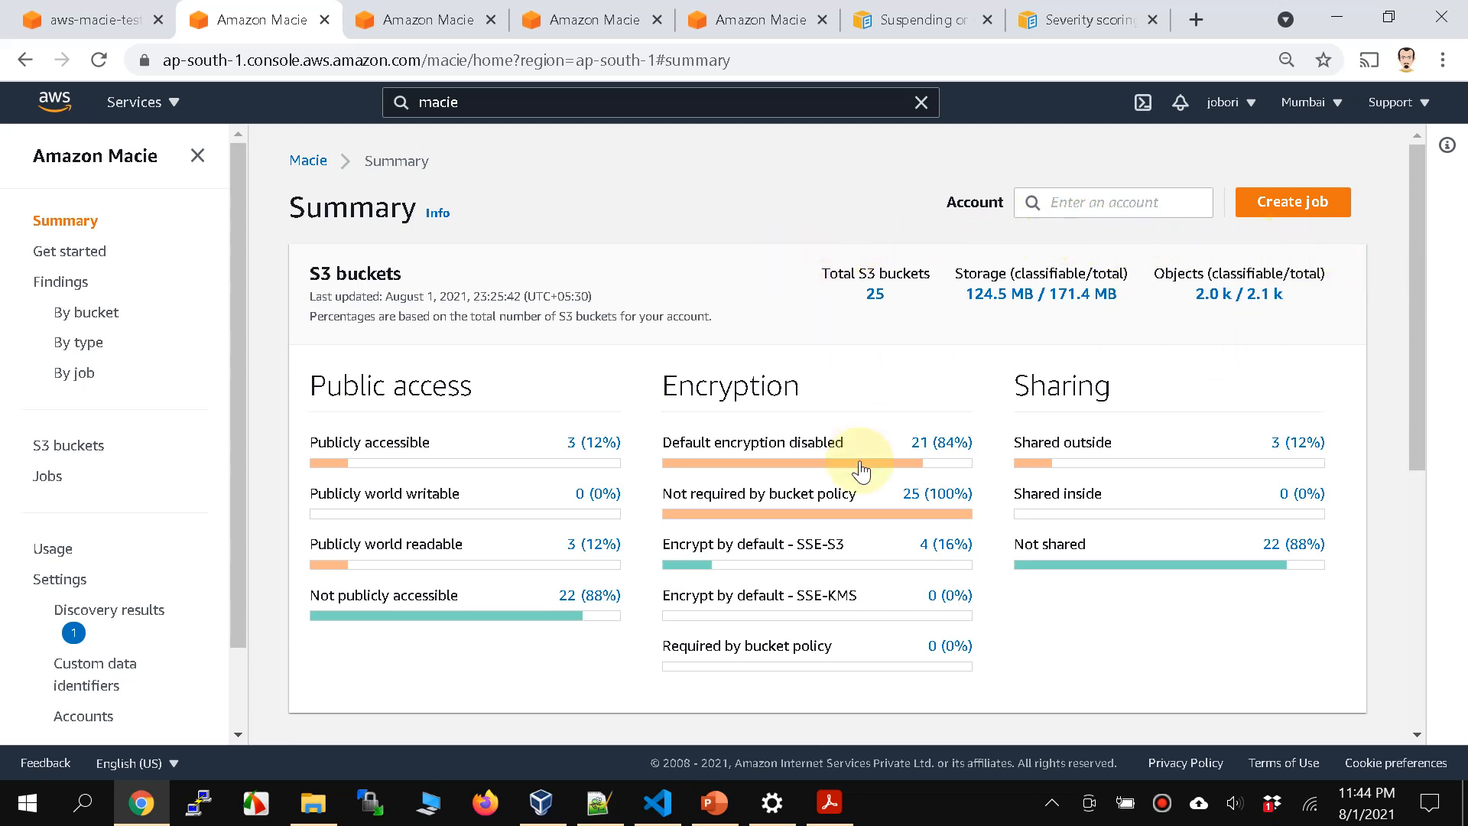
scroll(860, 461, "down", 5)
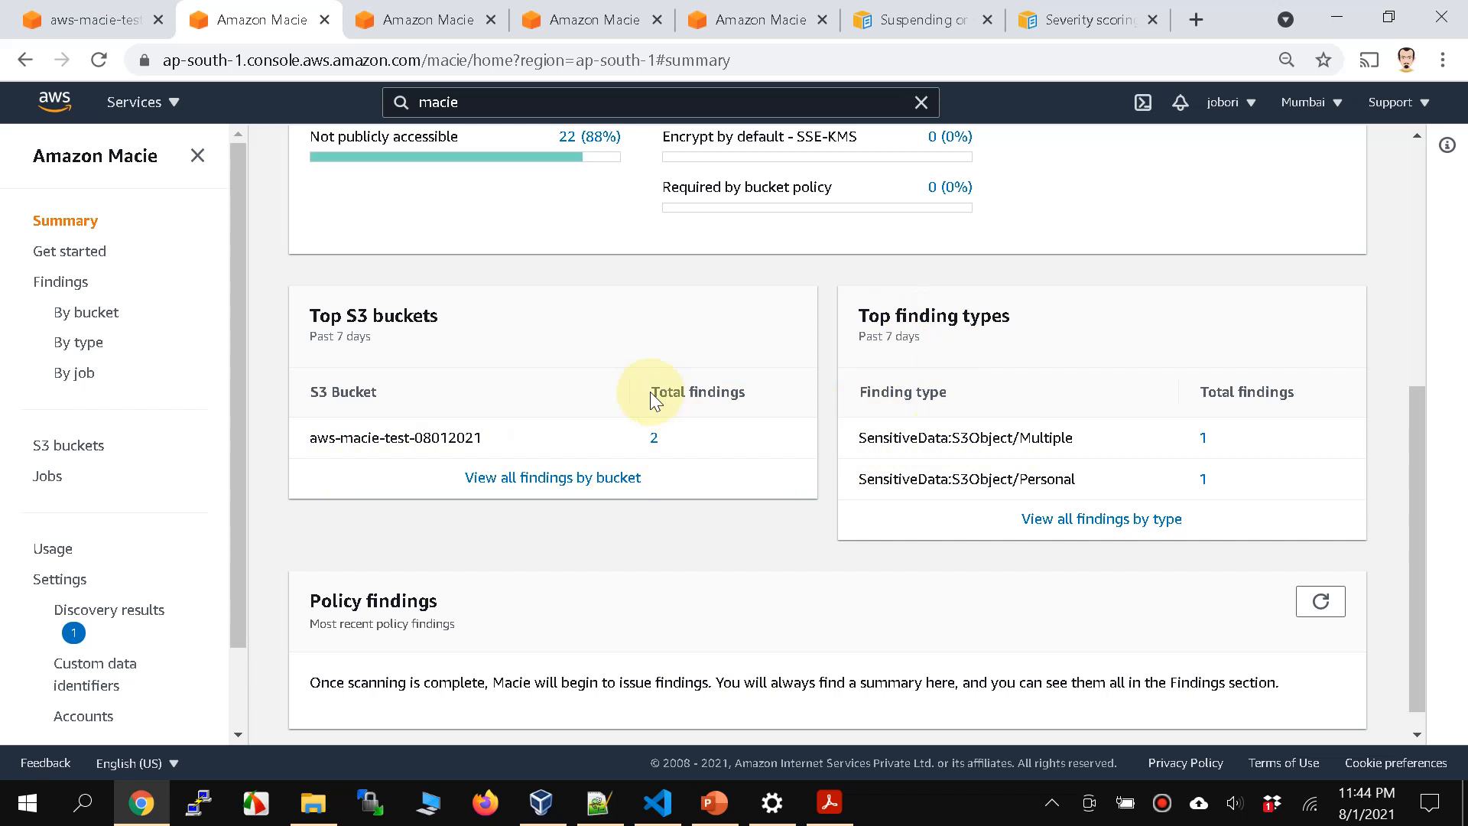
scroll(650, 391, "up", 5)
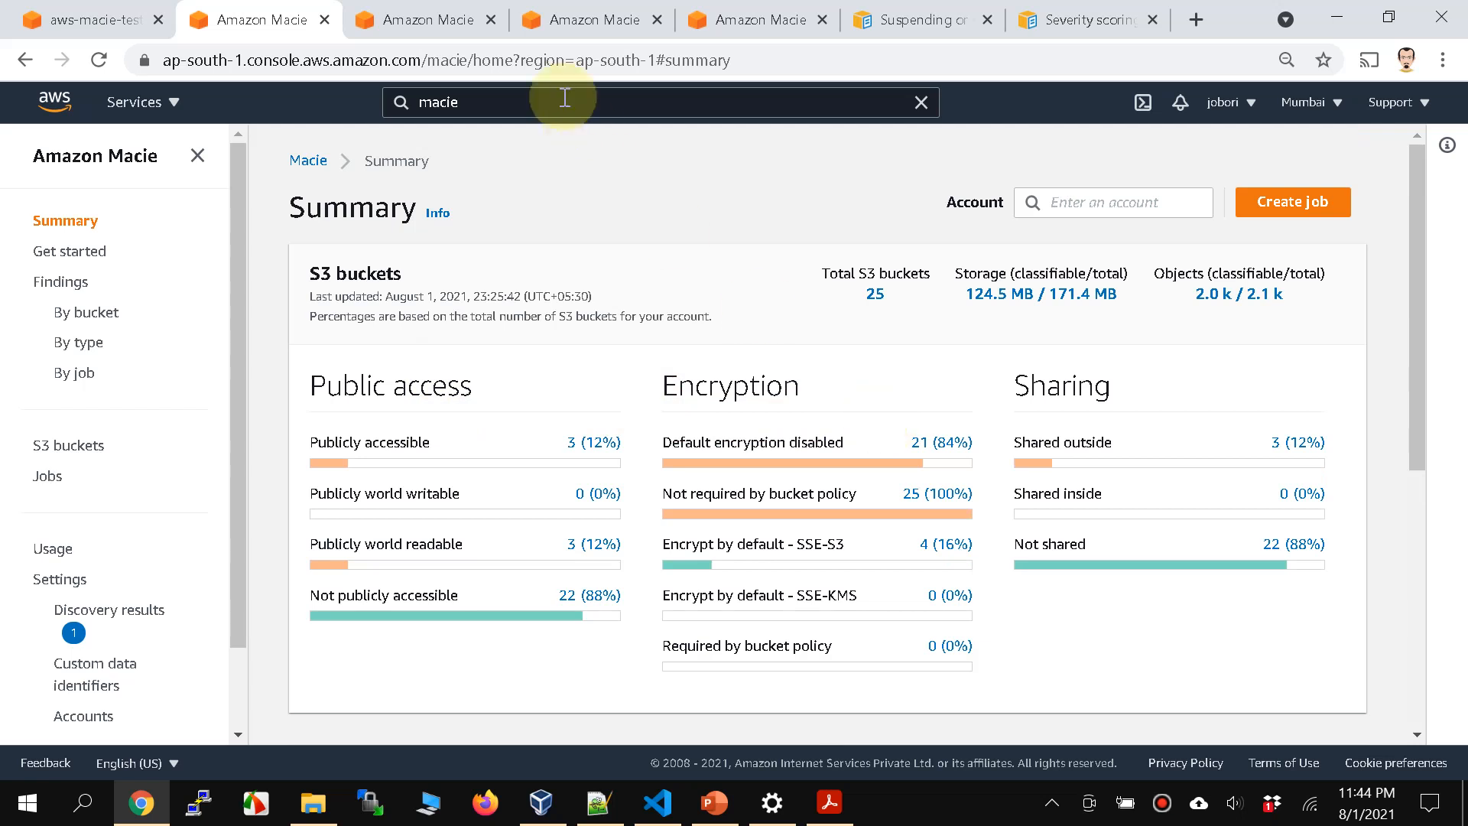
Step: Consult the documentation page on suspending or disabling Amazon Macie and open the Macie console's settings
left_click(942, 26)
scroll(639, 501, "up", 10)
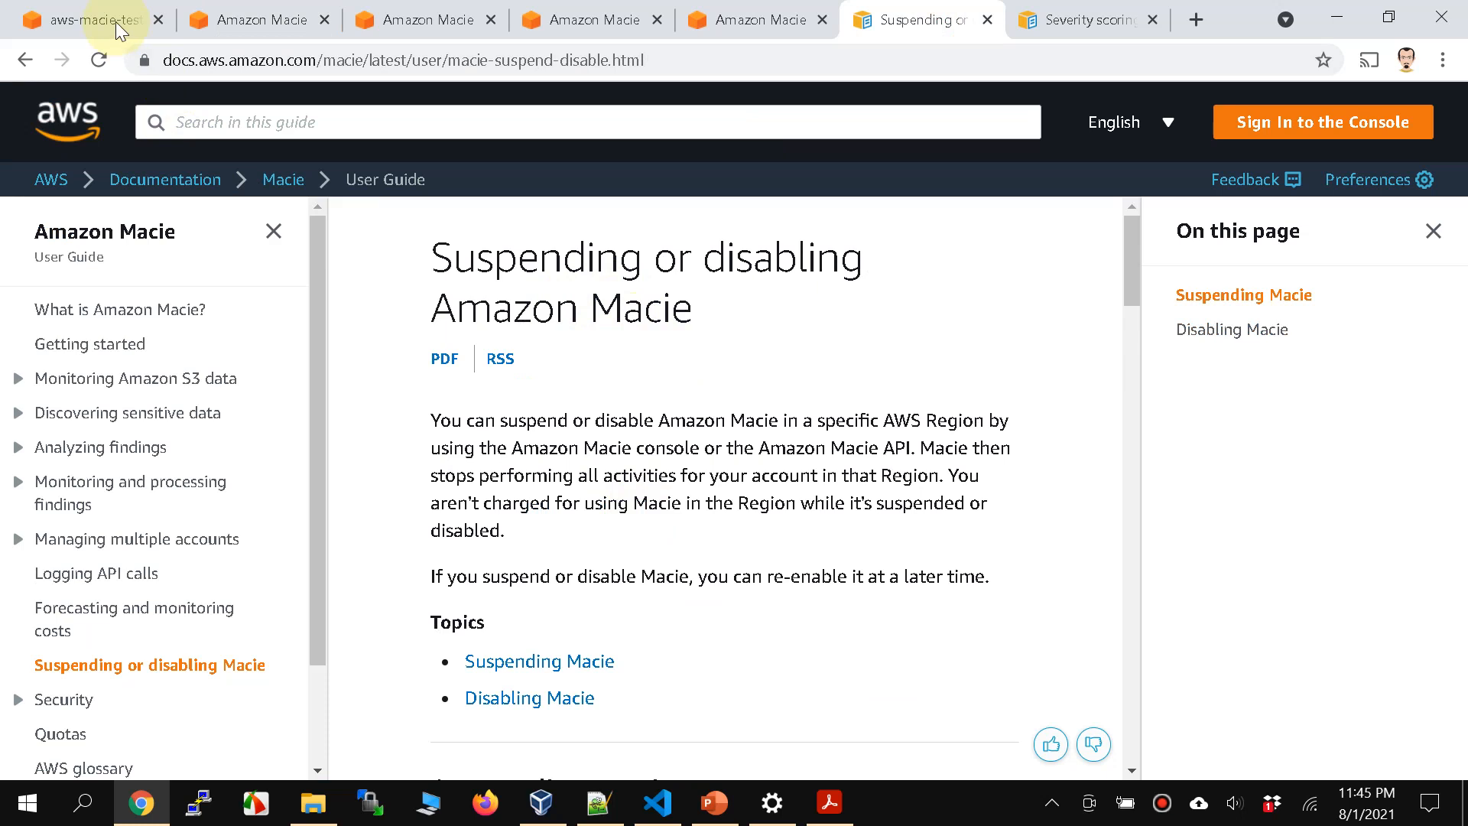
left_click(229, 20)
scroll(100, 626, "down", 3)
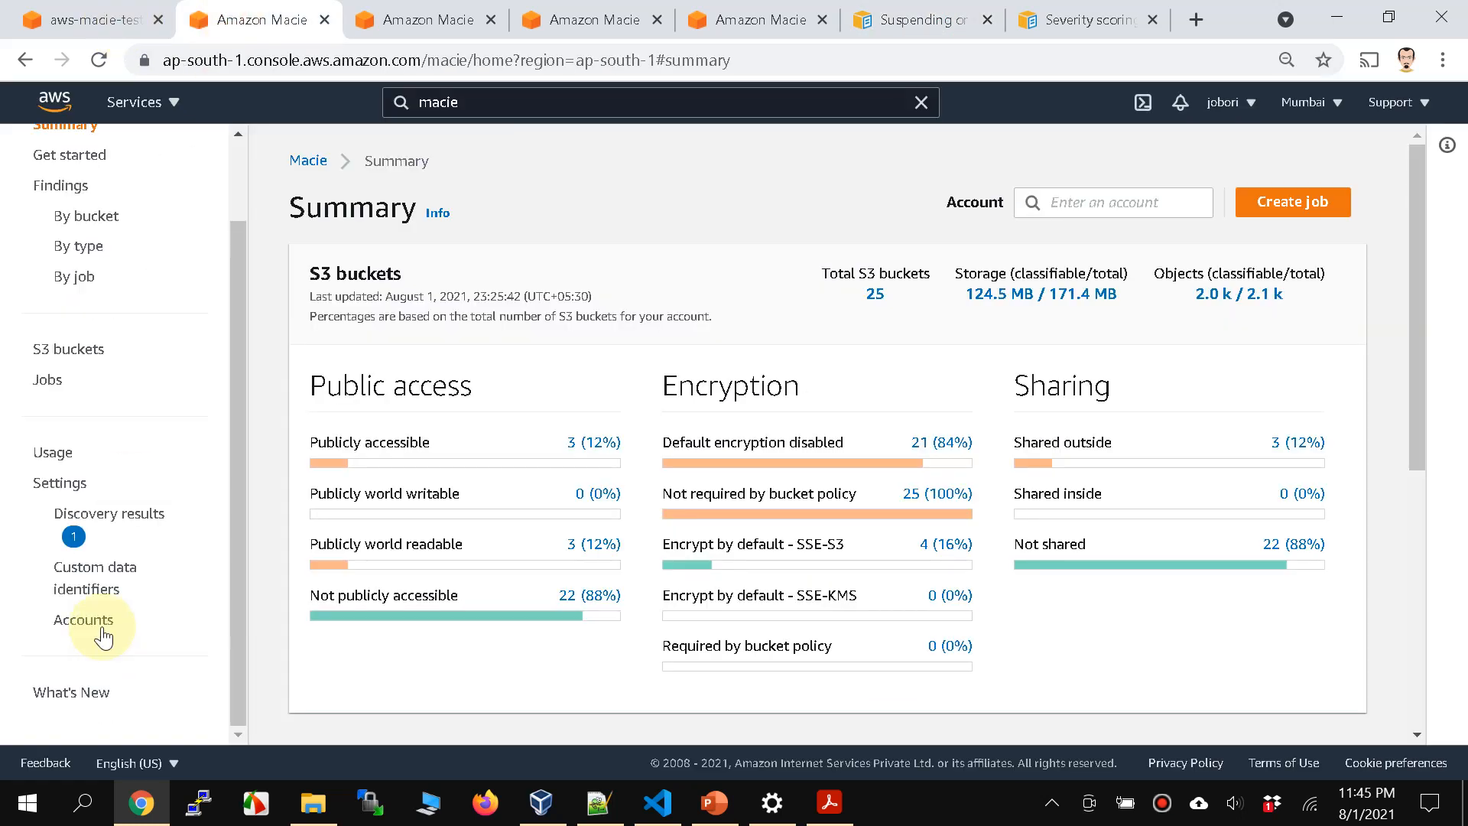
left_click(65, 483)
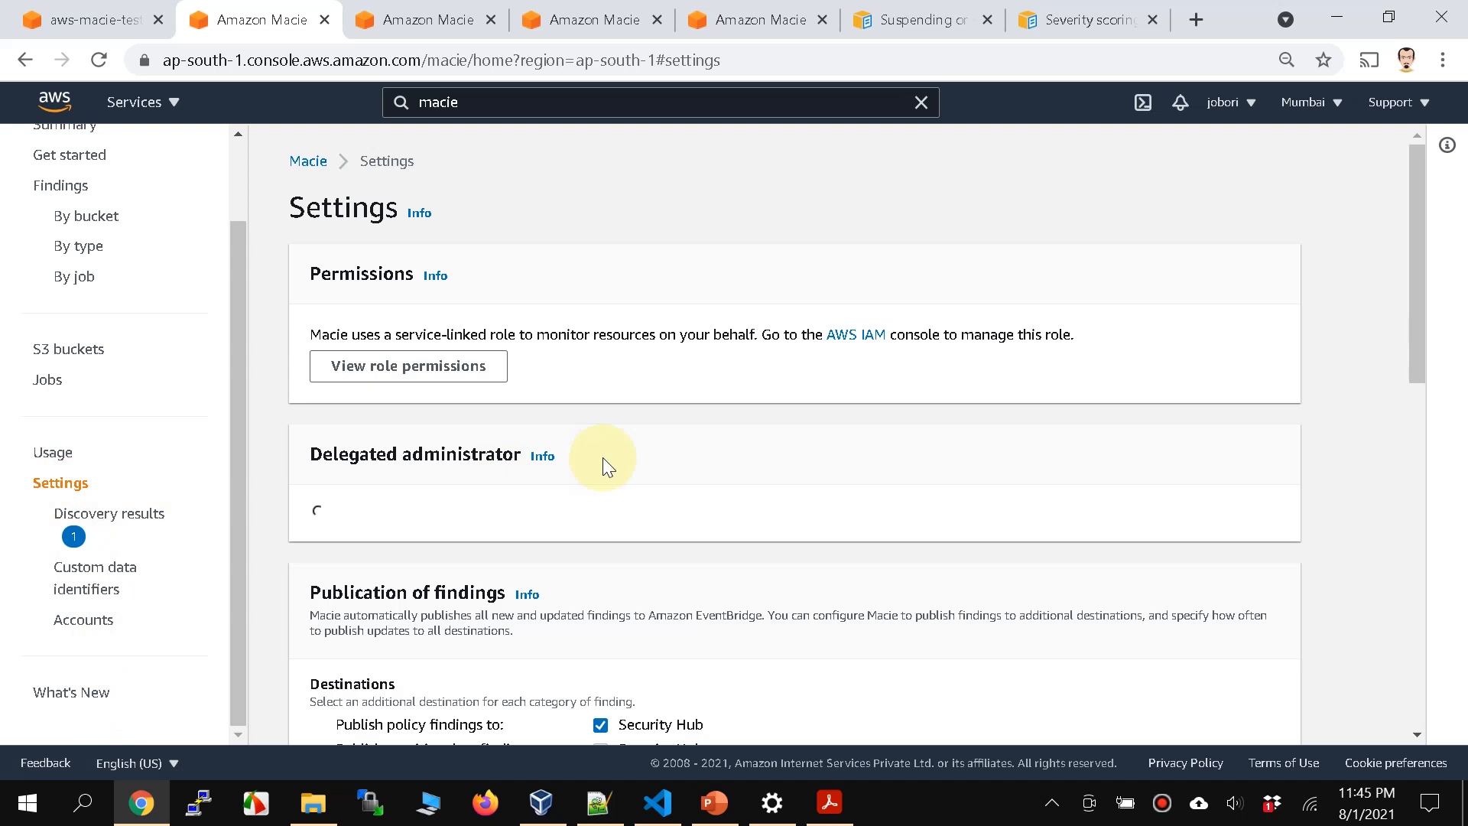
Step: Suspend Macie for the account, entering "Suspend" as the confirmation text
scroll(602, 458, "down", 10)
scroll(603, 457, "down", 1)
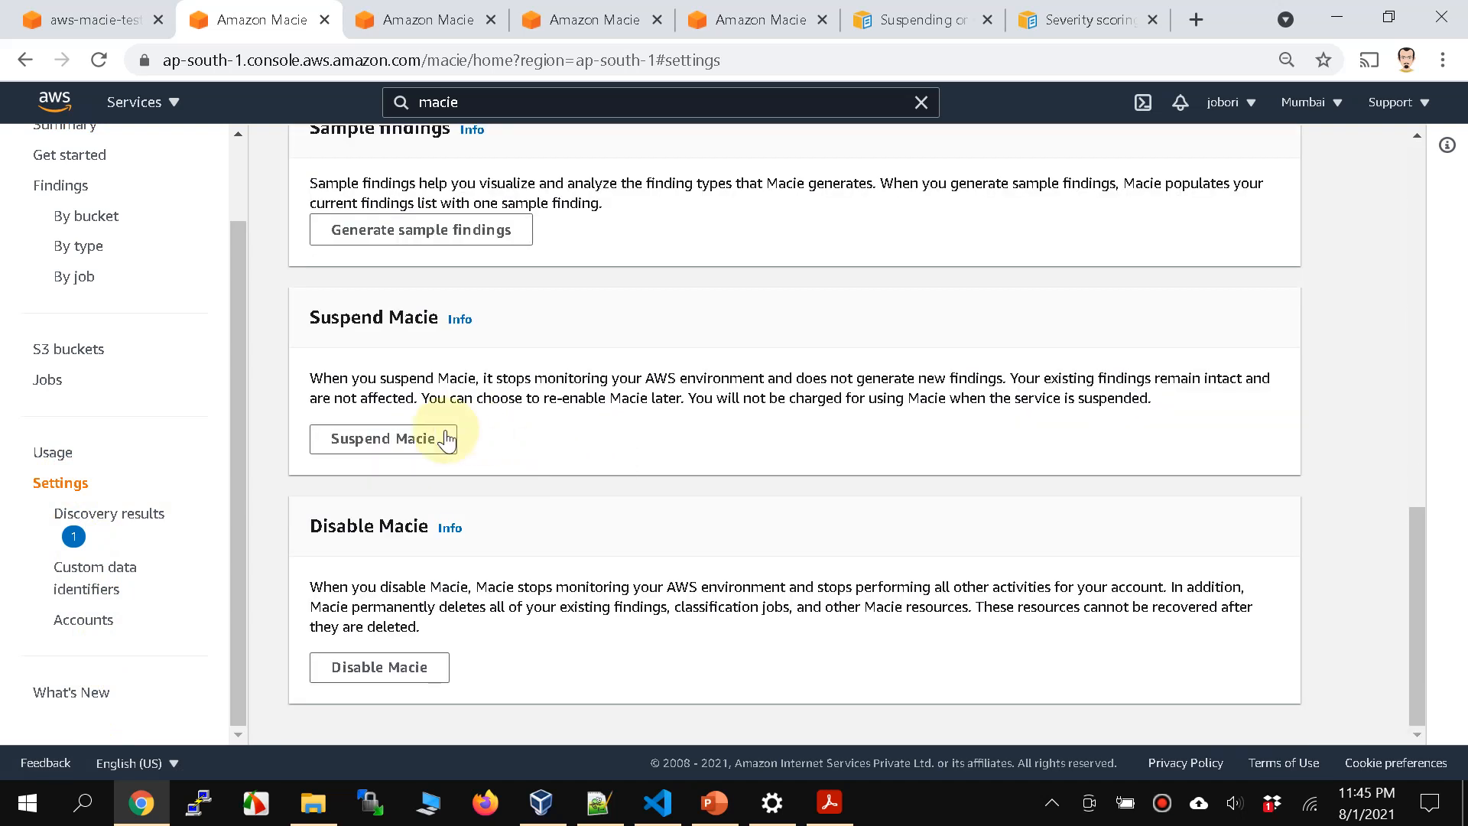
left_click(447, 437)
left_click(440, 472)
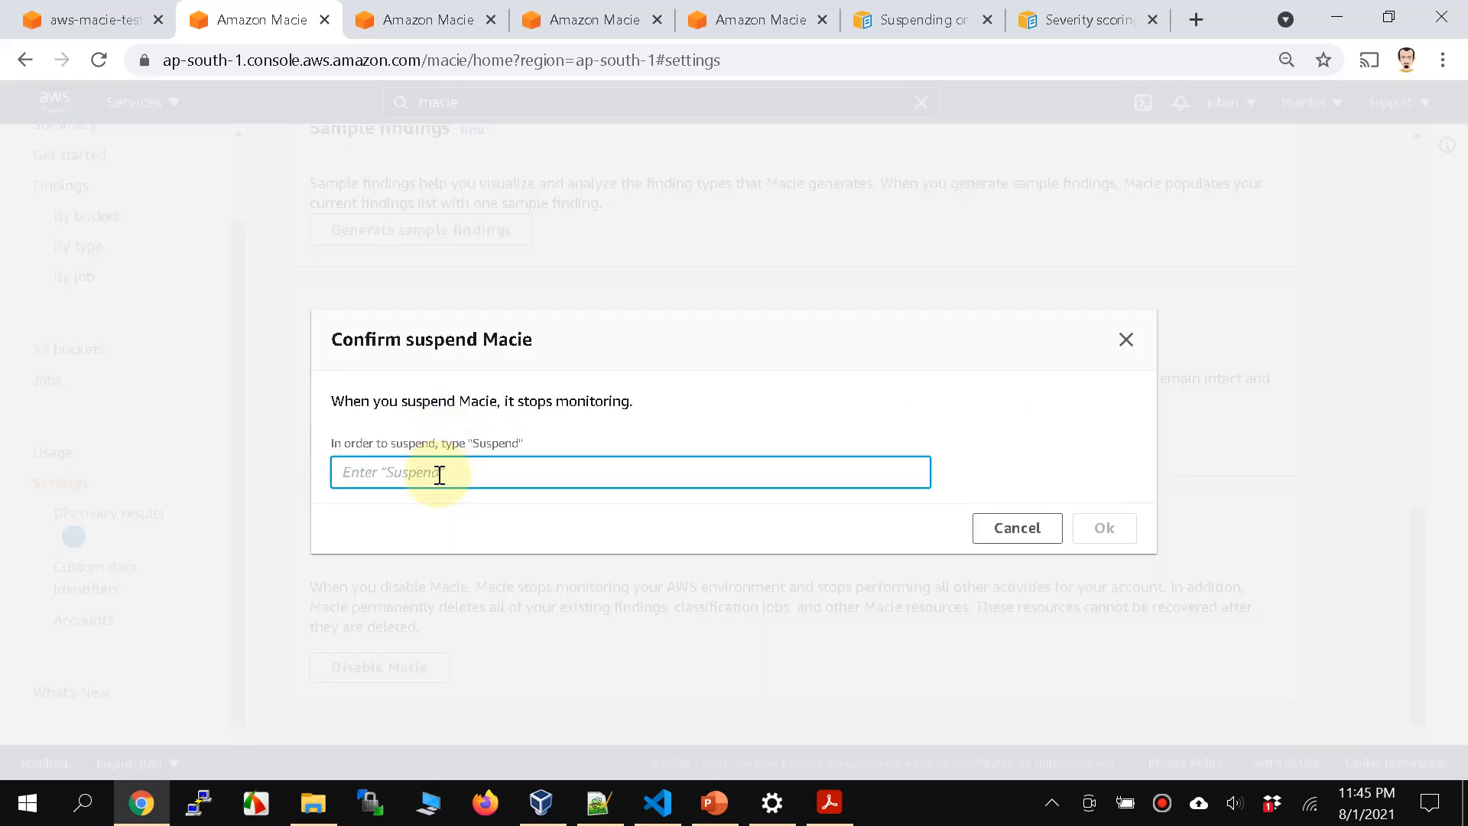
type("Suspend")
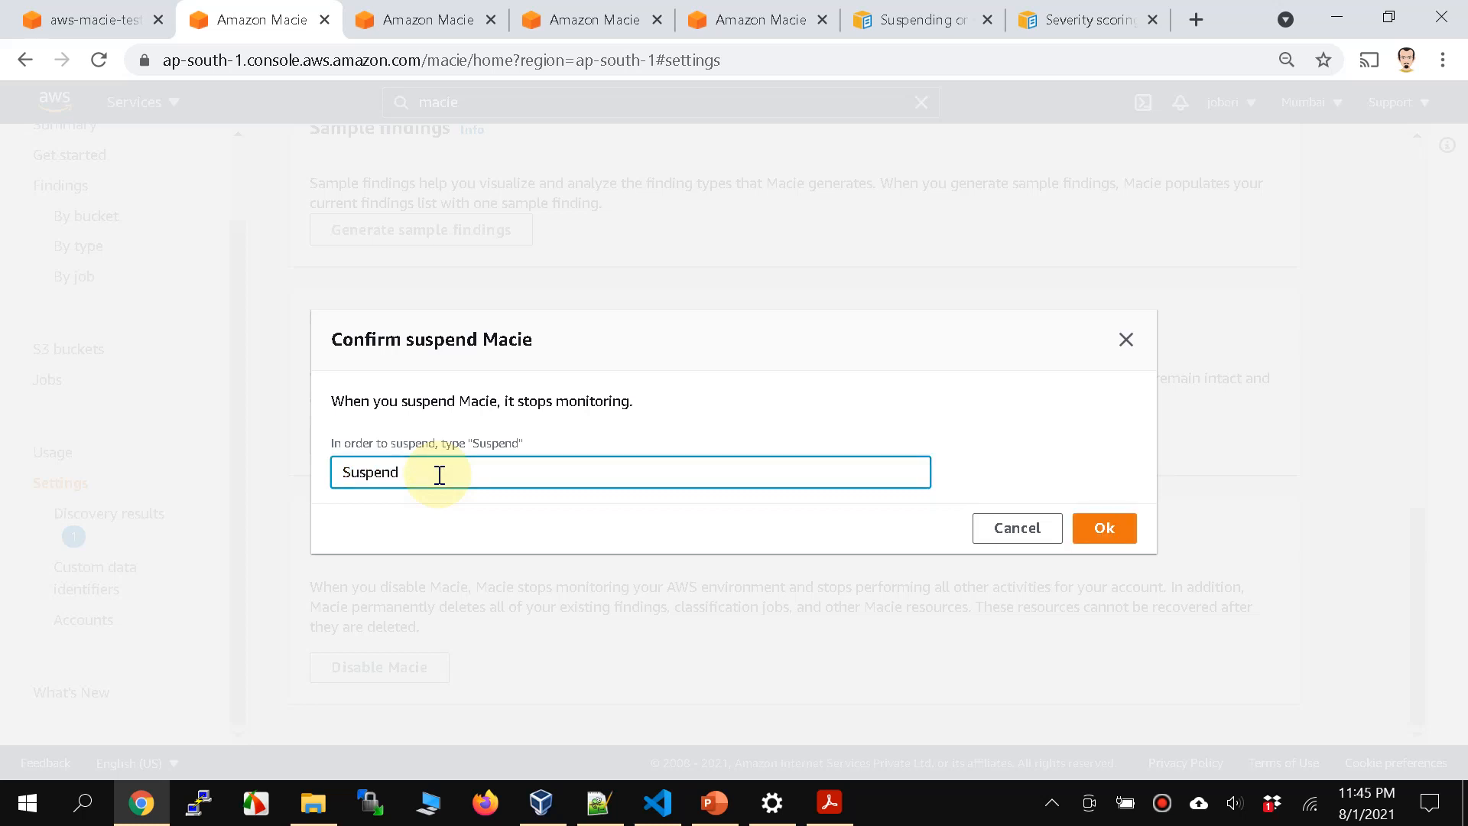
left_click(1099, 535)
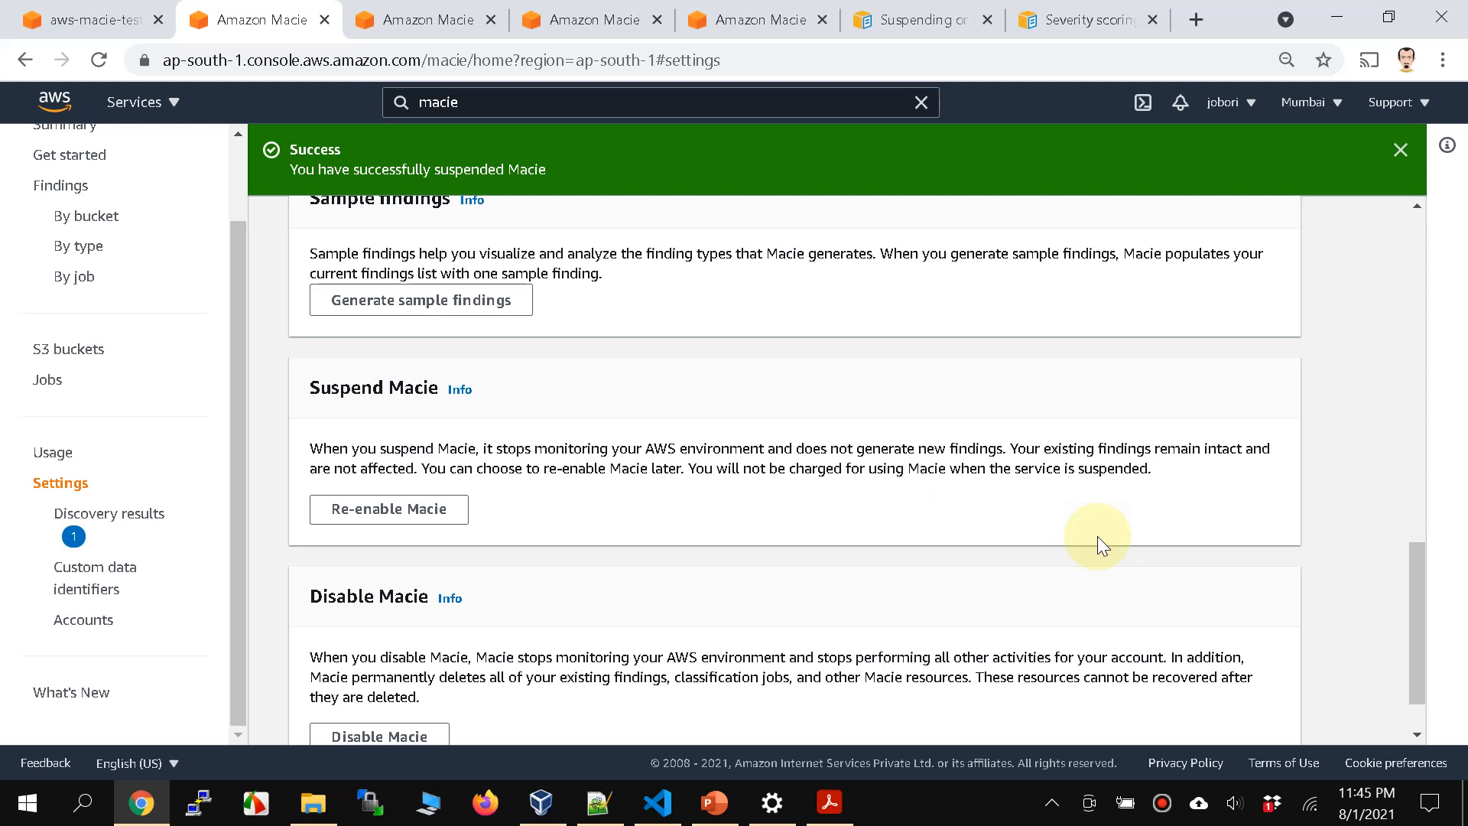